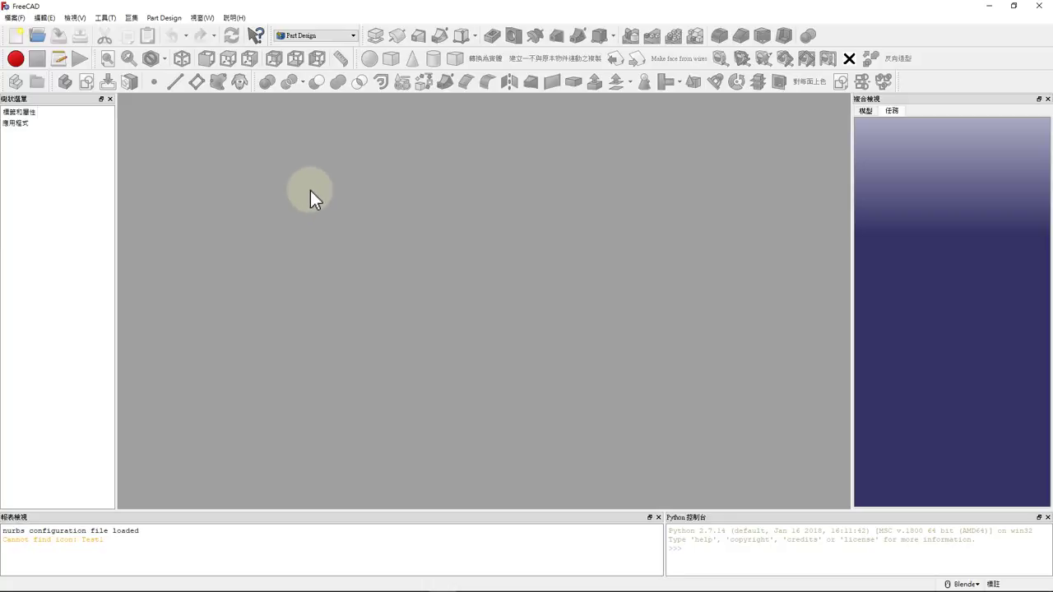
Create a new document with a Part holding three bodies: Body, Body001 and Body002.
left_click(17, 36)
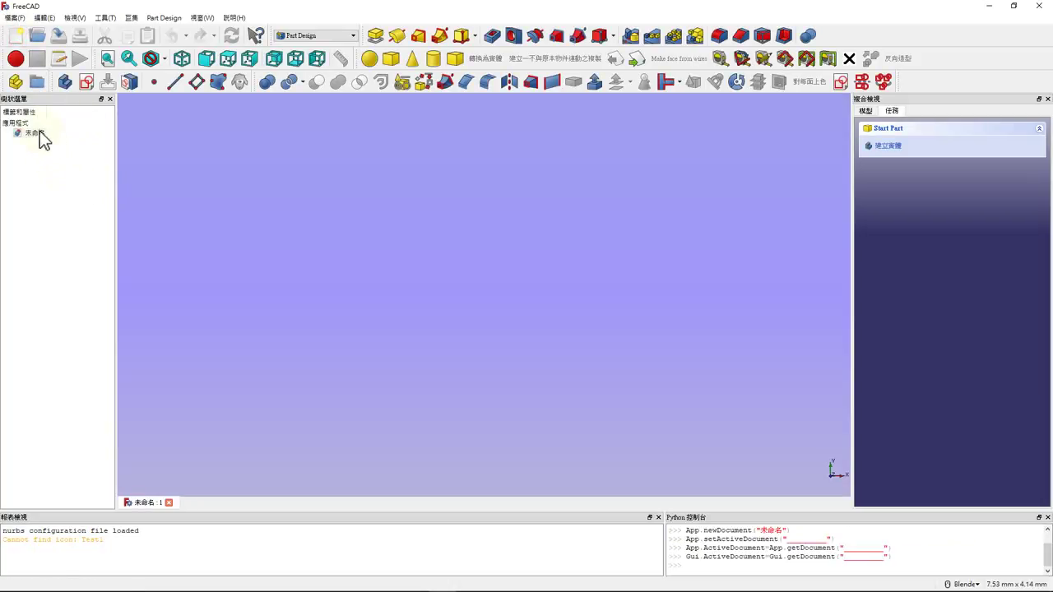
left_click(17, 83)
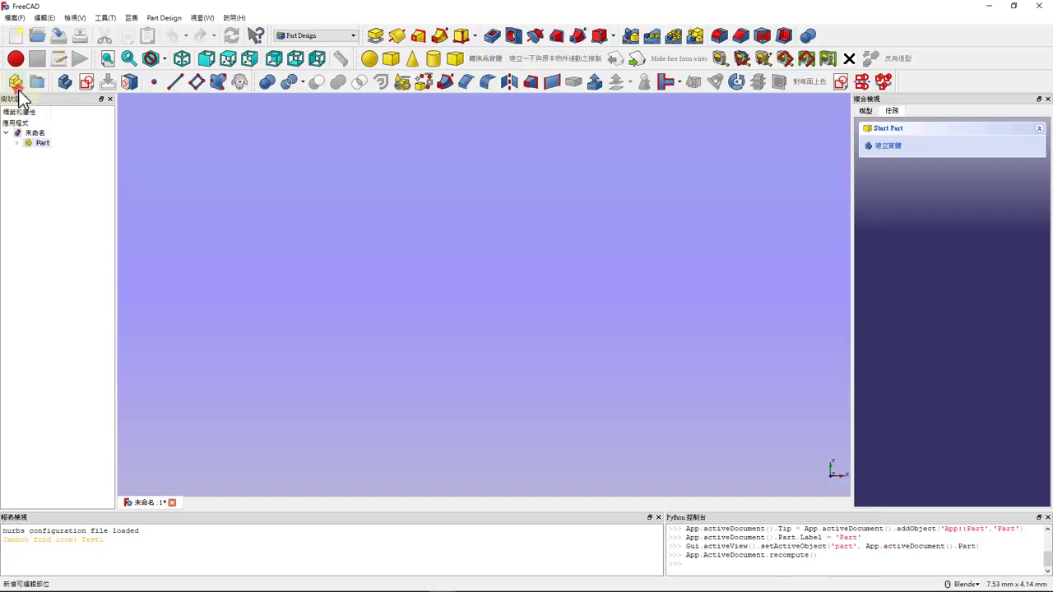
left_click(72, 86)
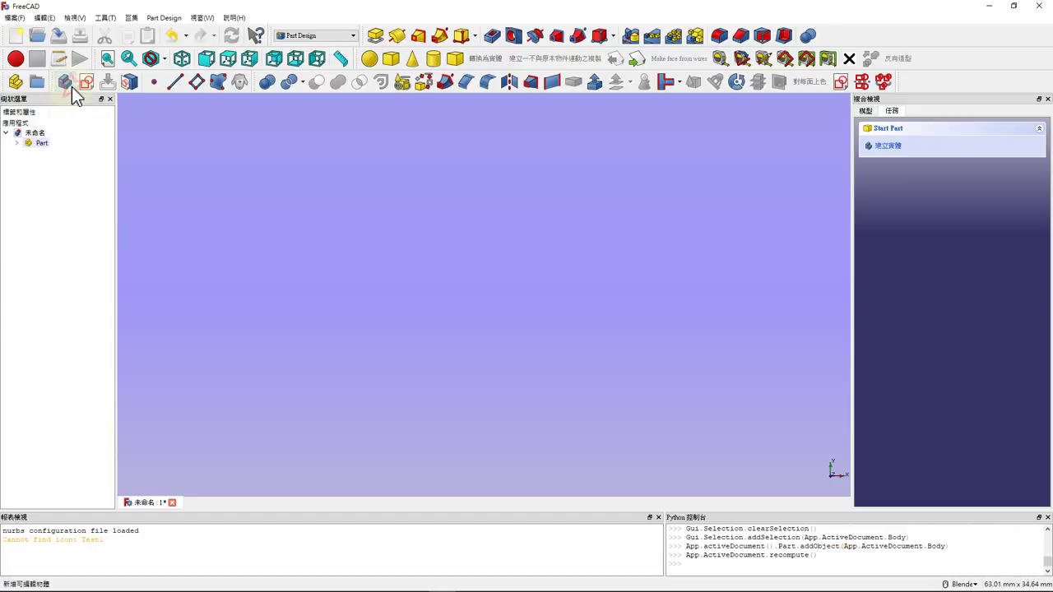
left_click(72, 86)
left_click(71, 86)
left_click(17, 142)
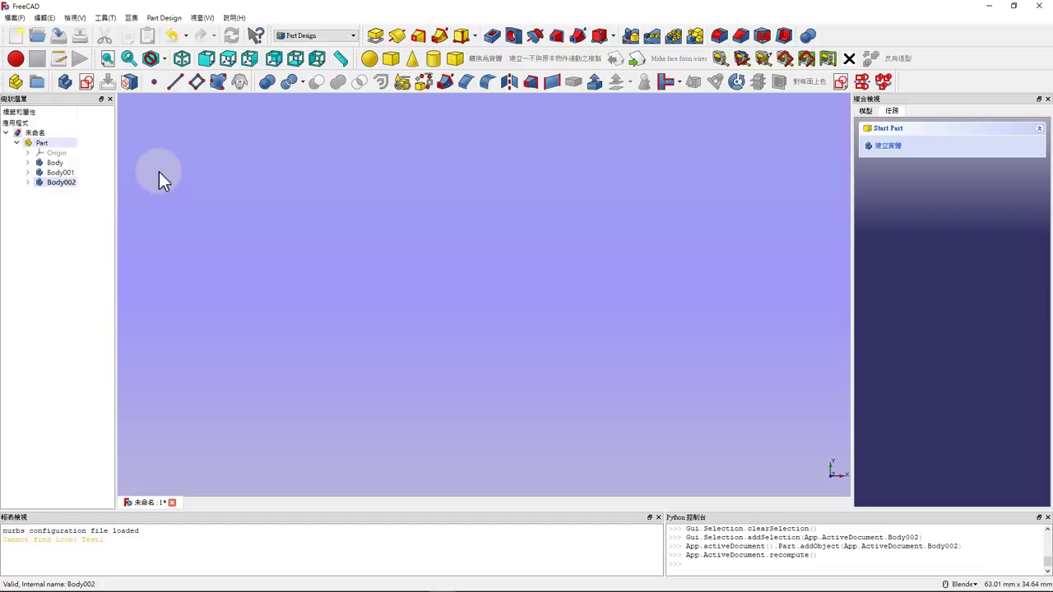
Start a sketch on Body002's XY plane and draw a rectangle.
left_click(87, 83)
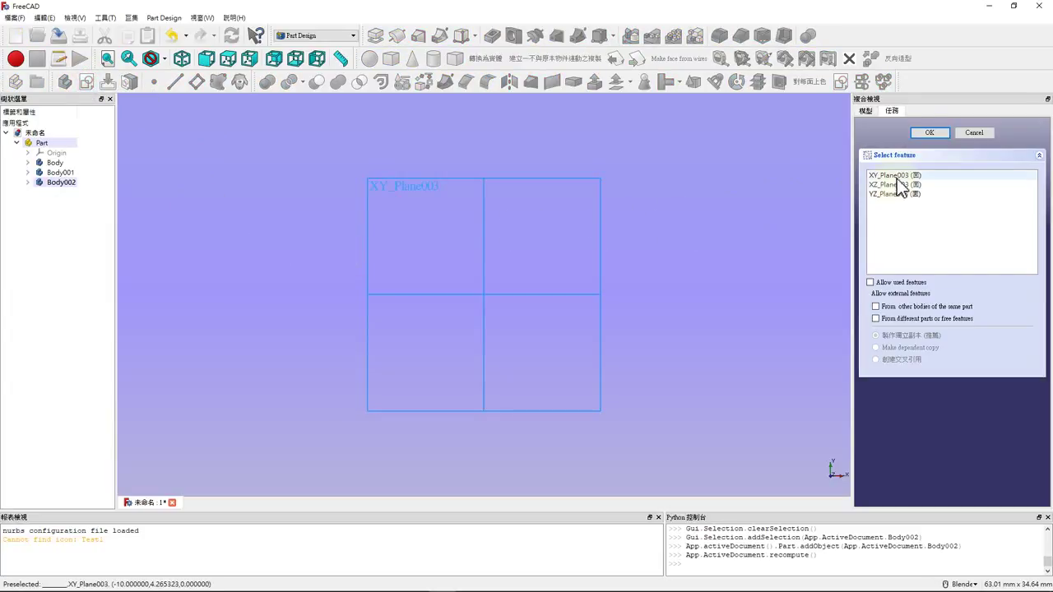
left_click(897, 176)
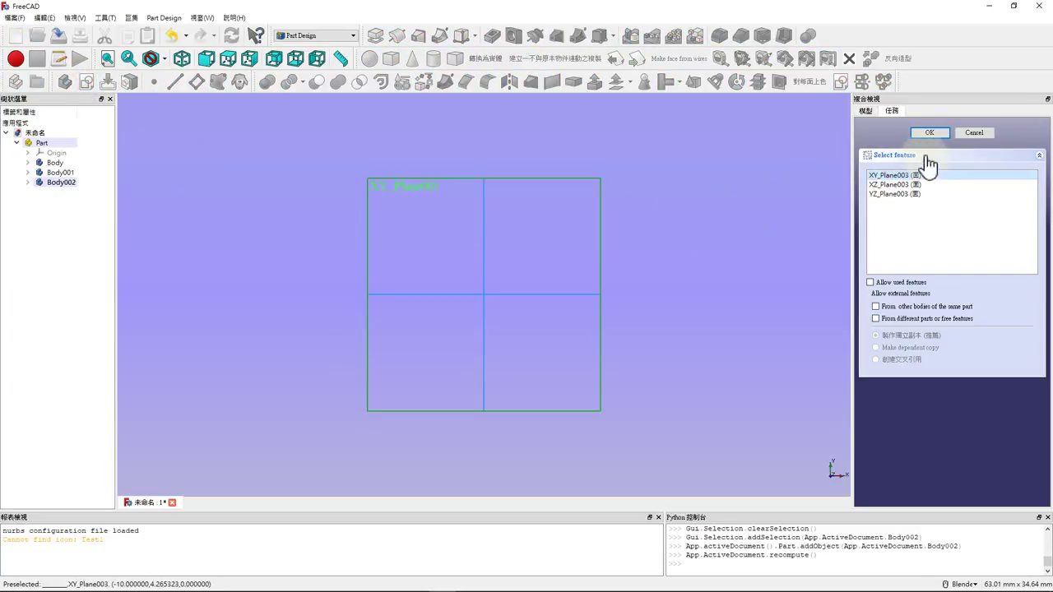
left_click(930, 134)
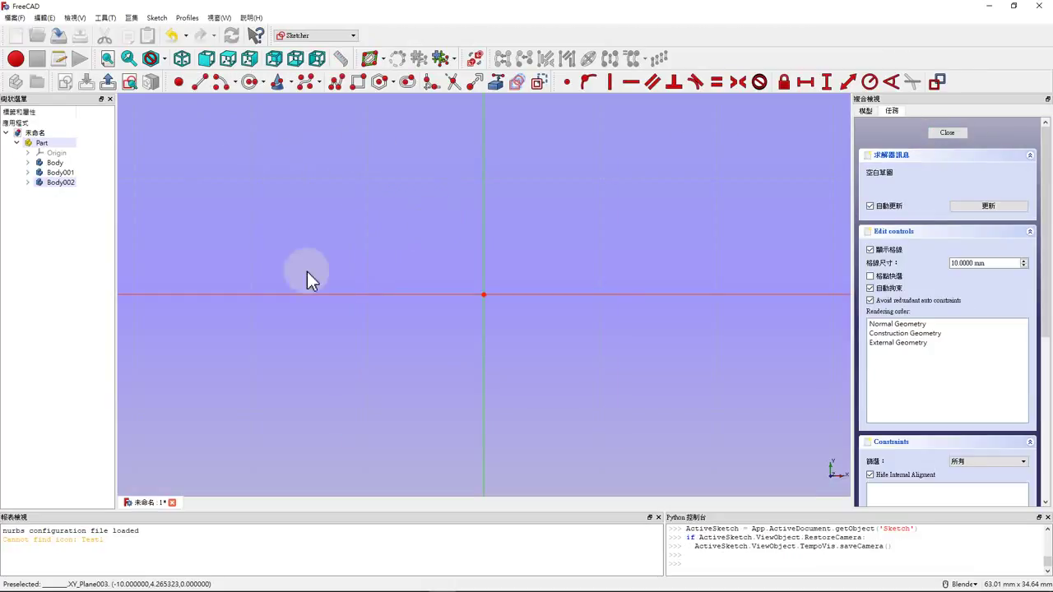
left_click(359, 85)
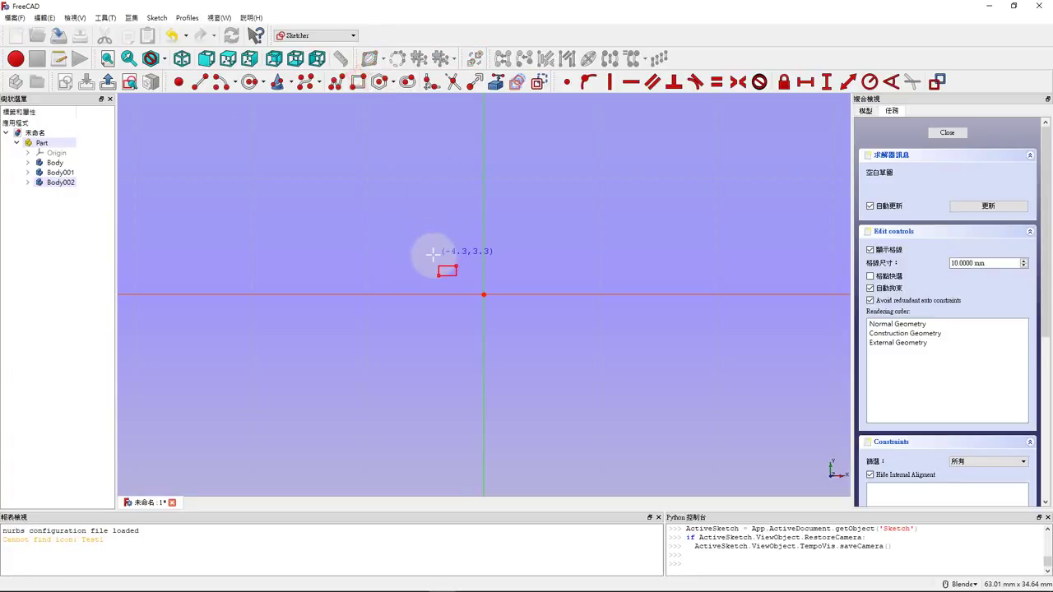
left_click(428, 245)
left_click(539, 354)
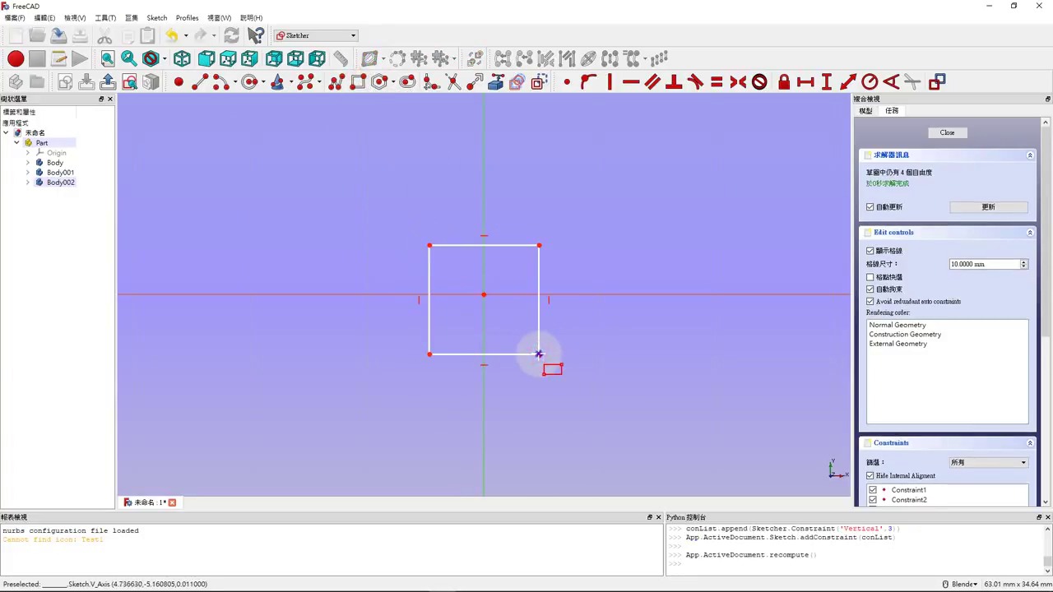
Make the corners symmetric about both axes and set the top and right edges equal.
left_click(430, 245)
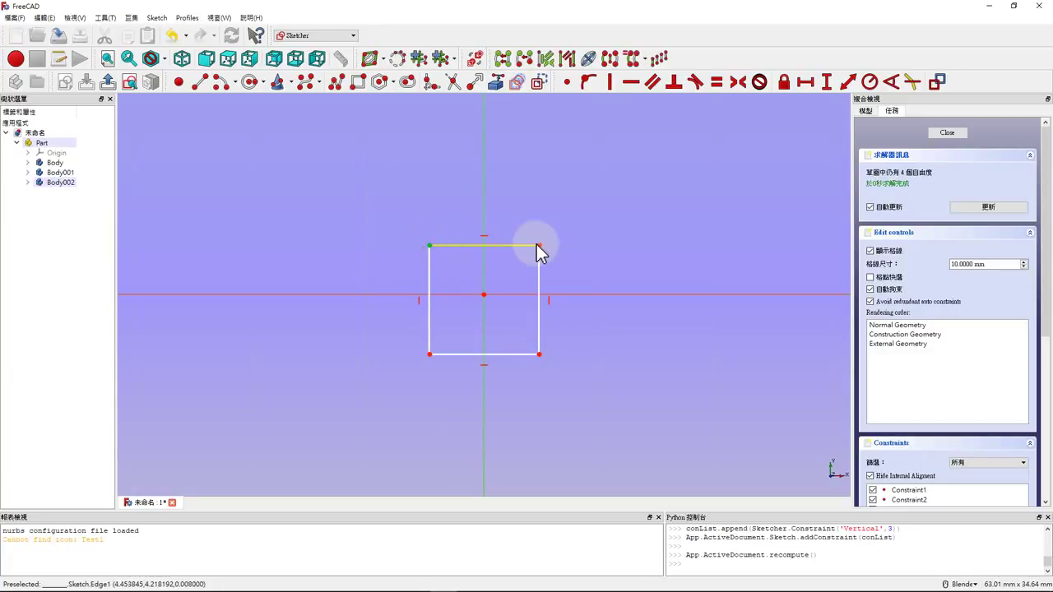
left_click(539, 245)
left_click(486, 204)
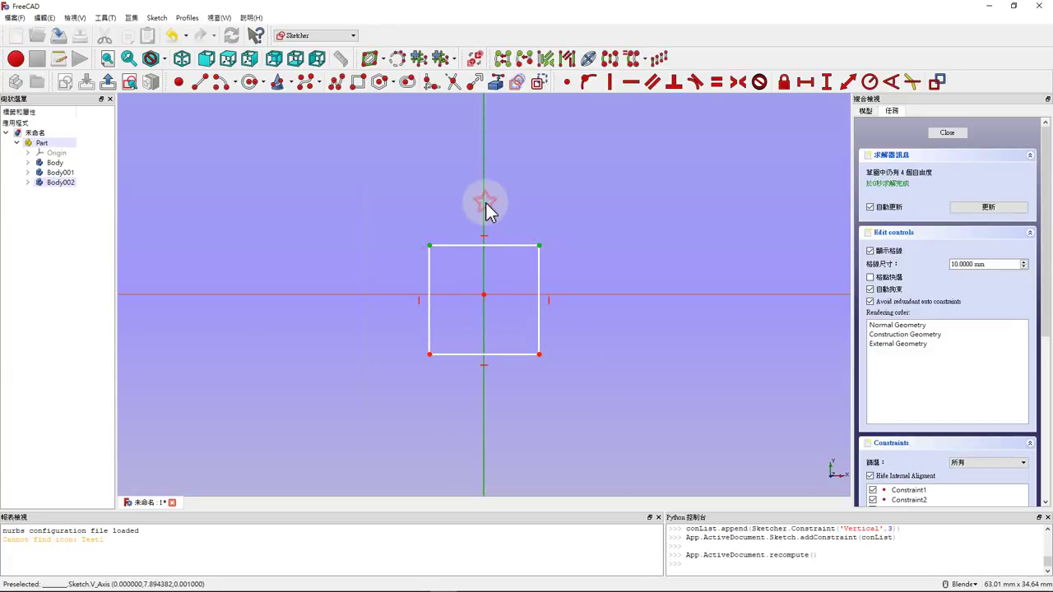
key("s")
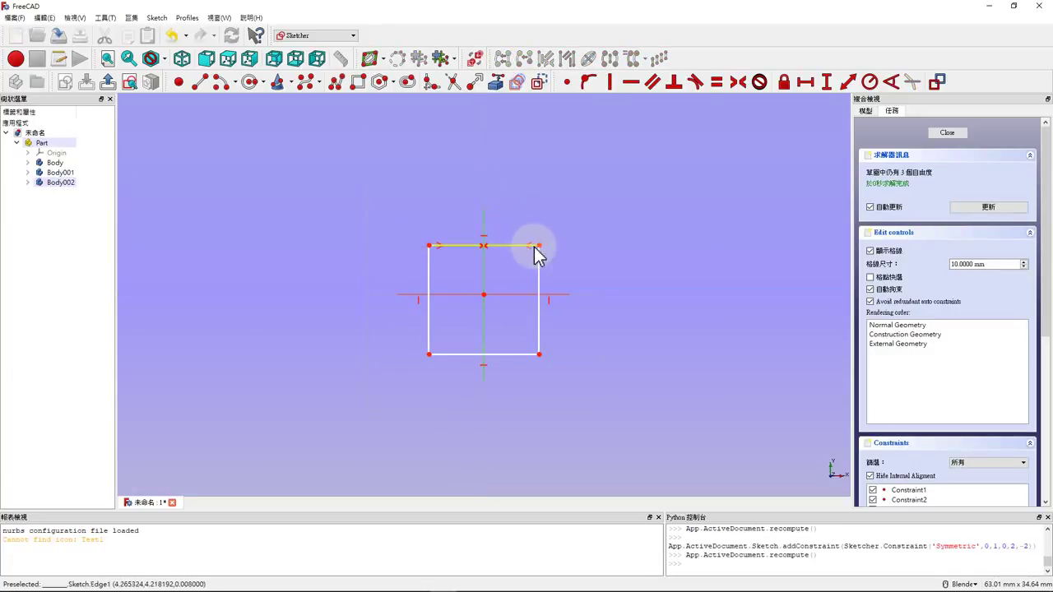
left_click(539, 354)
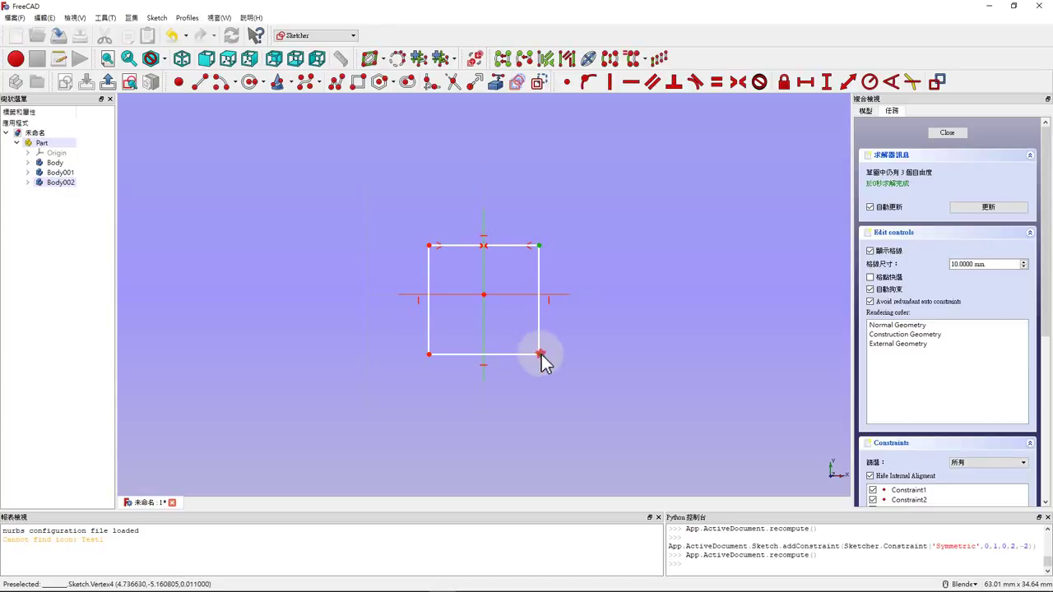
left_click(527, 294)
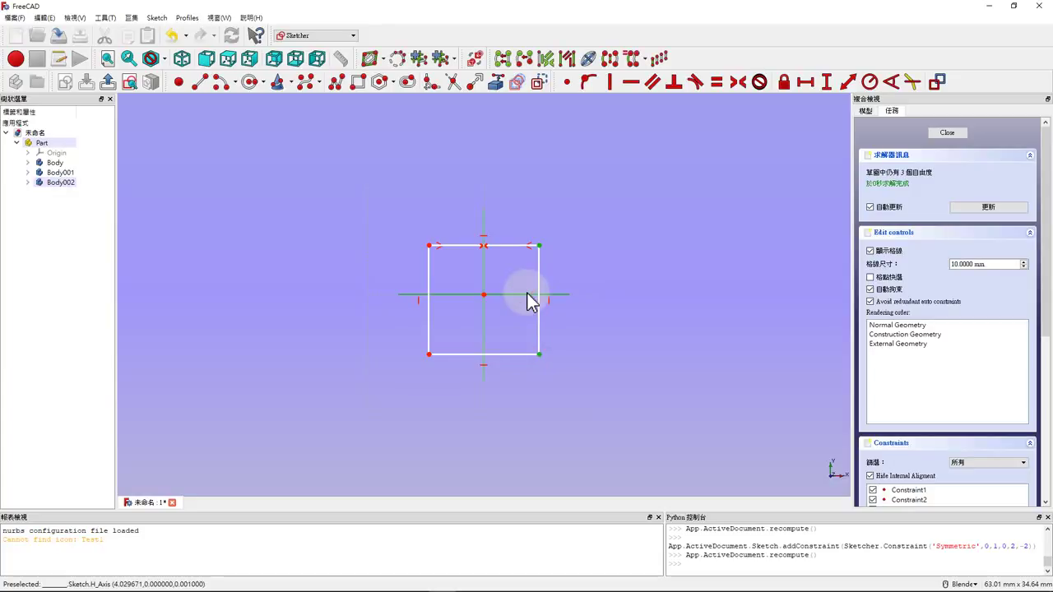
key("s")
left_click(516, 244)
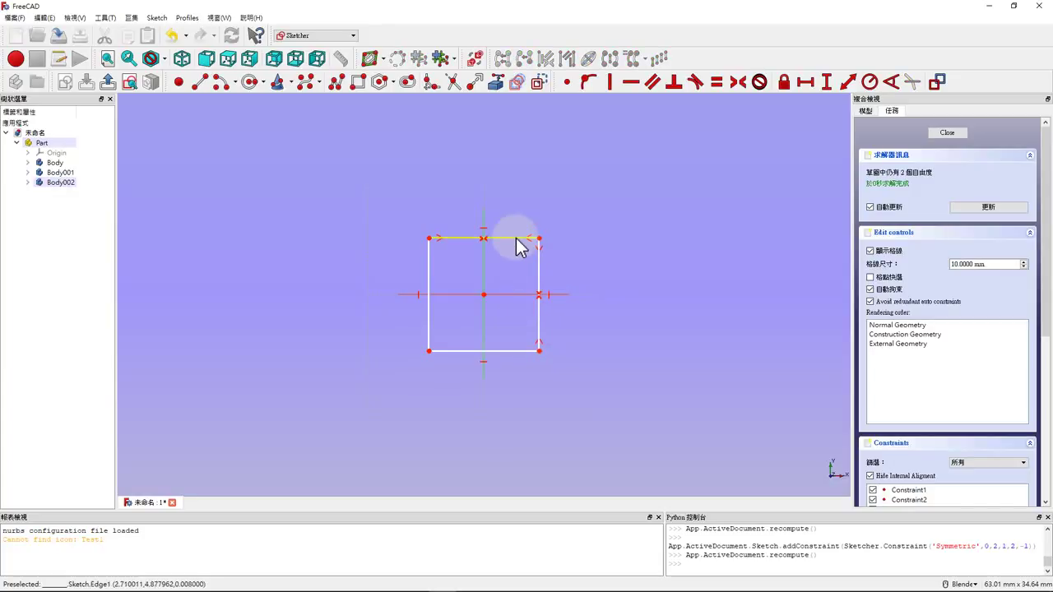
left_click(539, 284)
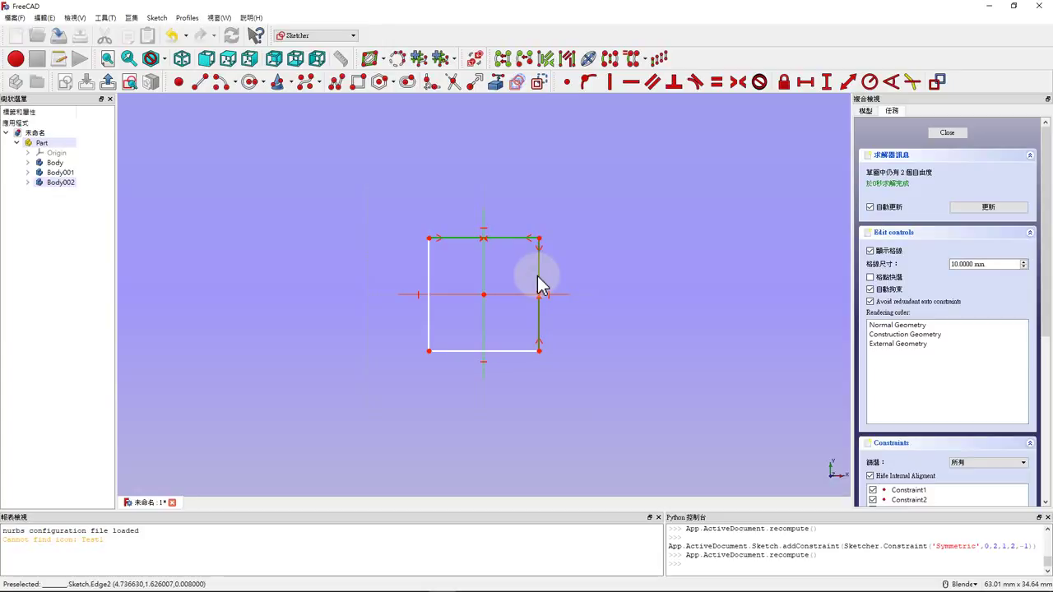
key("e")
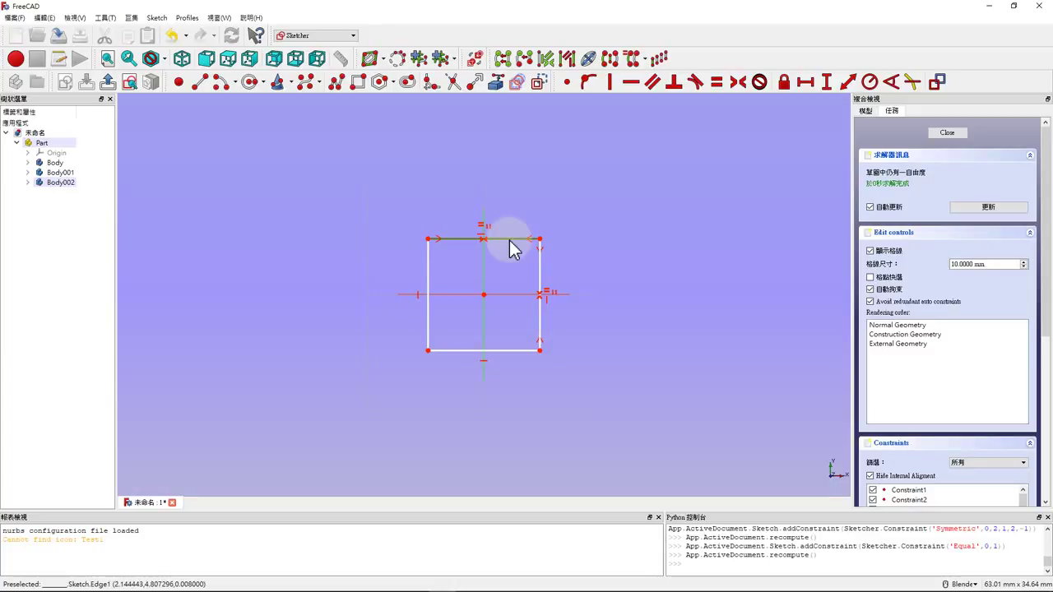
Constrain the square's top edge to a 61 mm horizontal length.
left_click(511, 239)
key("l")
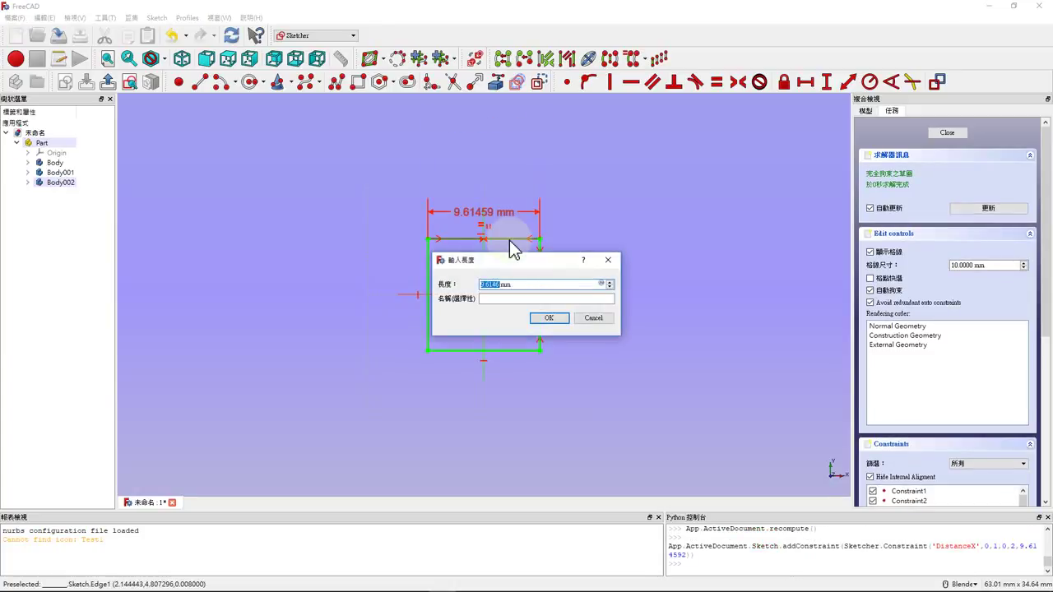
type("61")
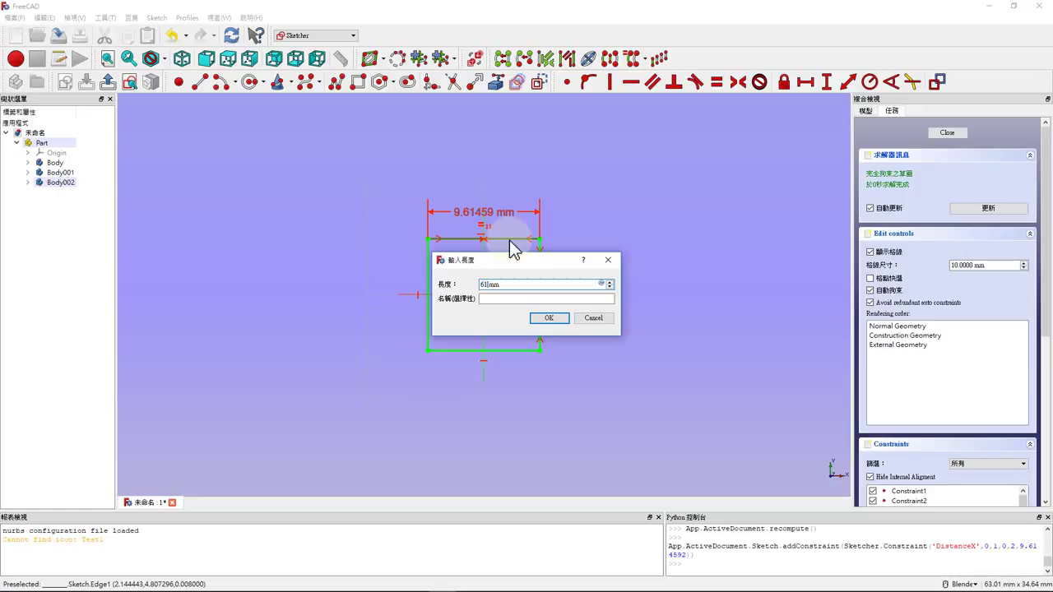
key("Return")
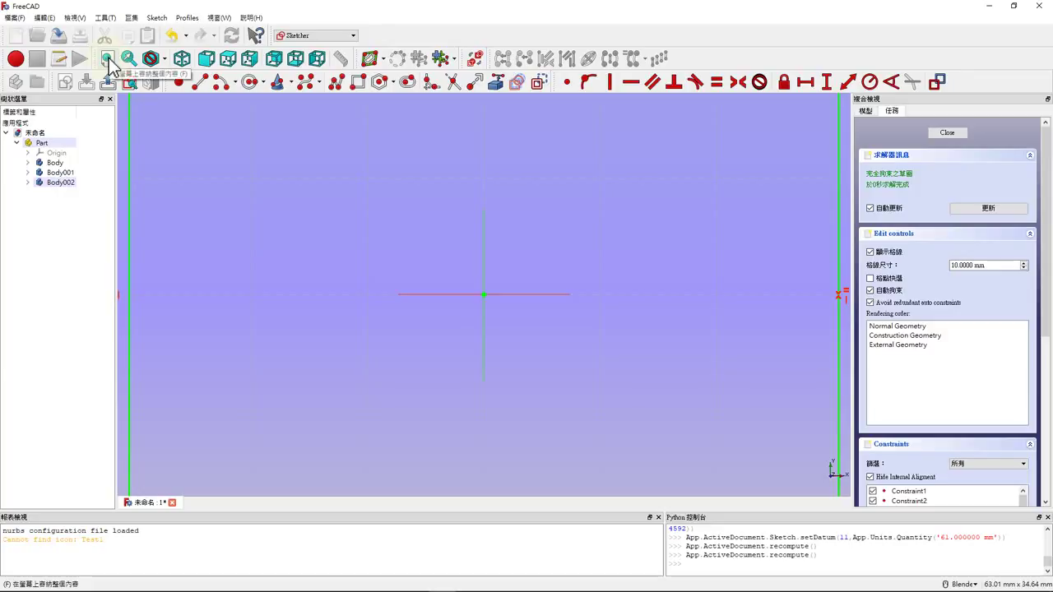
Fit the view, move the 61 mm dimension above the square, and close the sketch.
left_click(193, 238)
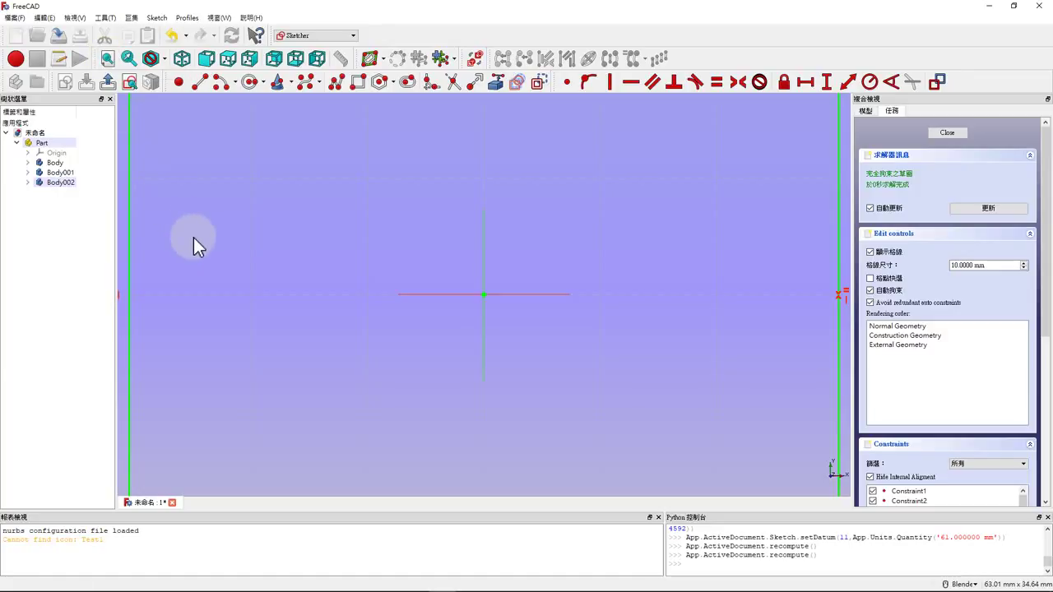
left_click(107, 58)
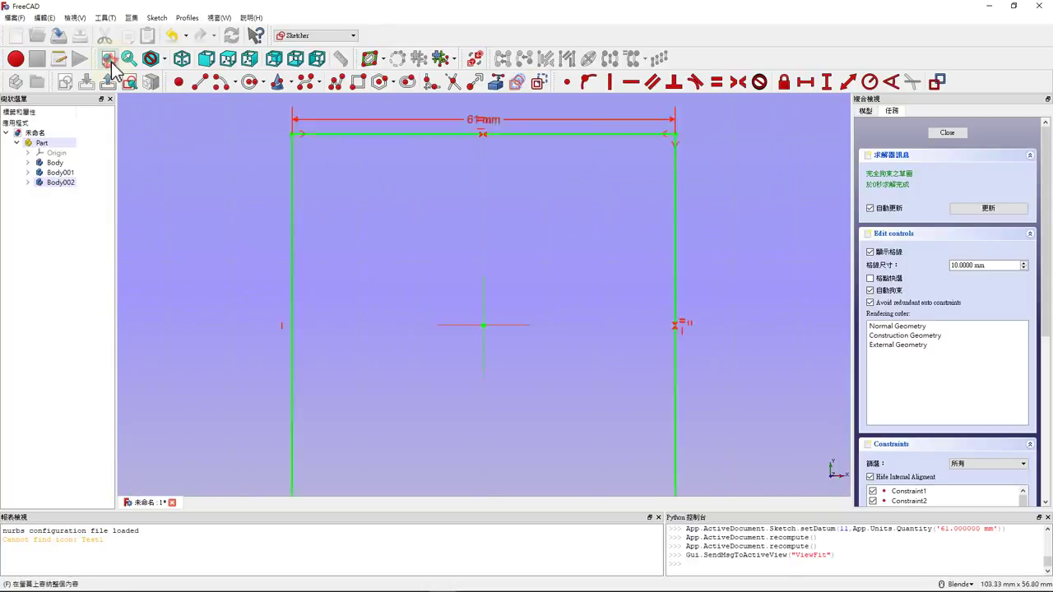
scroll(465, 288, "down", 2)
scroll(474, 323, "up", 2)
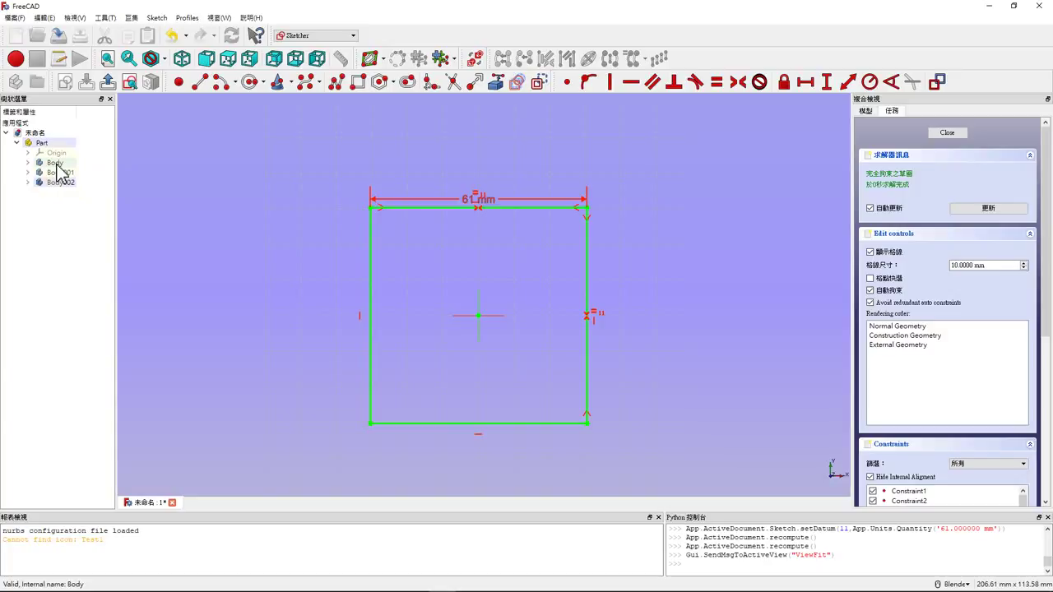
left_click(153, 201)
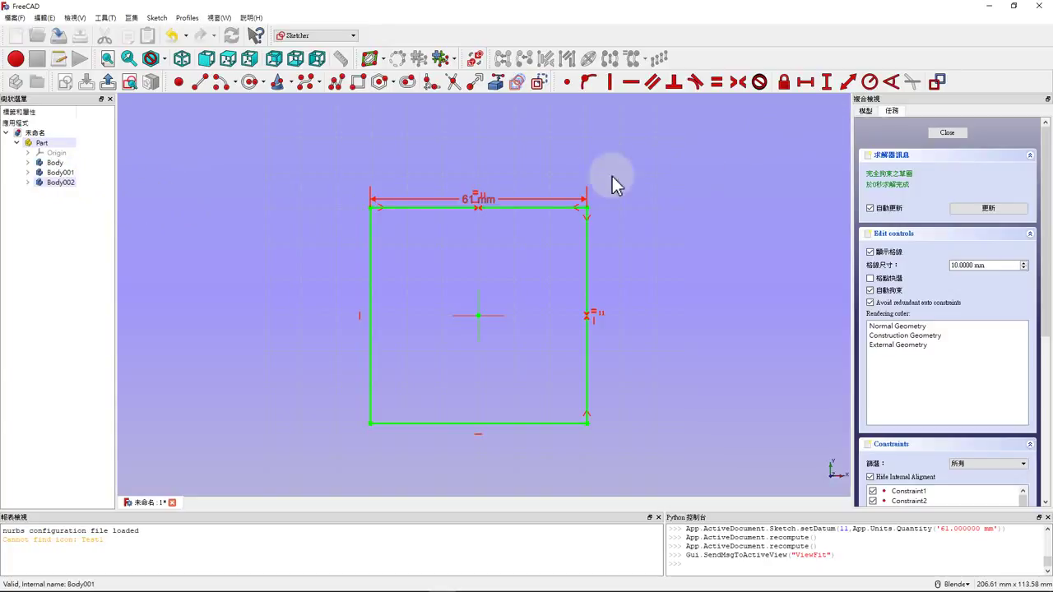
left_click_drag(493, 206, 496, 191)
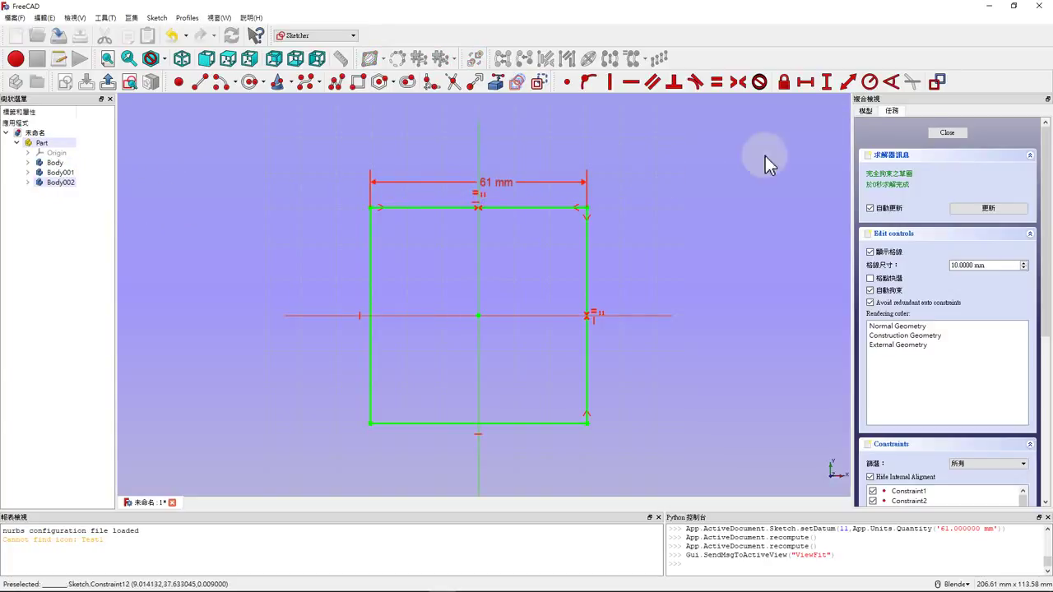
left_click(955, 137)
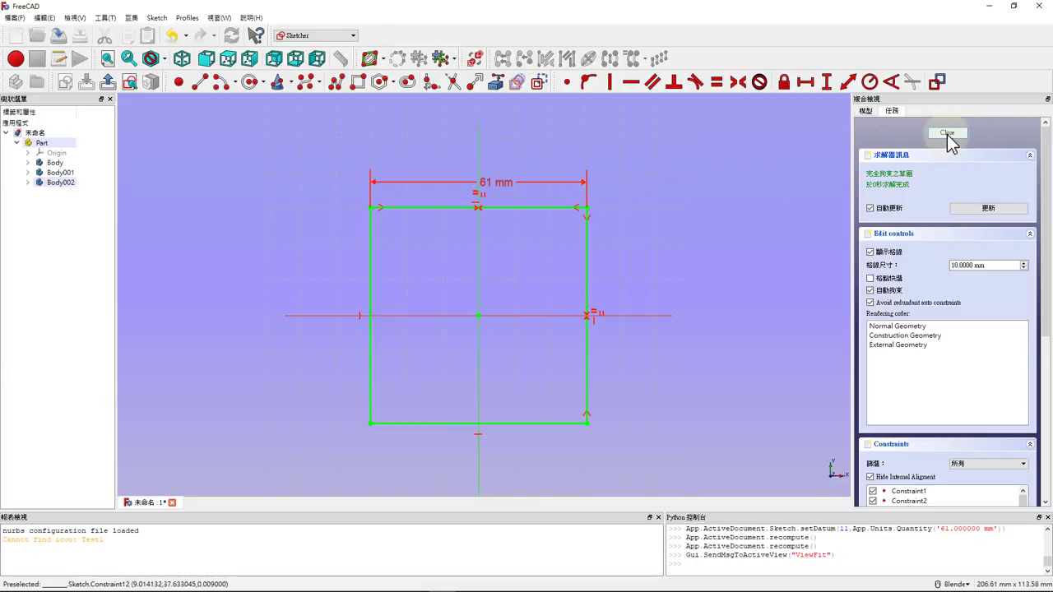
left_click(948, 136)
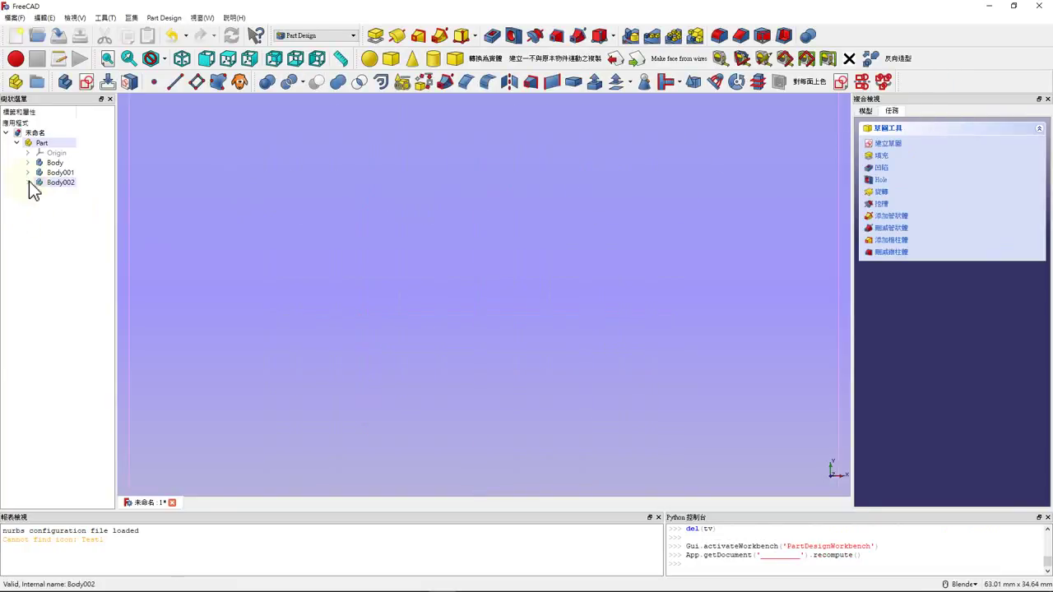
Move Sketch from Body002 into Body with Move object to other body, then select it.
left_click(28, 182)
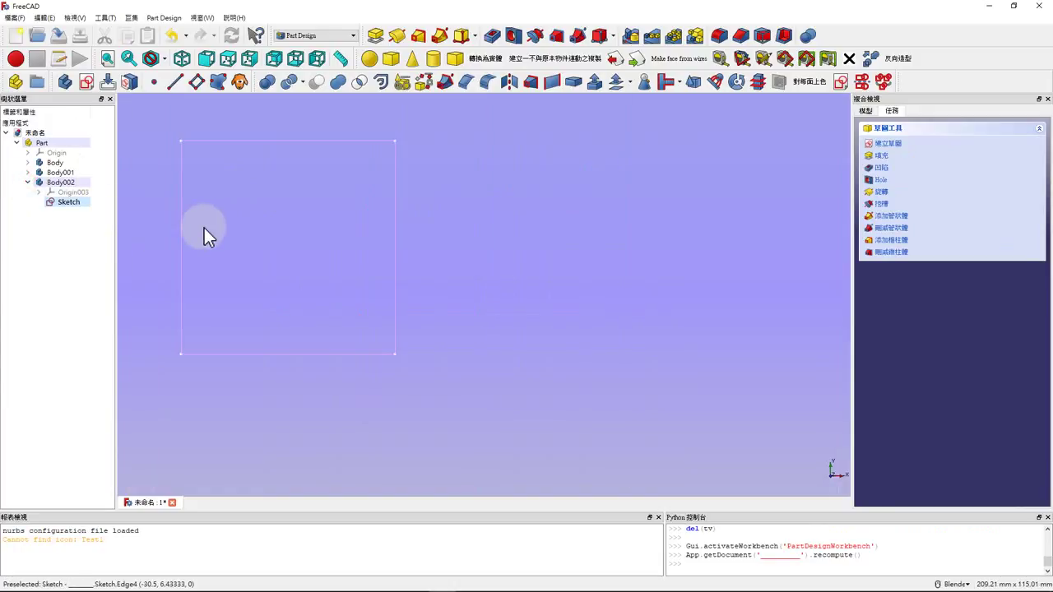
scroll(144, 232, "up", 2)
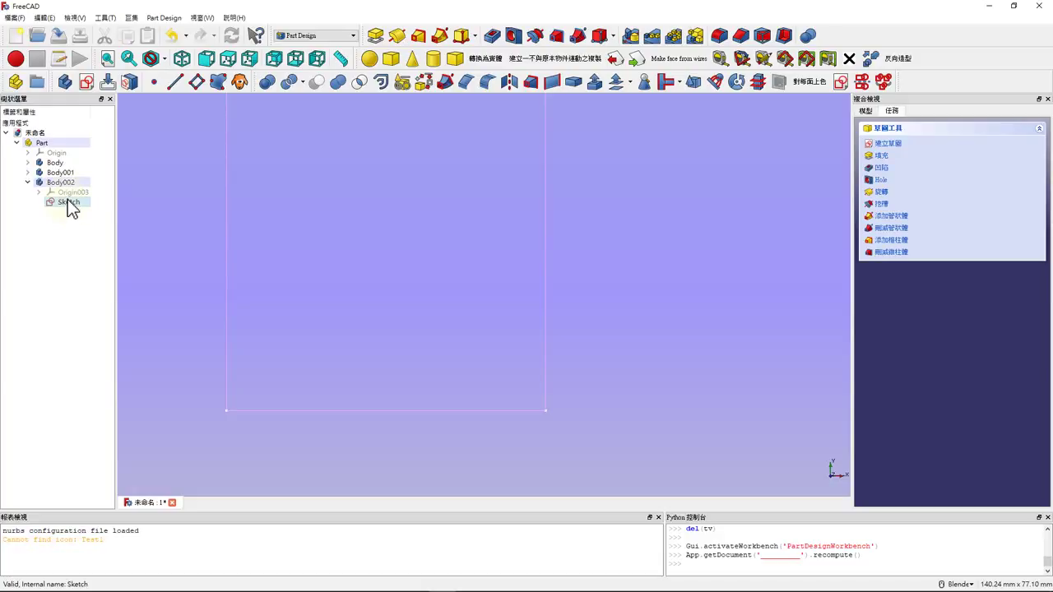
right_click(69, 202)
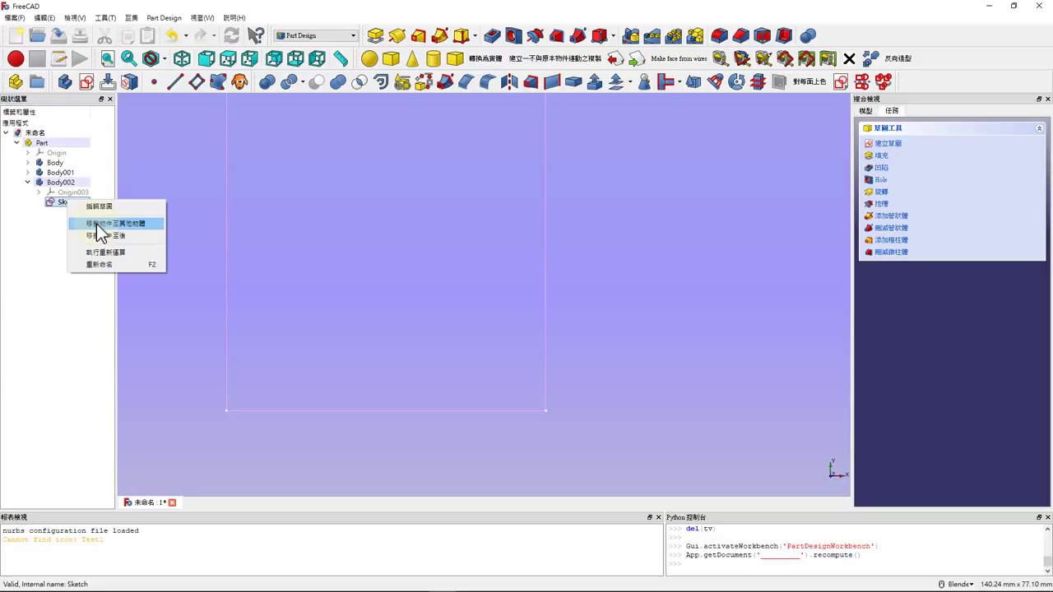
left_click(98, 224)
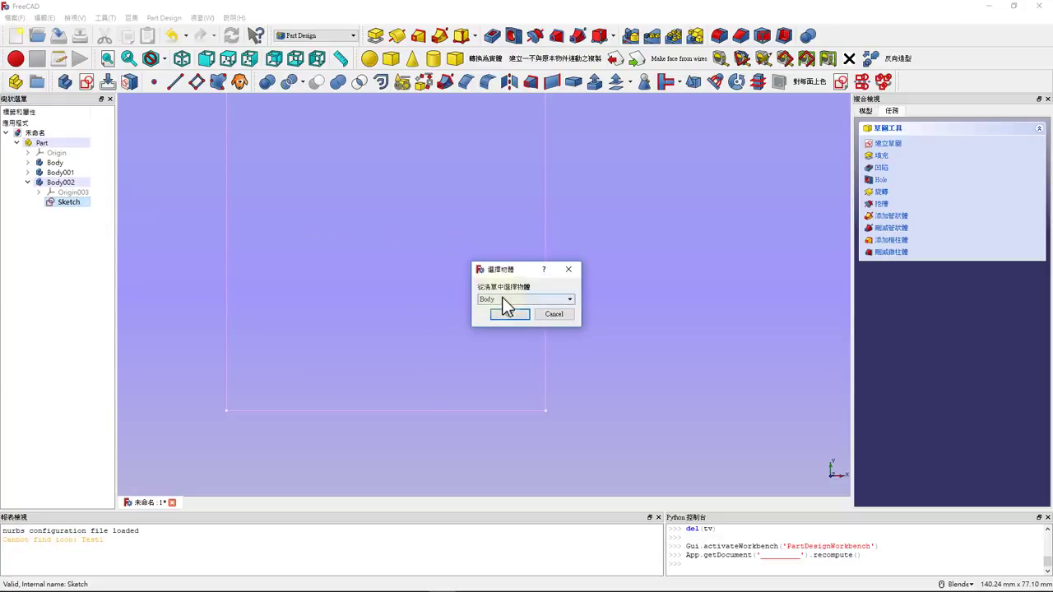
left_click(510, 316)
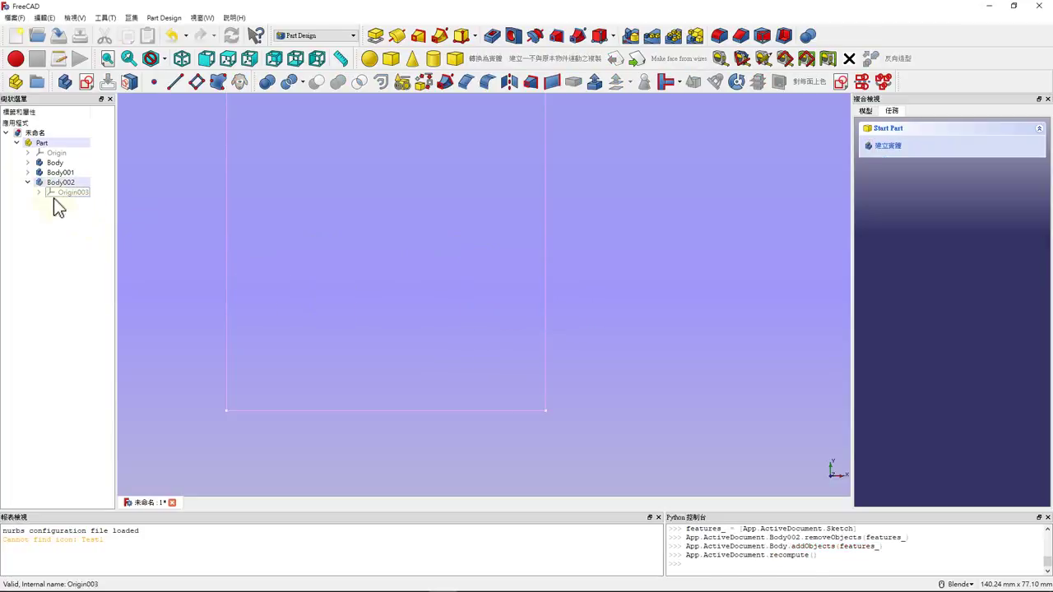
left_click(27, 162)
left_click(69, 182)
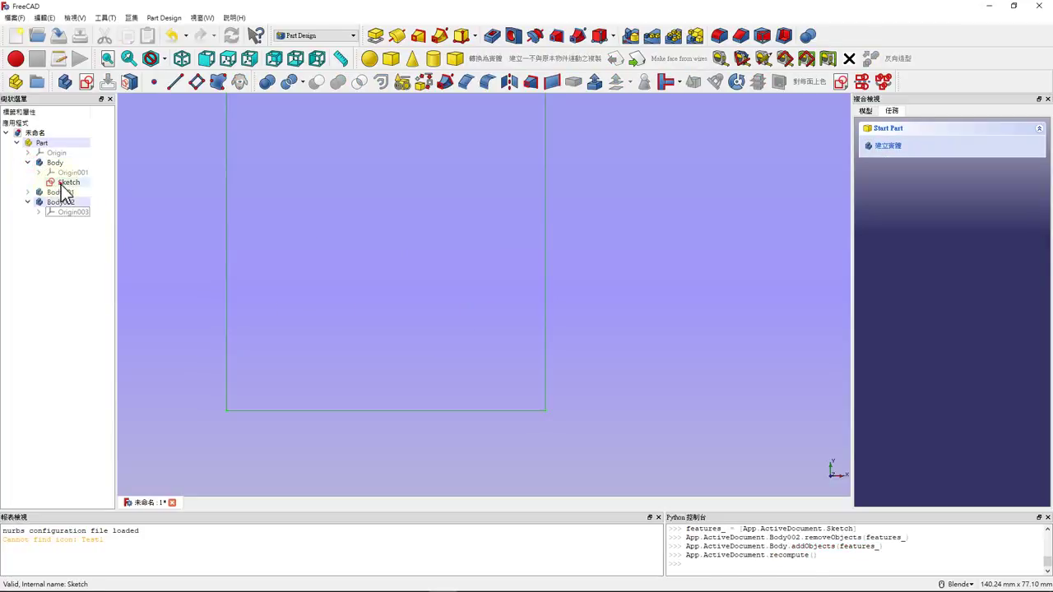
left_click(71, 211)
left_click(67, 182)
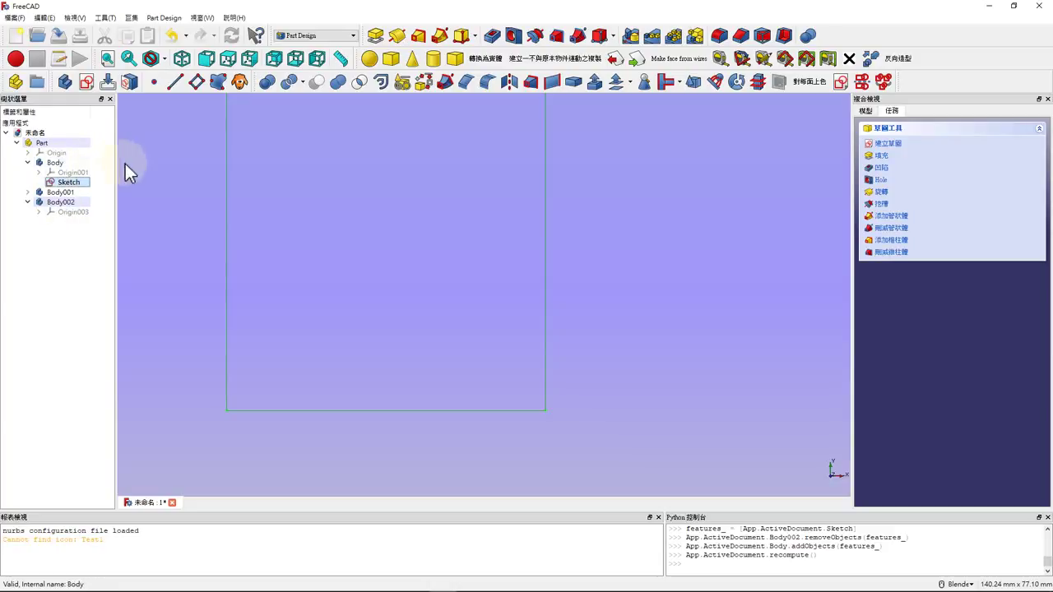
double_click(68, 184)
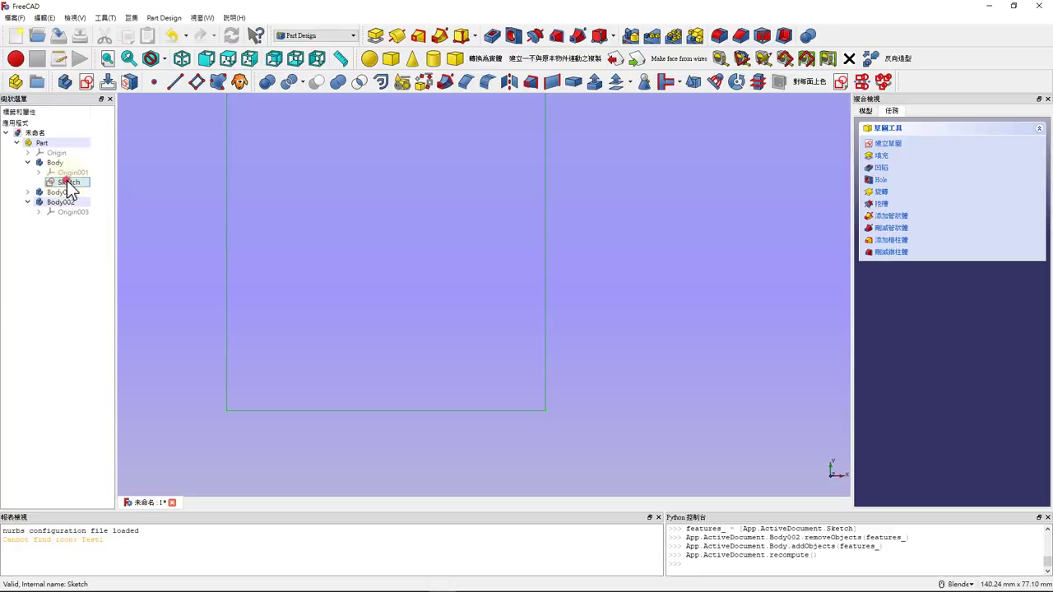
scroll(372, 283, "down", 2)
scroll(370, 243, "up", 2)
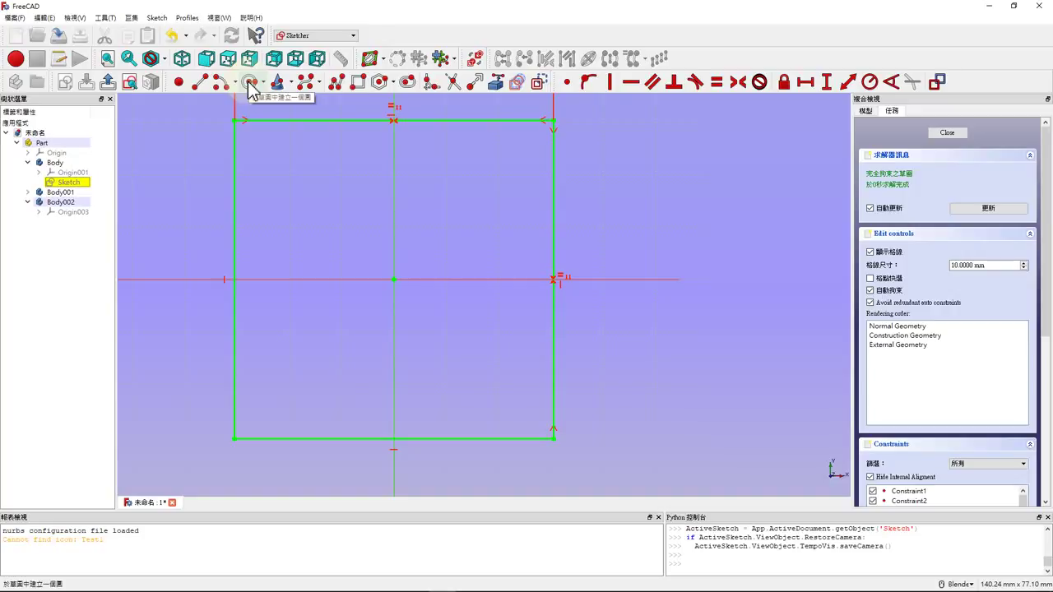
left_click(947, 134)
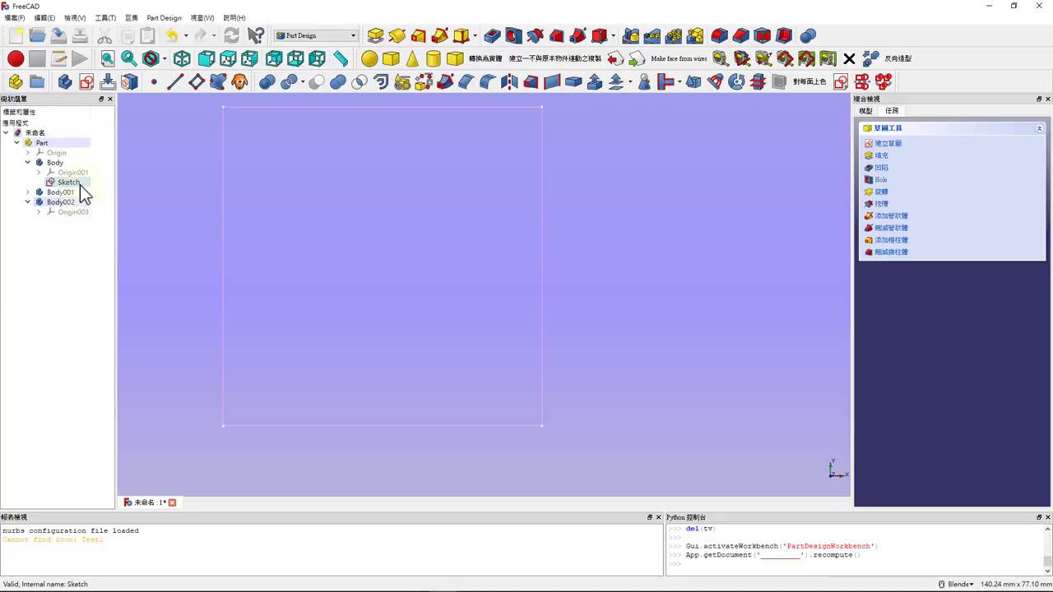
Cancel copying the sketch to Body002, toggle Body active, and select the square sketch.
left_click_drag(79, 185, 358, 137)
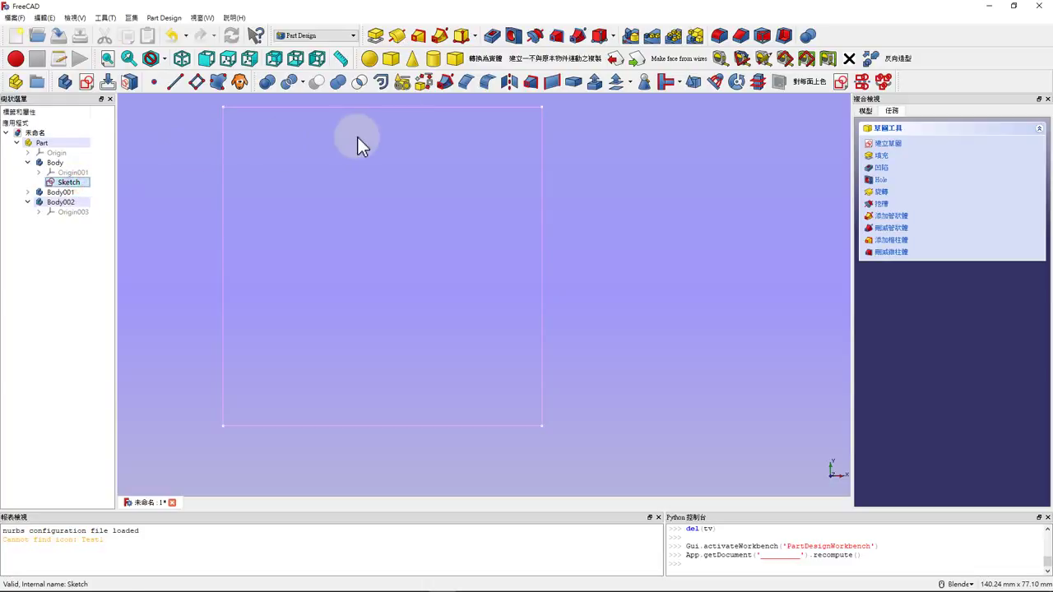
left_click(375, 36)
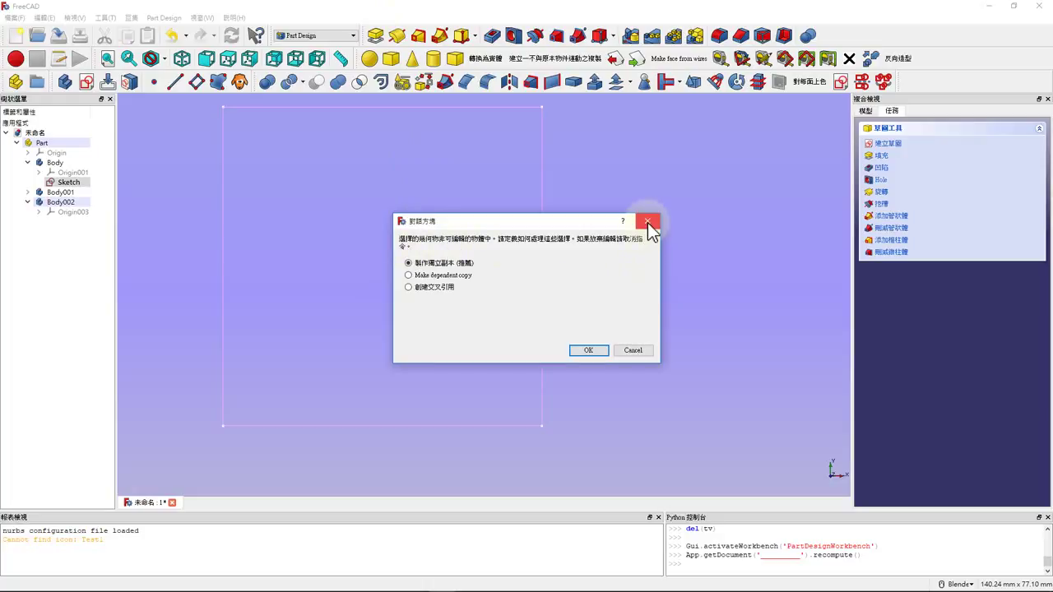
left_click(633, 350)
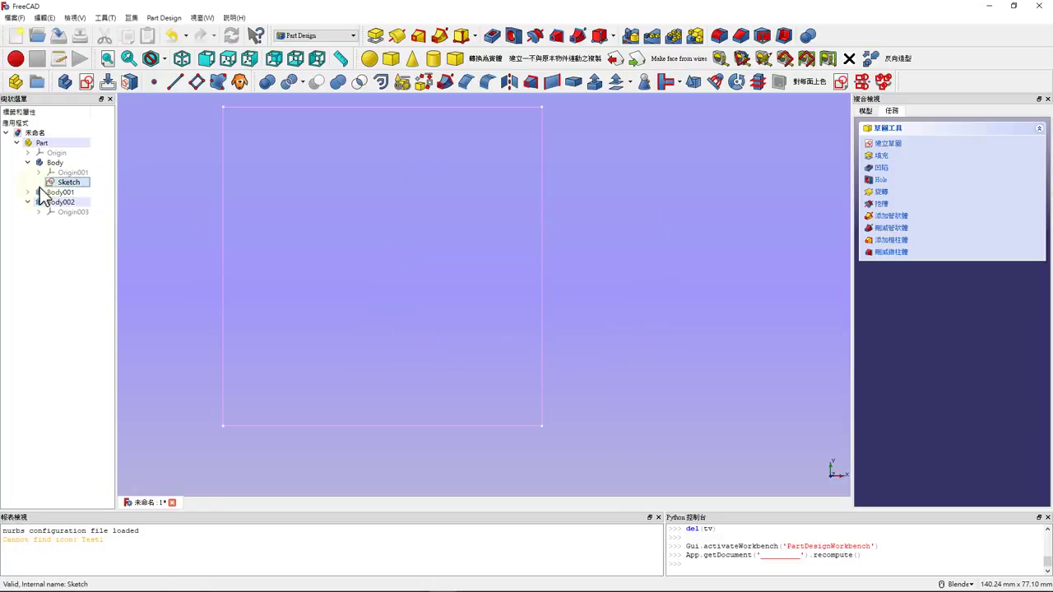
left_click_drag(61, 181, 50, 170)
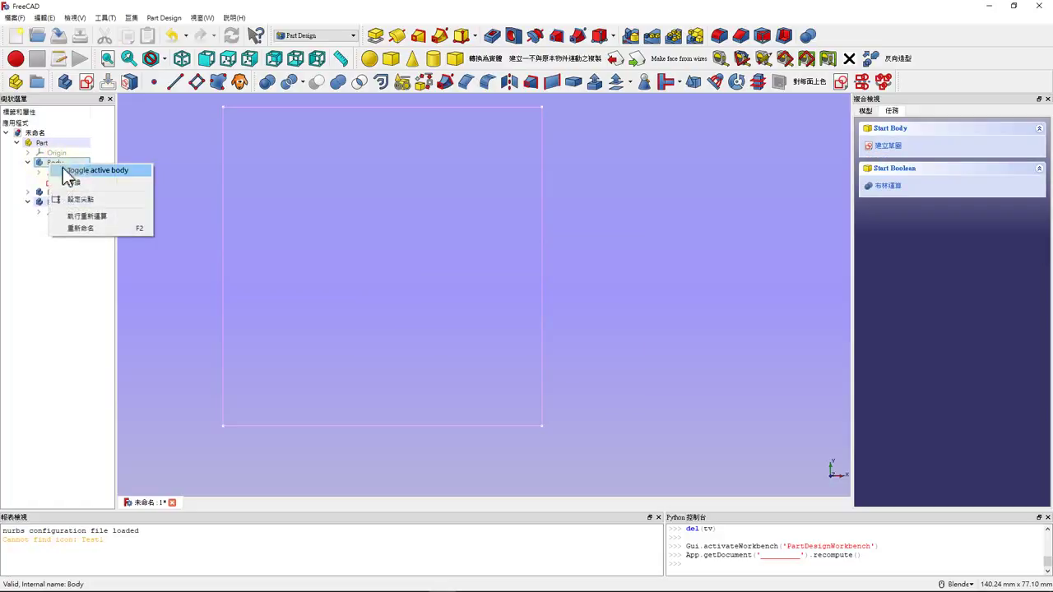
left_click(116, 172)
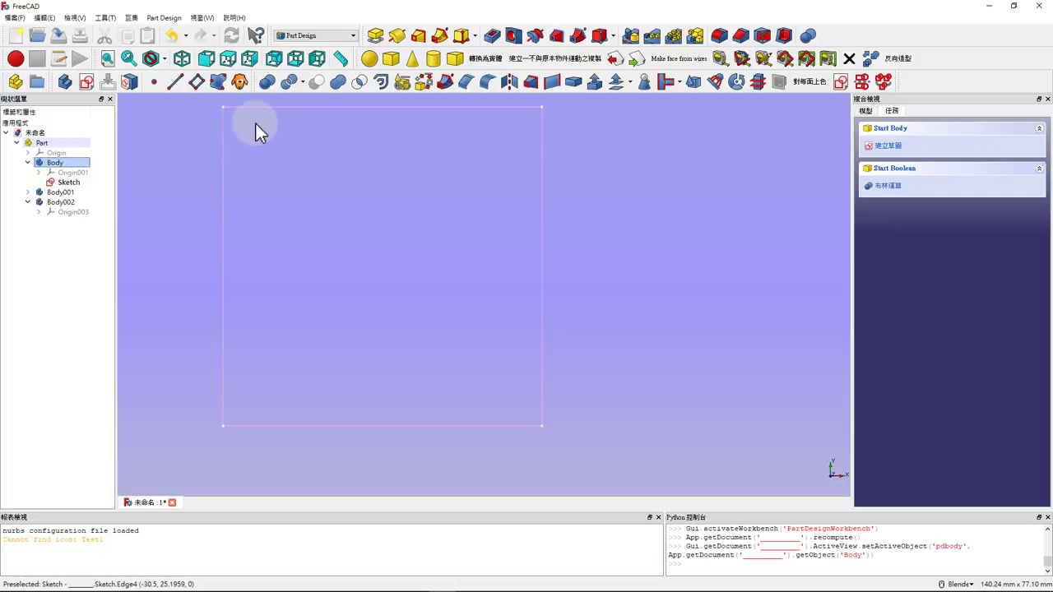
left_click(69, 182)
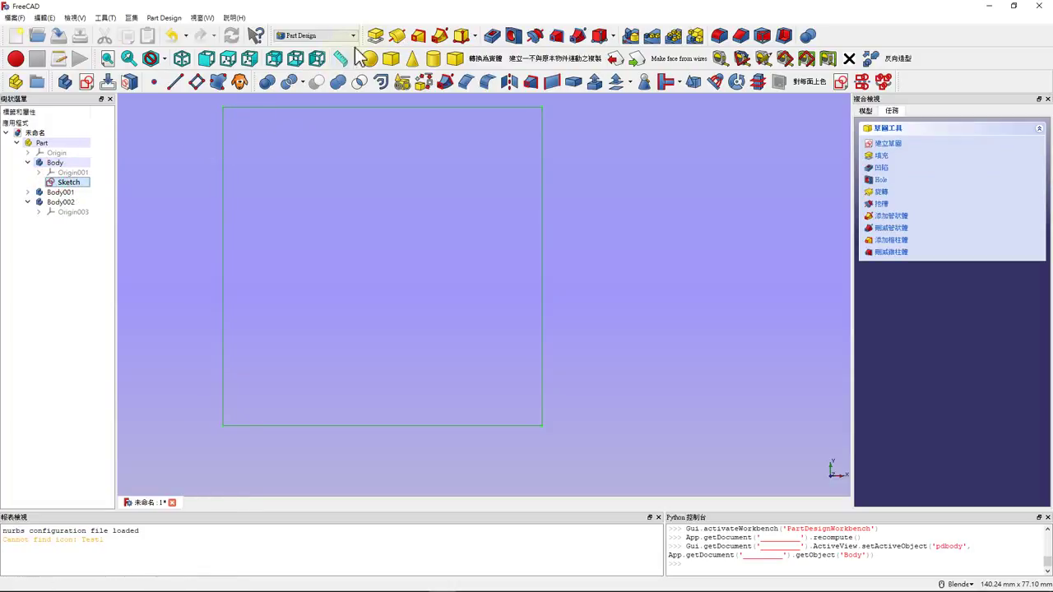
Pad the 61 mm square sketch to a 2 mm thickness and view it isometrically.
left_click(376, 35)
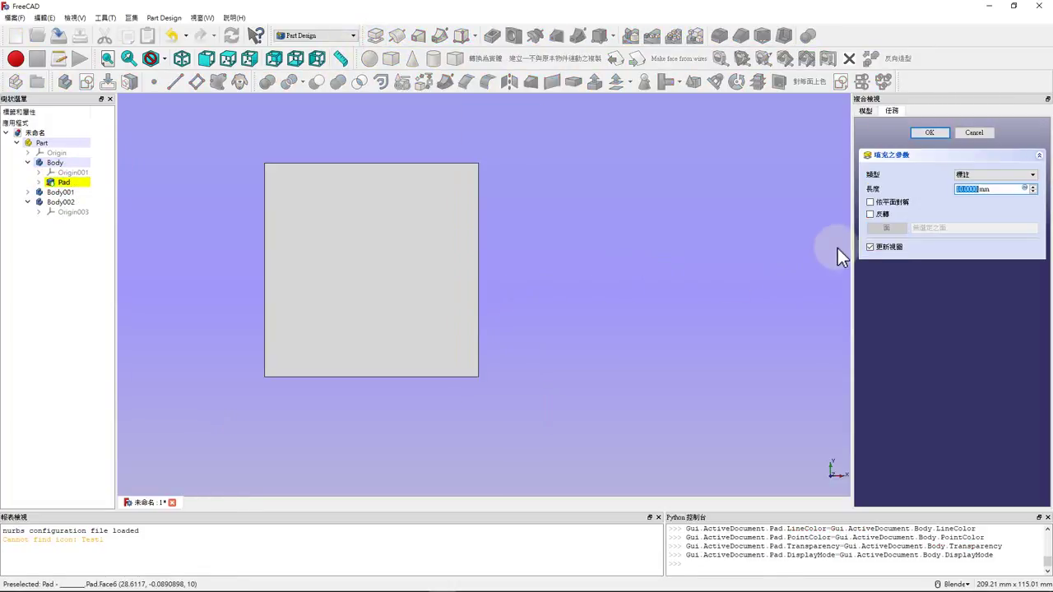
type("2")
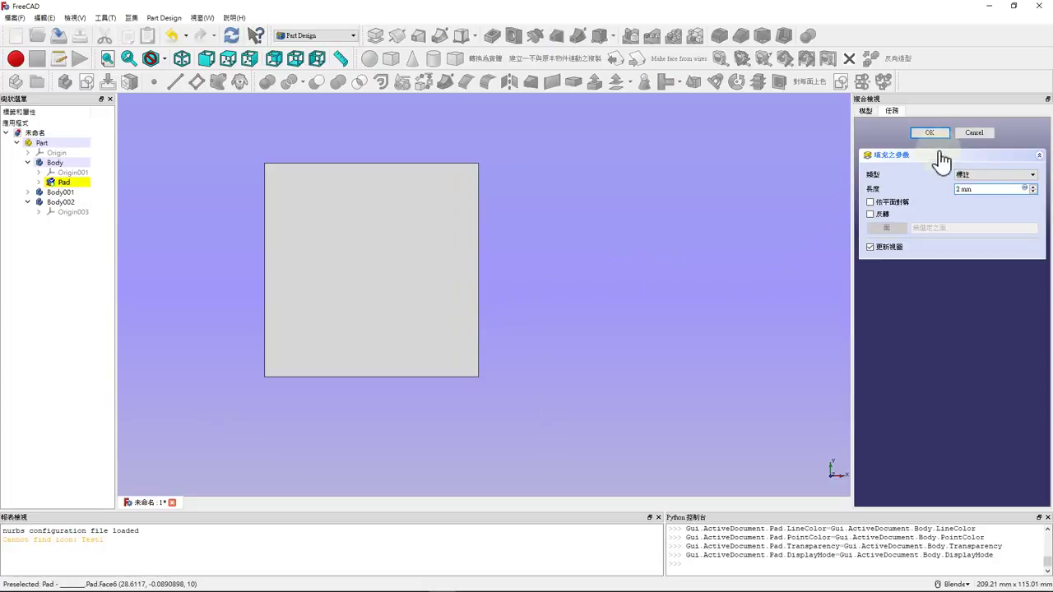
left_click(934, 136)
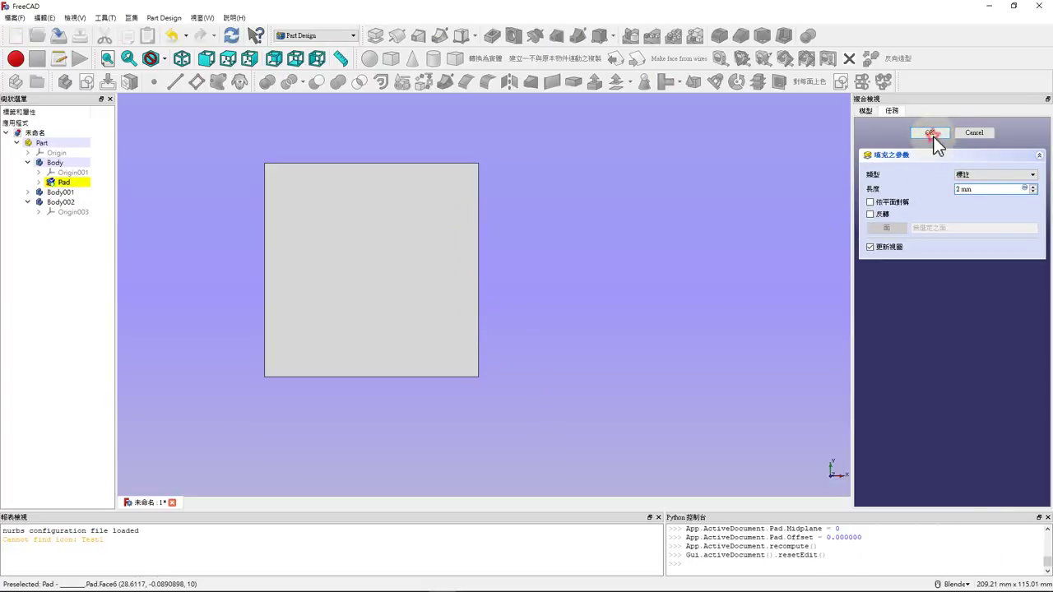
left_click(156, 60)
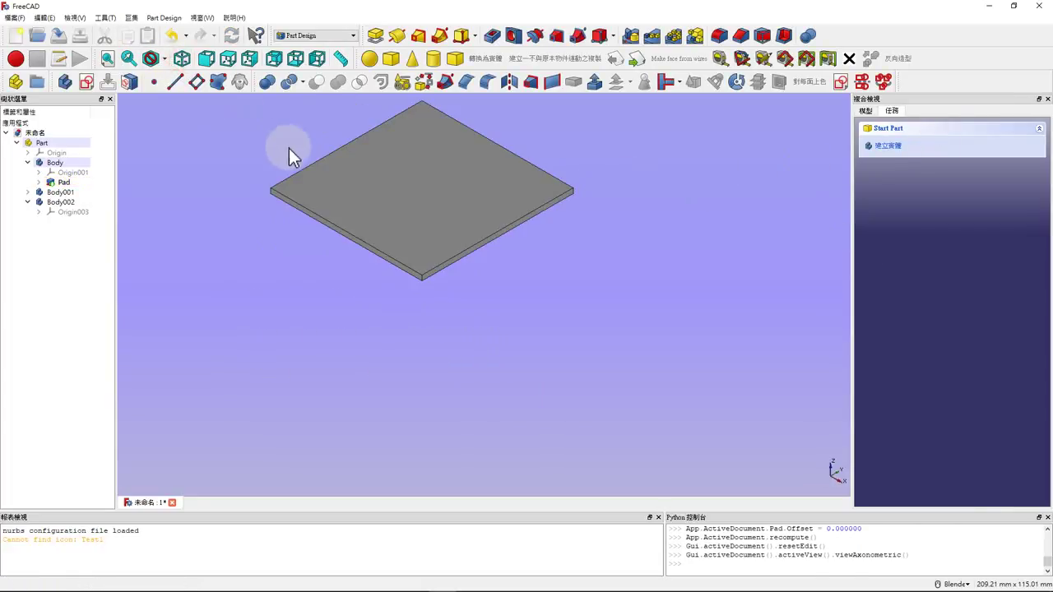
scroll(389, 240, "up", 2)
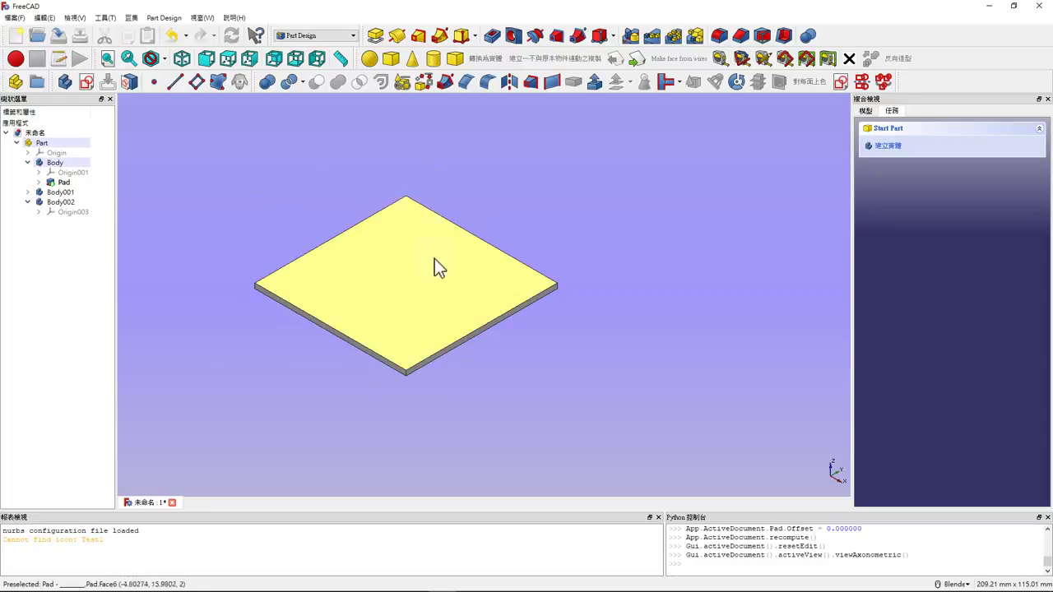
left_click(237, 145)
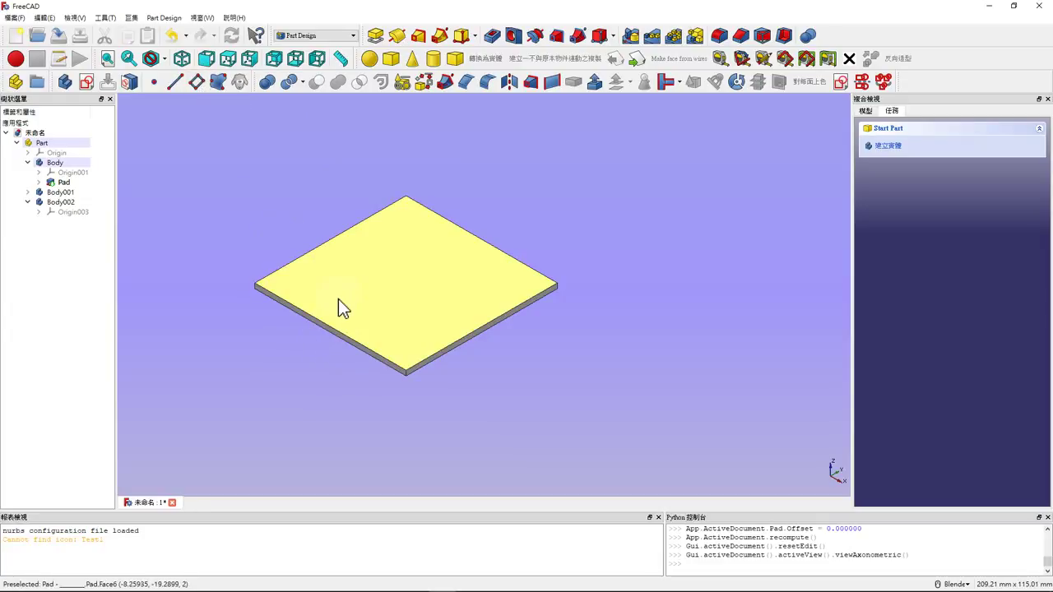
Attach a new datum plane to the plate's top face in Plane face mode.
left_click(198, 86)
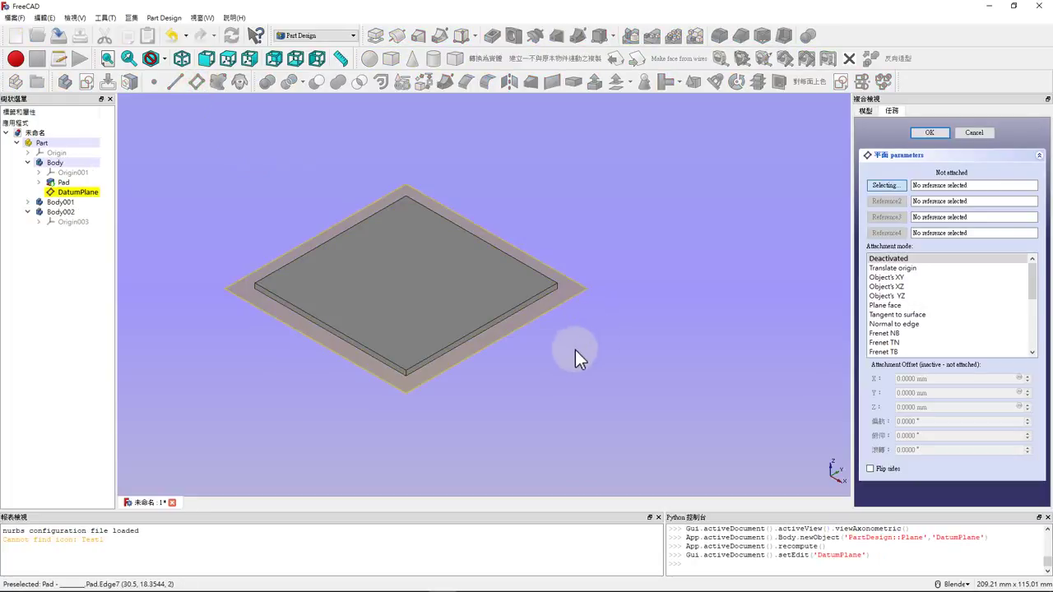
mouse_move(379, 403)
middle_mouse_down()
mouse_move(391, 365)
mouse_move(388, 378)
middle_mouse_up()
middle_click_drag(404, 337, 412, 379)
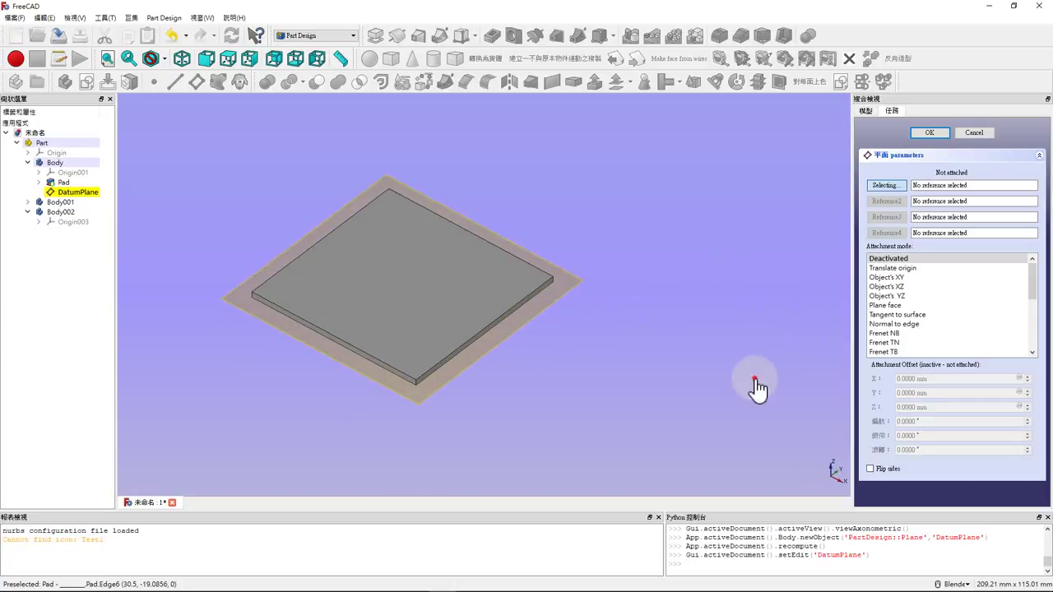
left_click(891, 187)
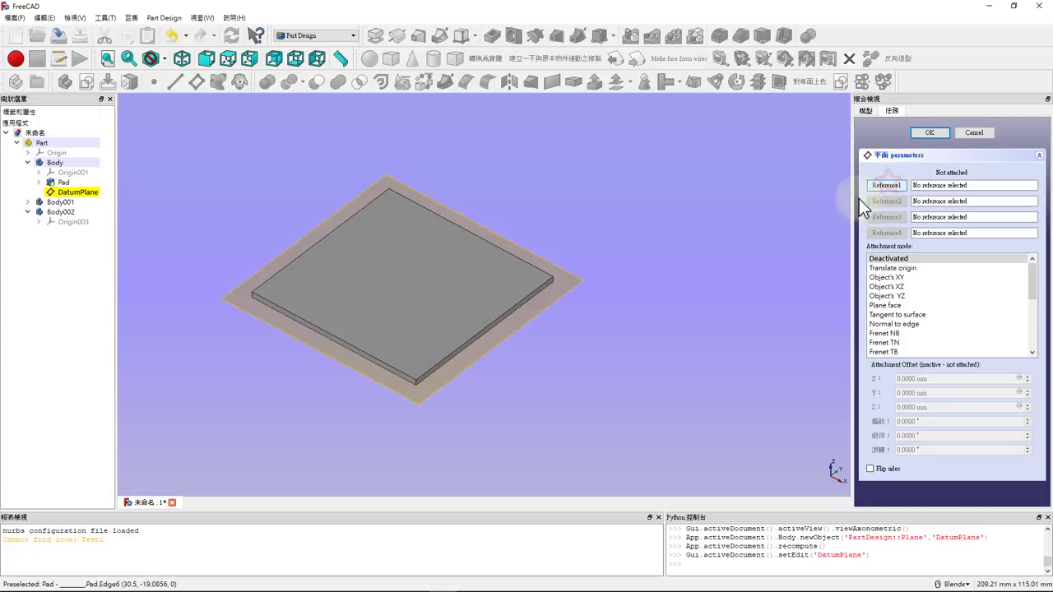
left_click(426, 293)
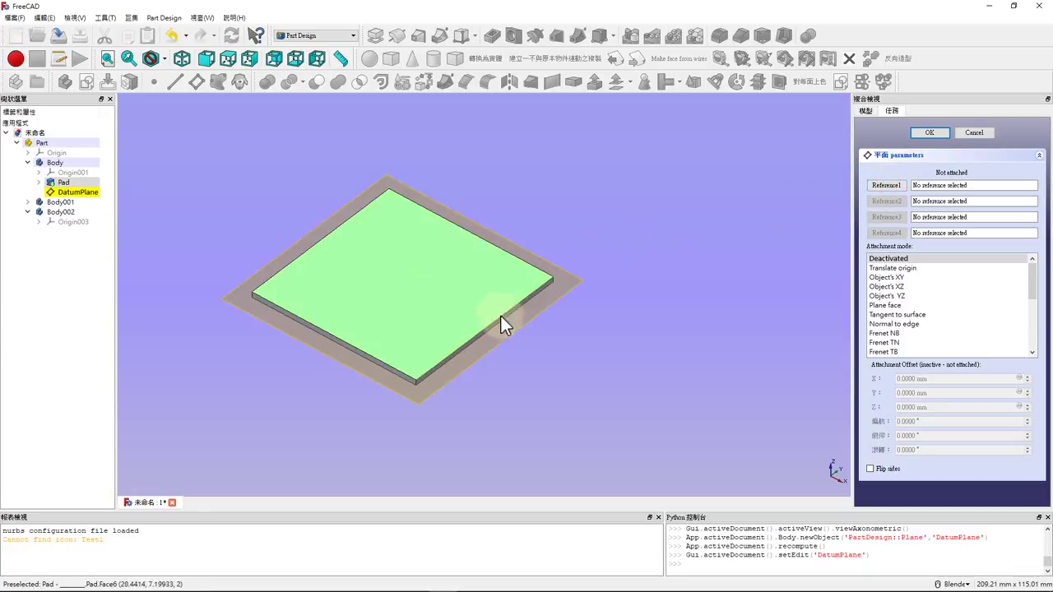
left_click(892, 187)
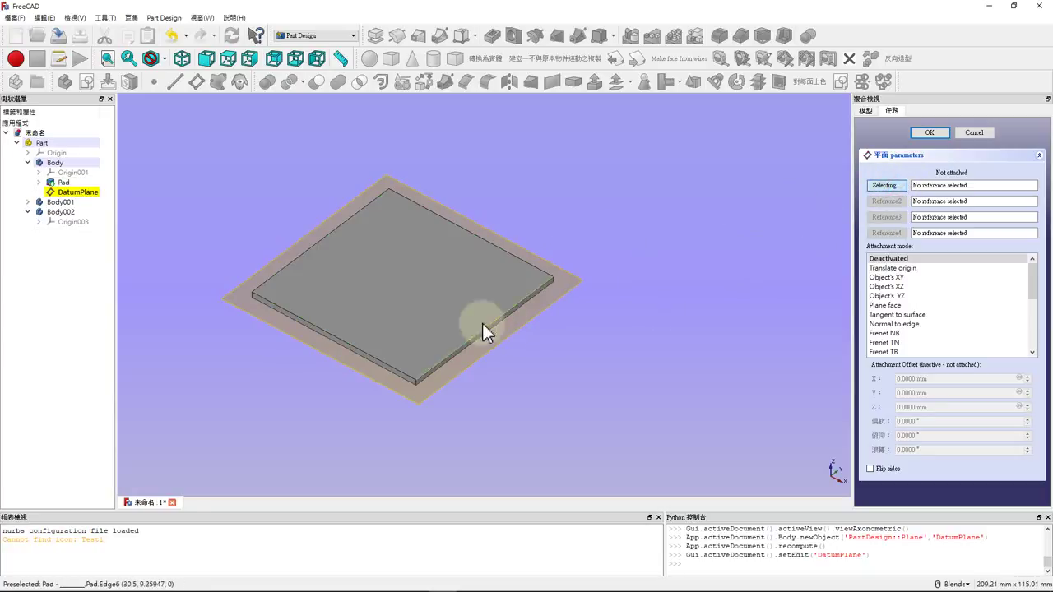
left_click(417, 324)
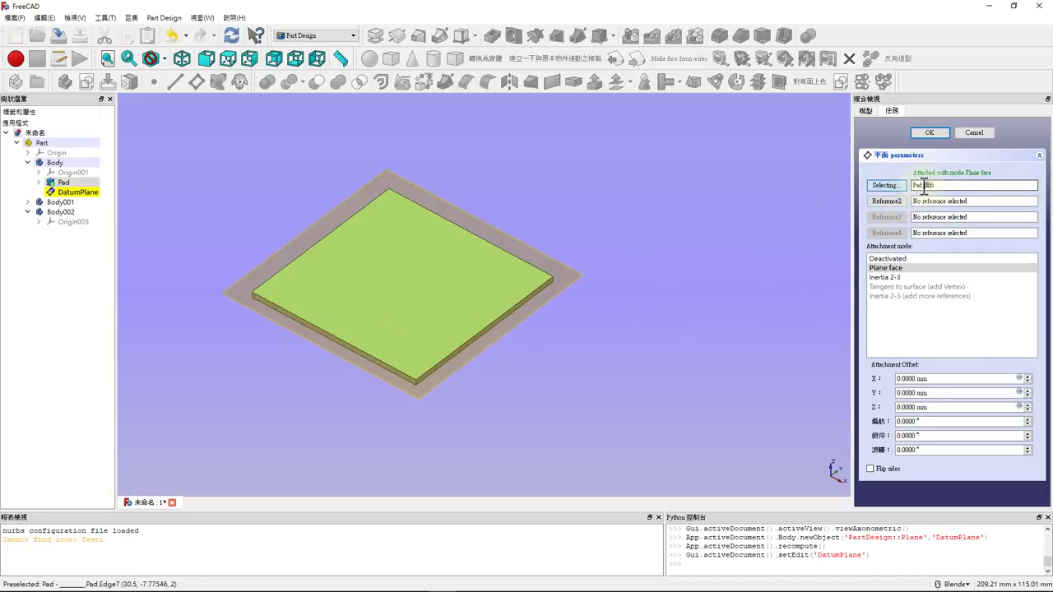
left_click(929, 134)
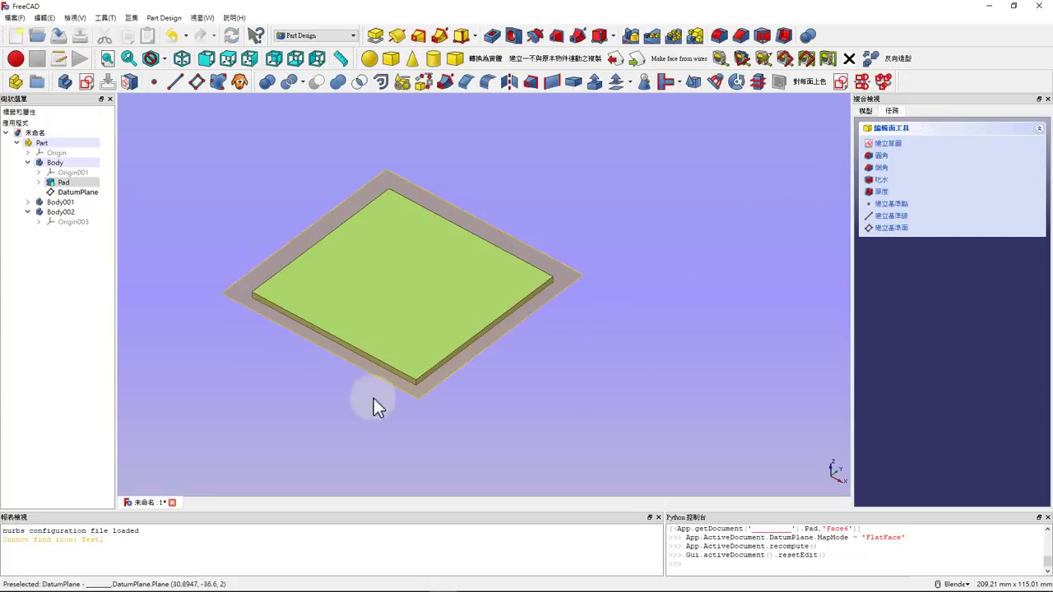
Select the datum plane and start a new sketch on it.
mouse_move(360, 434)
middle_mouse_down()
mouse_move(365, 348)
mouse_move(376, 376)
mouse_move(378, 320)
middle_mouse_up()
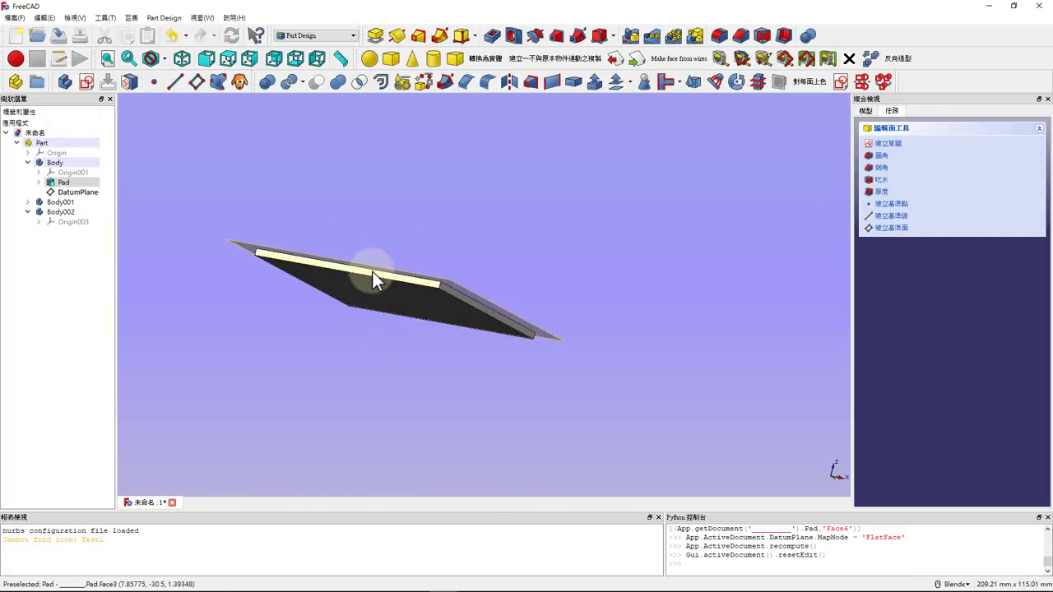
mouse_move(400, 259)
middle_mouse_down()
mouse_move(414, 245)
mouse_move(407, 311)
middle_mouse_up()
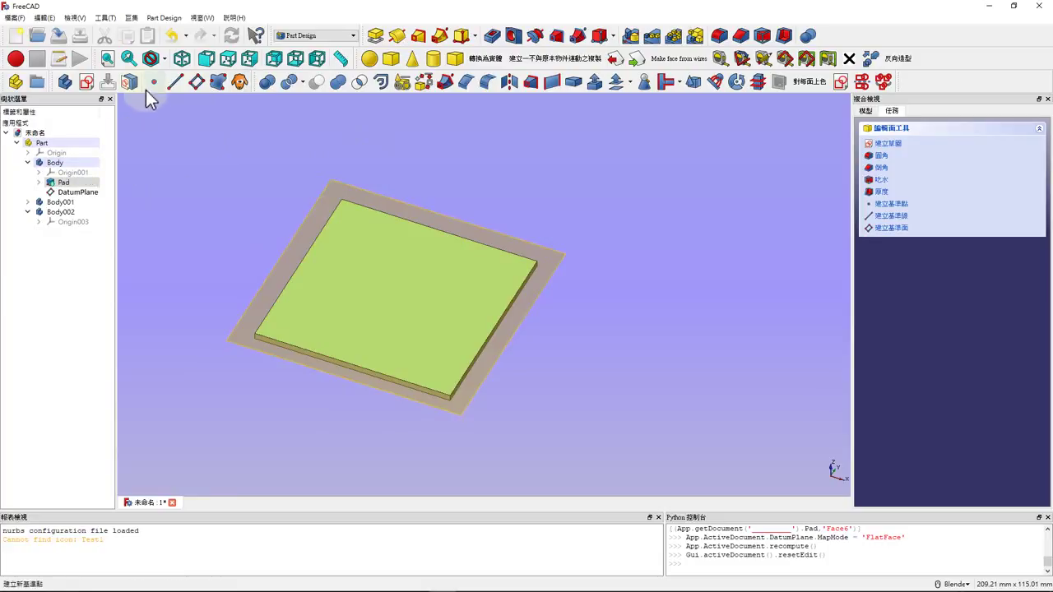
left_click(77, 191)
left_click(86, 82)
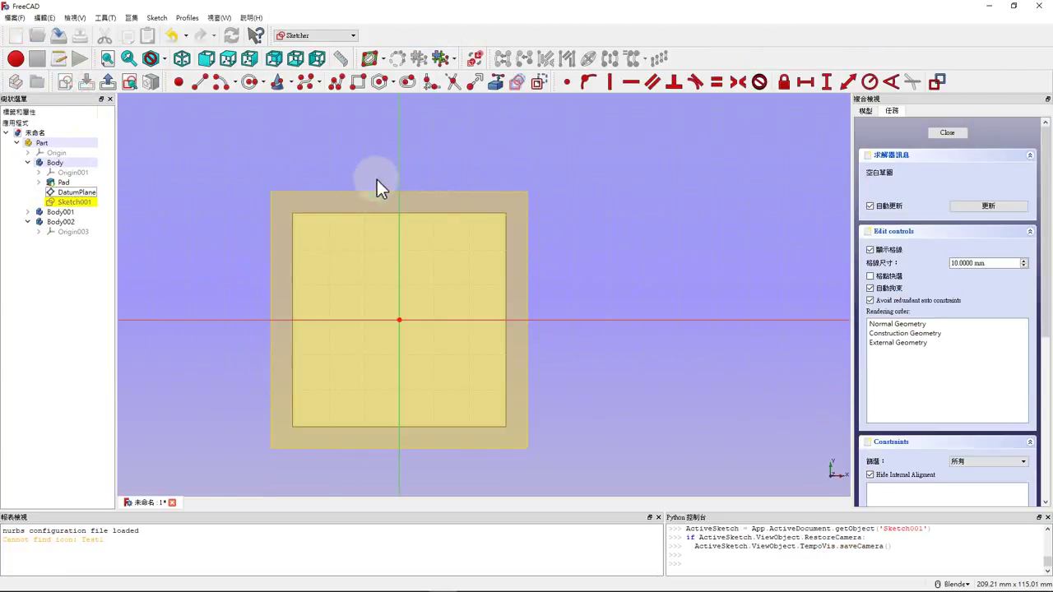
scroll(413, 324, "up", 2)
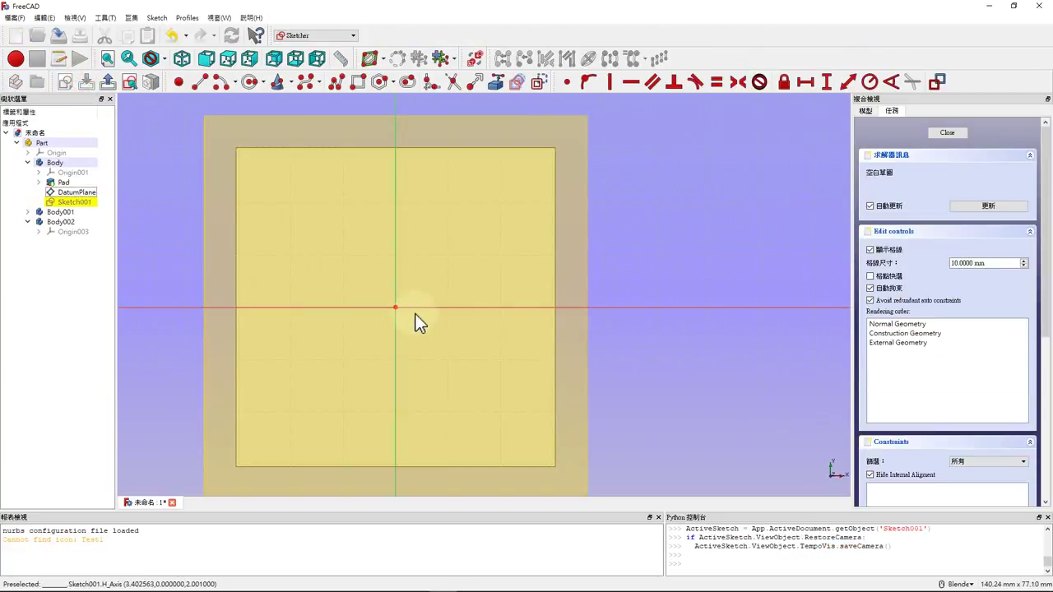
scroll(439, 292, "down", 2)
scroll(407, 329, "up", 2)
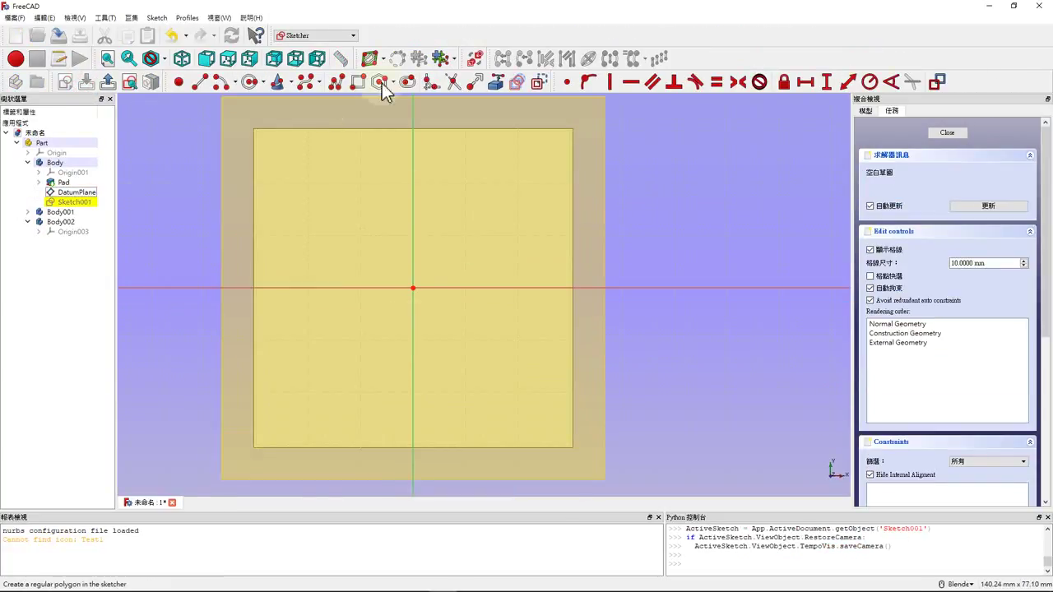
Draw an origin-centred circle, constrain its radius to 25 mm, and close the sketch.
left_click(251, 82)
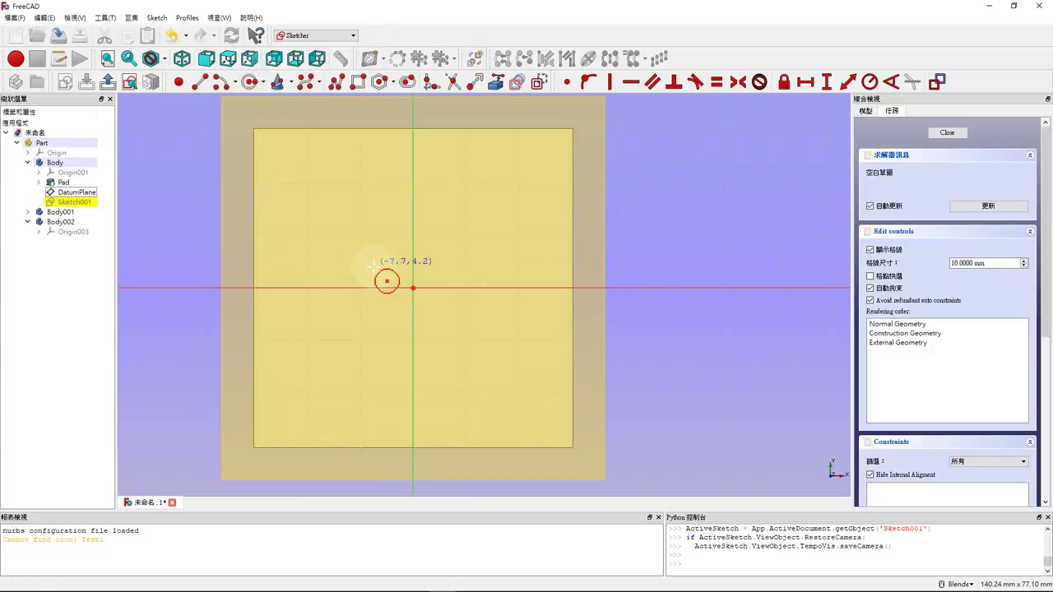
left_click(413, 288)
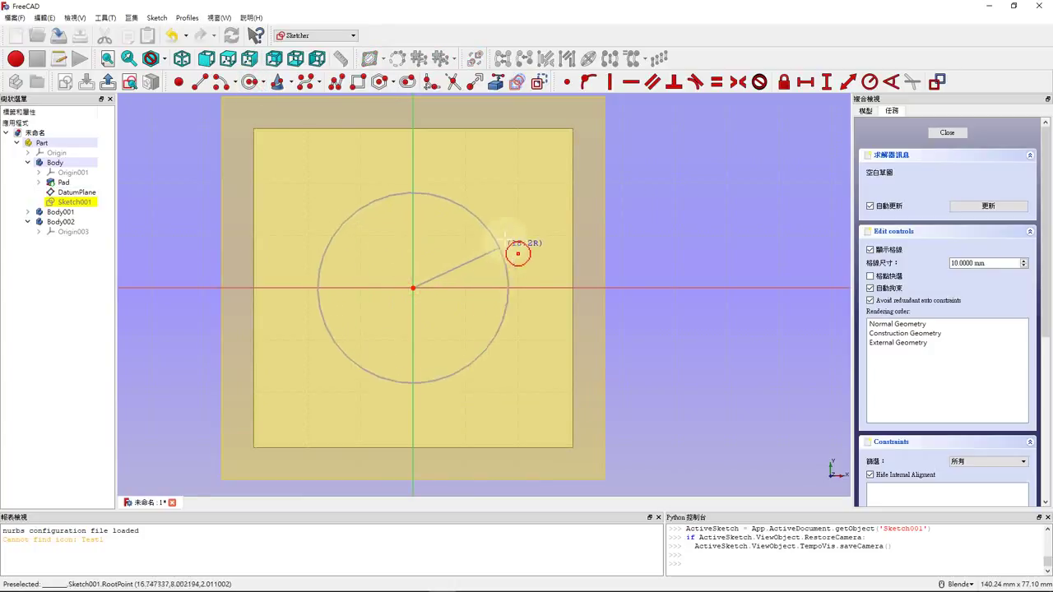
left_click(510, 235)
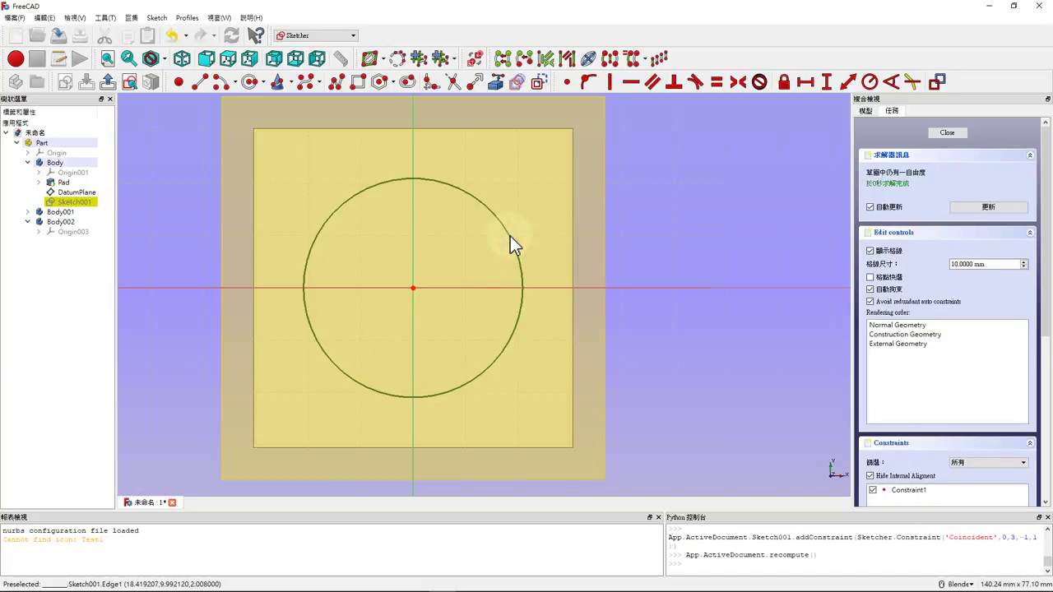
left_click(511, 236)
type("kr")
type("25")
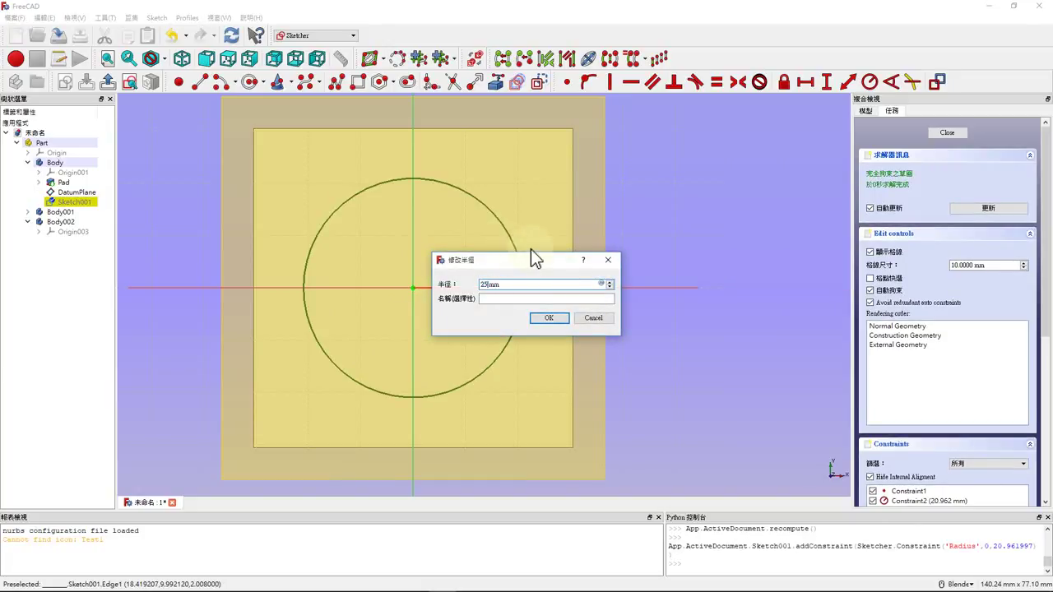
key("Return")
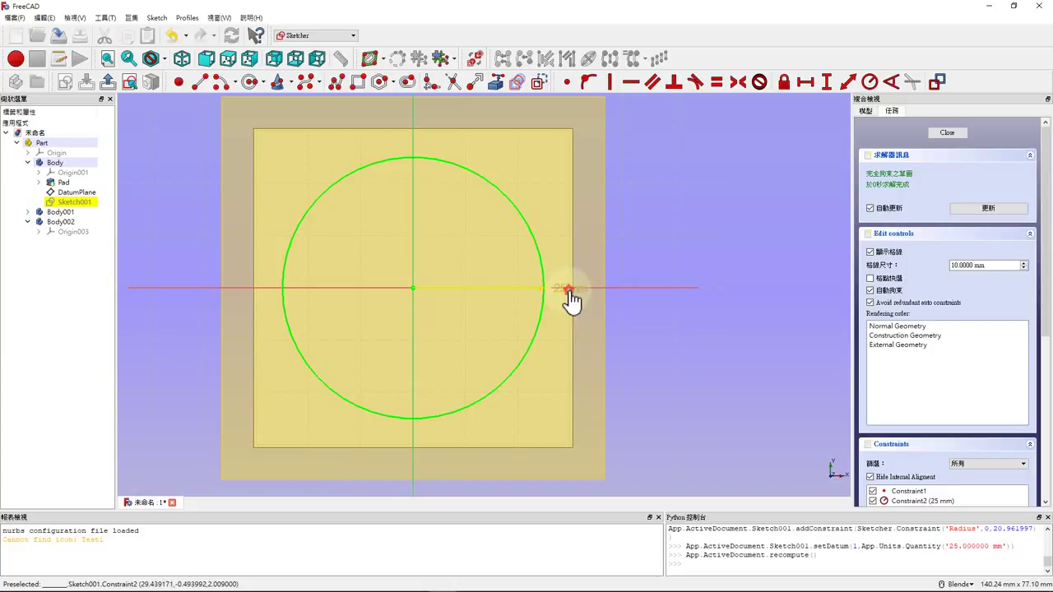
left_click_drag(568, 292, 632, 179)
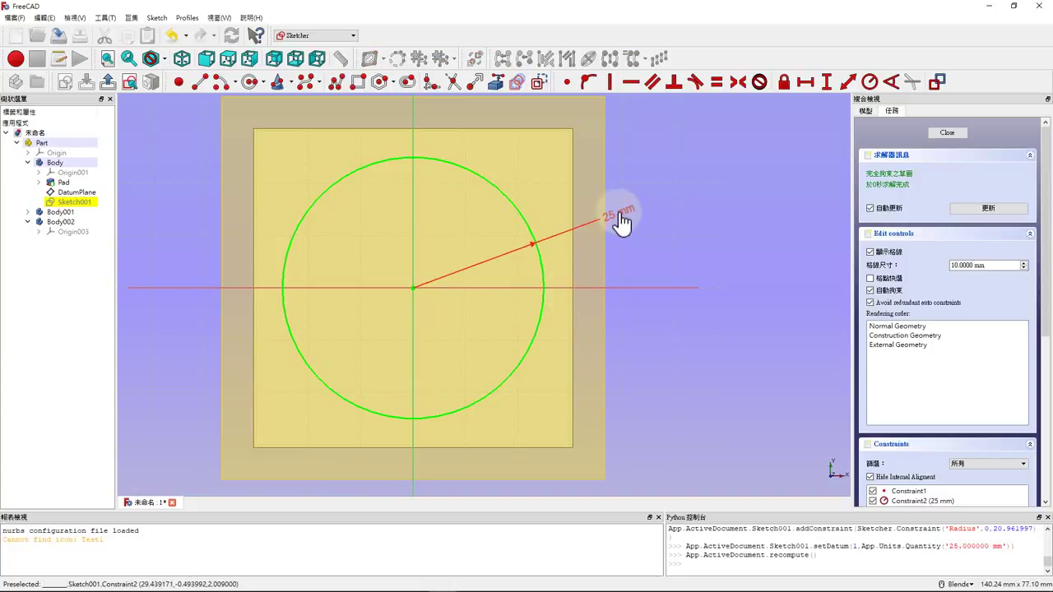
left_click(941, 133)
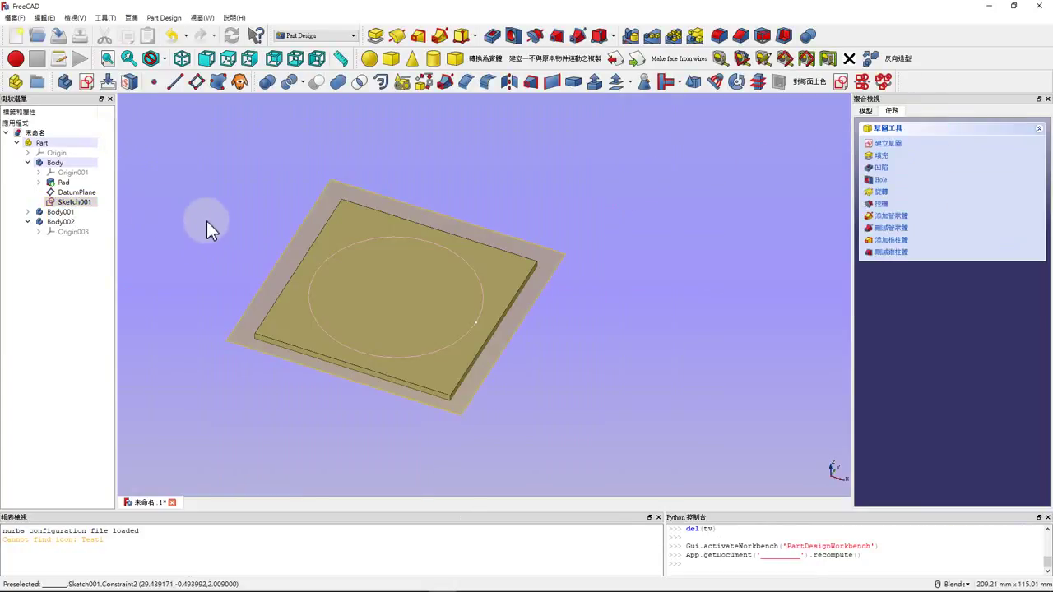
Pocket Sketch001 with type Up to face, ending at the pad's face.
left_click(487, 42)
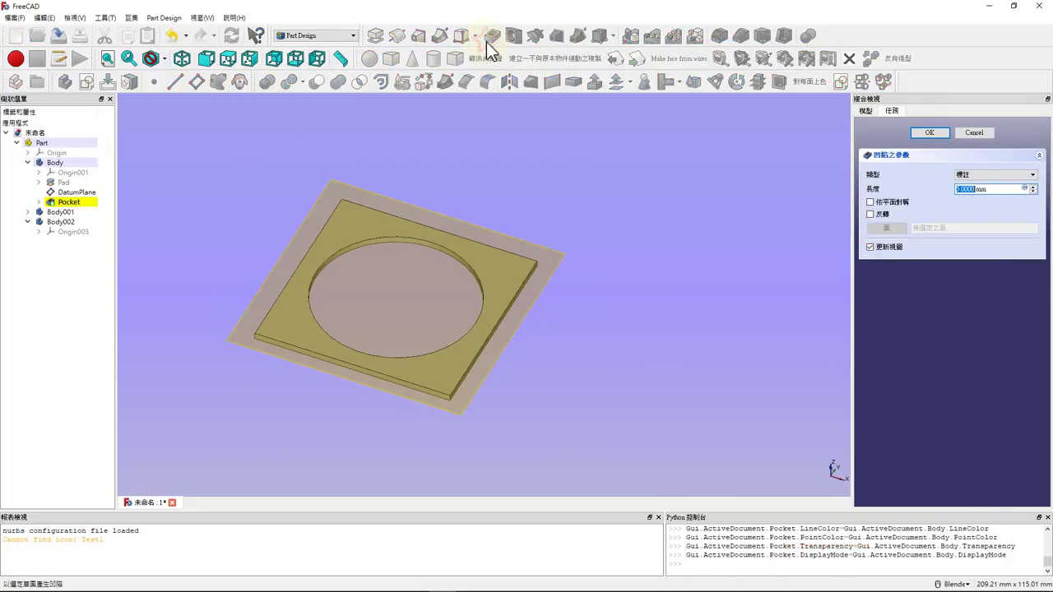
left_click(983, 176)
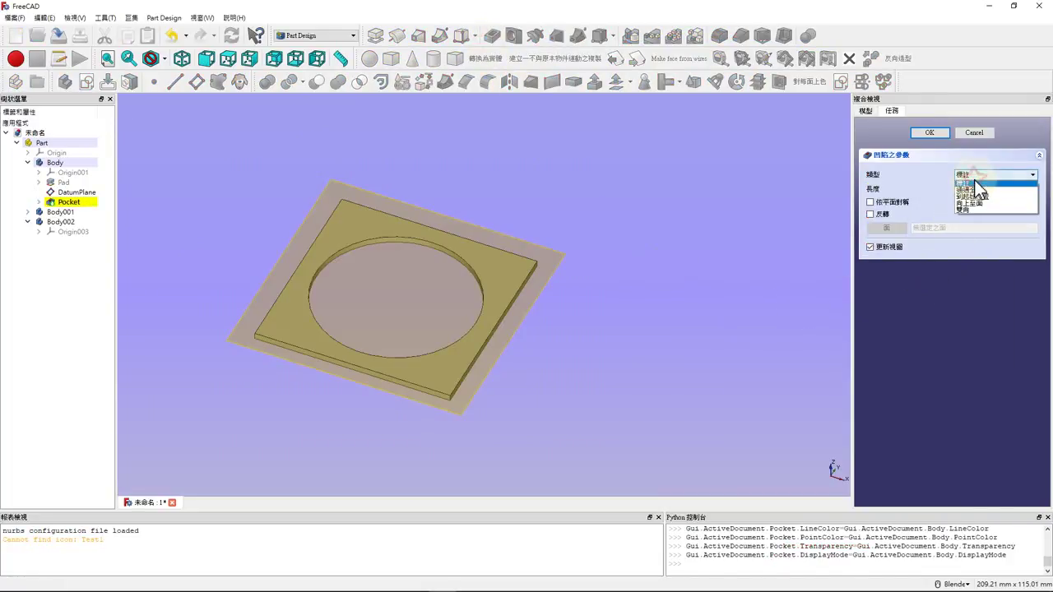
left_click(988, 203)
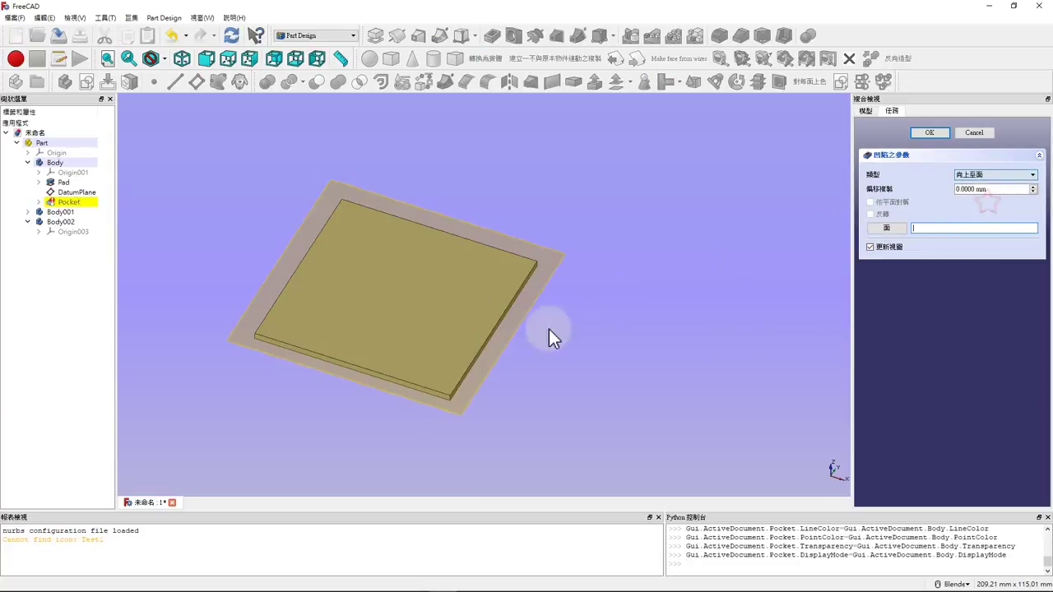
middle_click_drag(549, 330, 485, 320)
left_click(438, 316)
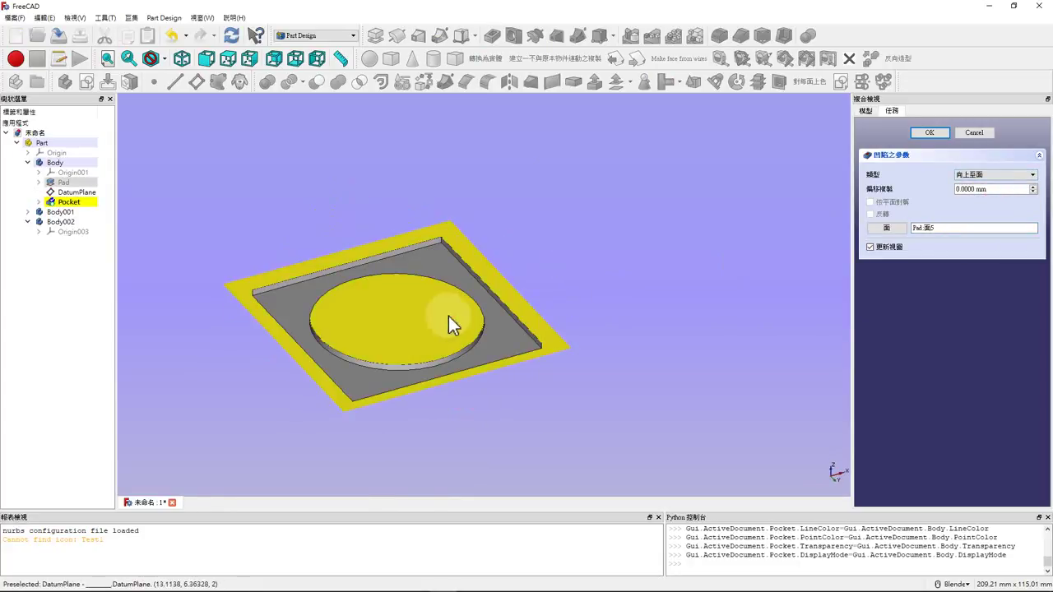
left_click(931, 133)
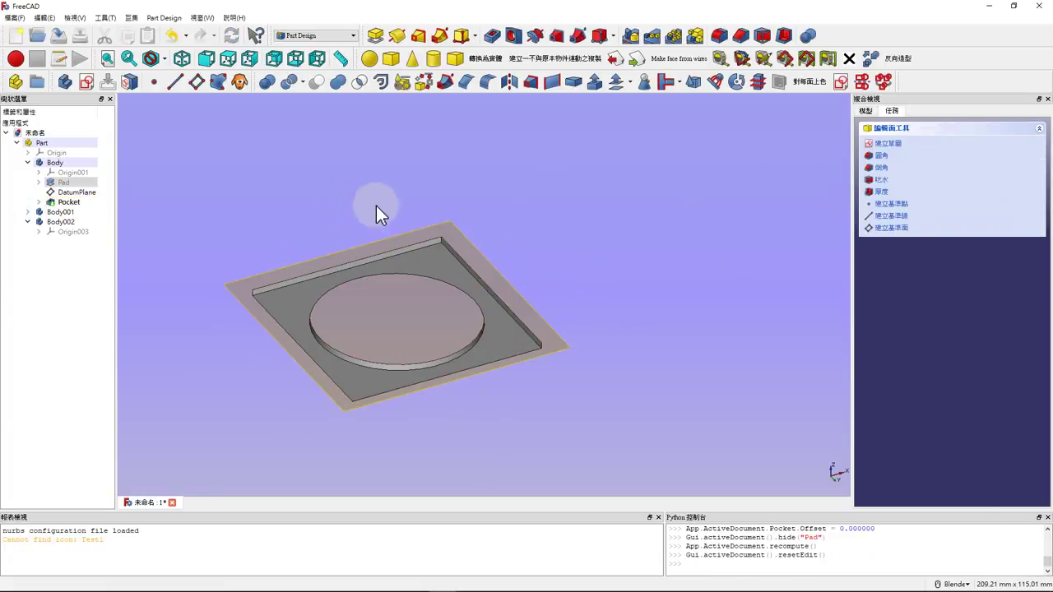
Reorient the view over the pocketed plate and select the DatumPlane in the tree.
middle_click_drag(343, 188, 376, 334)
scroll(378, 335, "down", 3)
scroll(310, 307, "up", 5)
scroll(273, 262, "down", 3)
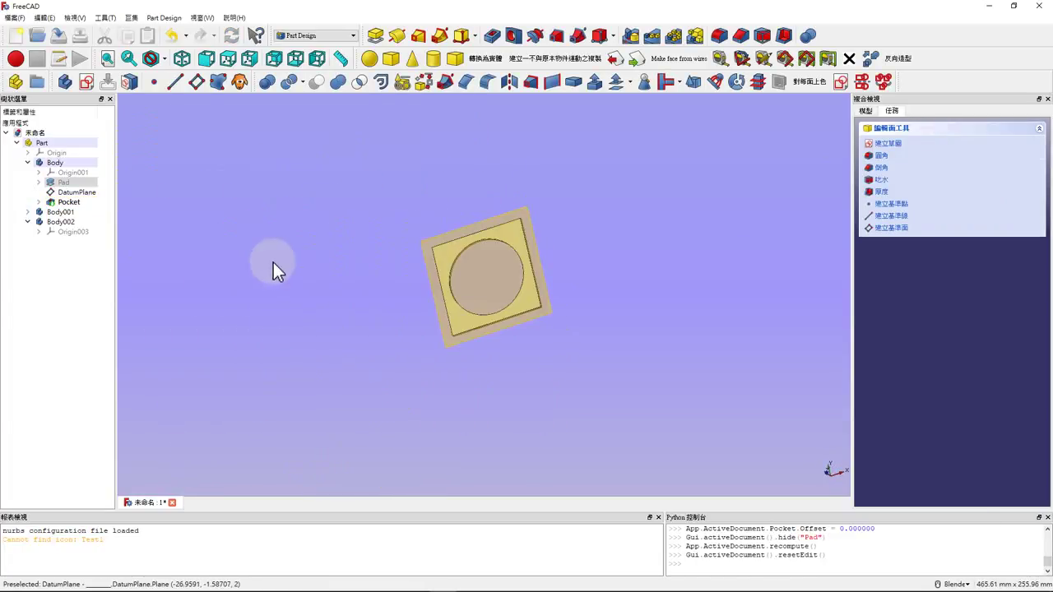
scroll(477, 292, "up", 5)
scroll(423, 287, "down", 1)
left_click(659, 210)
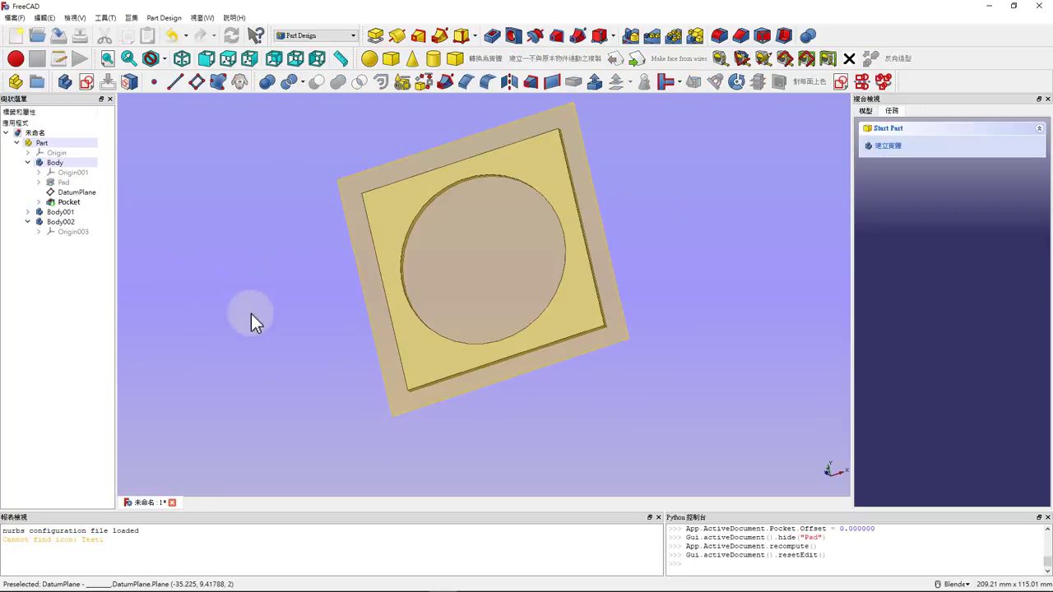
middle_click_drag(251, 313, 273, 274)
middle_click_drag(478, 228, 503, 203)
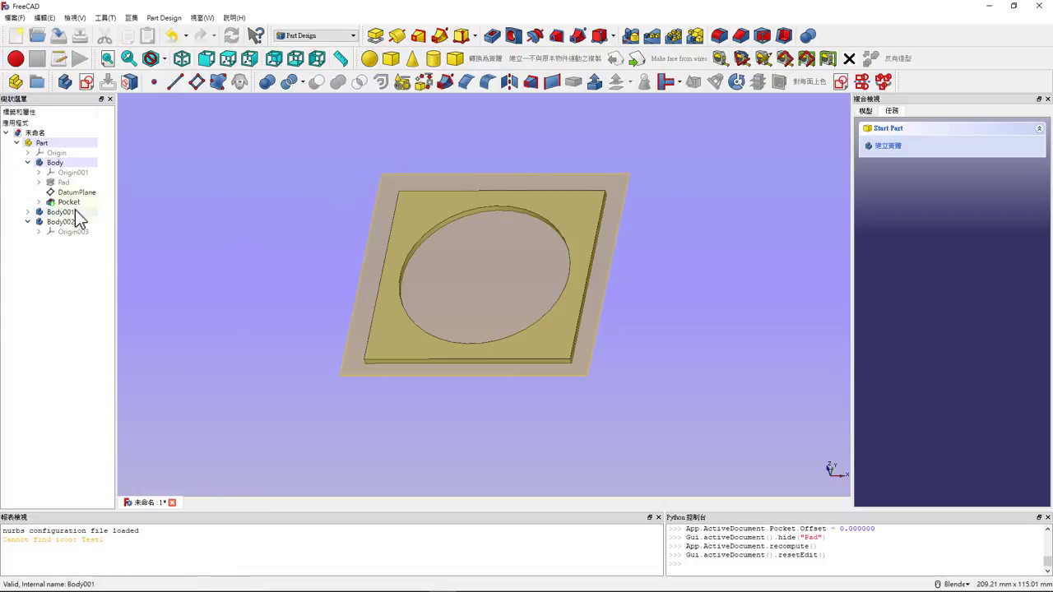
left_click(409, 213)
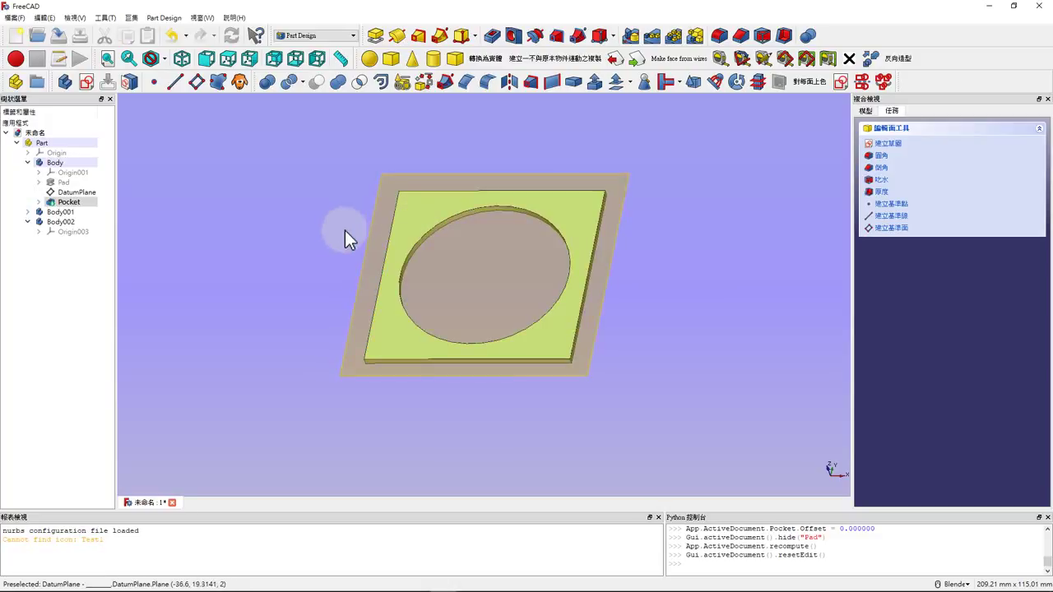
left_click(72, 194)
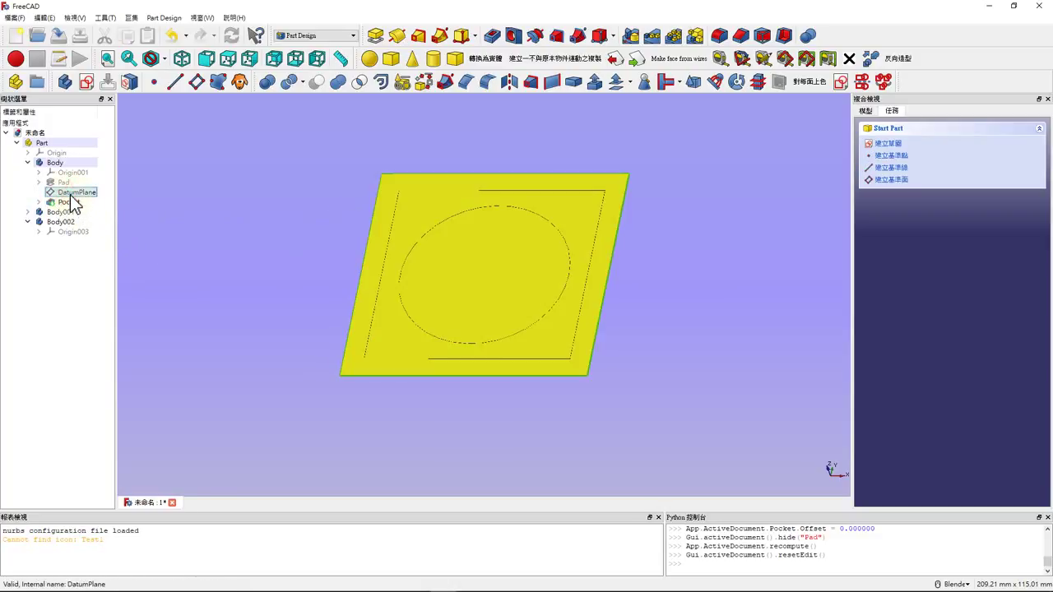
In a new DatumPlane sketch, draw small circles at the top-left, top-right, bottom-left and bottom-right corners.
left_click(86, 81)
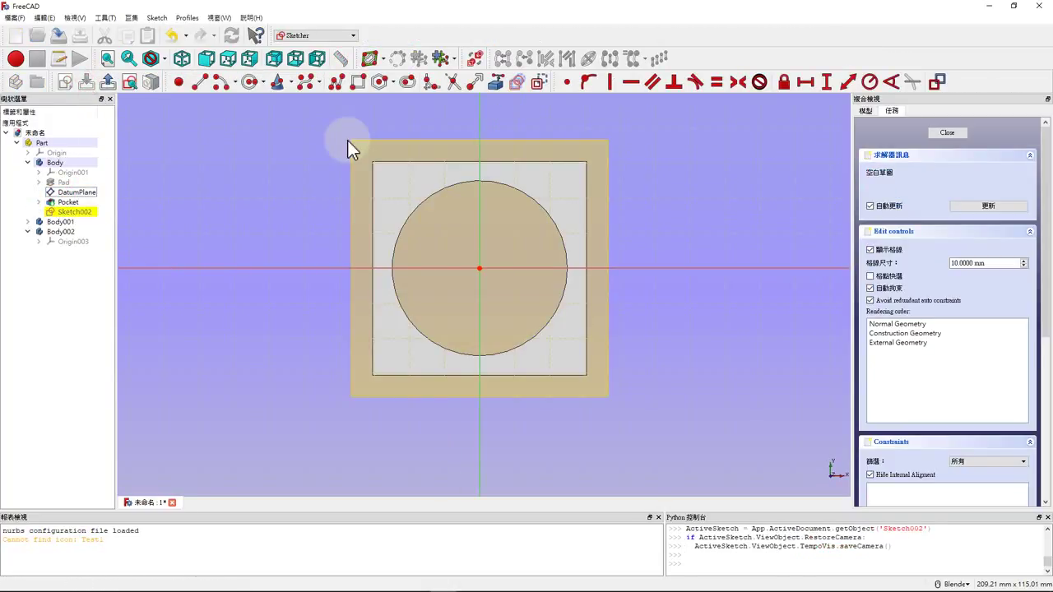
left_click(249, 81)
left_click(390, 182)
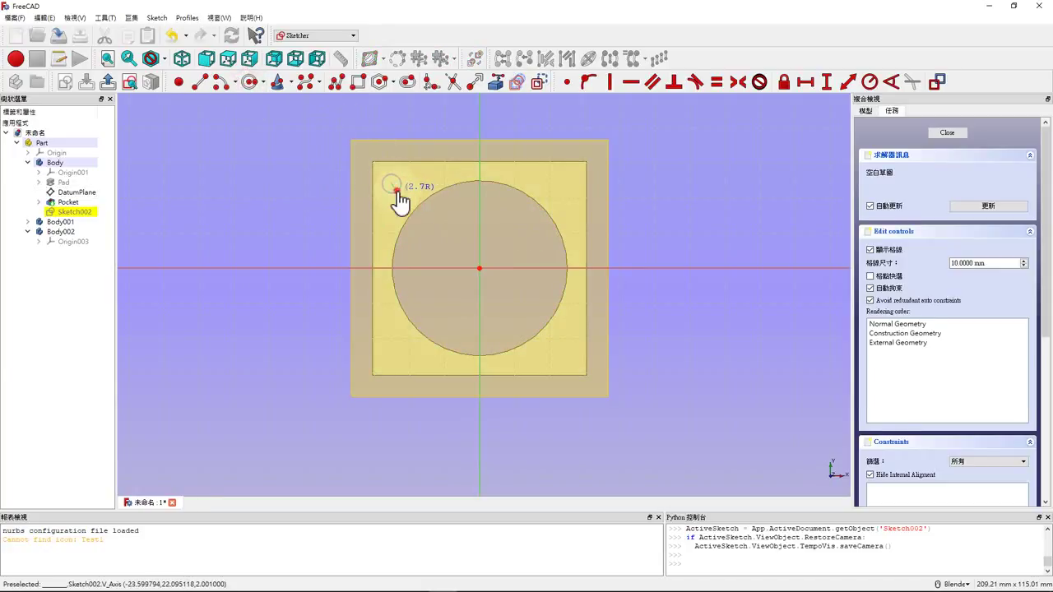
left_click(399, 189)
left_click(564, 179)
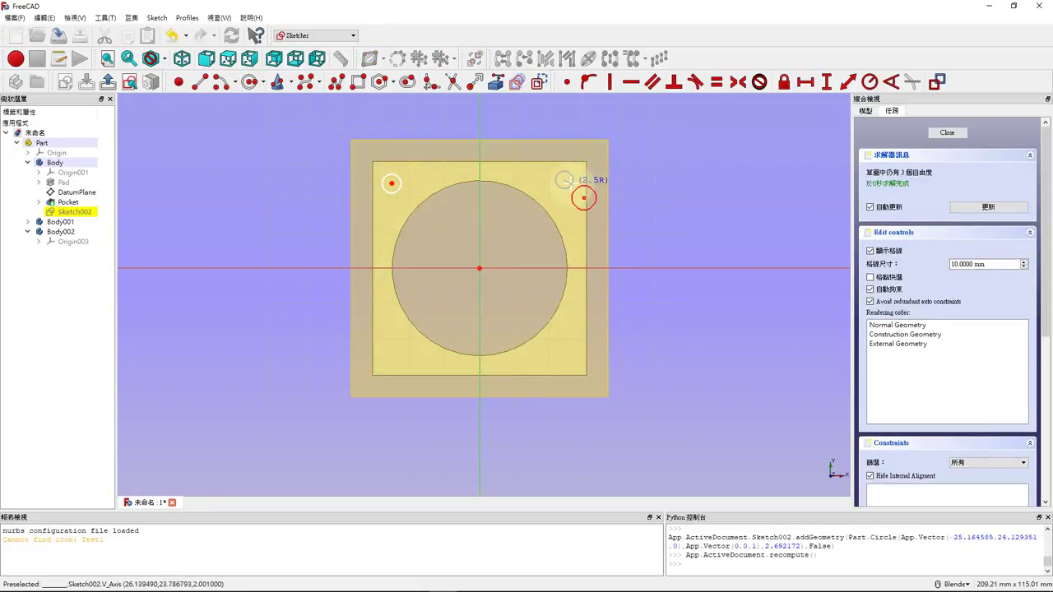
left_click(578, 194)
left_click(386, 351)
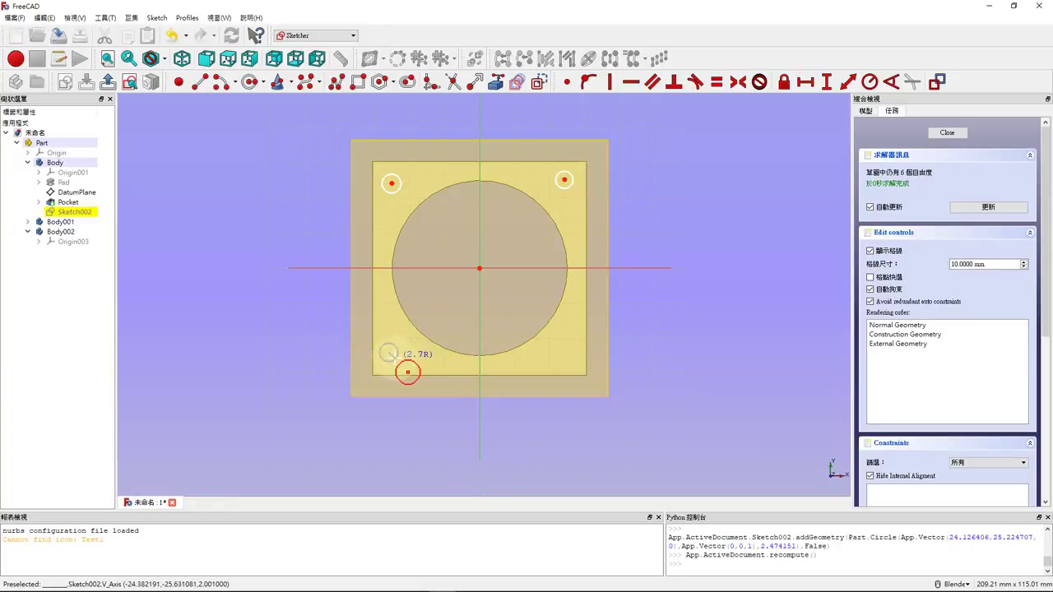
left_click(394, 359)
left_click(560, 352)
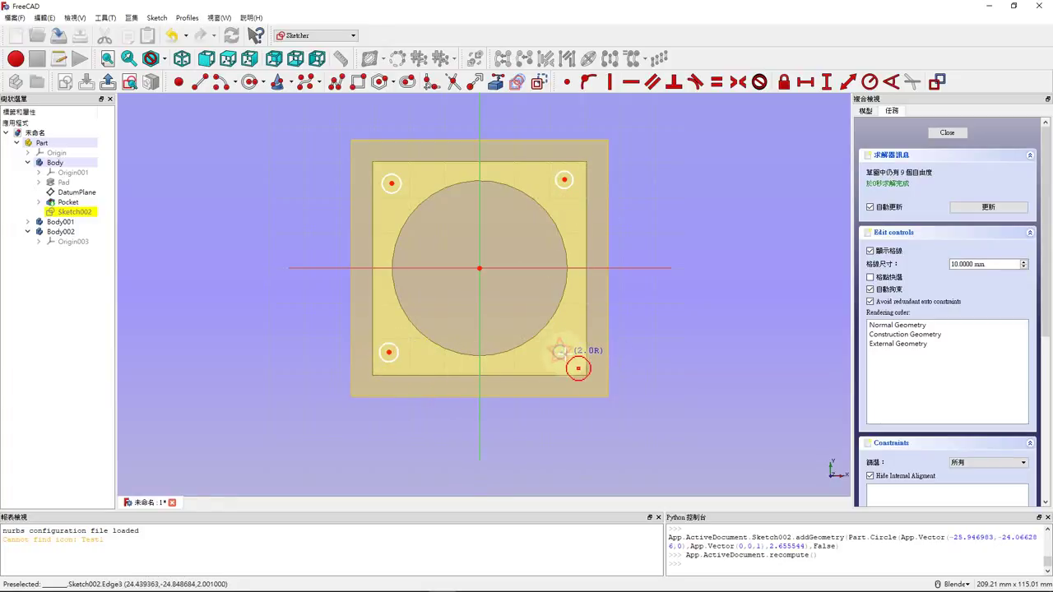
left_click(568, 359)
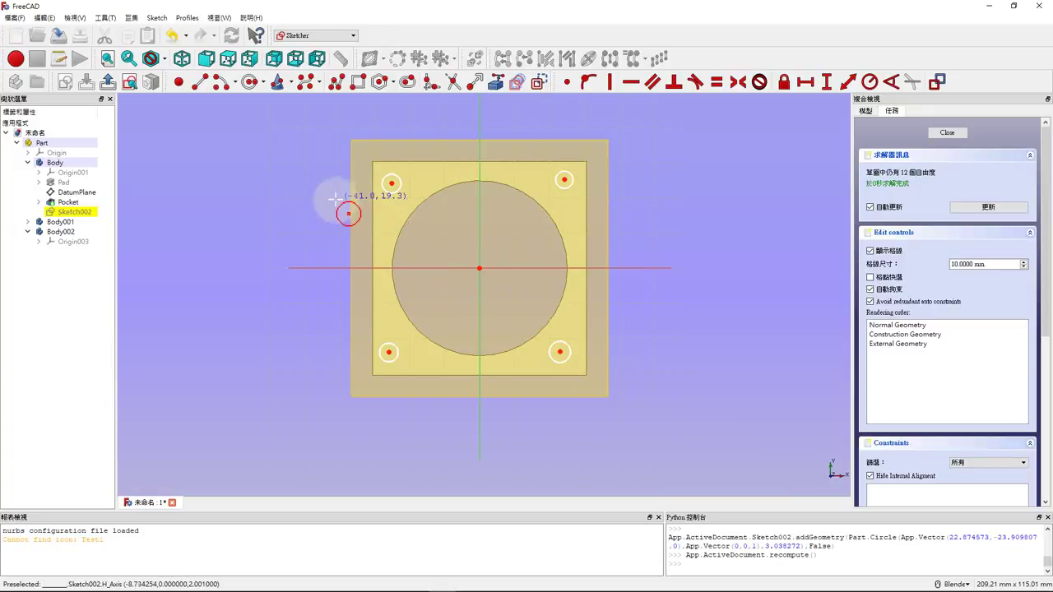
right_click(292, 195)
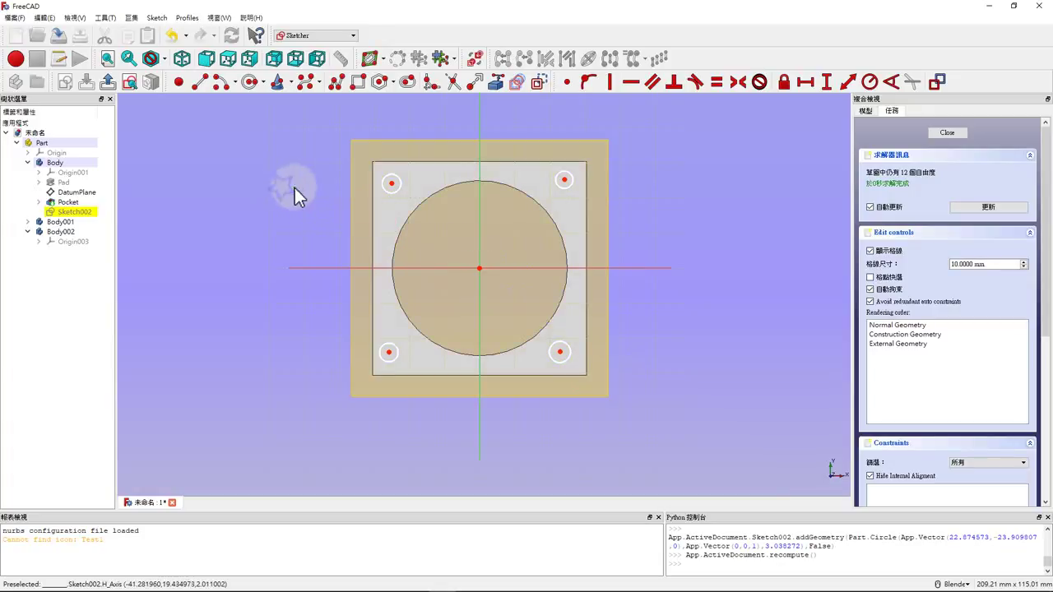
Constrain all four small corner circles to be equal.
left_click(395, 184)
left_click(561, 190)
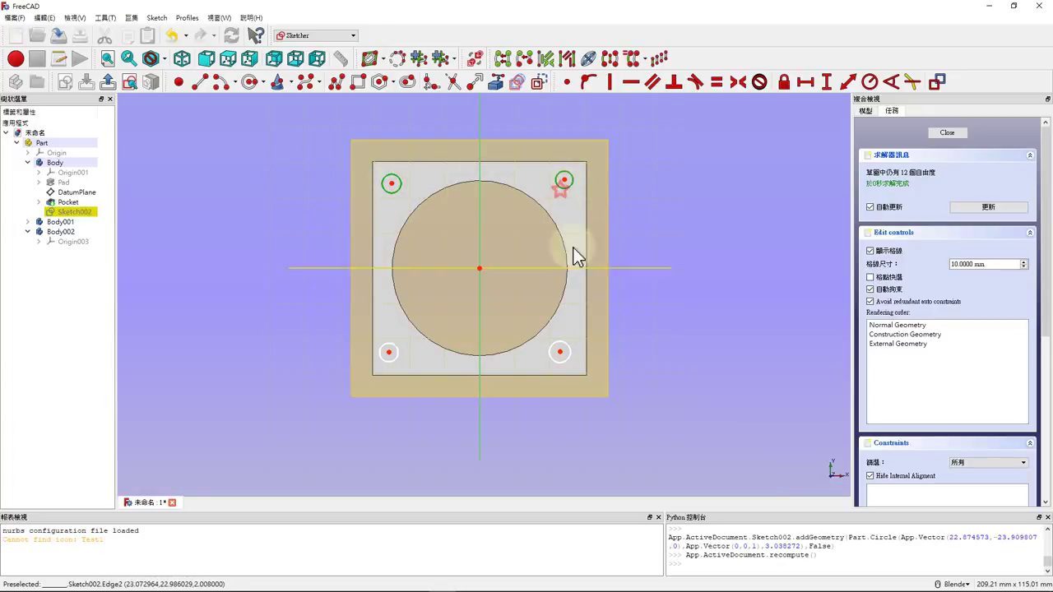
left_click(567, 359)
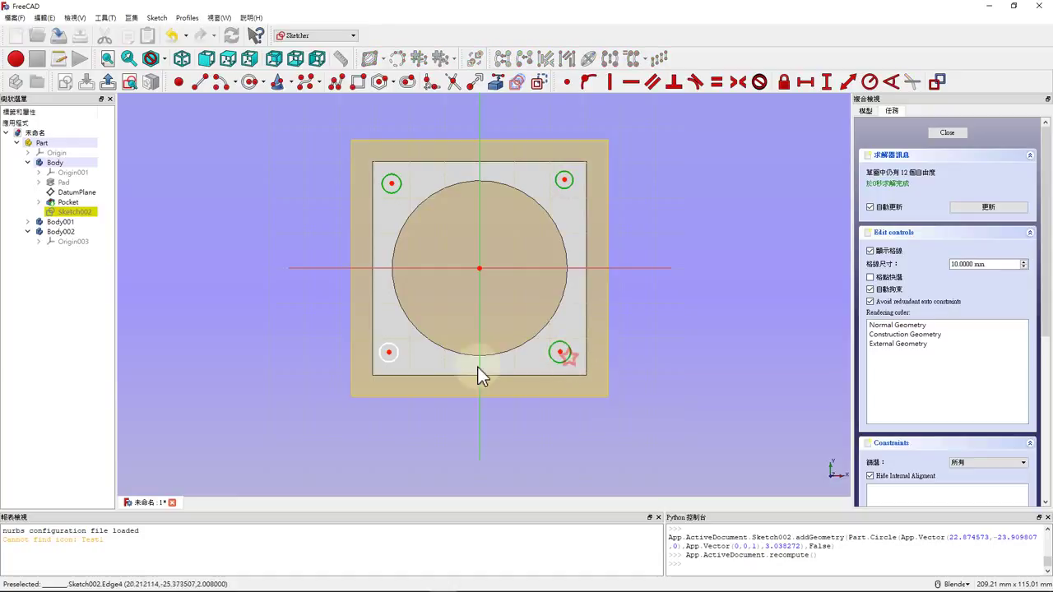
left_click(392, 361)
key("e")
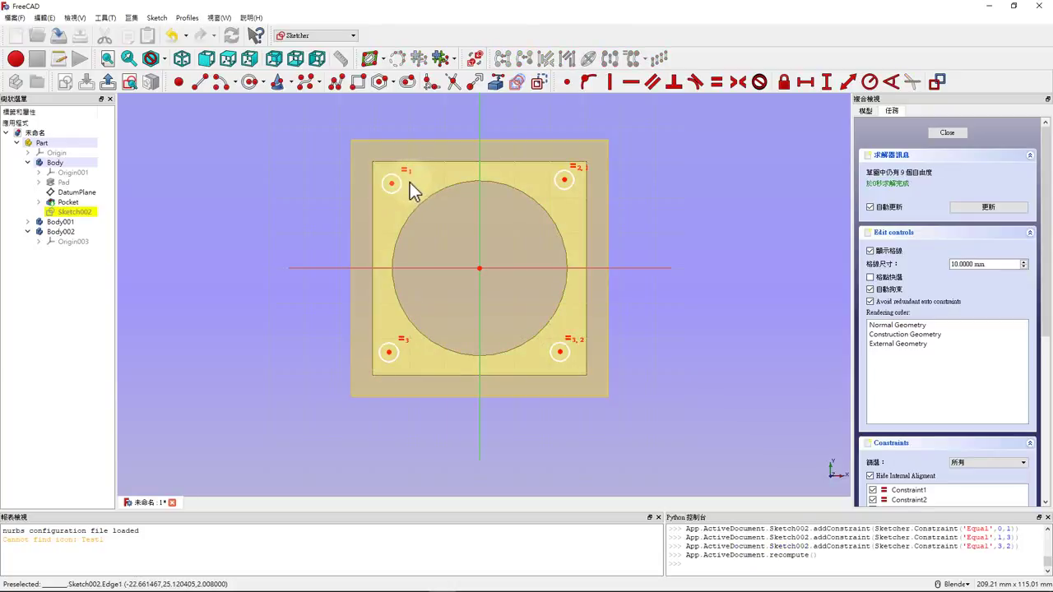
Give the top-left corner circle a 2 mm radius and move its label aside.
left_click(401, 182)
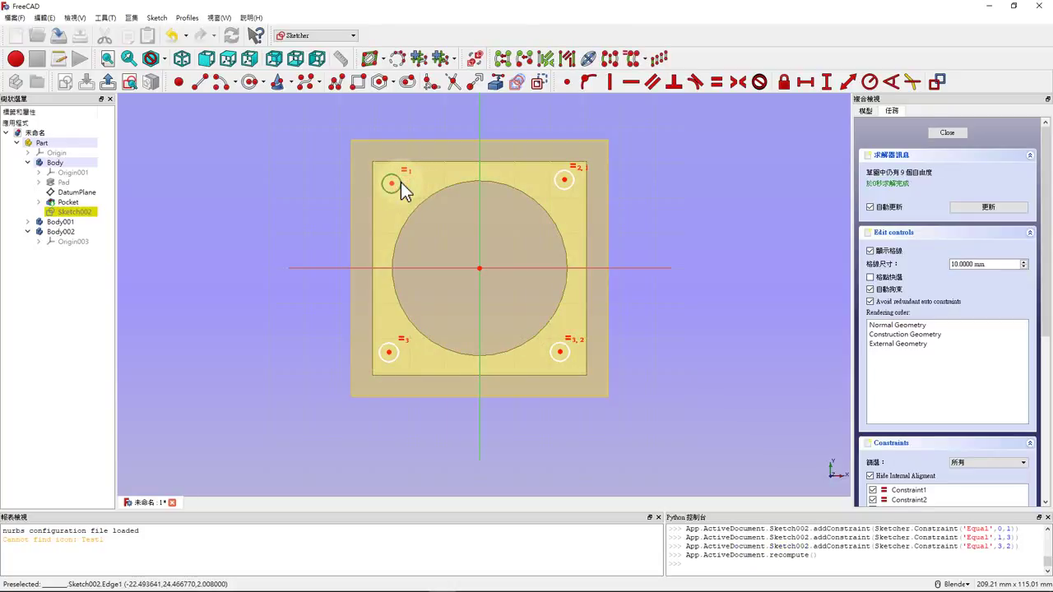
key("shift+r")
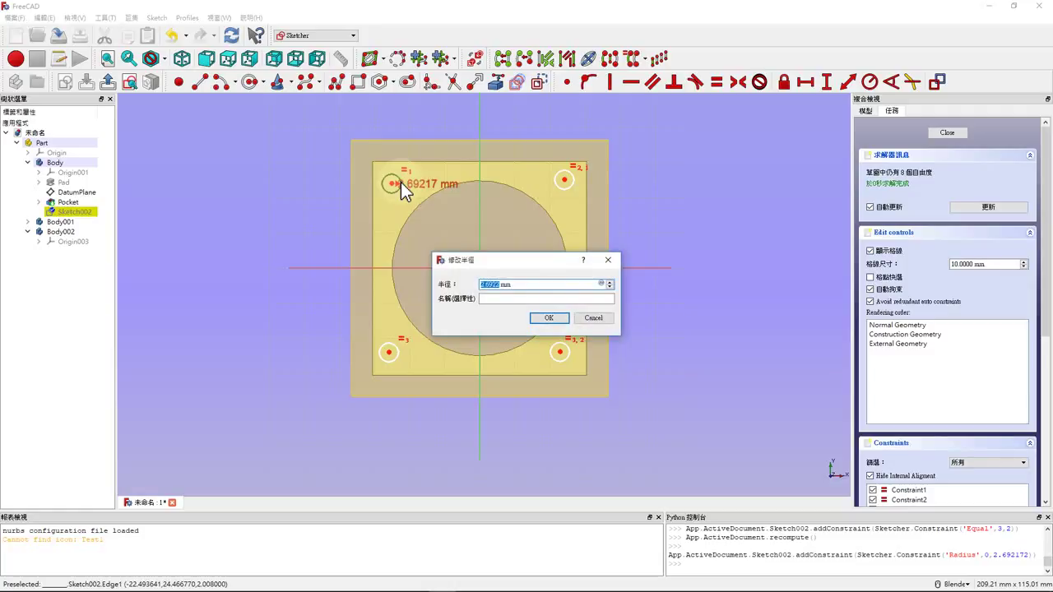
key("Return")
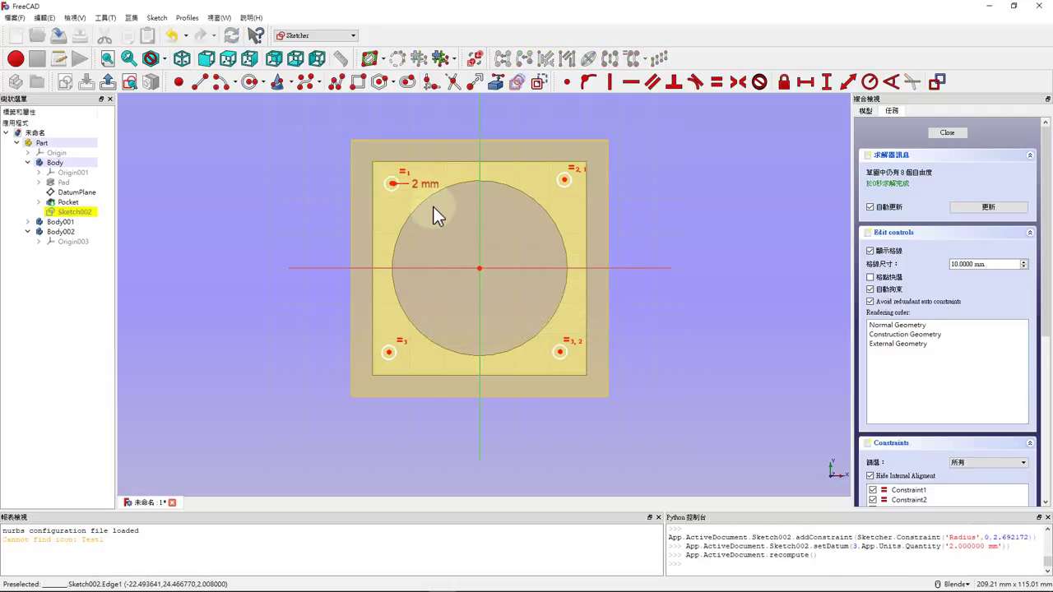
left_click_drag(432, 183, 445, 120)
scroll(398, 189, "up", 2)
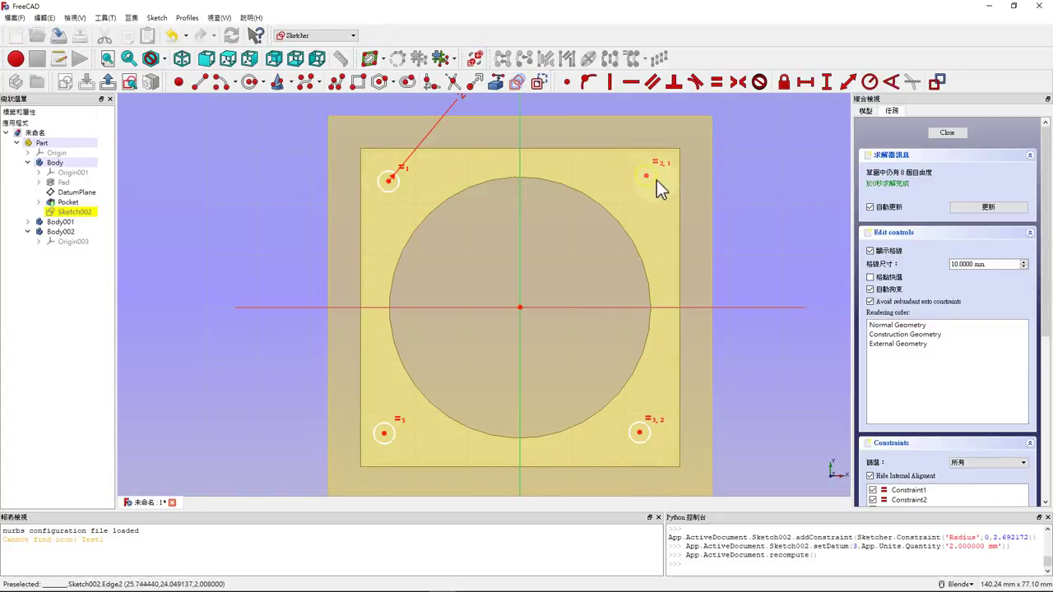
Make the top hole centres symmetric about the vertical axis and the right-hand centres about the horizontal axis.
left_click(390, 182)
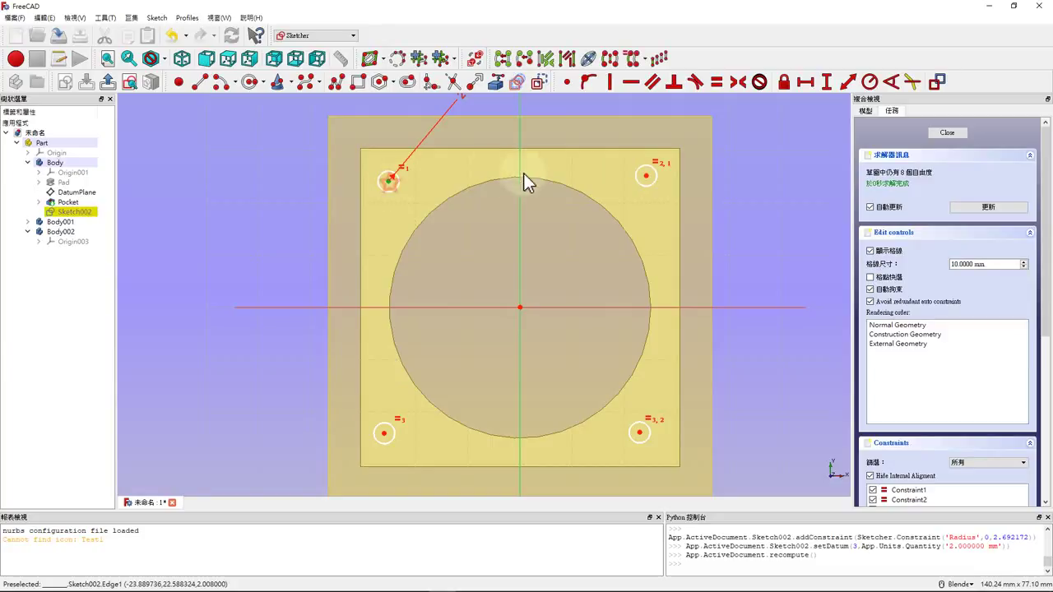
left_click(646, 176)
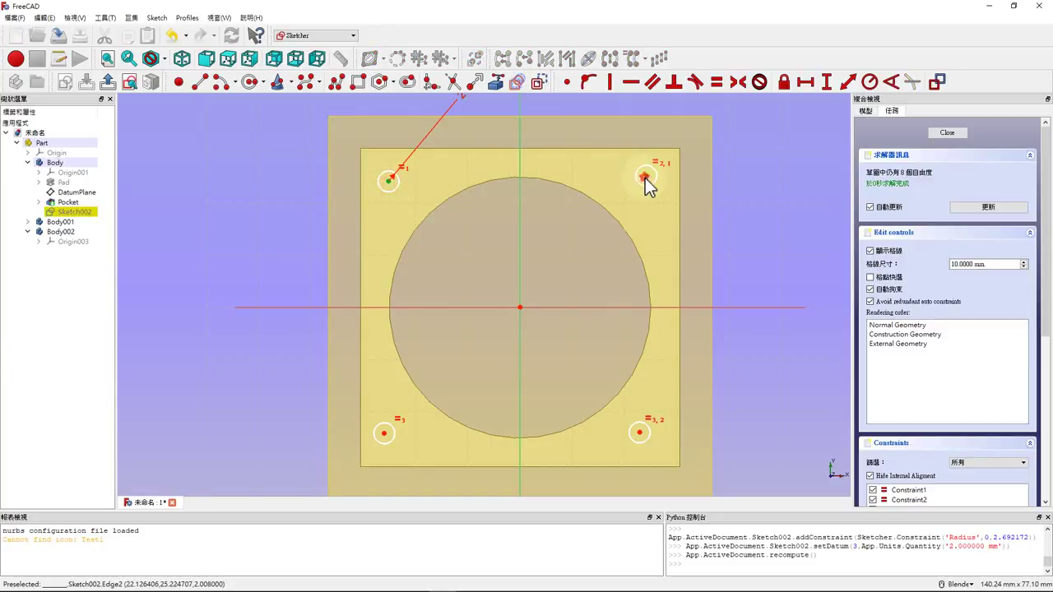
left_click(518, 172)
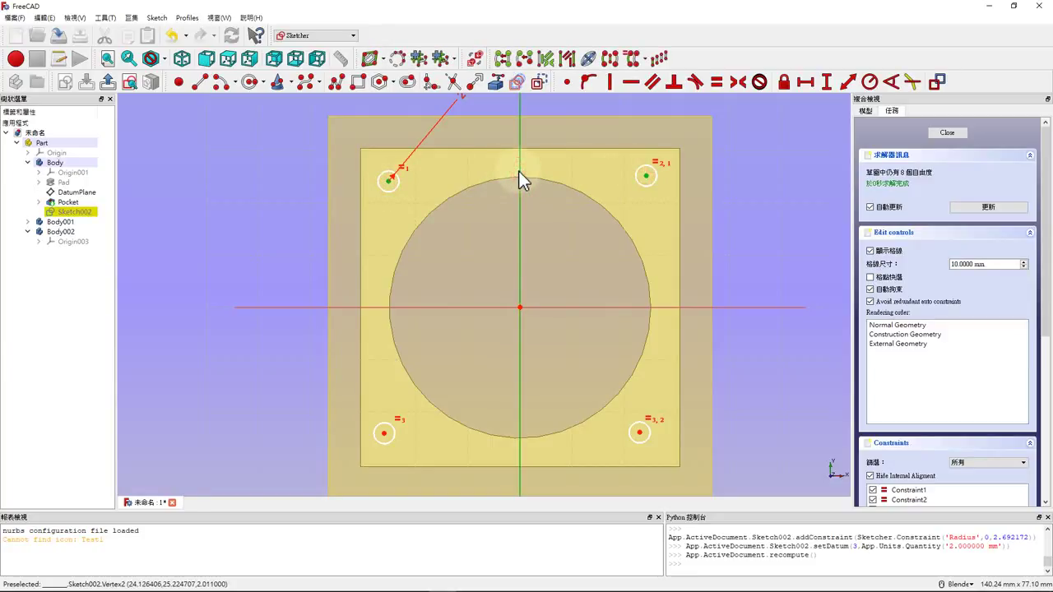
key("s")
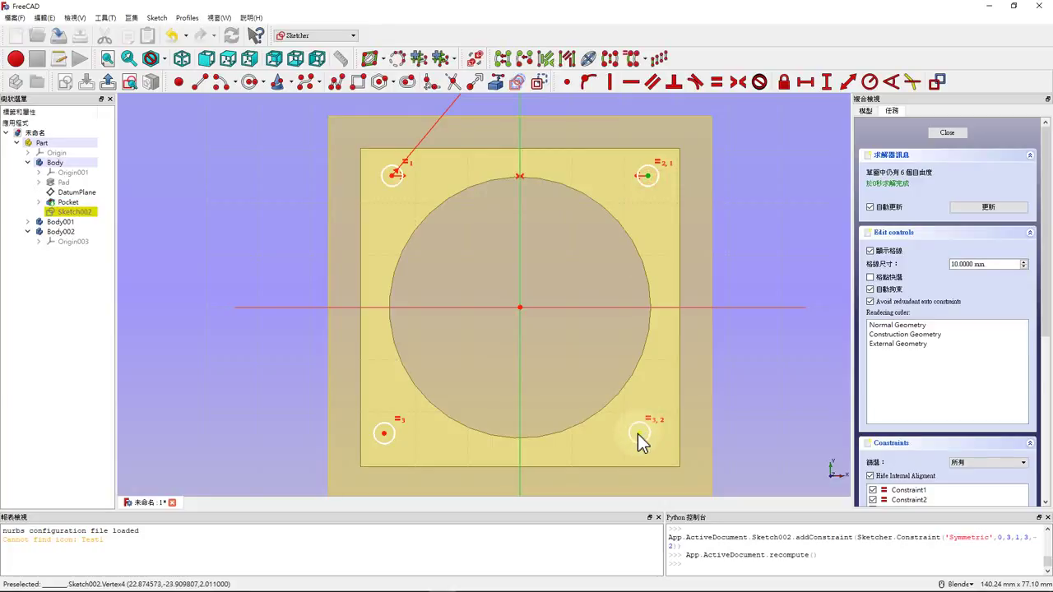
left_click(639, 434)
left_click(658, 307)
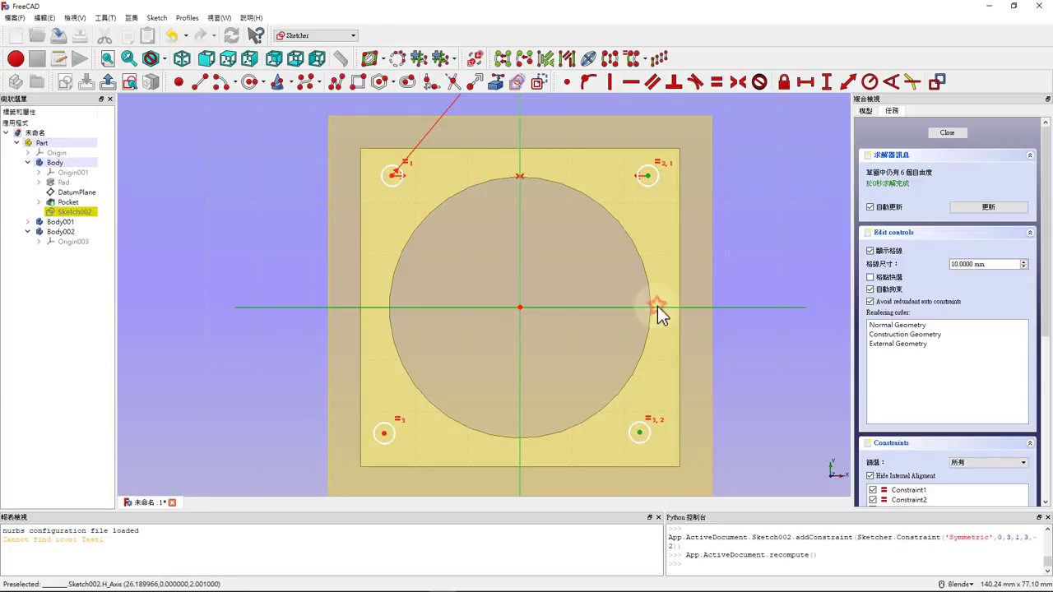
key("s")
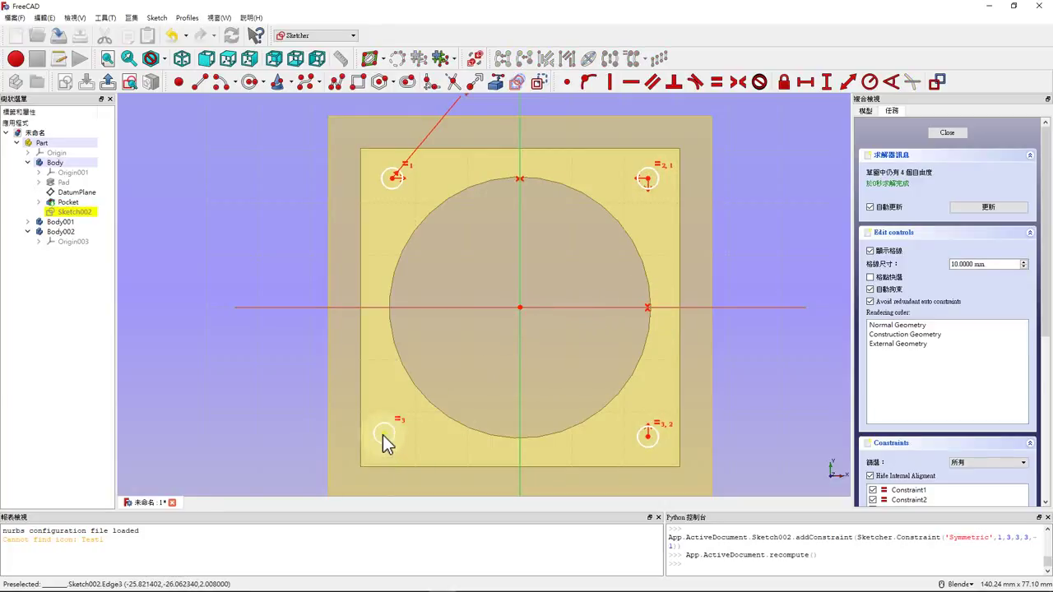
Make the two bottom hole centres symmetric about the vertical axis.
left_click(384, 434)
left_click(648, 435)
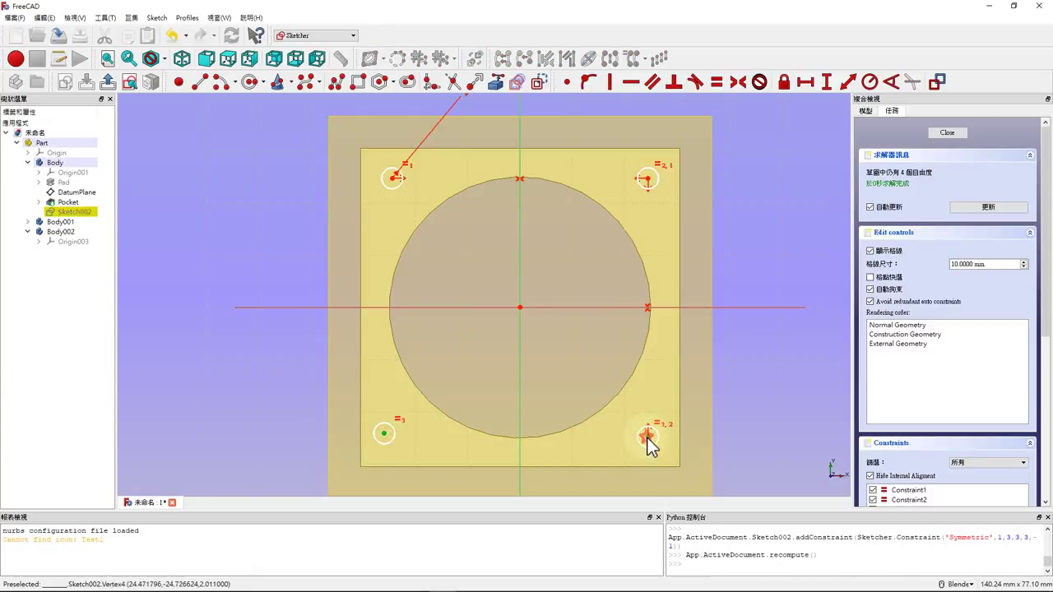
left_click(520, 437)
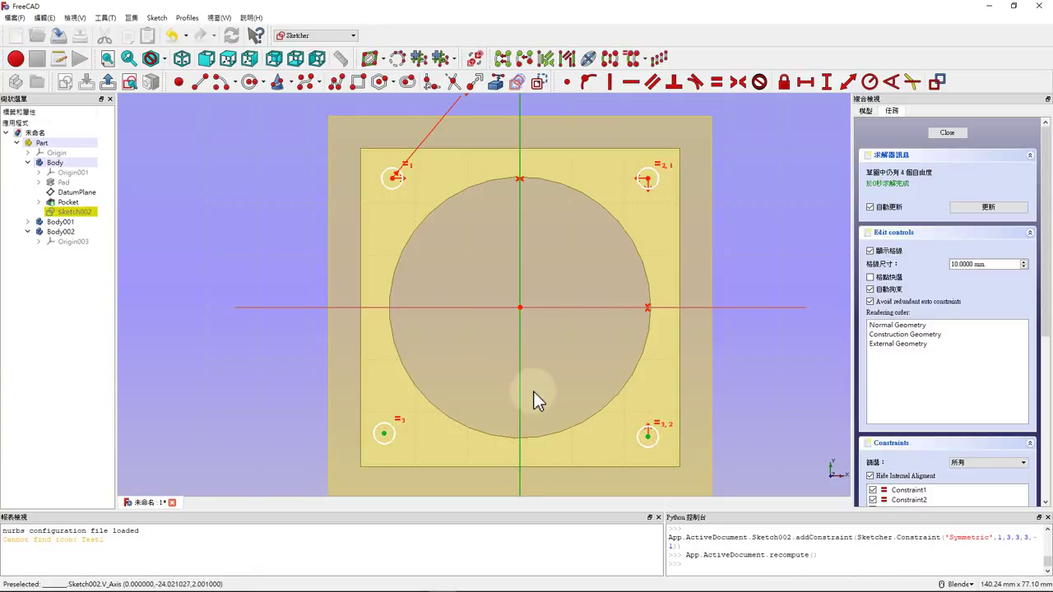
key("s")
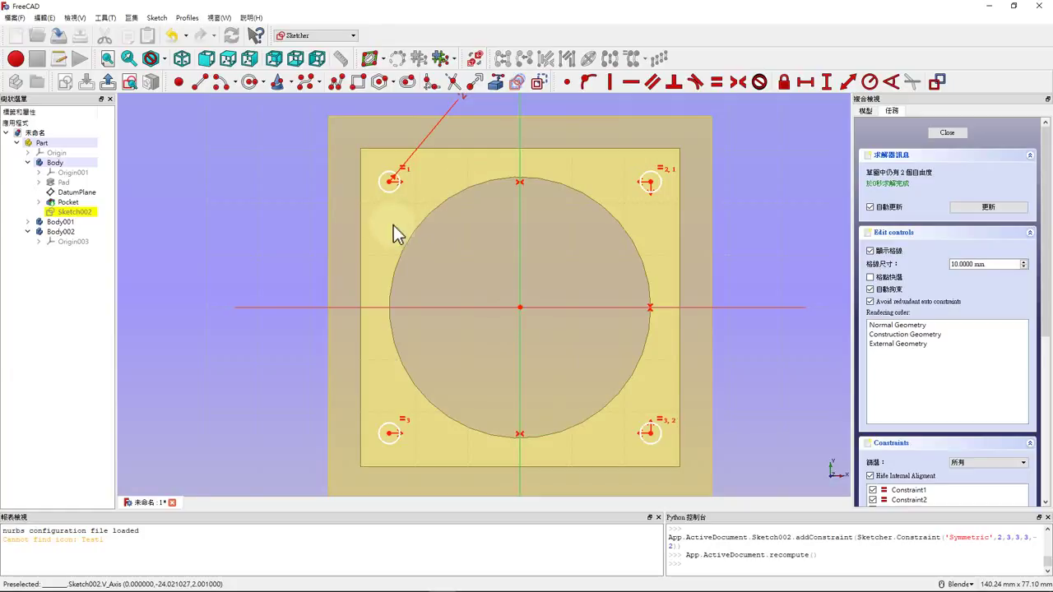
scroll(391, 222, "down", 2)
scroll(403, 168, "up", 2)
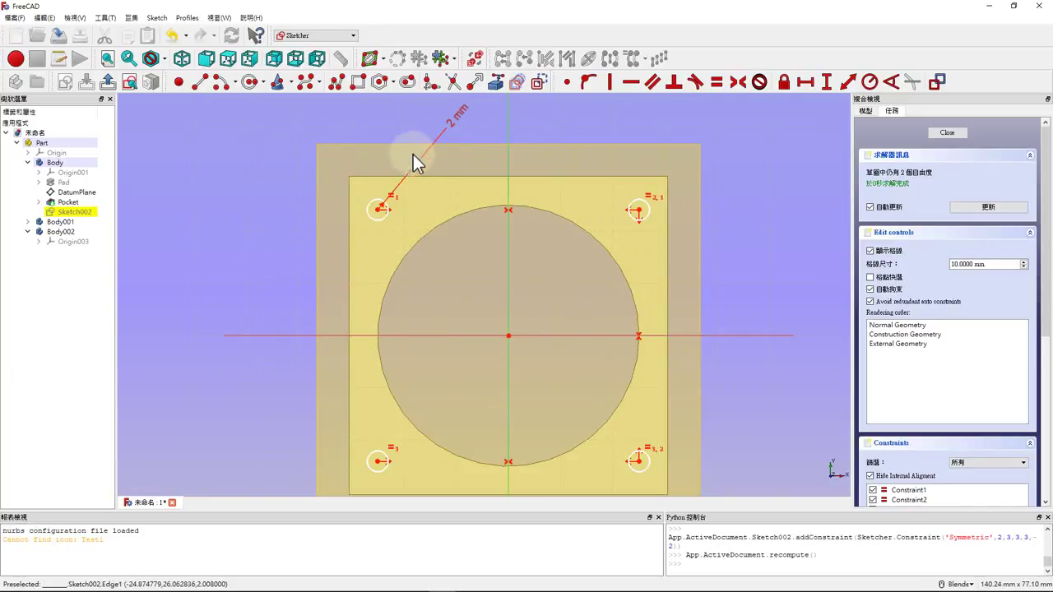
left_click(378, 210)
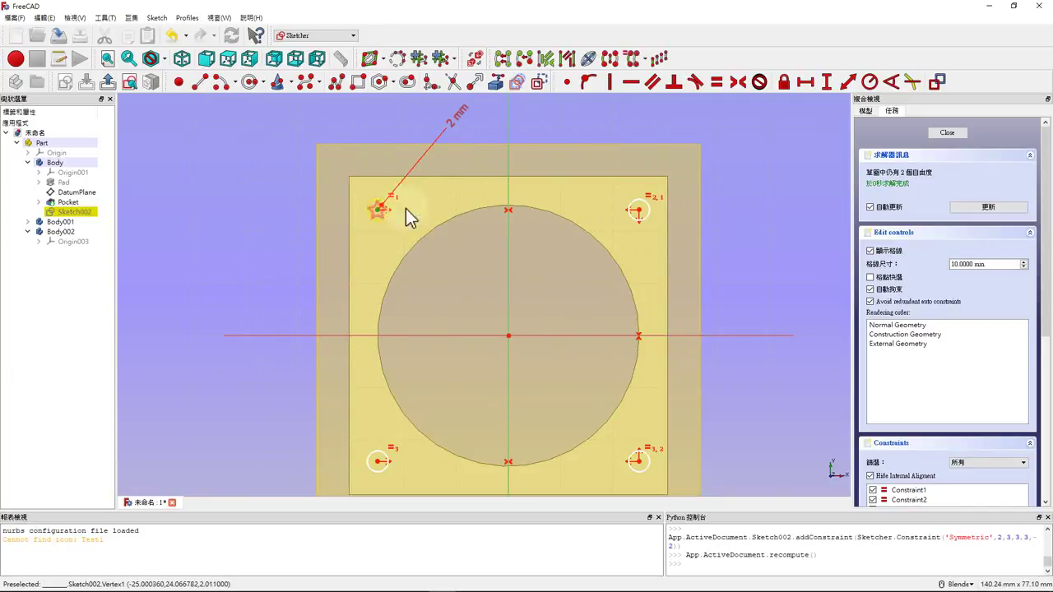
Space the two top hole centres 50 mm apart horizontally with a constraint named d1.
left_click(639, 212)
key("shift+h")
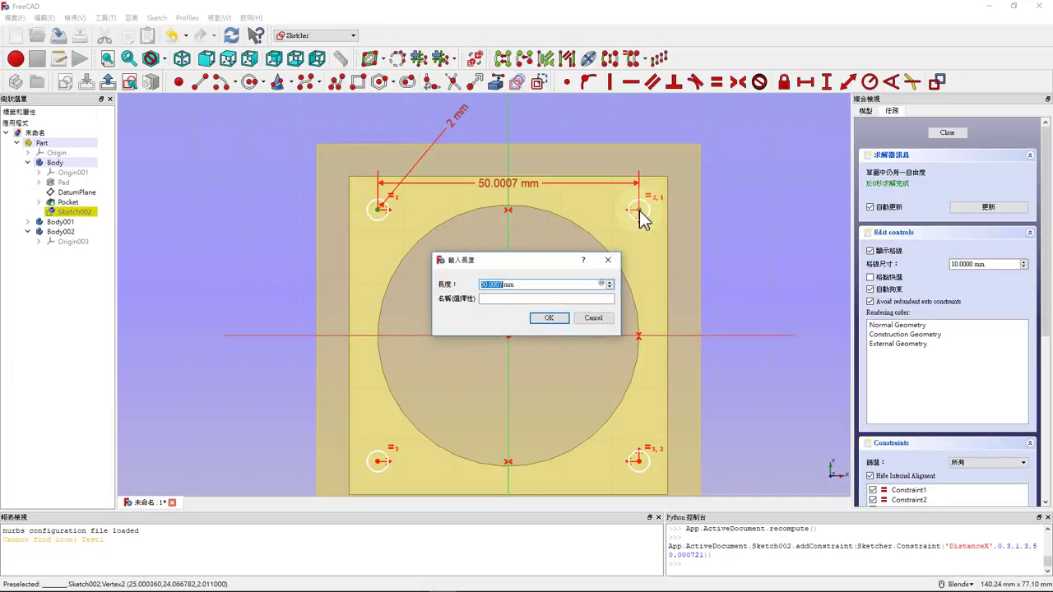
type("50")
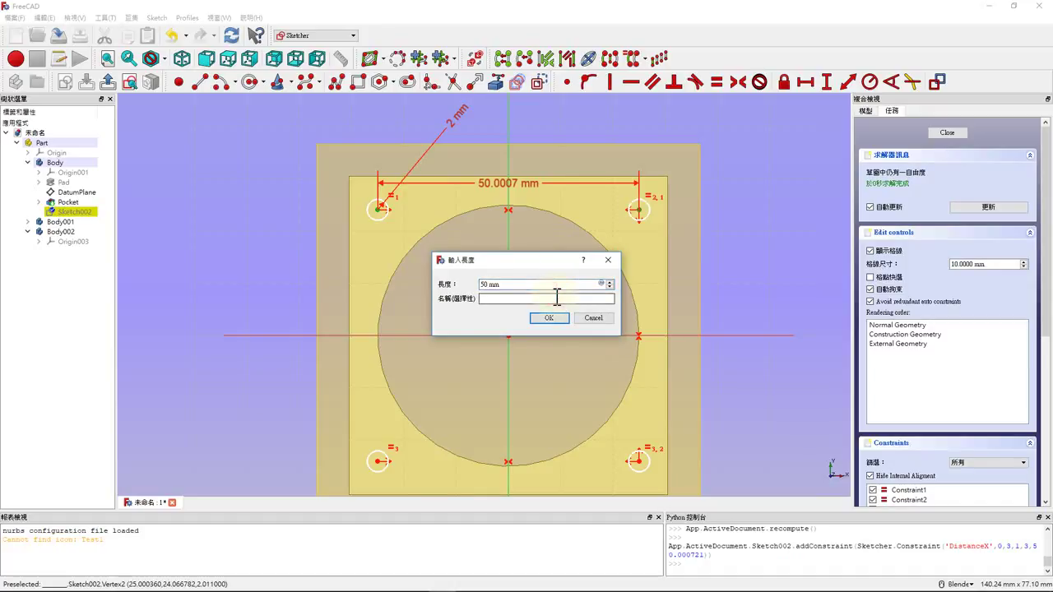
type("d1")
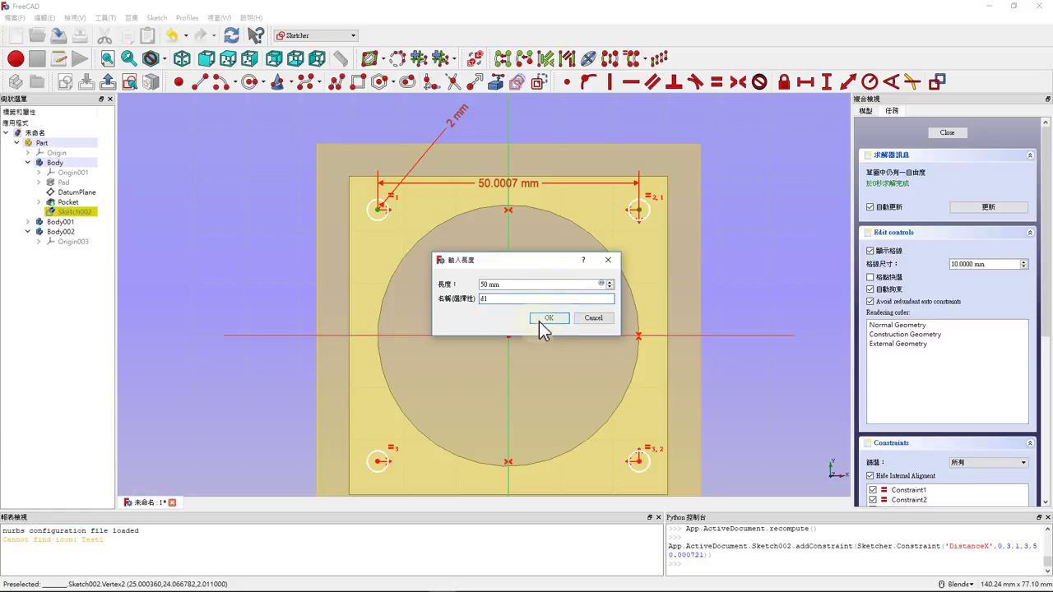
left_click(547, 319)
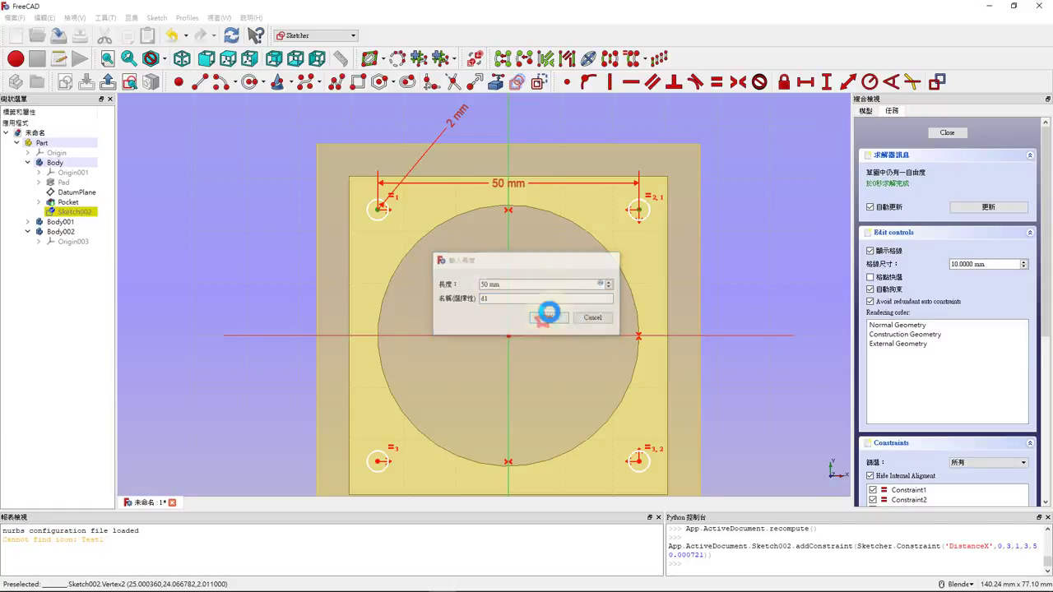
left_click_drag(516, 191, 543, 127)
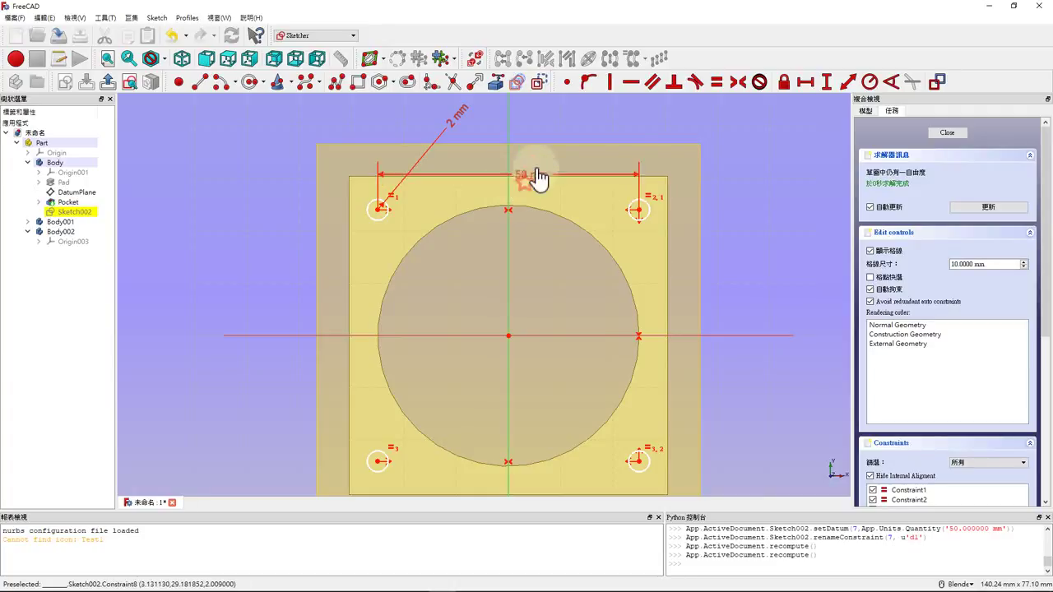
left_click(639, 210)
left_click(637, 462)
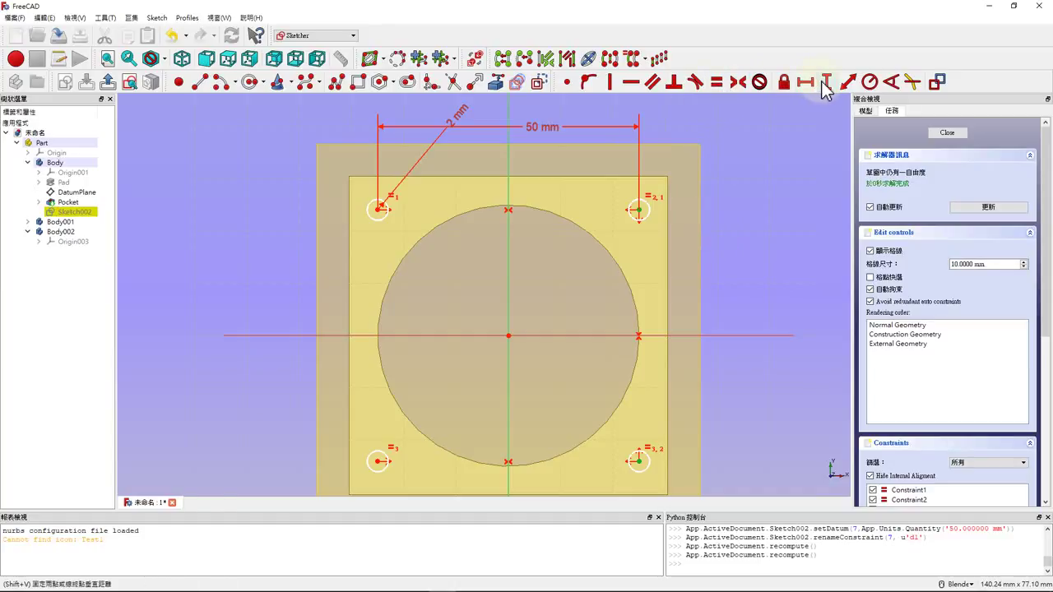
Set the right-hand holes' vertical distance to the expression Constraints.d1 (50 mm).
key("i")
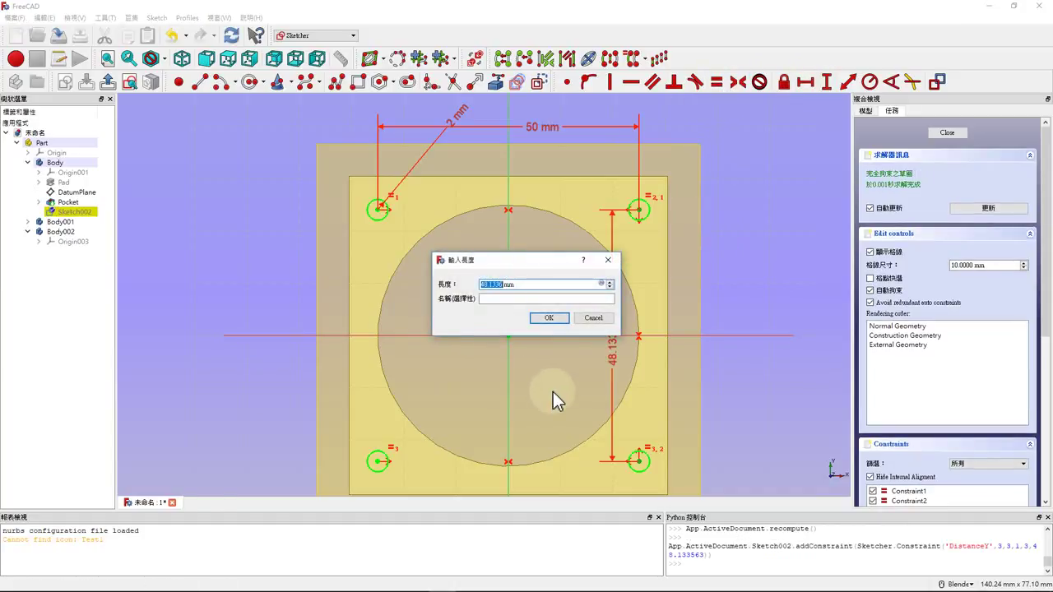
left_click(604, 285)
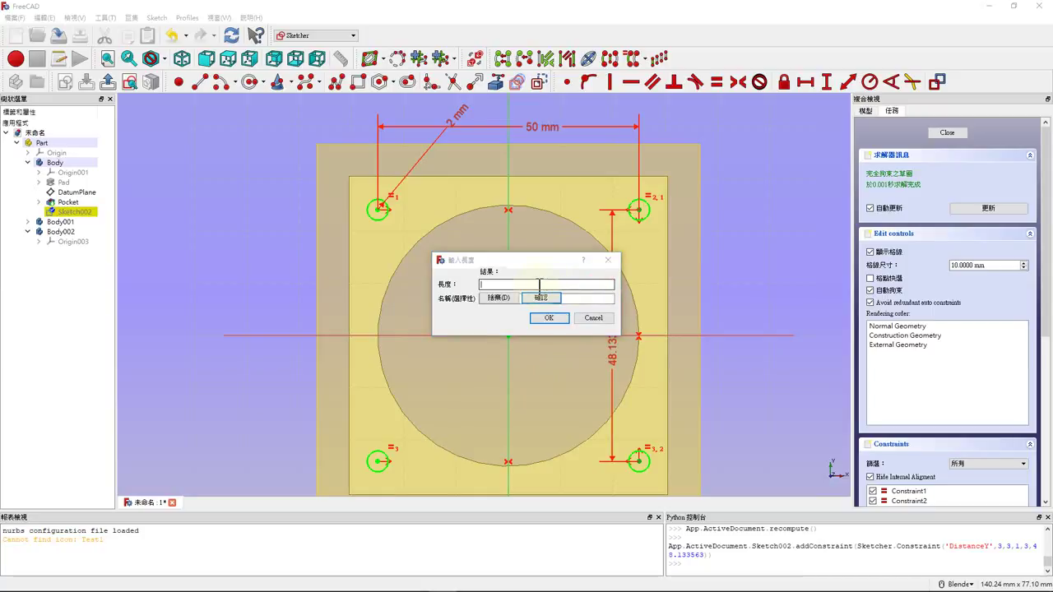
type("c")
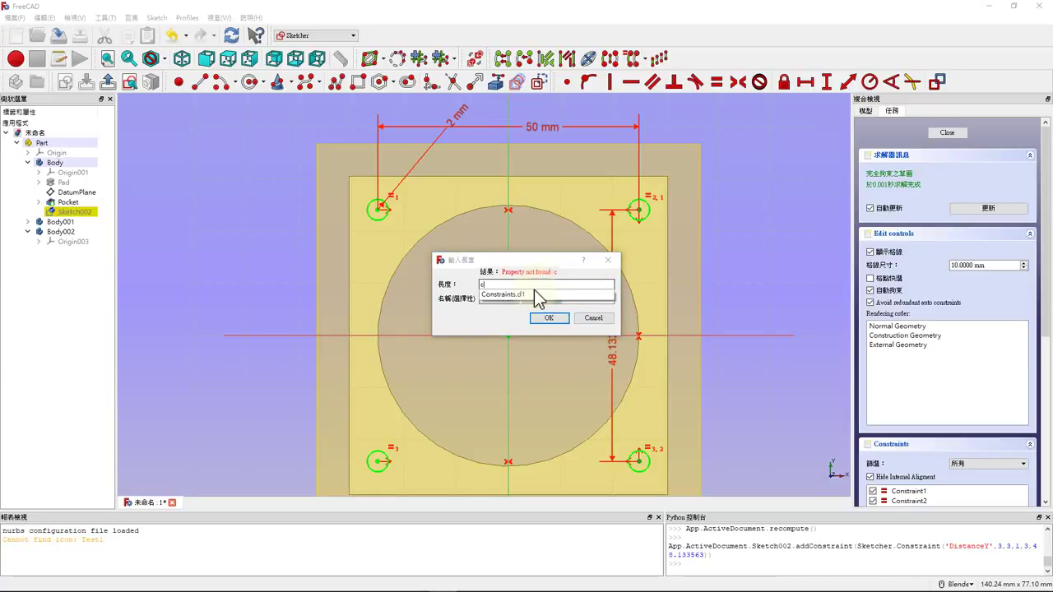
left_click(527, 294)
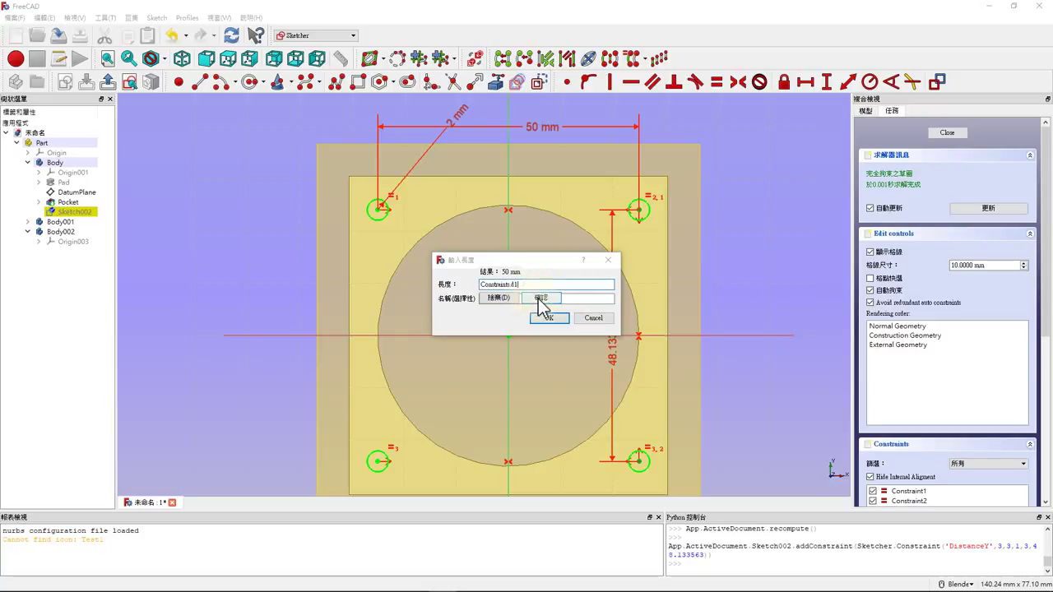
left_click(540, 298)
left_click(556, 319)
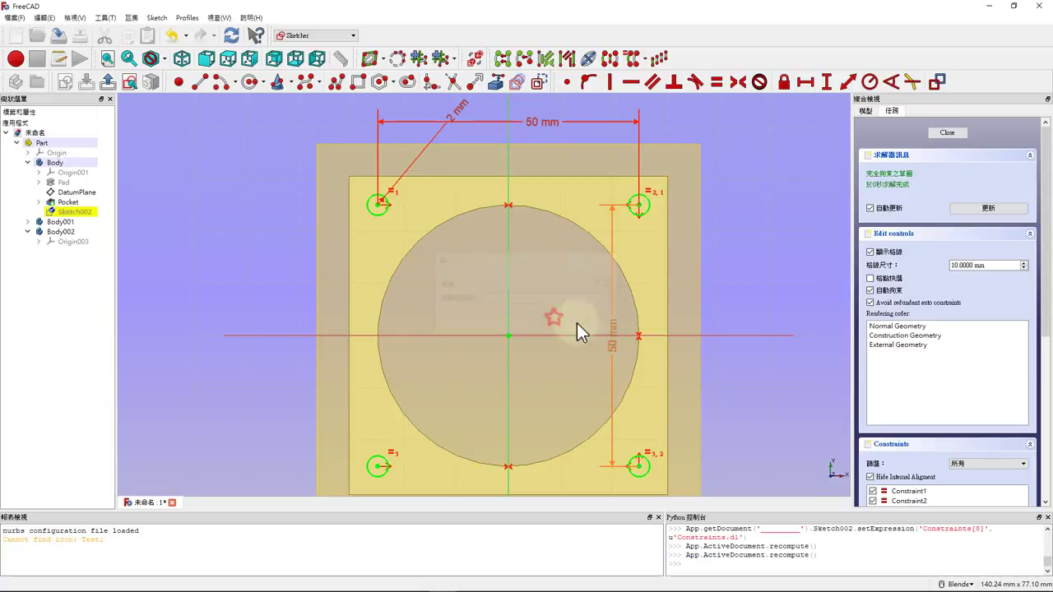
left_click_drag(617, 336, 757, 160)
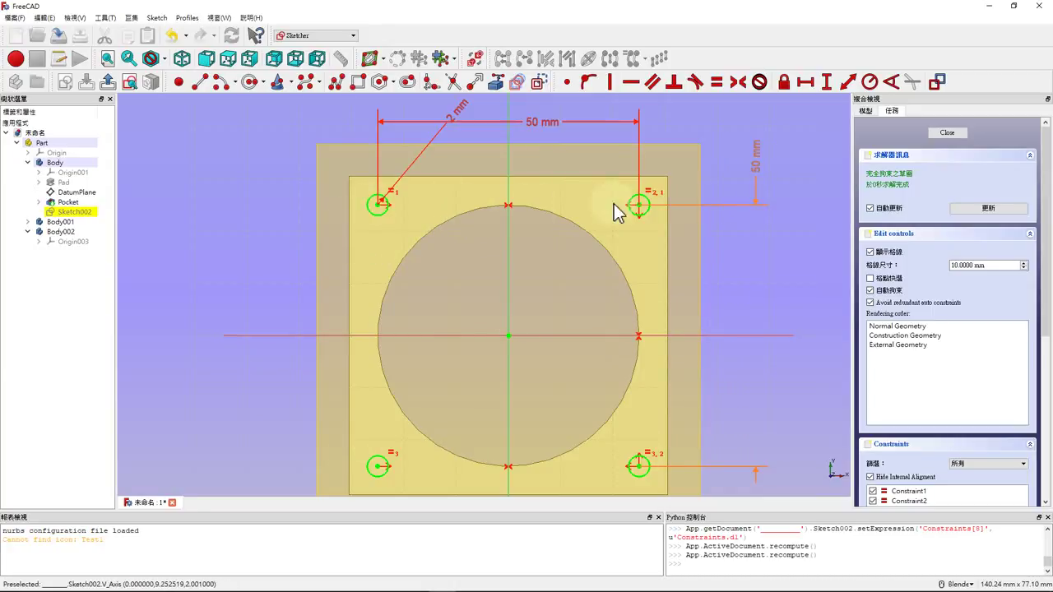
Close Sketch002 and pocket its corner holes through the plate using Up to face.
left_click(948, 134)
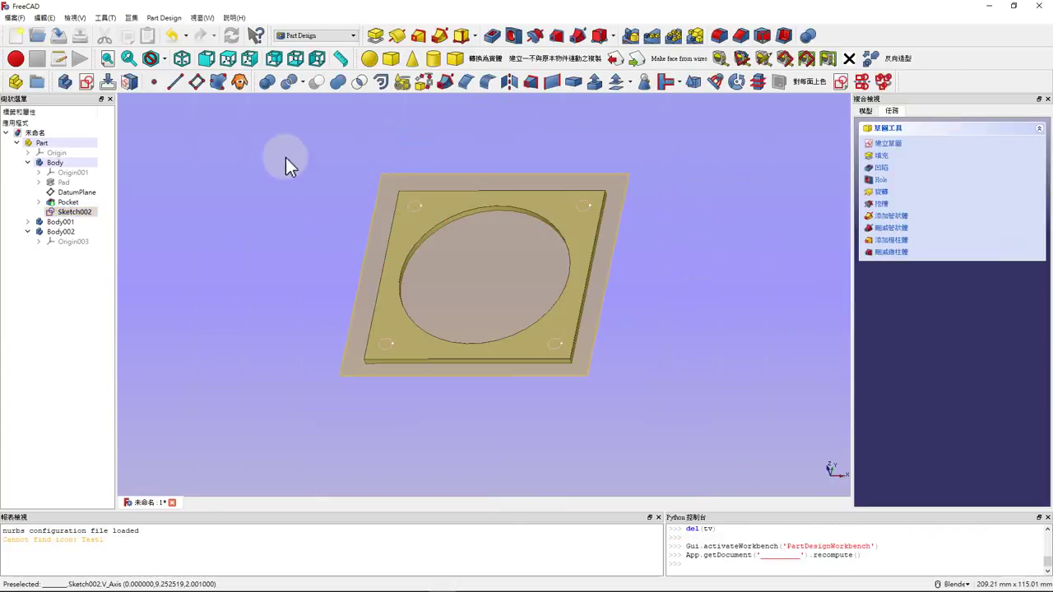
left_click(493, 36)
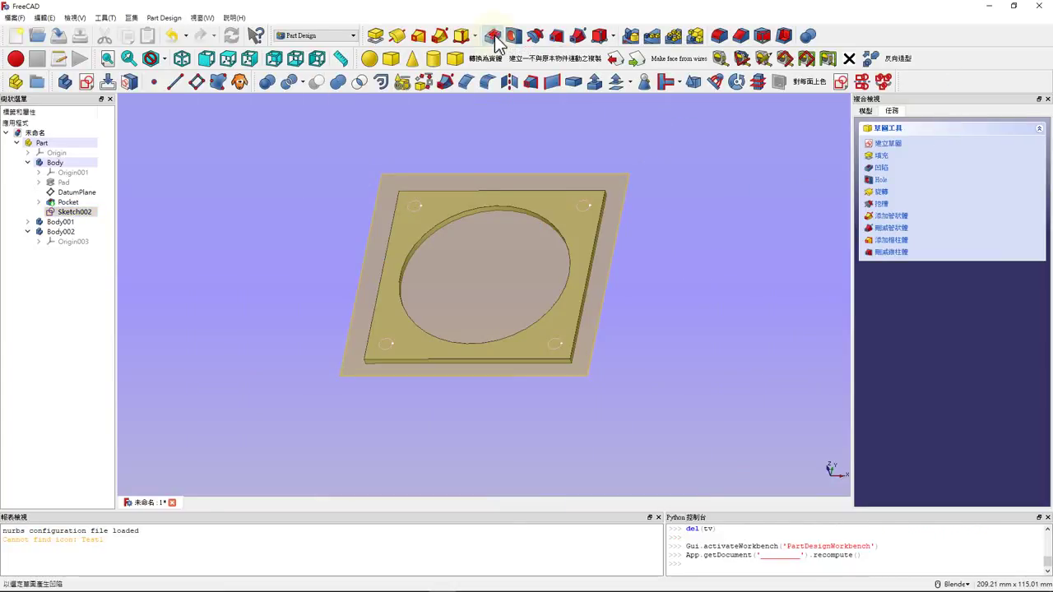
left_click(970, 176)
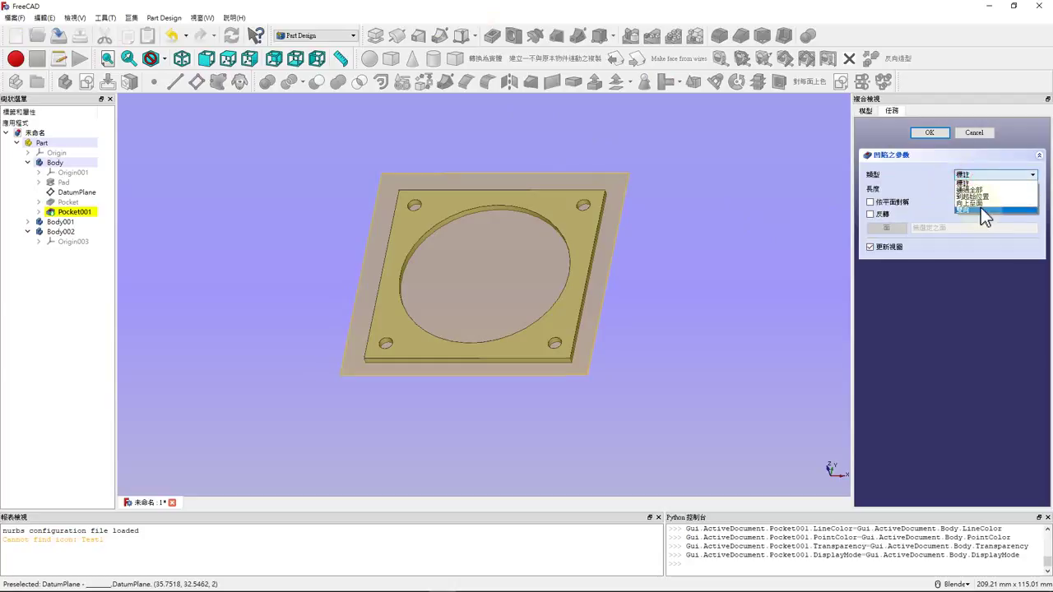
left_click(981, 206)
middle_click_drag(715, 324, 440, 243)
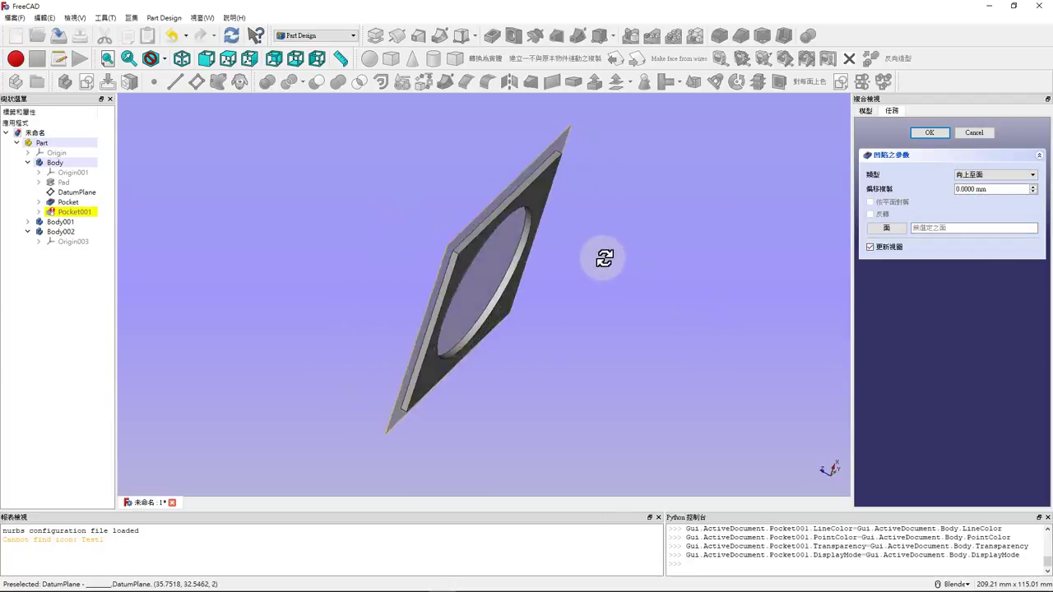
left_click(440, 242)
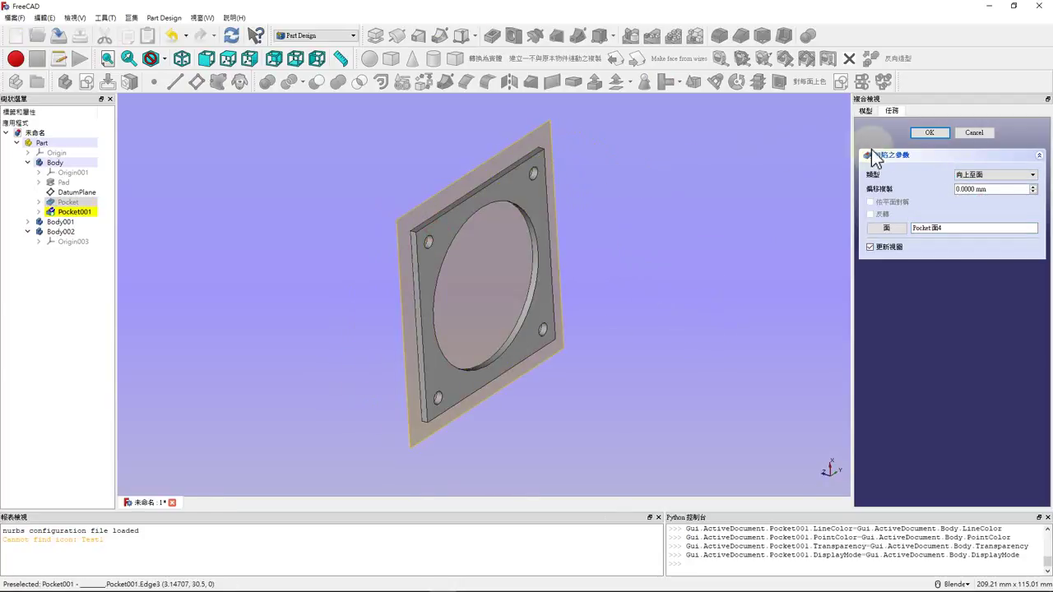
left_click(930, 132)
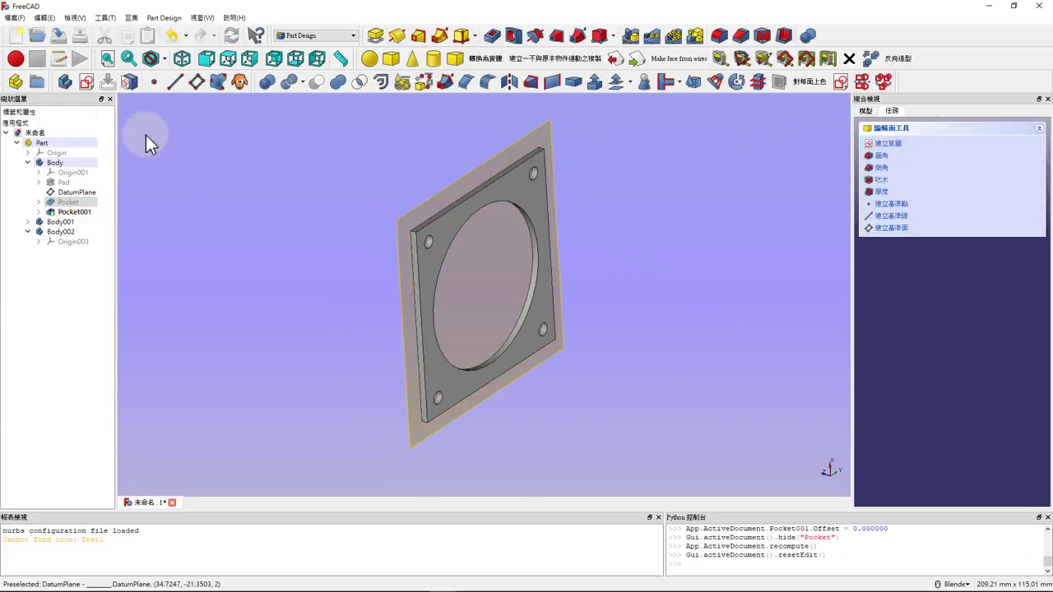
left_click(182, 58)
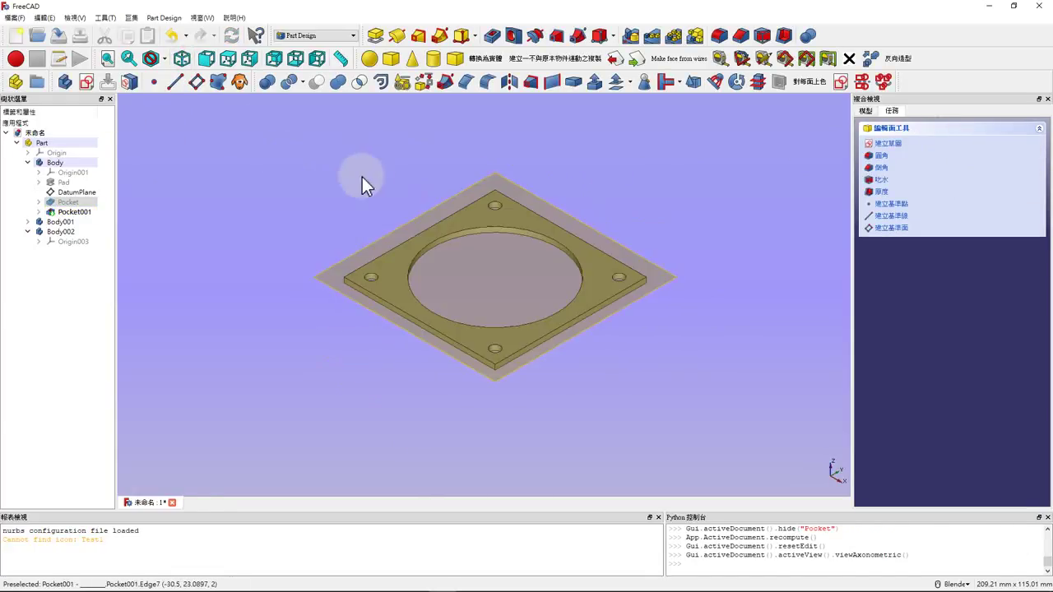
Hide DatumPlane so only the plate with its central and corner holes is visible.
scroll(578, 215, "up", 3)
scroll(568, 189, "down", 2)
scroll(557, 247, "down", 2)
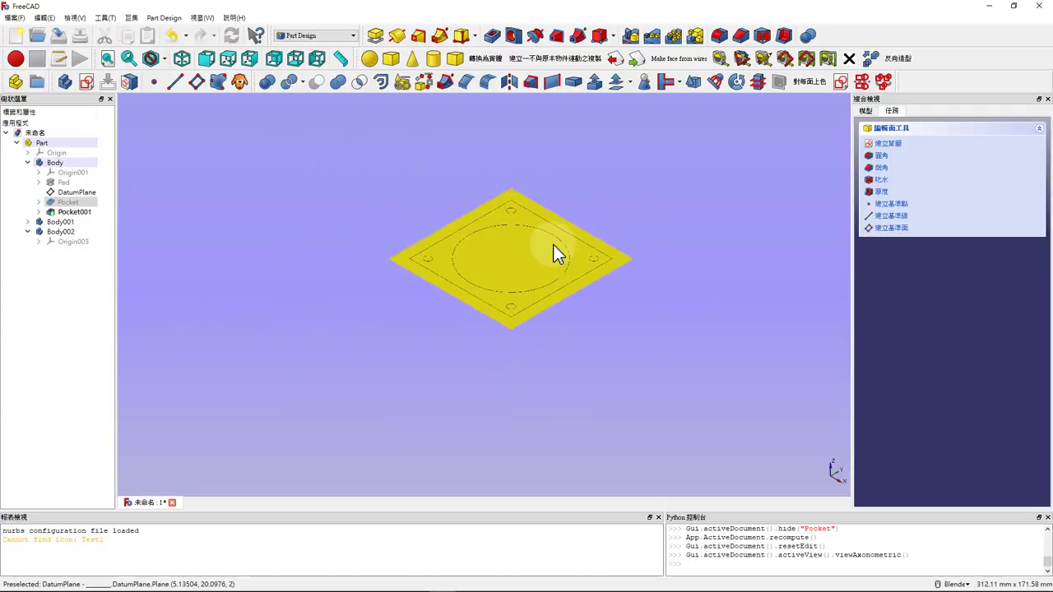
scroll(556, 254, "down", 2)
scroll(556, 251, "up", 5)
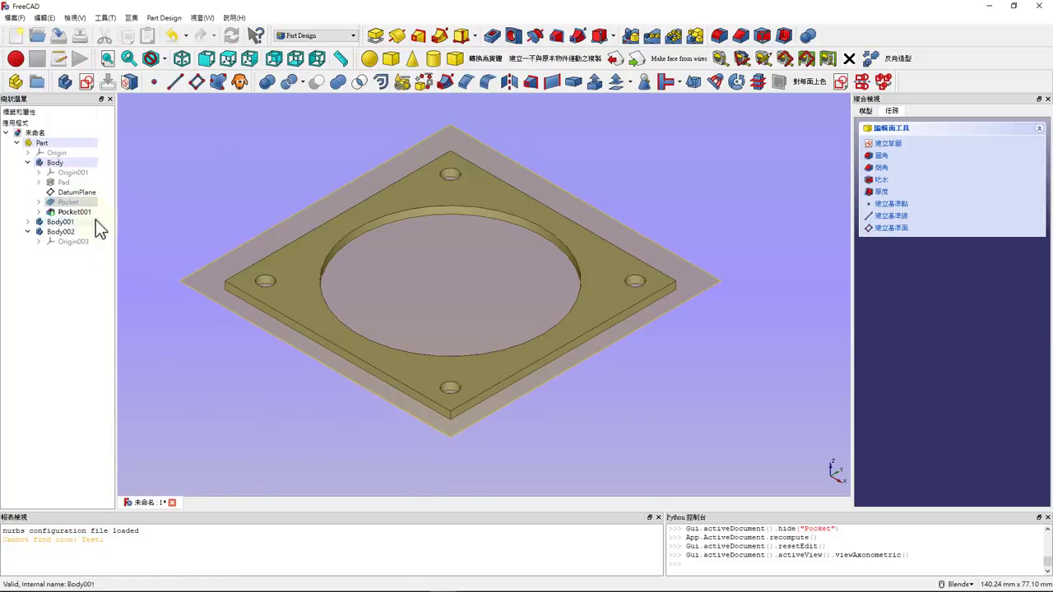
left_click(77, 193)
key("space")
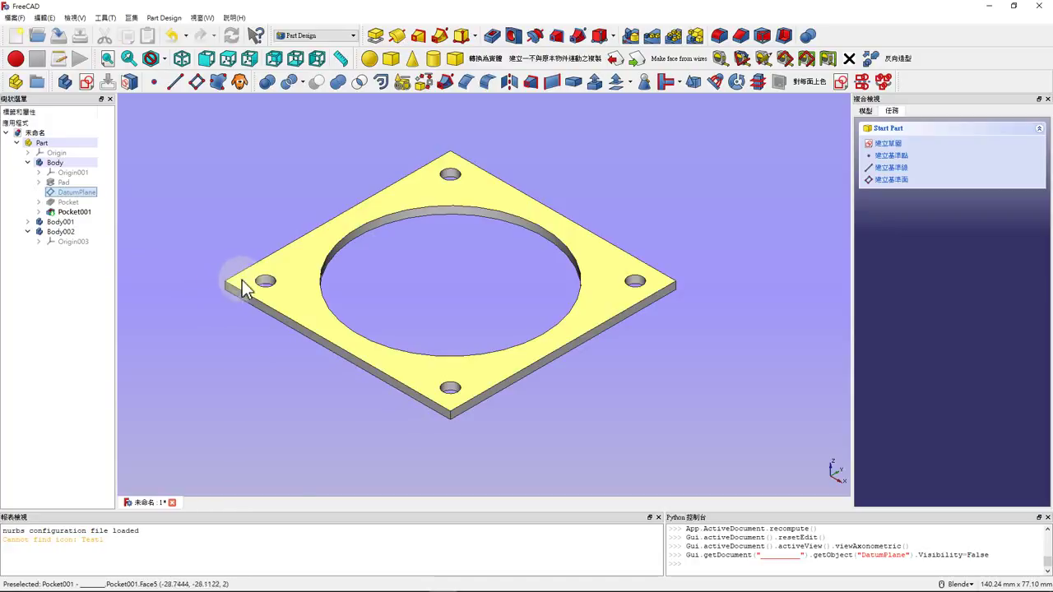
left_click(60, 222)
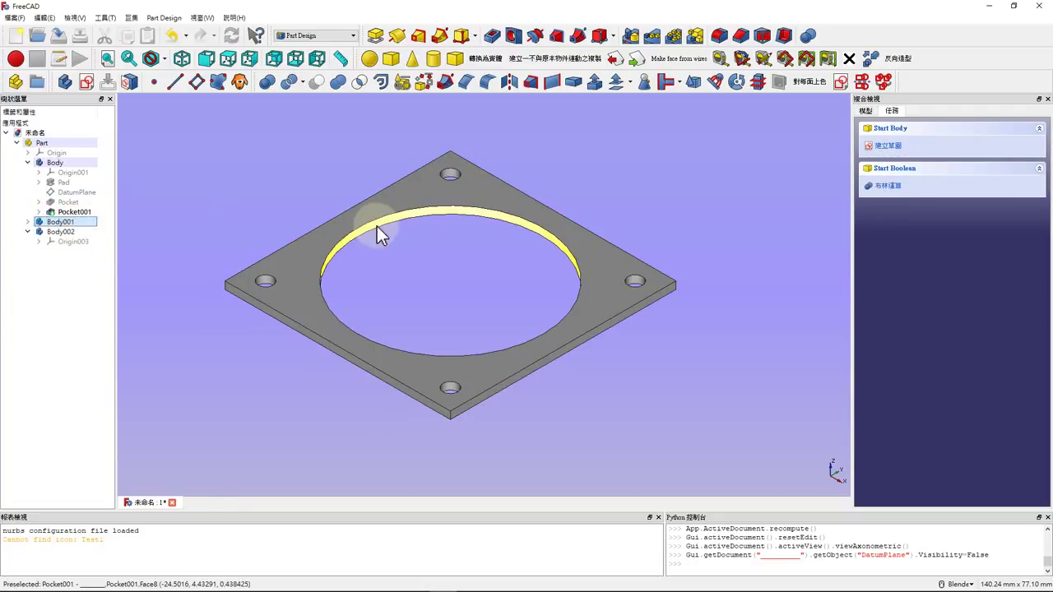
Set Body001 as the active body with Toggle active body in the model tree.
left_click(66, 164)
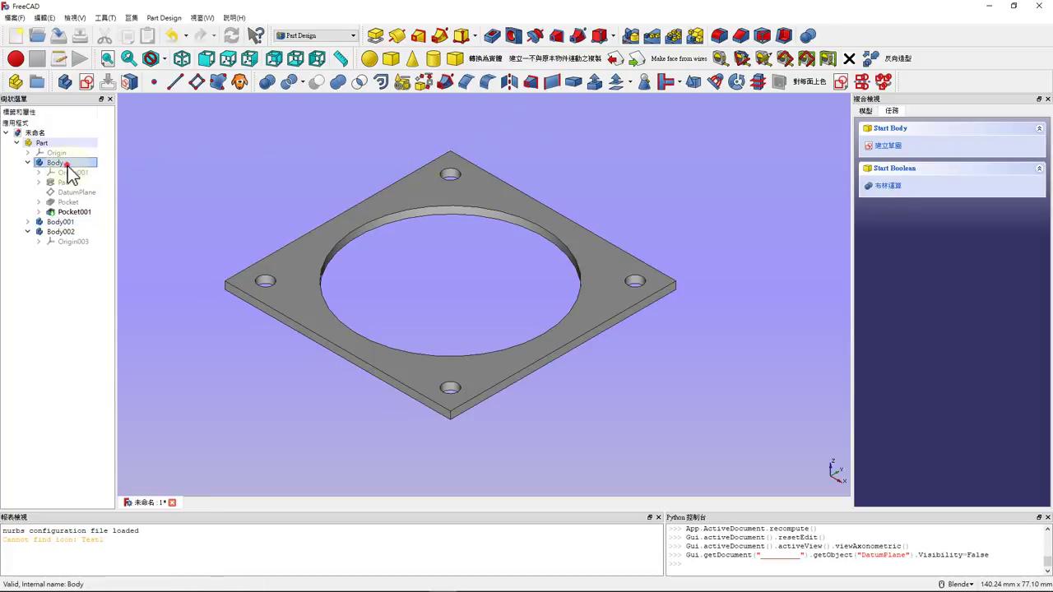
left_click(61, 223)
right_click(62, 223)
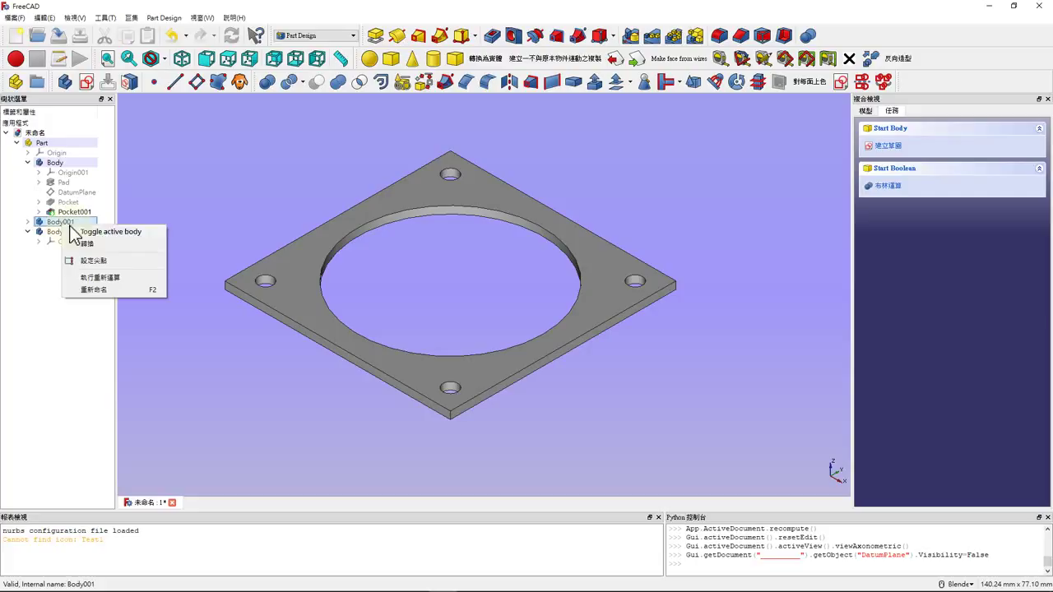
left_click(111, 232)
left_click(27, 222)
left_click(73, 232)
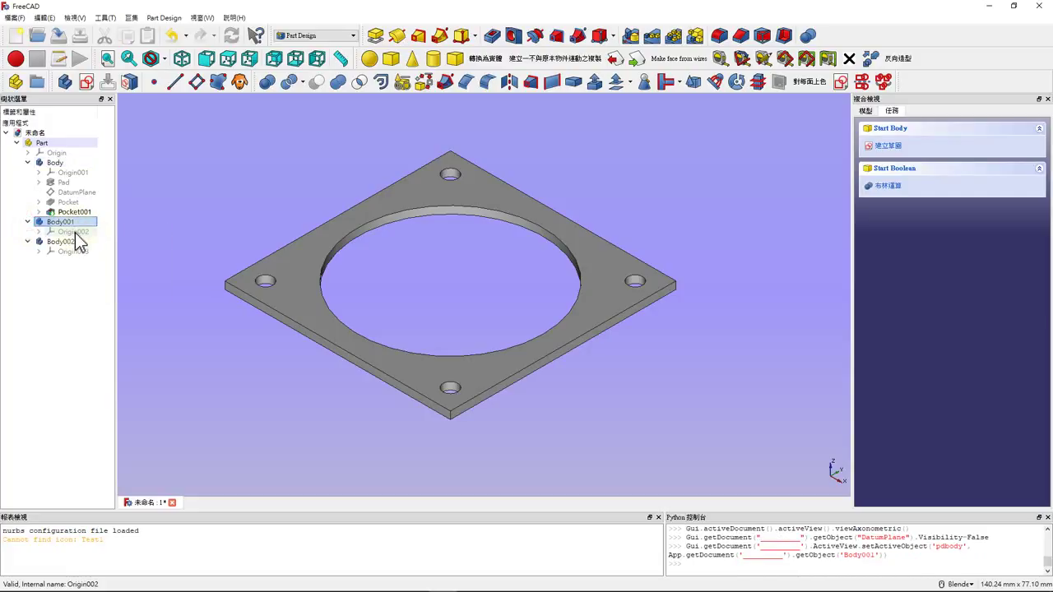
left_click(73, 233)
left_click(73, 233)
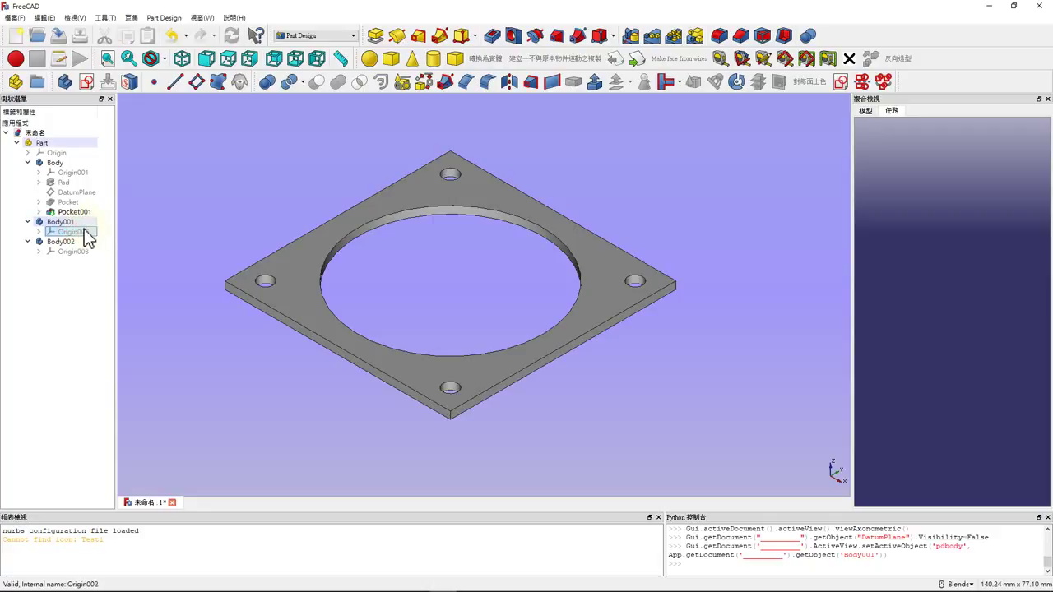
left_click(78, 223)
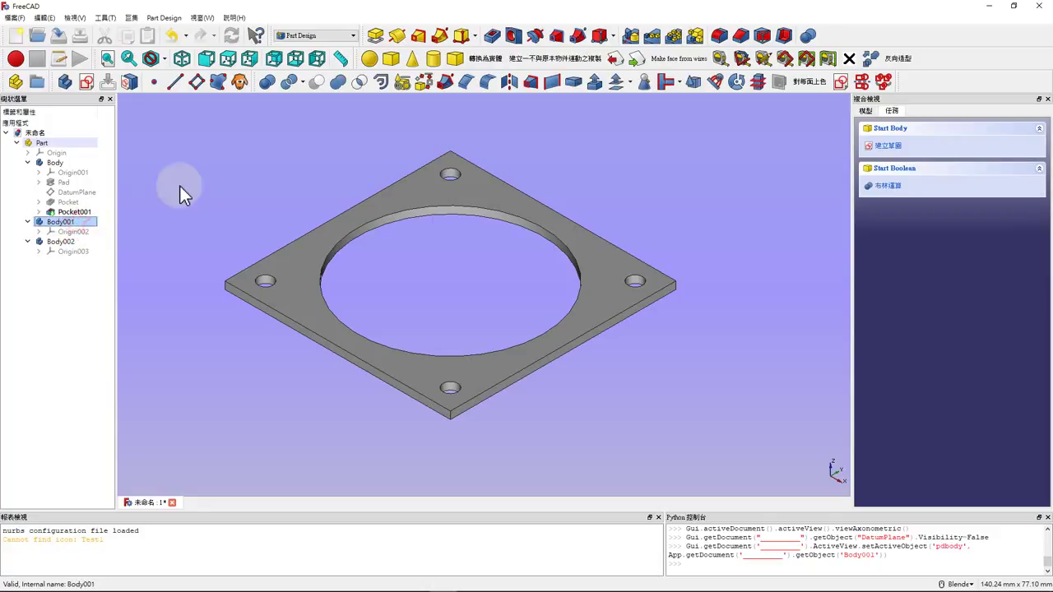
left_click(70, 213)
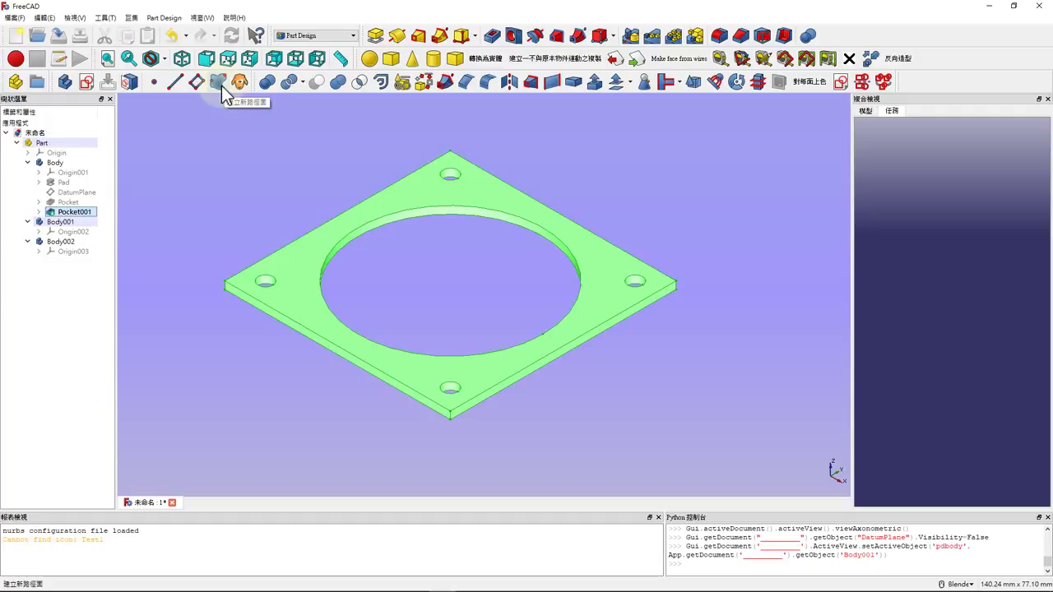
Create a ShapeBinder in Body001 that references Pocket001, and confirm it.
left_click(159, 224)
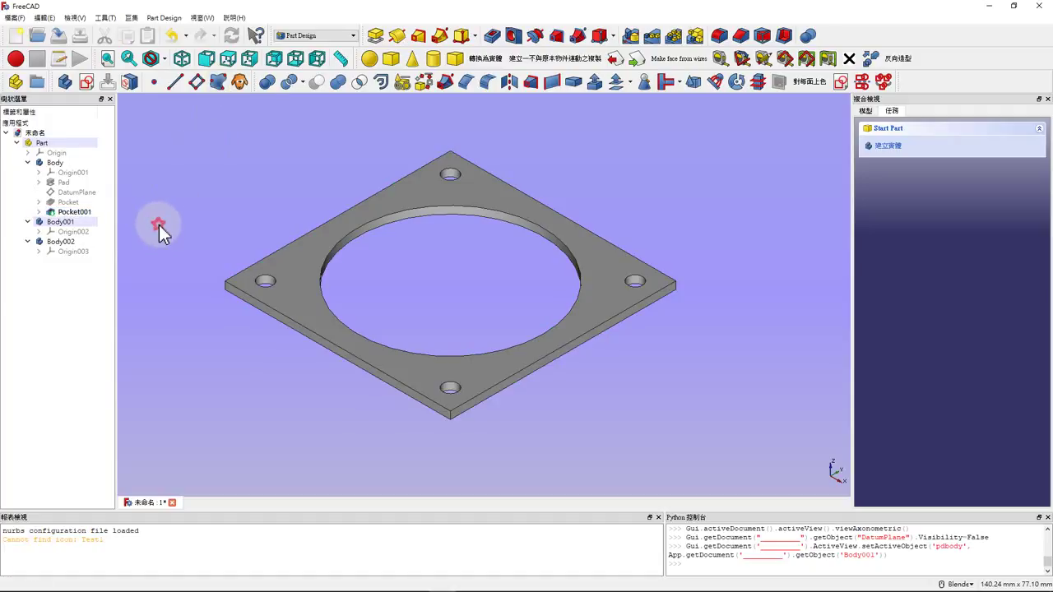
left_click(81, 215)
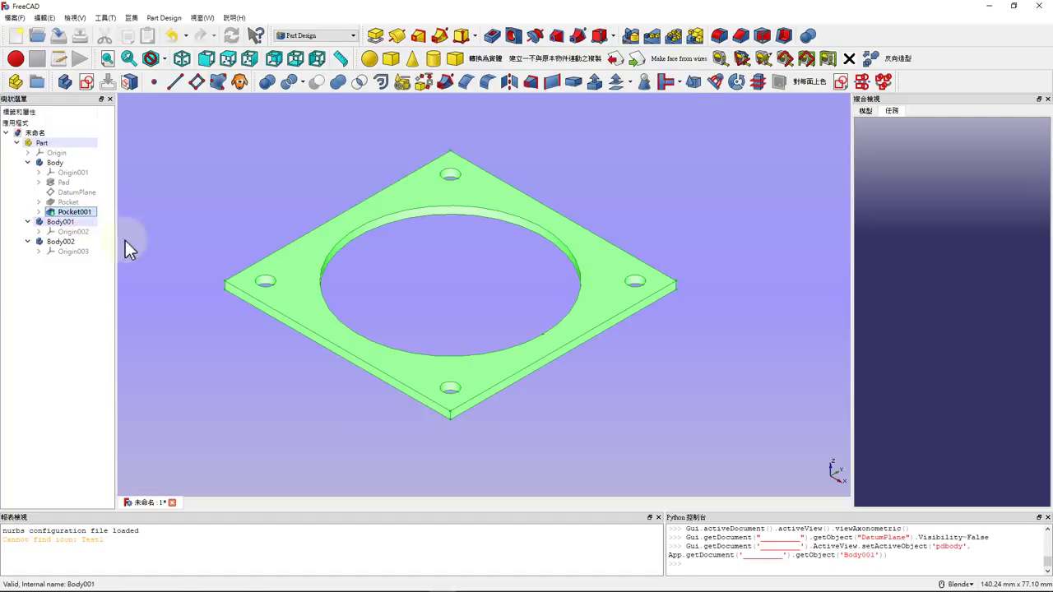
left_click(219, 85)
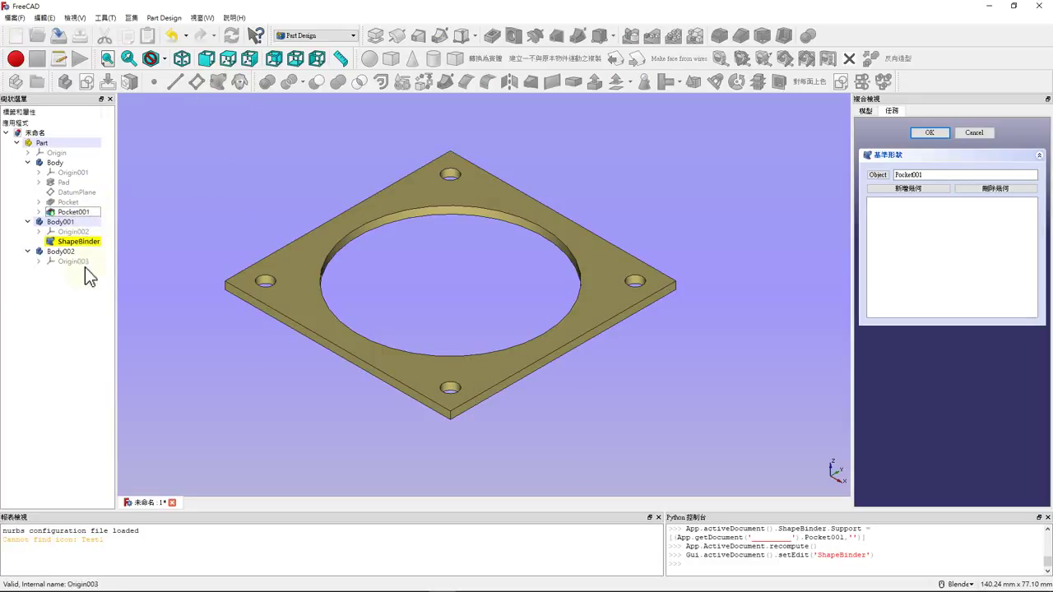
left_click(68, 222)
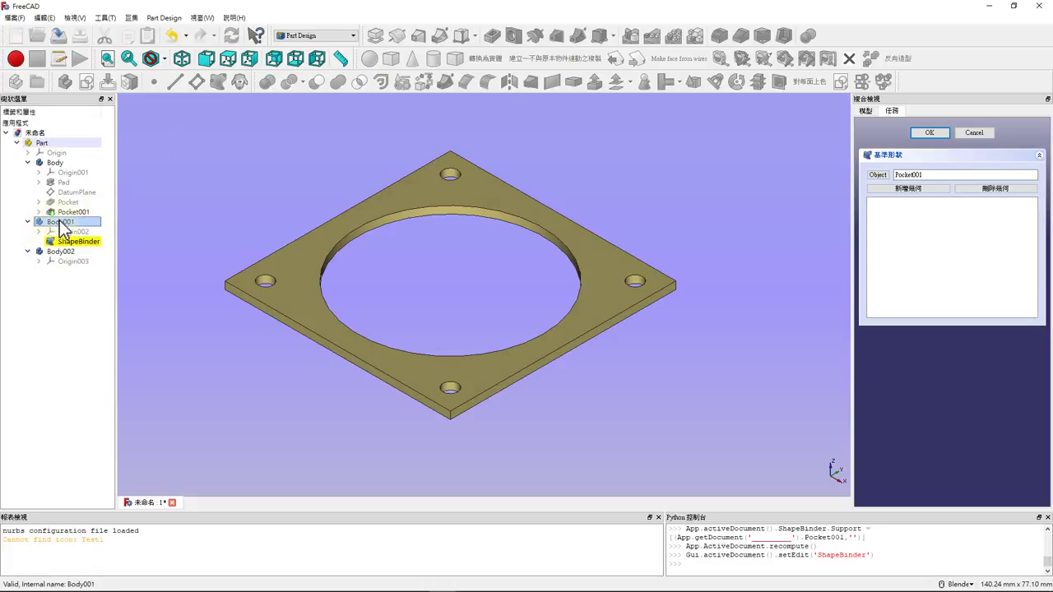
left_click(930, 133)
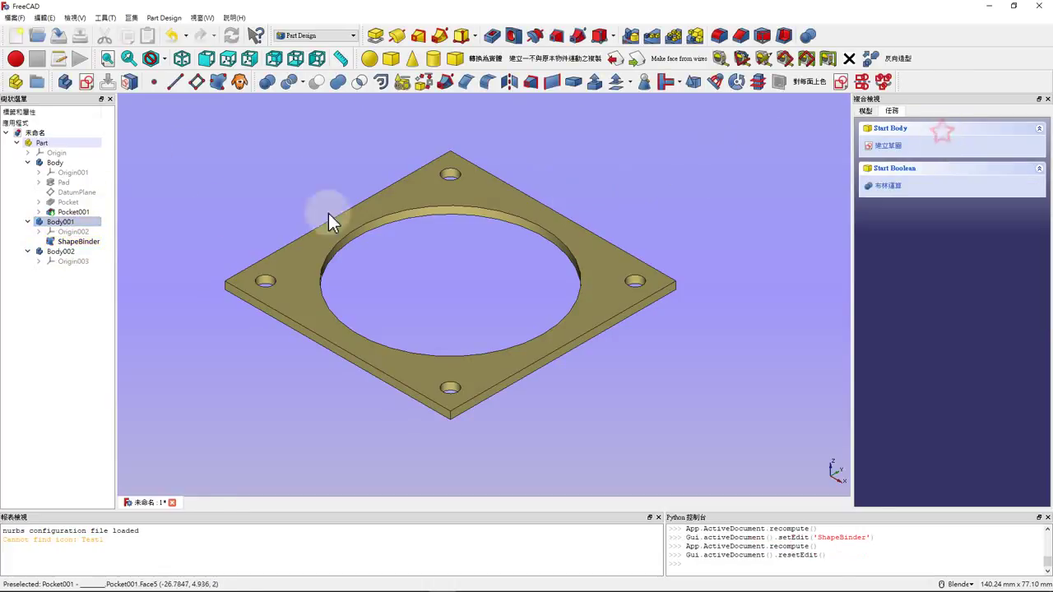
Discard the unwanted ShapeBinder001 created while Body was active.
right_click(53, 165)
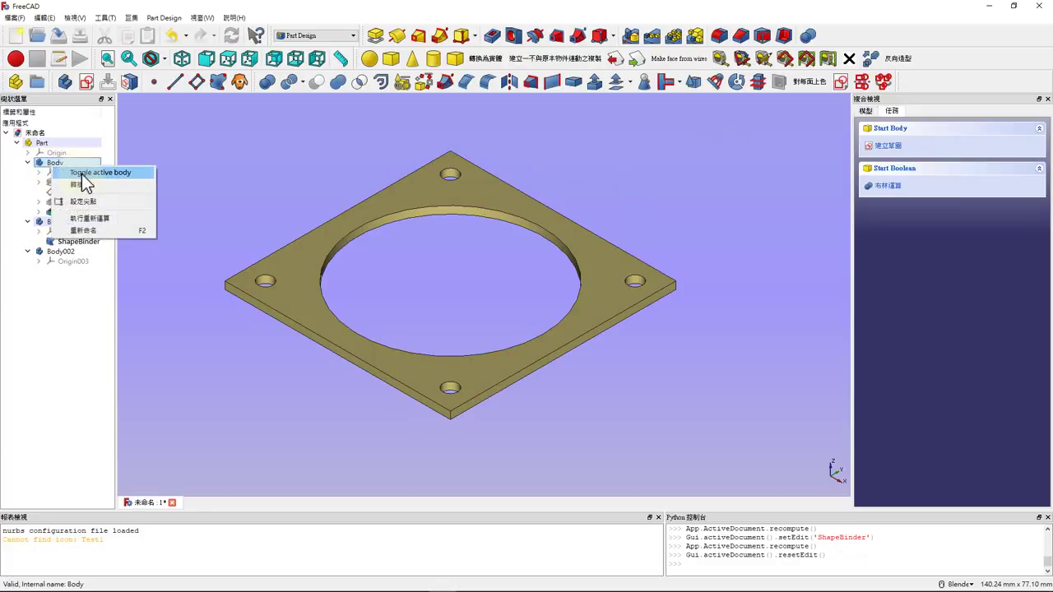
left_click(79, 172)
left_click(71, 211)
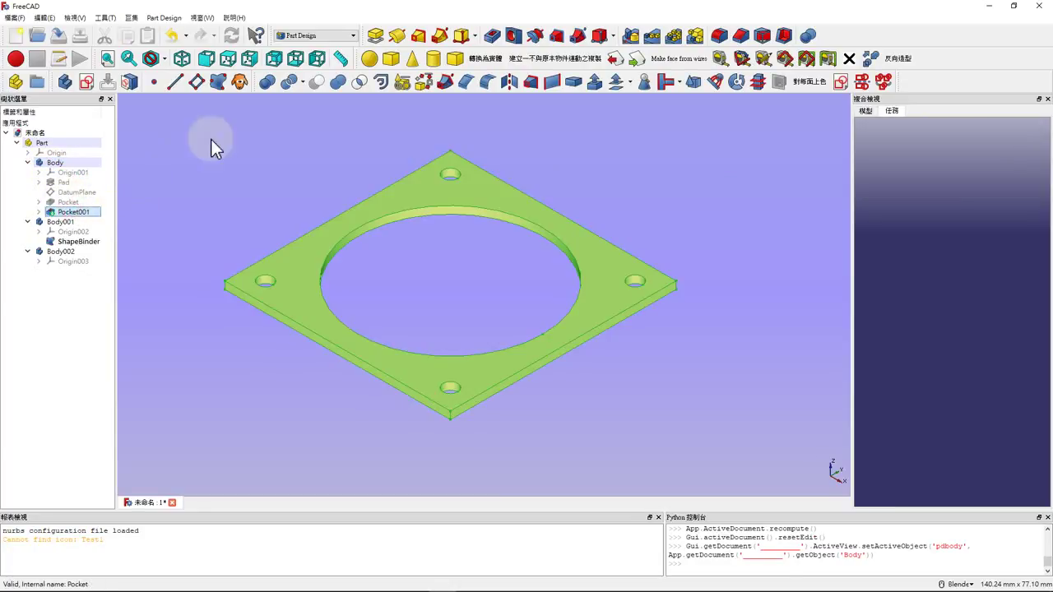
left_click(219, 86)
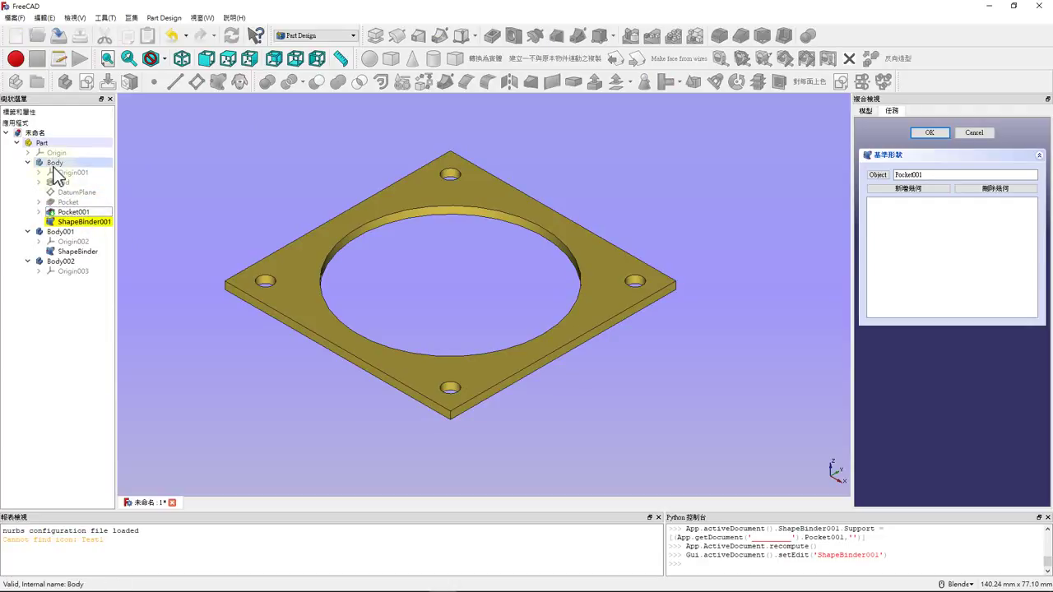
left_click(83, 223)
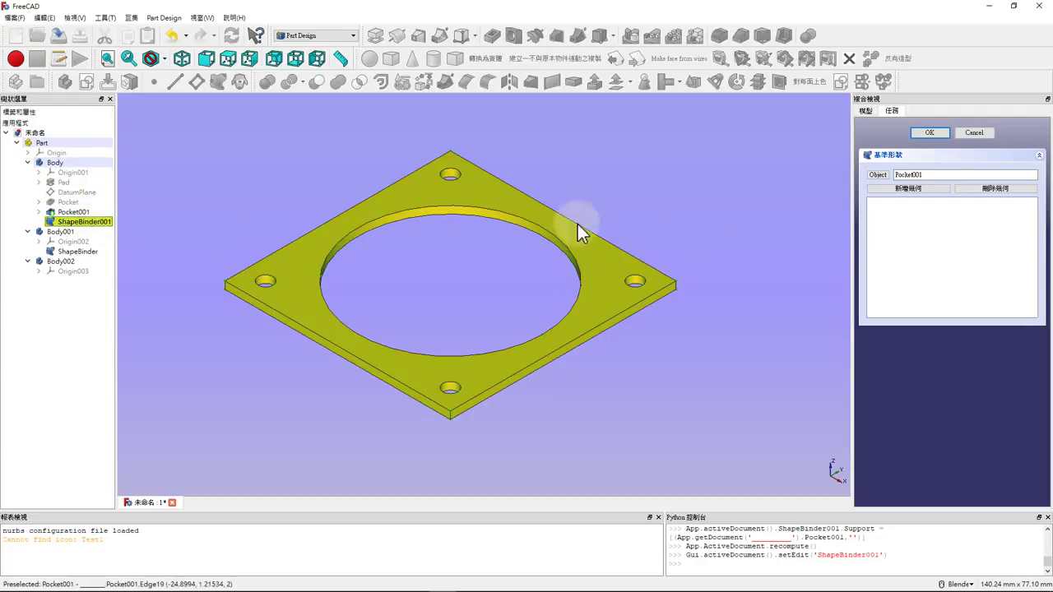
left_click(974, 133)
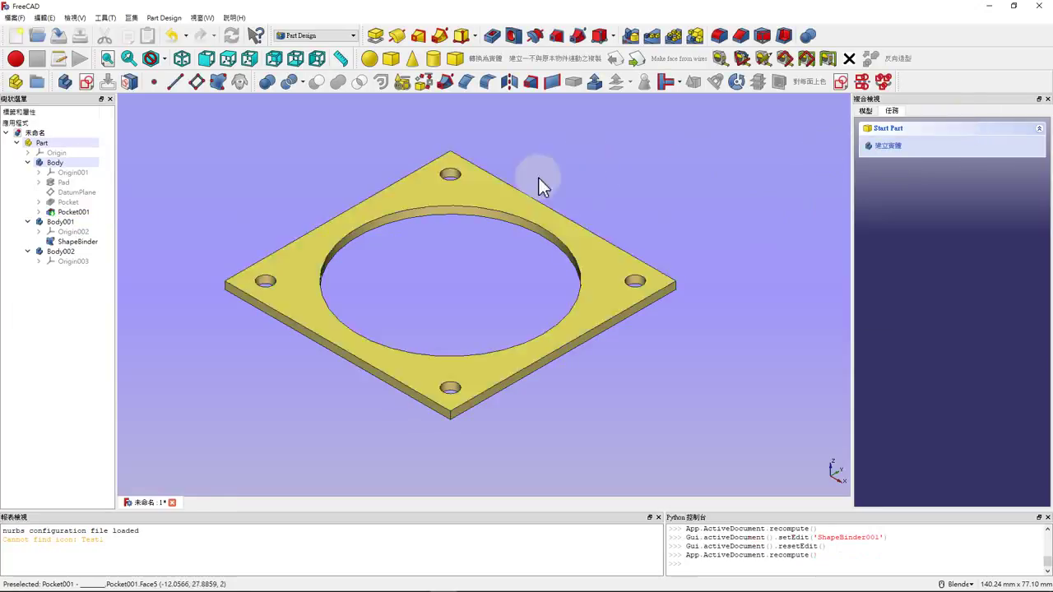
Hide Pocket001 and make Body001 the active body again.
left_click(77, 216)
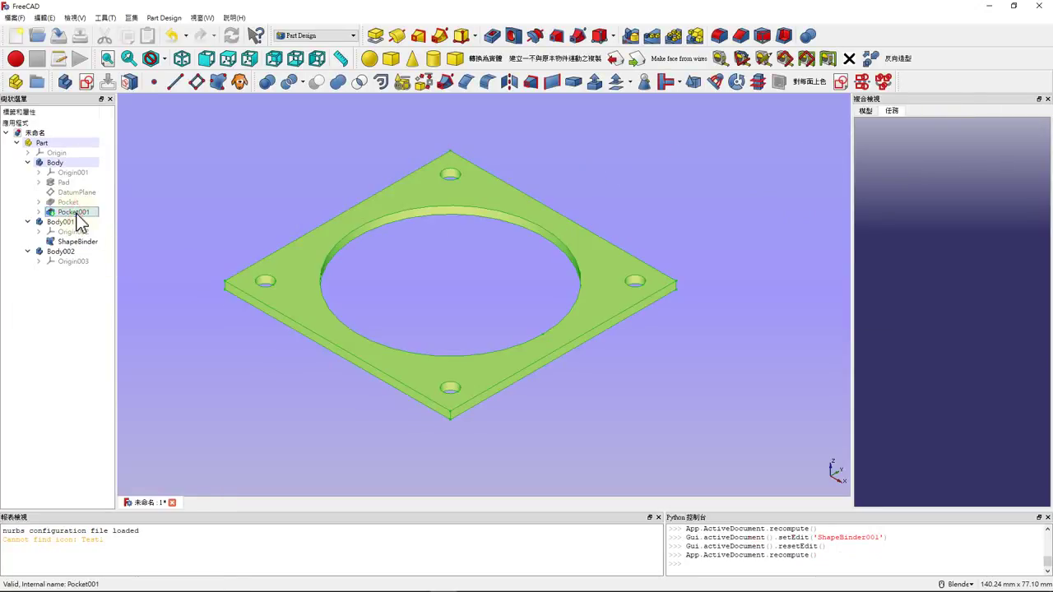
key("space")
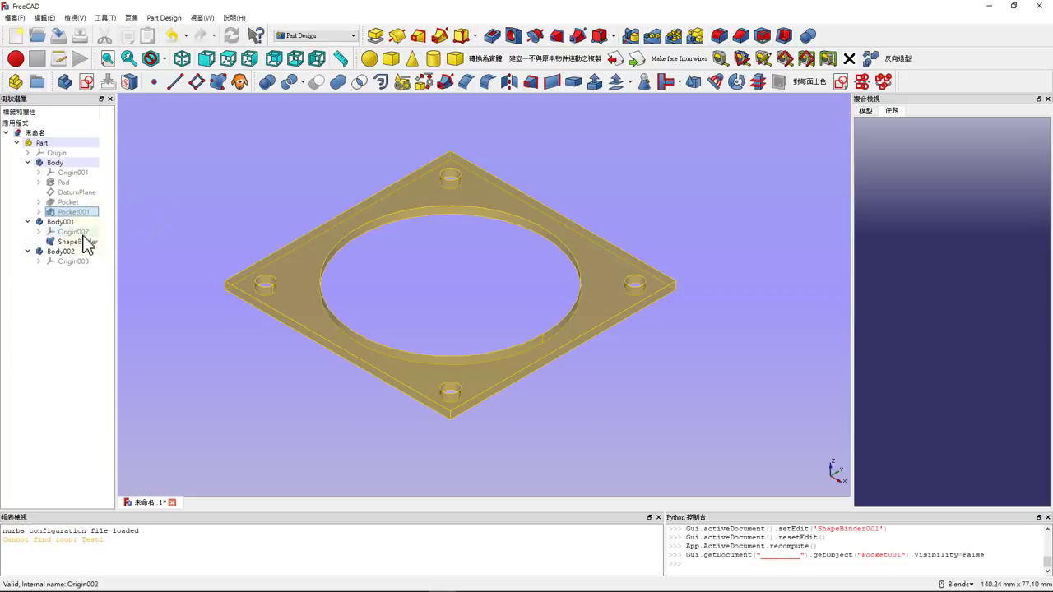
left_click(61, 225)
right_click(60, 225)
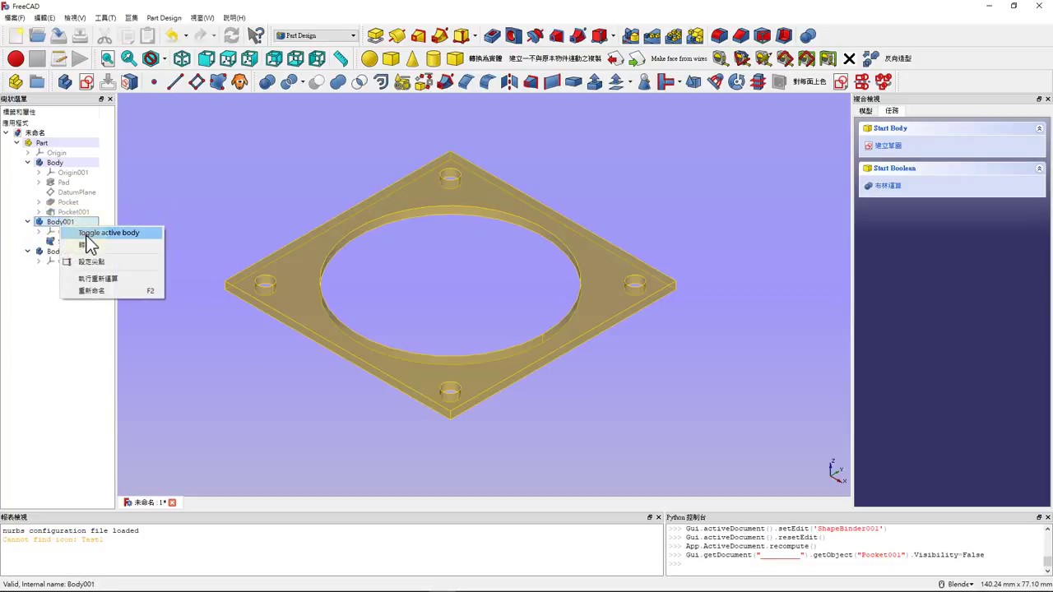
left_click(107, 233)
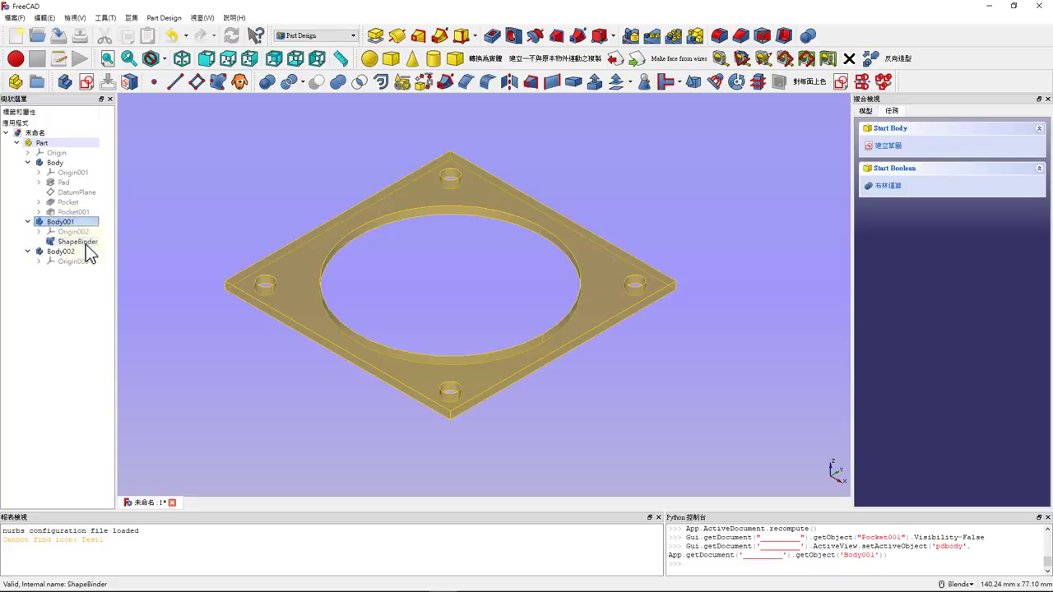
left_click(86, 245)
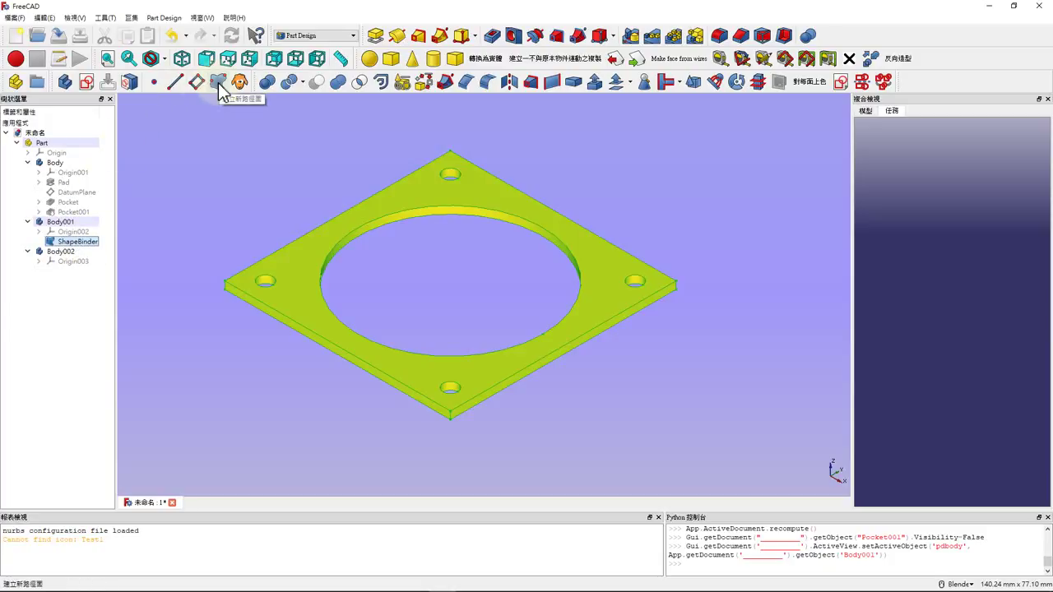
Create Sketch003 on the top face of Body001's ShapeBinder plate.
left_click(250, 210)
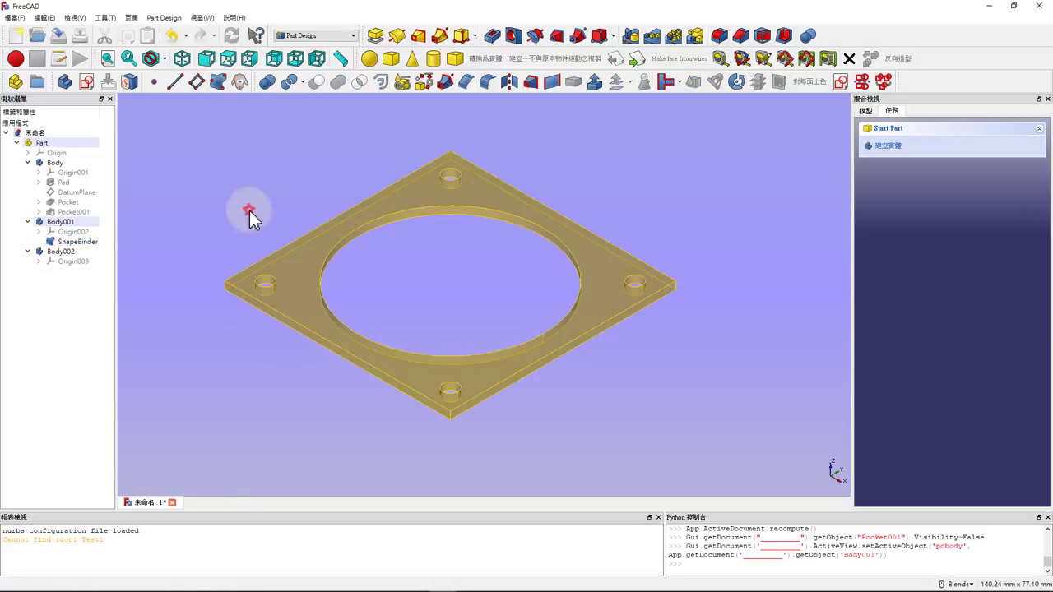
left_click(298, 275)
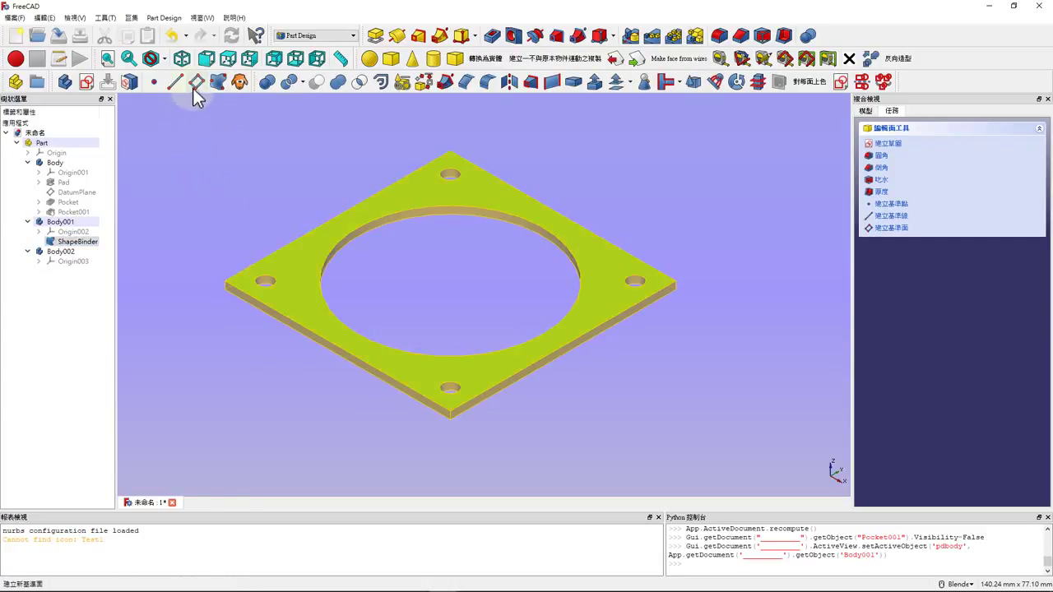
left_click(89, 83)
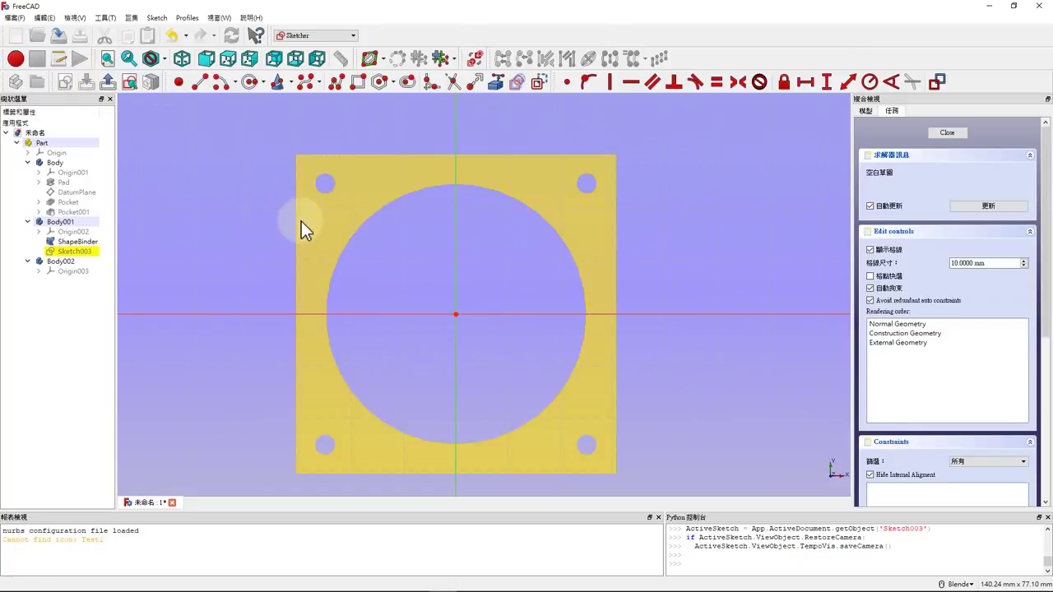
scroll(527, 280, "down", 2)
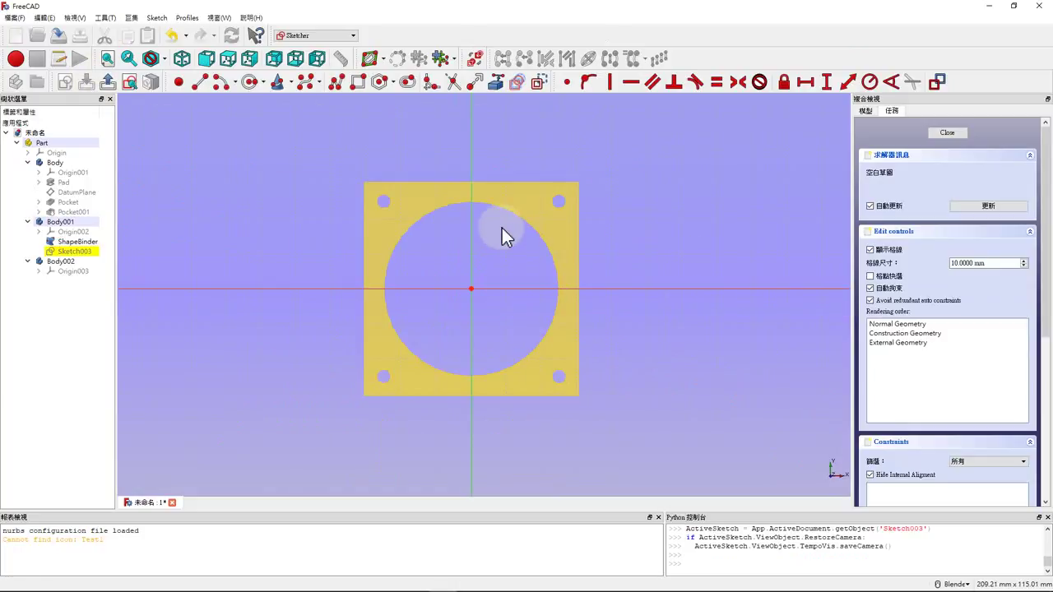
scroll(505, 302, "up", 2)
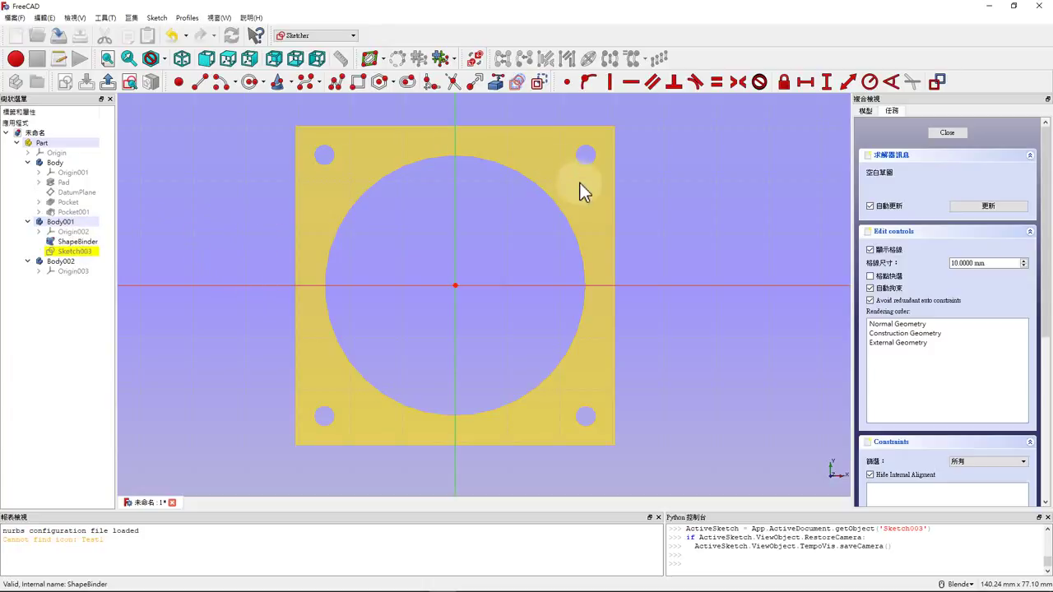
scroll(274, 228, "down", 2)
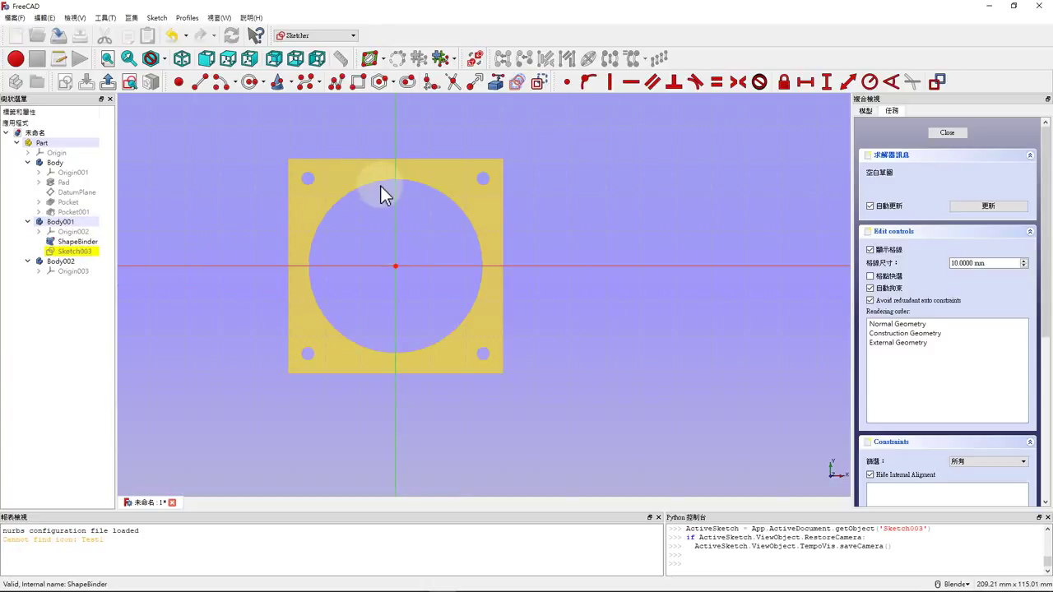
scroll(374, 180, "up", 2)
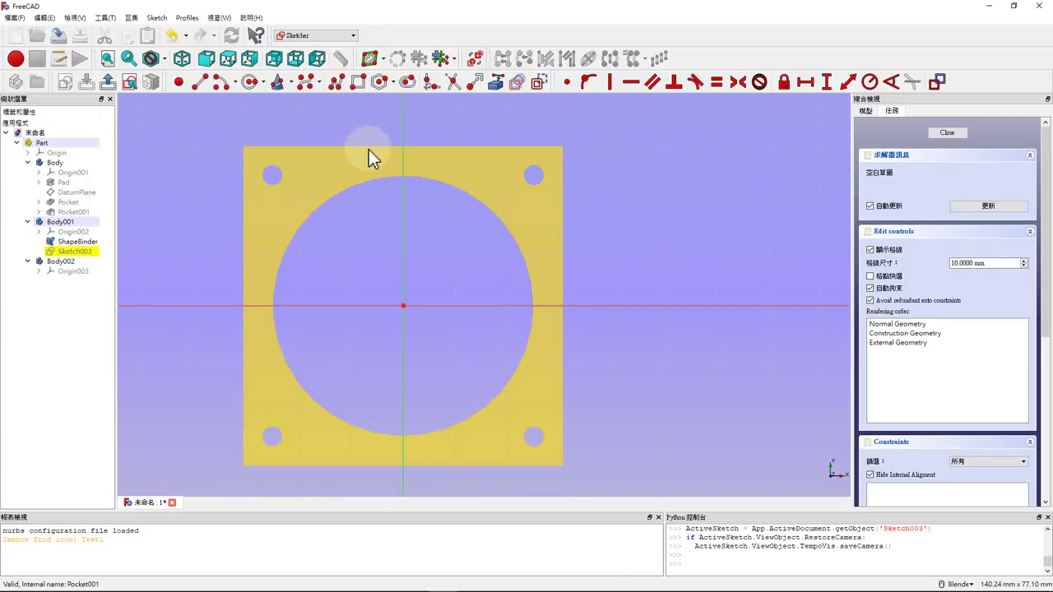
scroll(387, 153, "down", 2)
scroll(396, 172, "up", 2)
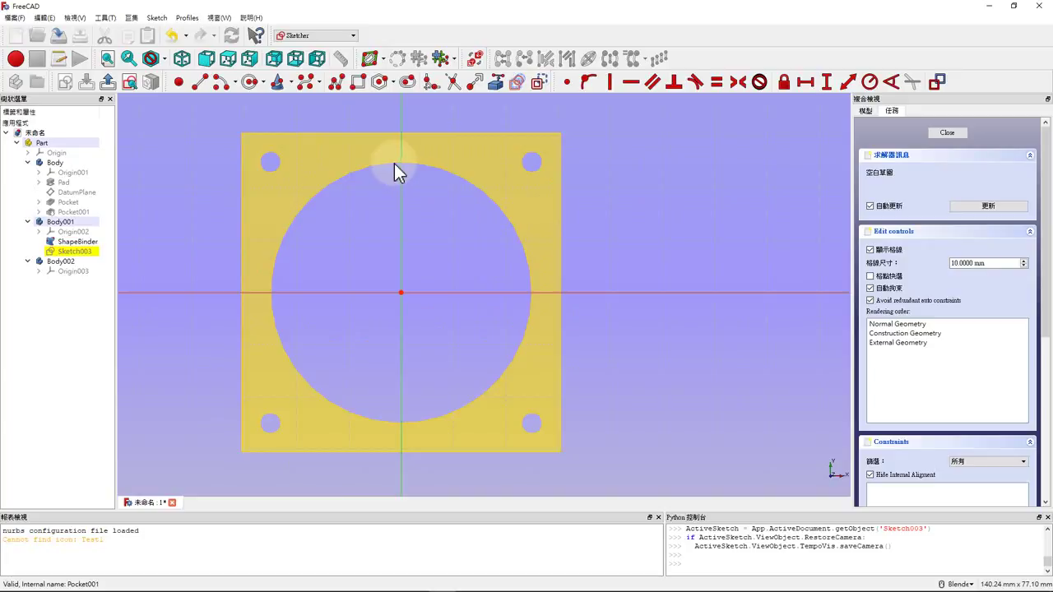
Link the ShapeBinder plate's top, left, right and bottom edges into Sketch003 as external geometry.
left_click(499, 86)
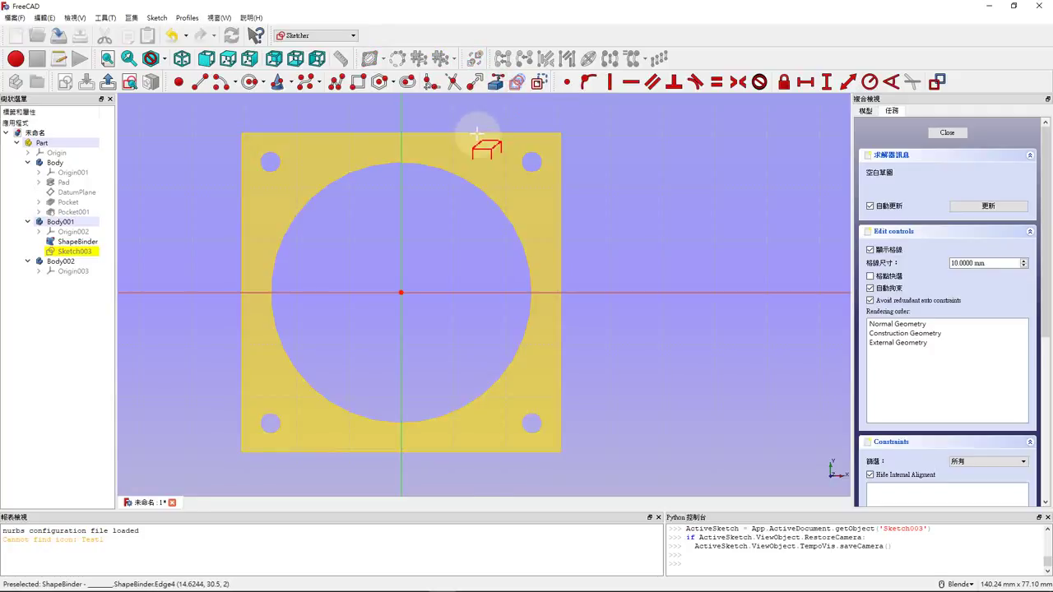
left_click(476, 132)
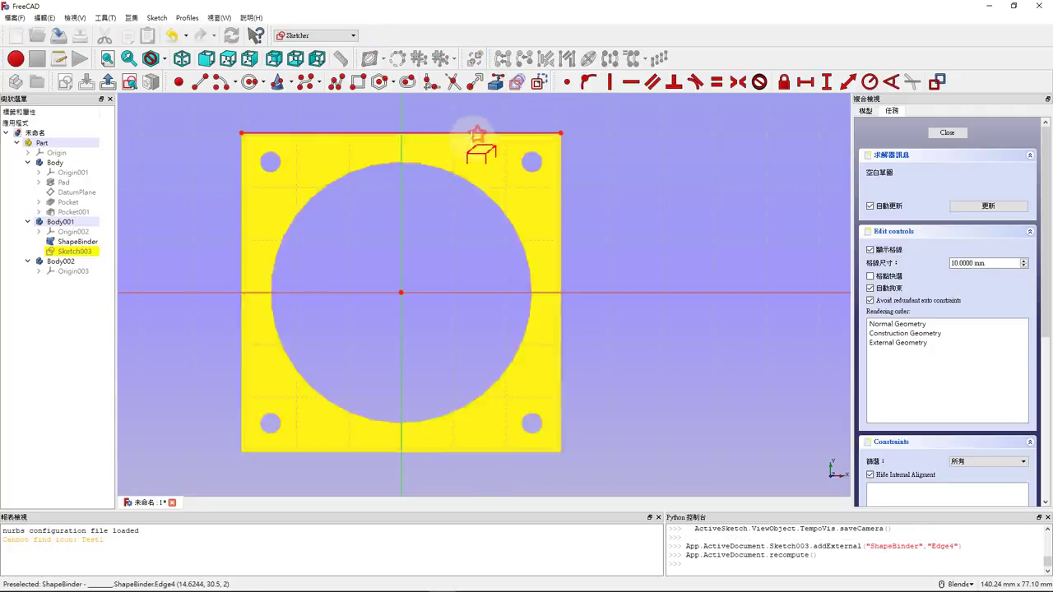
left_click(242, 247)
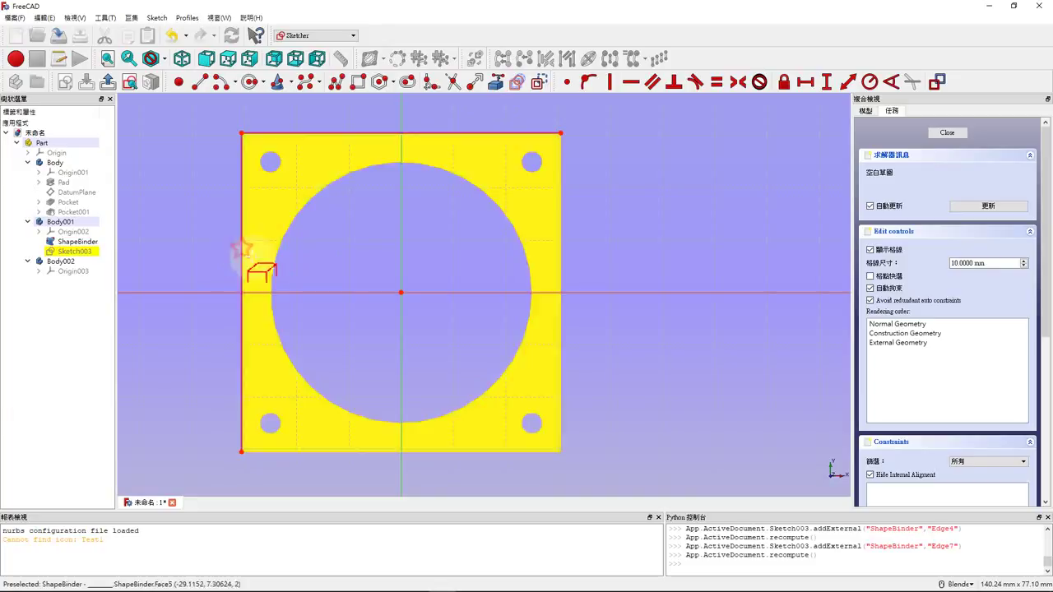
left_click(561, 263)
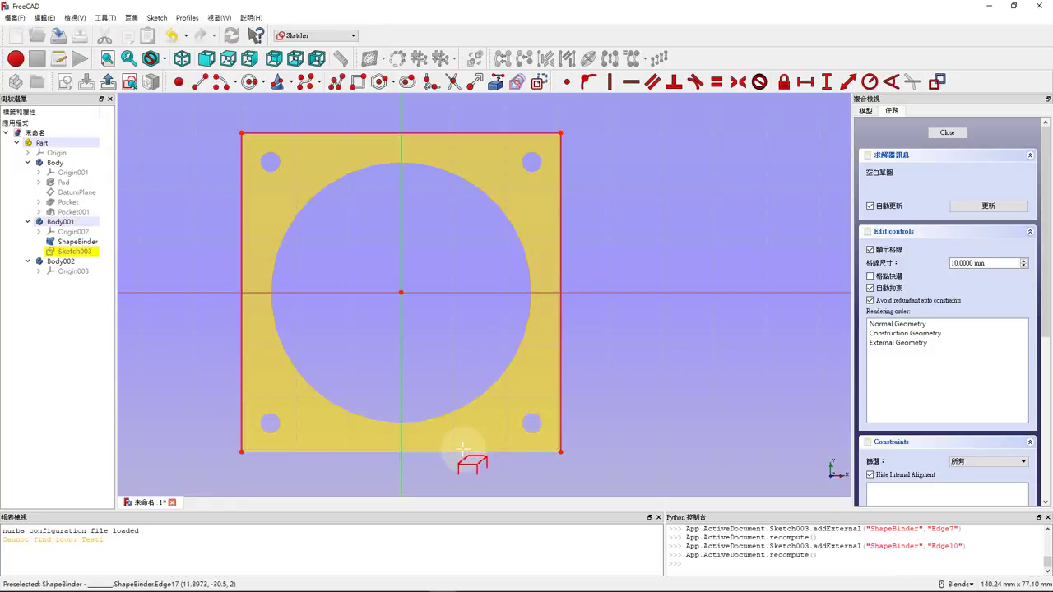
left_click(463, 449)
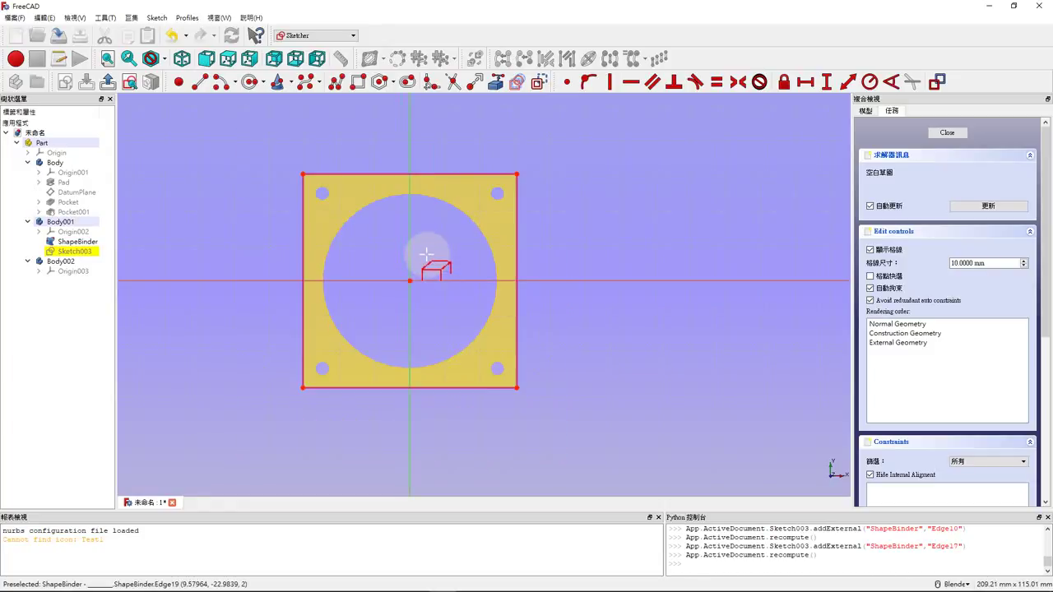
scroll(418, 267, "down", 2)
scroll(421, 315, "up", 2)
scroll(422, 314, "down", 2)
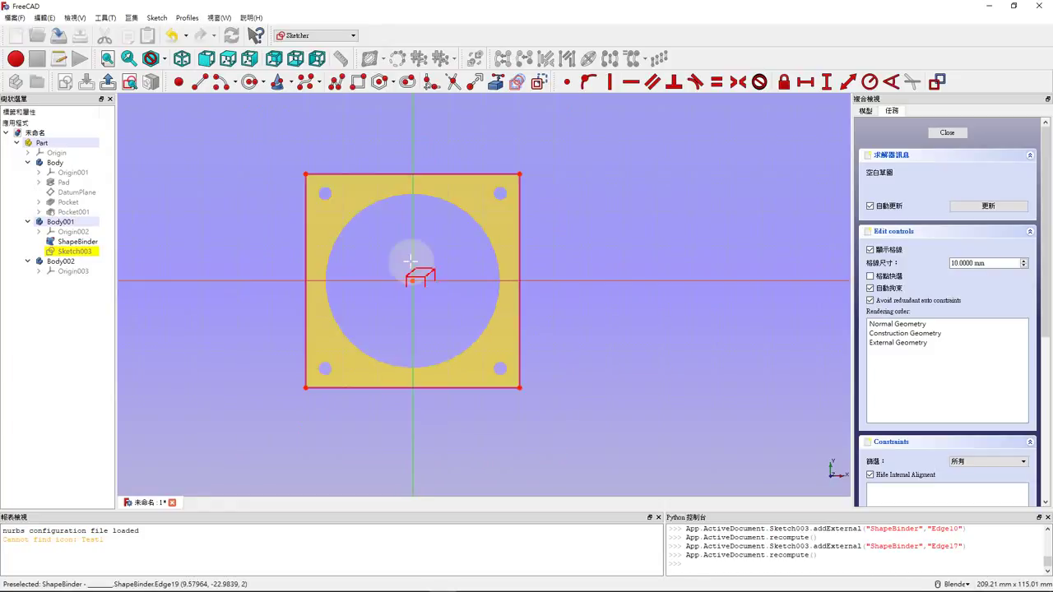
Draw a rectangle slightly larger than the square plate outline.
left_click(360, 92)
left_click(276, 159)
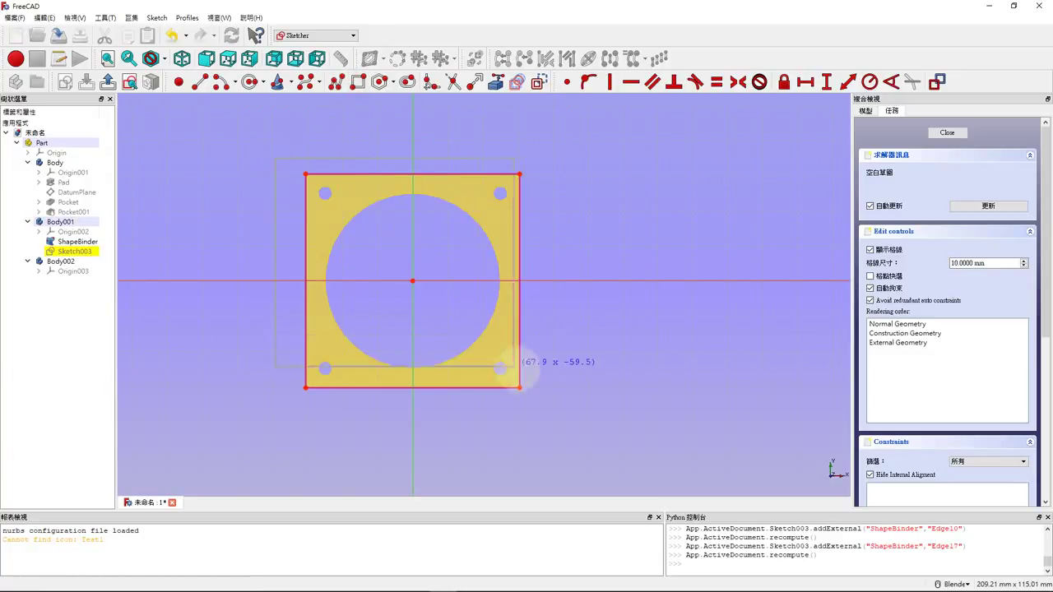
left_click(571, 418)
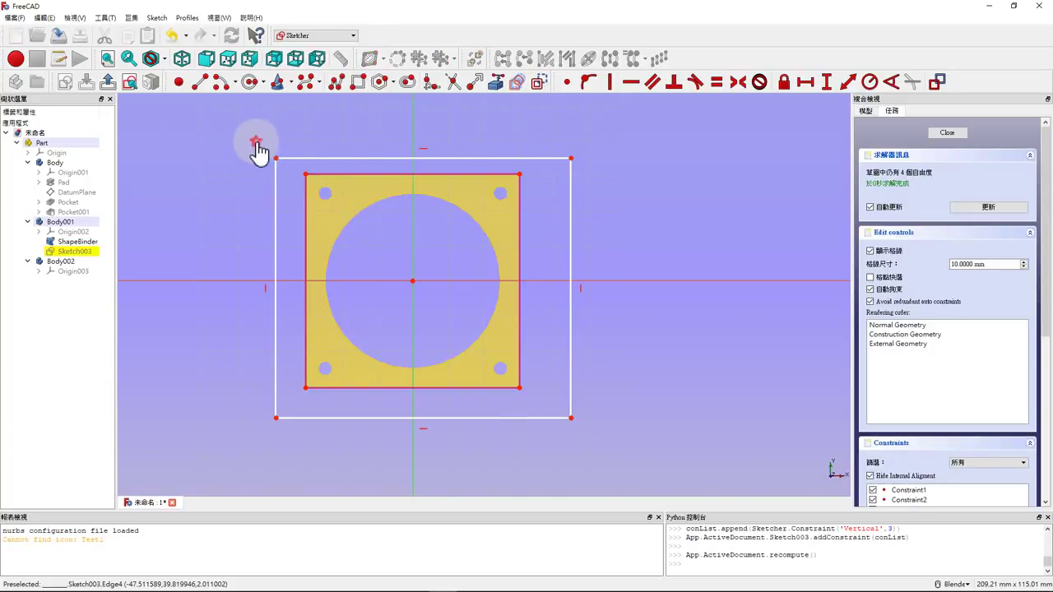
Make the rectangle's top-left and bottom-right corners coincide with the plate's corners, deleting conflicting constraints.
left_click_drag(256, 144, 327, 193)
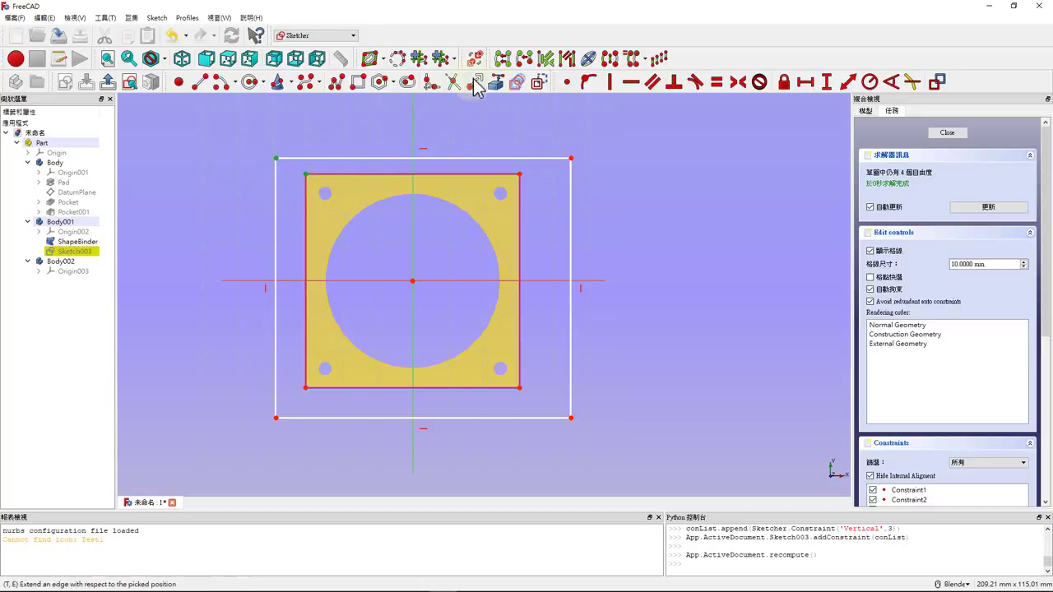
left_click(566, 84)
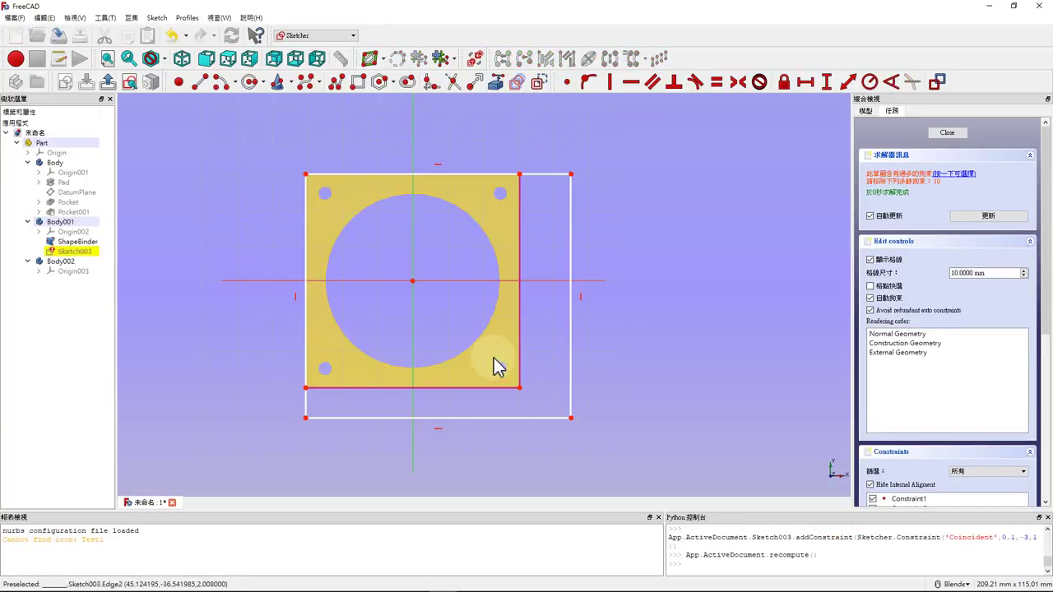
left_click_drag(496, 366, 616, 455)
key("c")
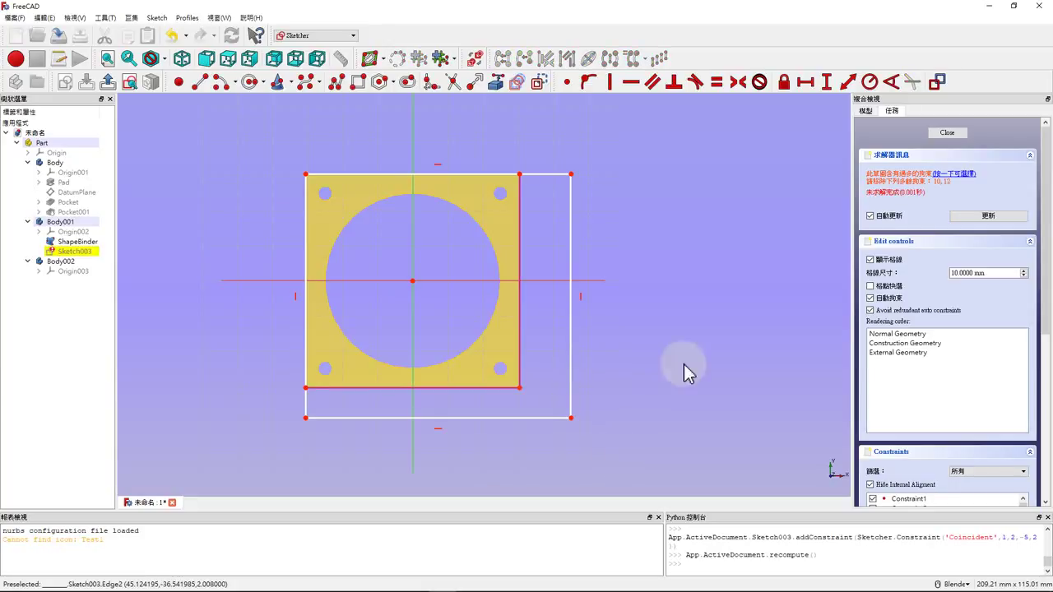
left_click(947, 175)
key("Delete")
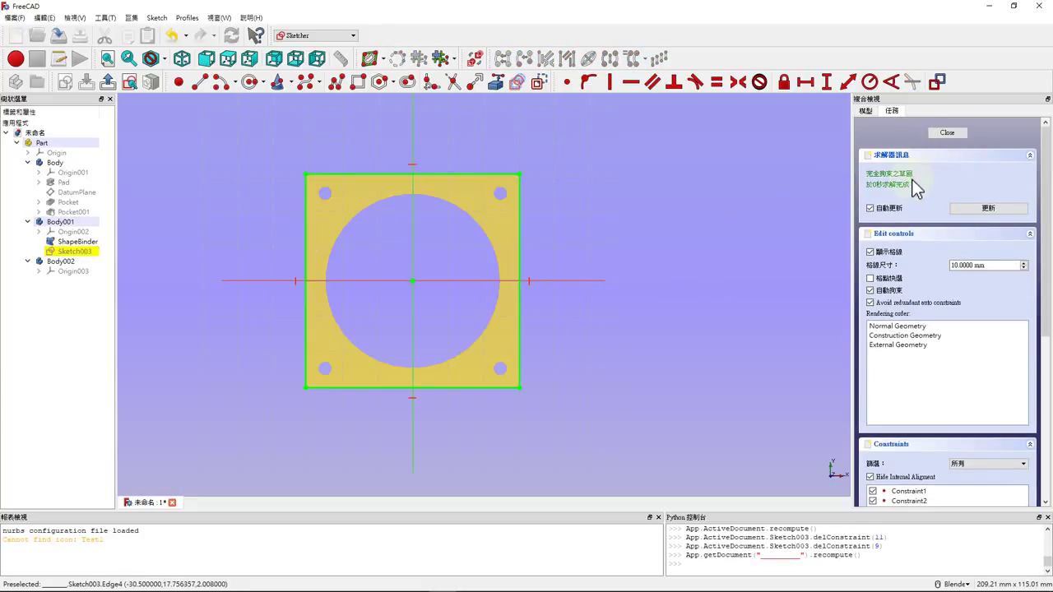
left_click(947, 134)
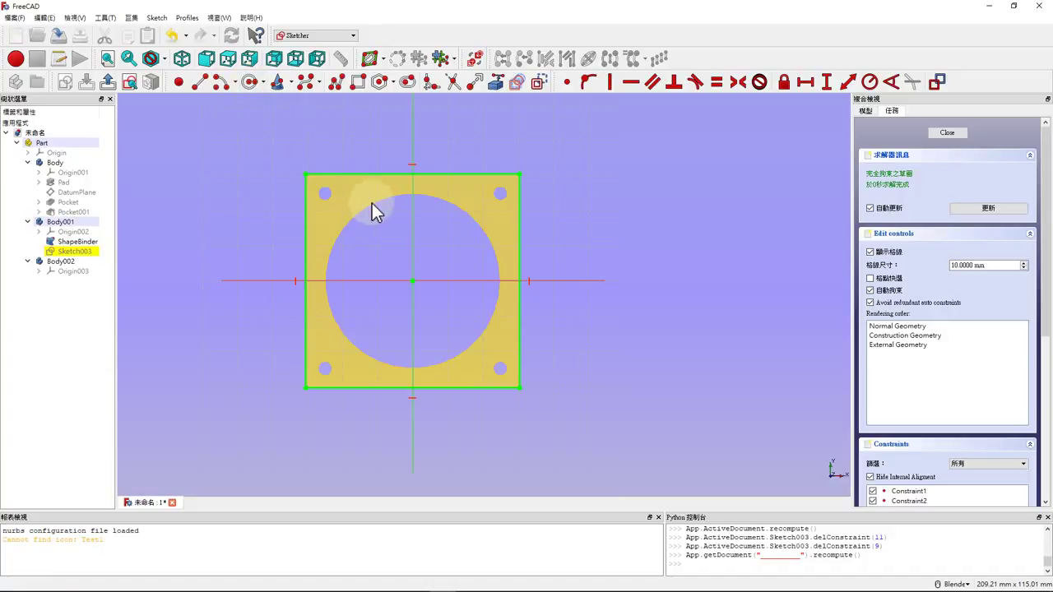
Link the large central hole's edge and draw a circle centred on the sketch origin.
left_click(495, 82)
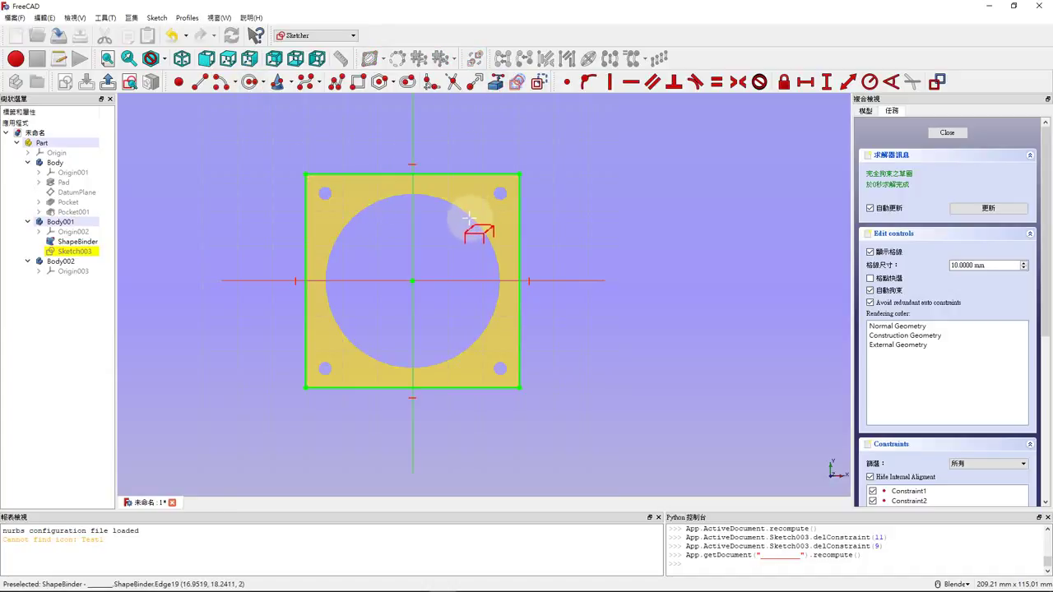
left_click(471, 213)
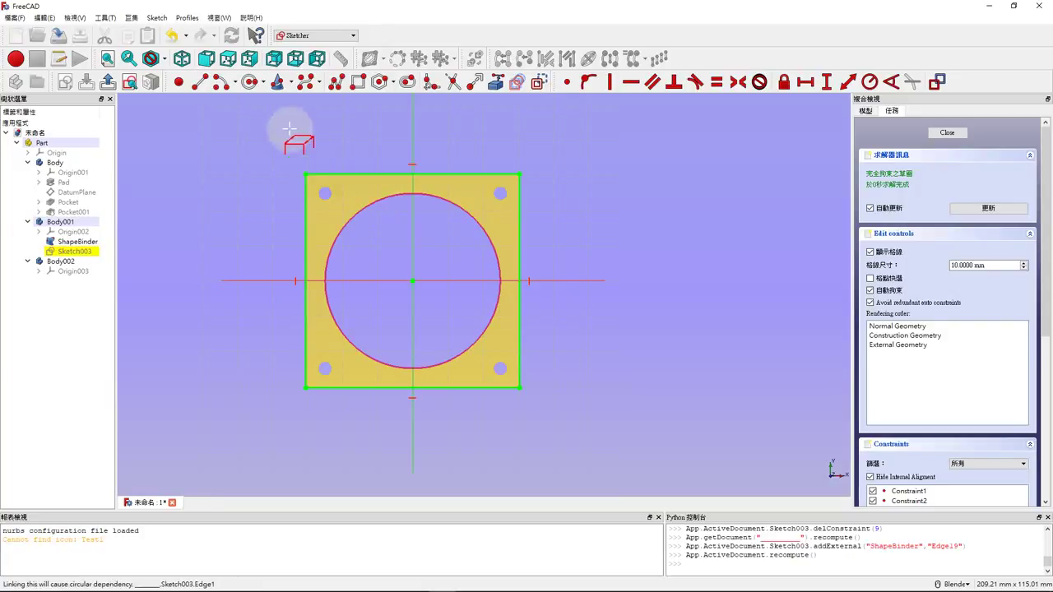
left_click(251, 82)
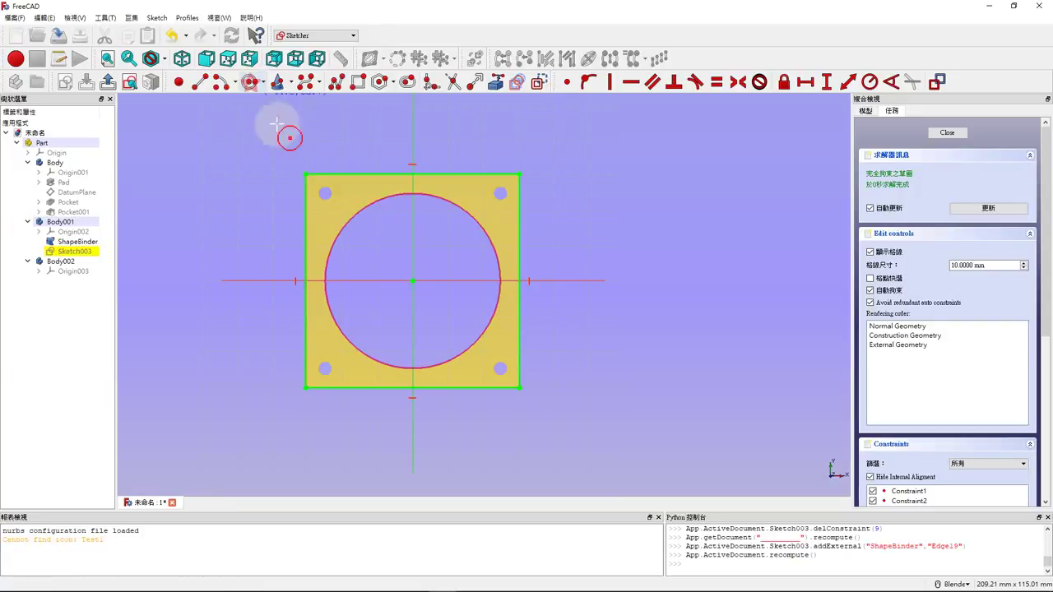
left_click(413, 282)
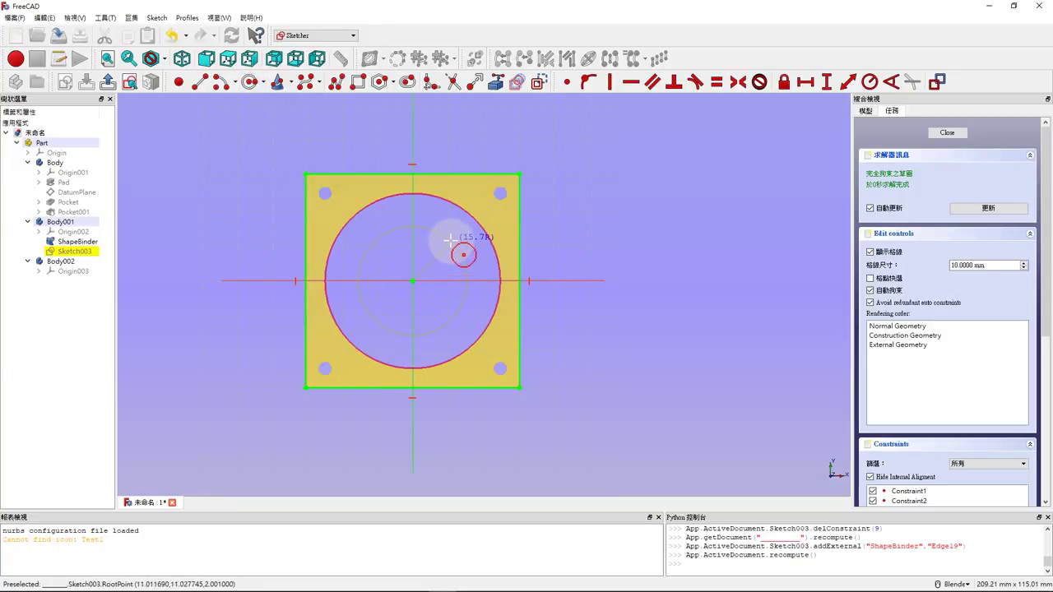
left_click(463, 254)
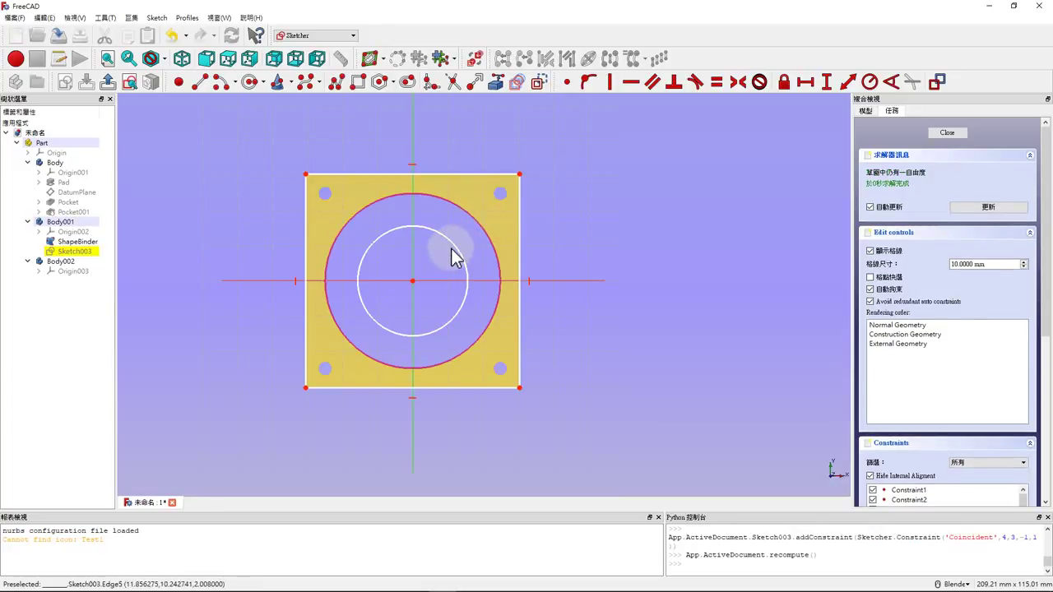
Make the new circle equal to the large hole and close the sketch.
left_click(457, 252)
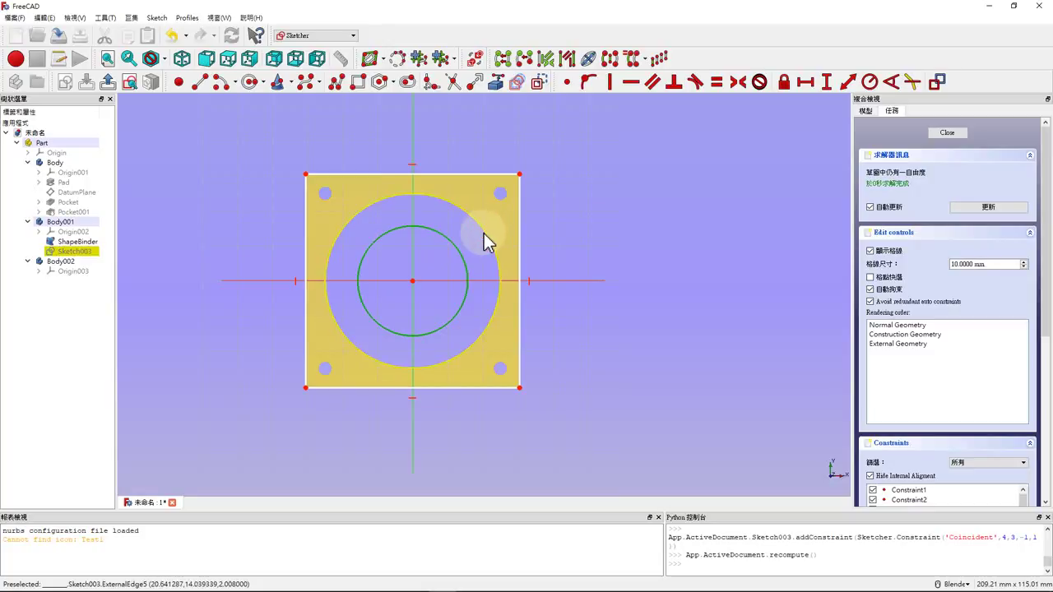
left_click(484, 233)
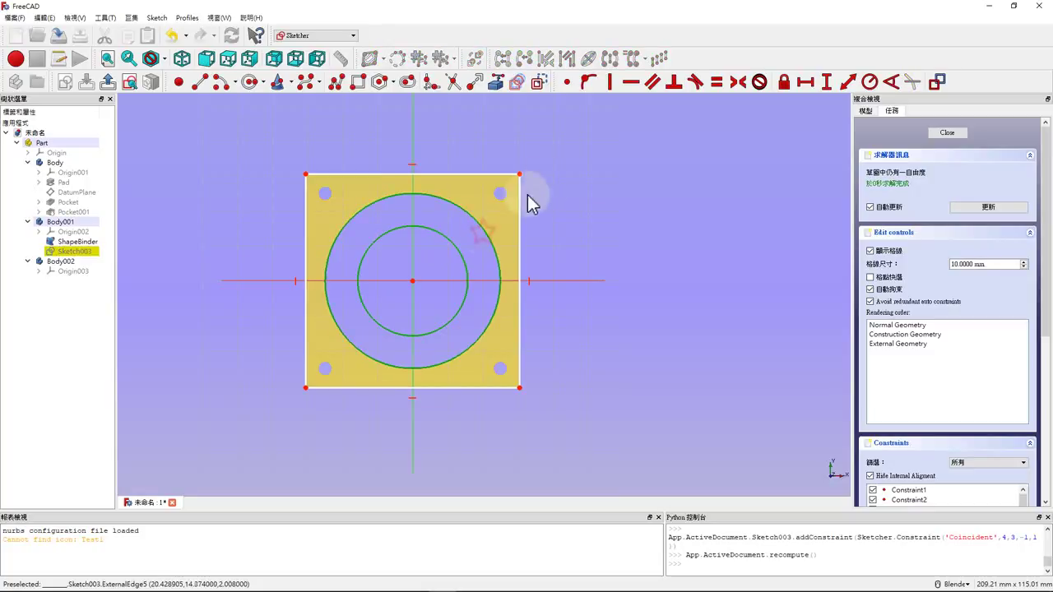
left_click(719, 85)
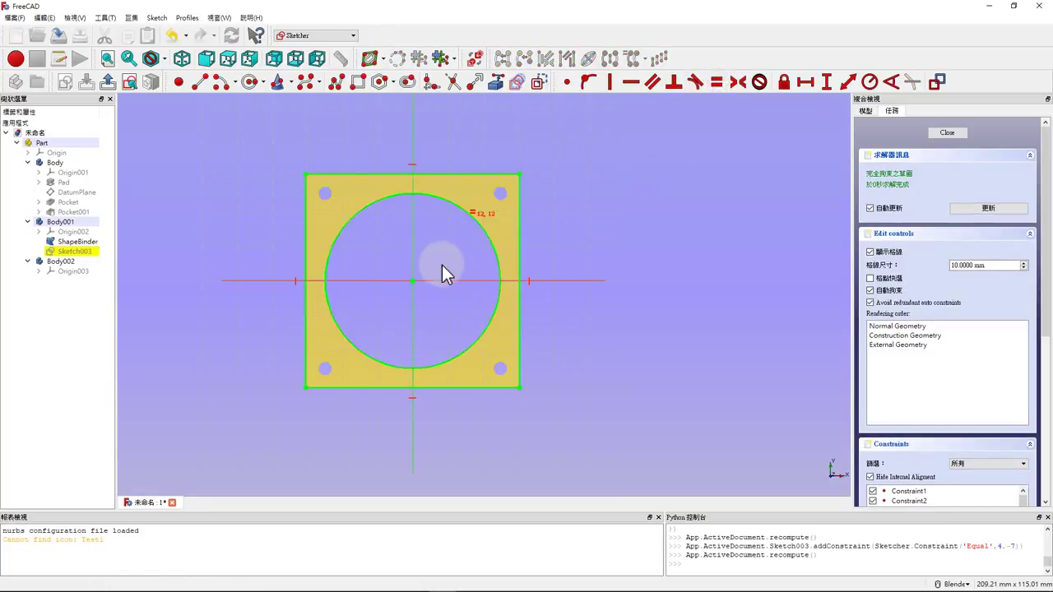
left_click(954, 133)
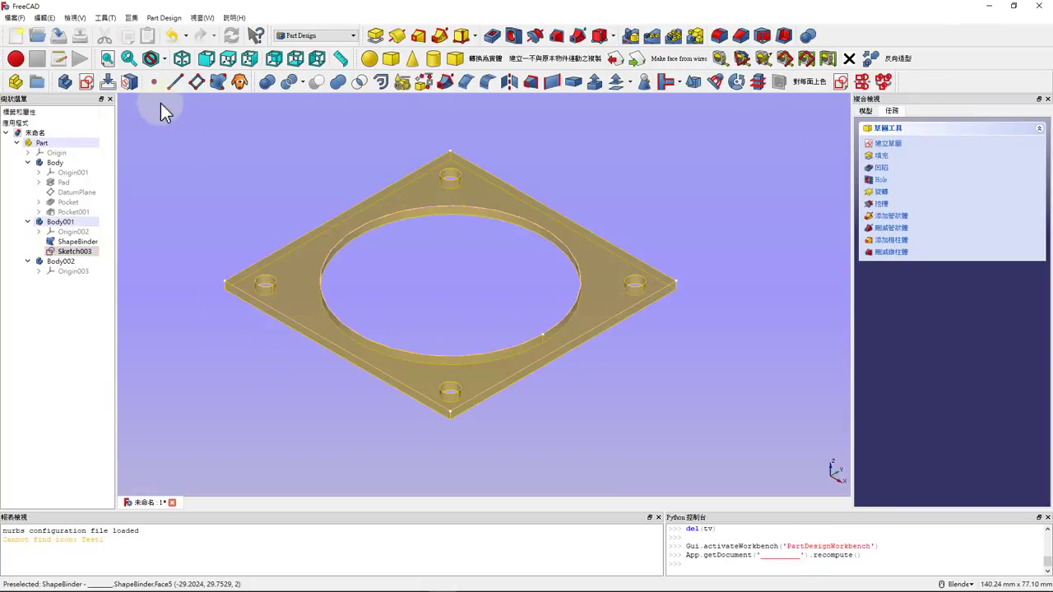
Pad Sketch003 into a square plate with a central hole and make Pocket001 visible.
left_click(377, 38)
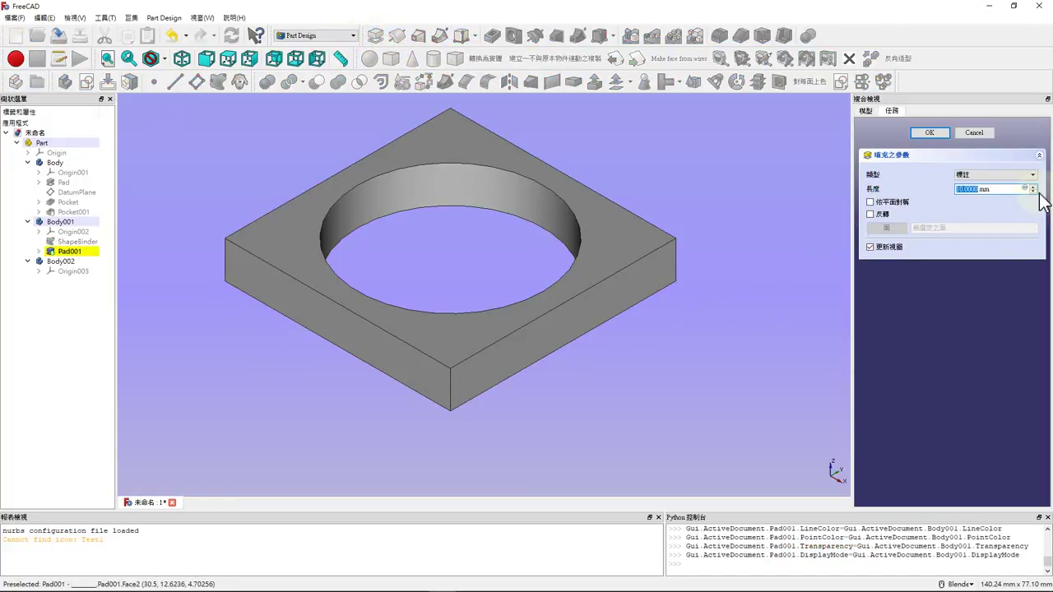
left_click(922, 136)
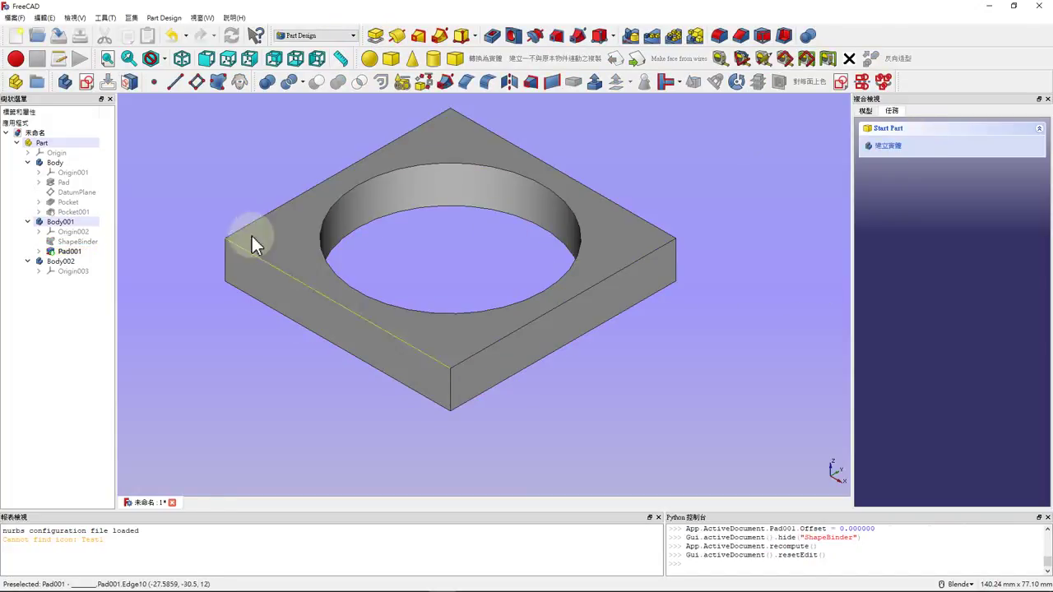
left_click(64, 213)
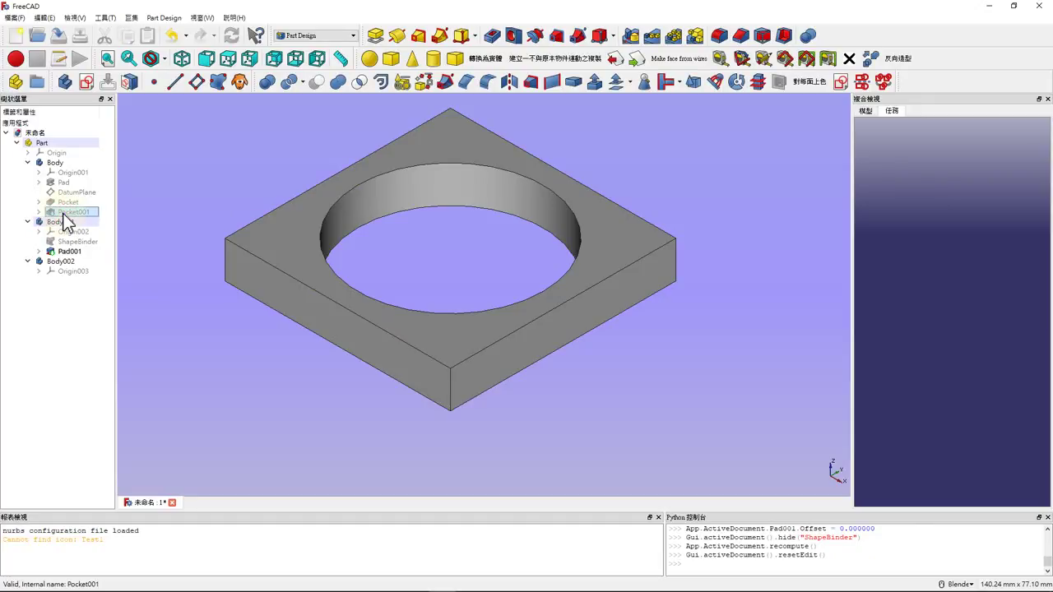
key("space")
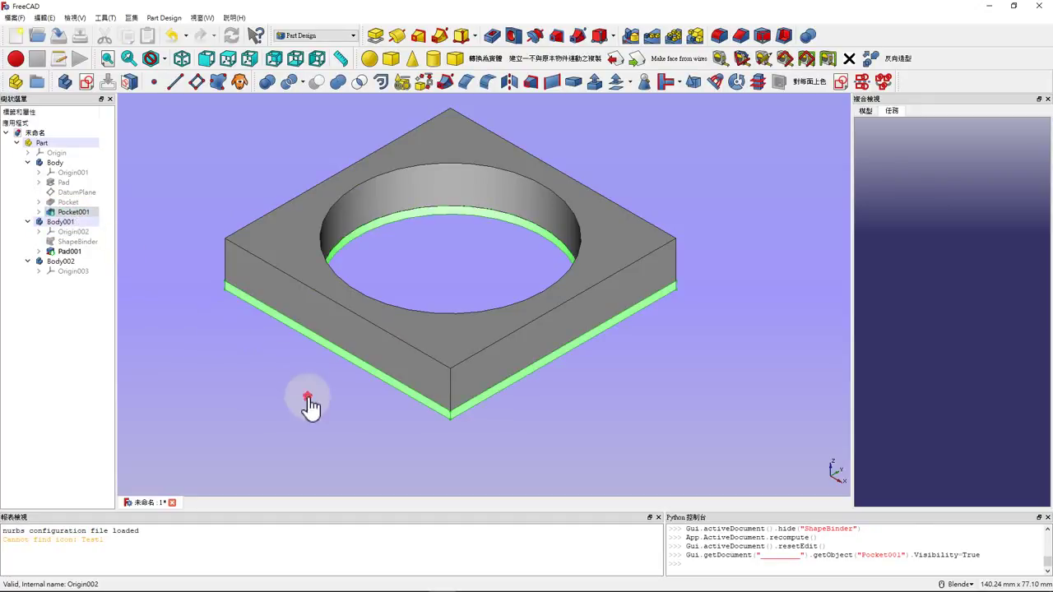
Hide Pocket001 again, keep Pad001 shown, and show the ShapeBinder beneath the new pad.
left_click(305, 403)
left_click(74, 212)
key("space")
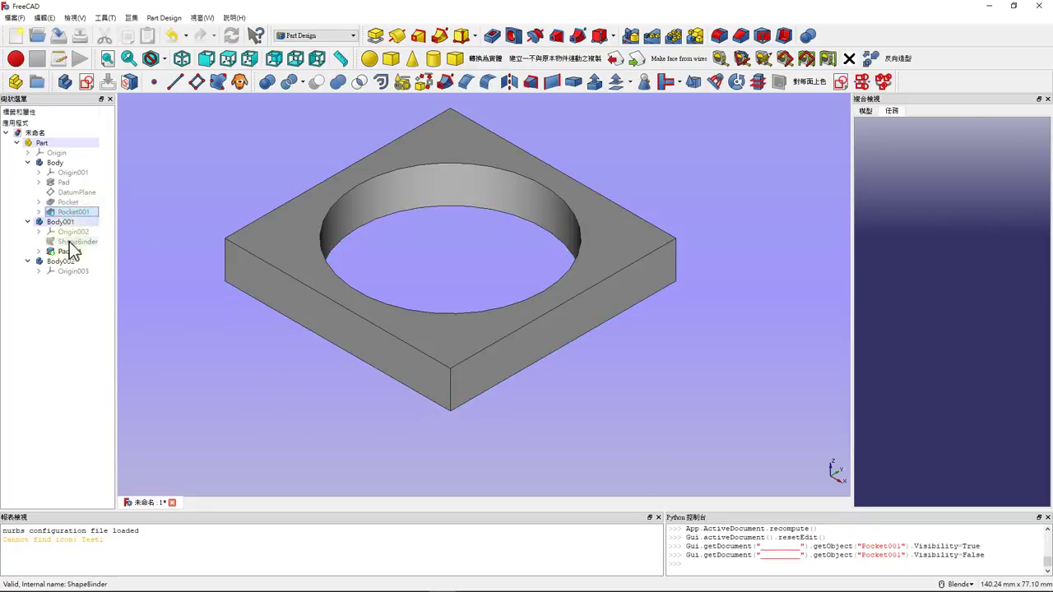
left_click(68, 252)
key("space")
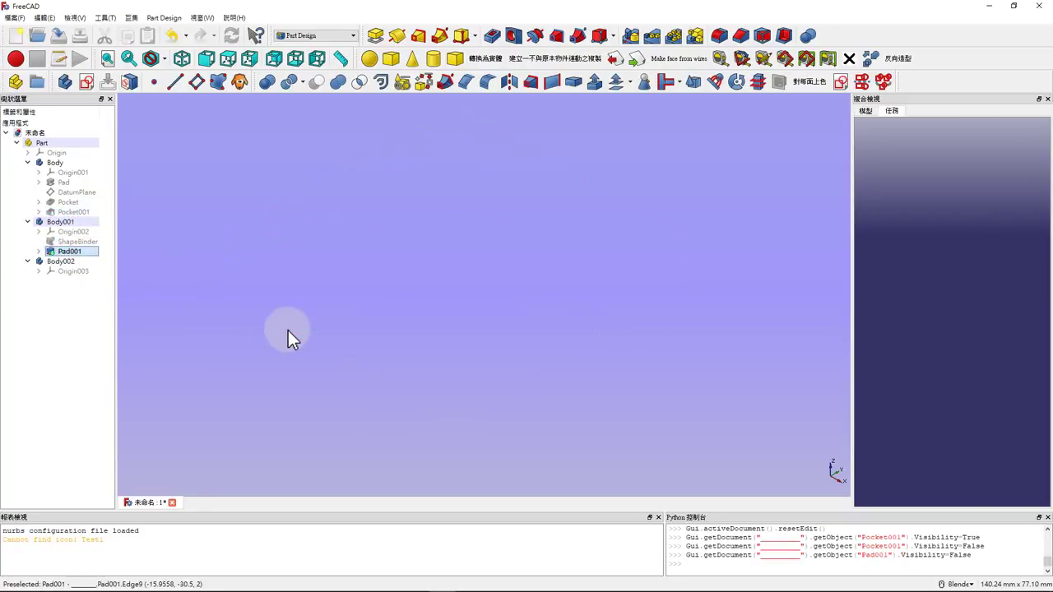
key("space")
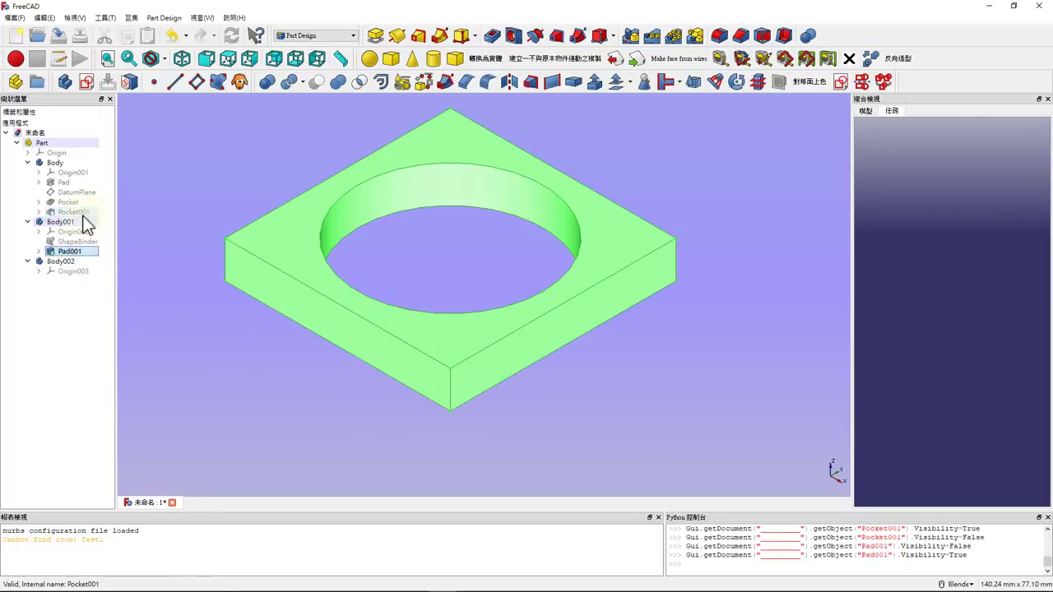
left_click(76, 241)
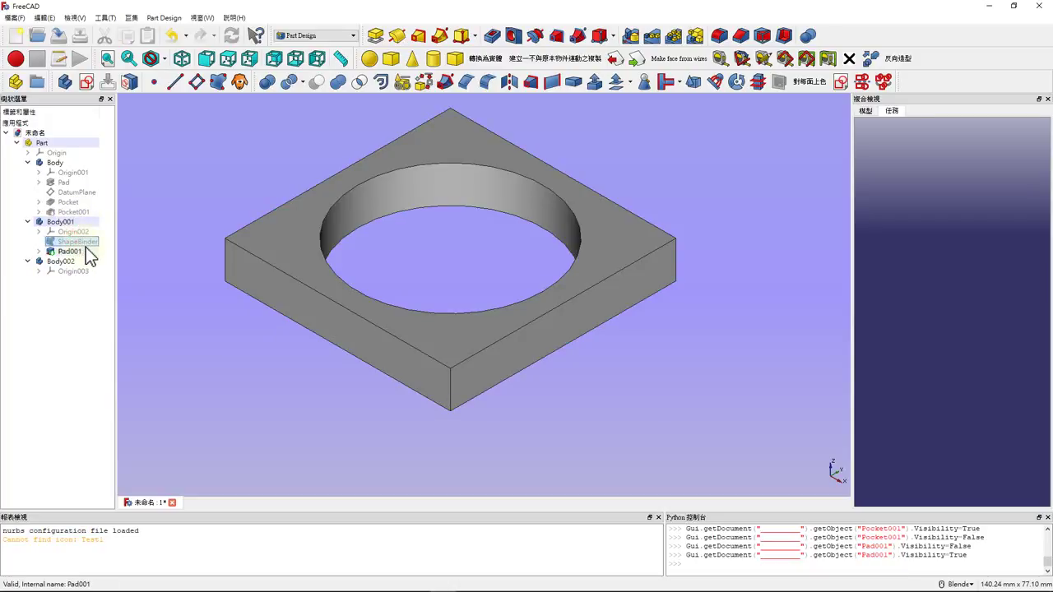
key("space")
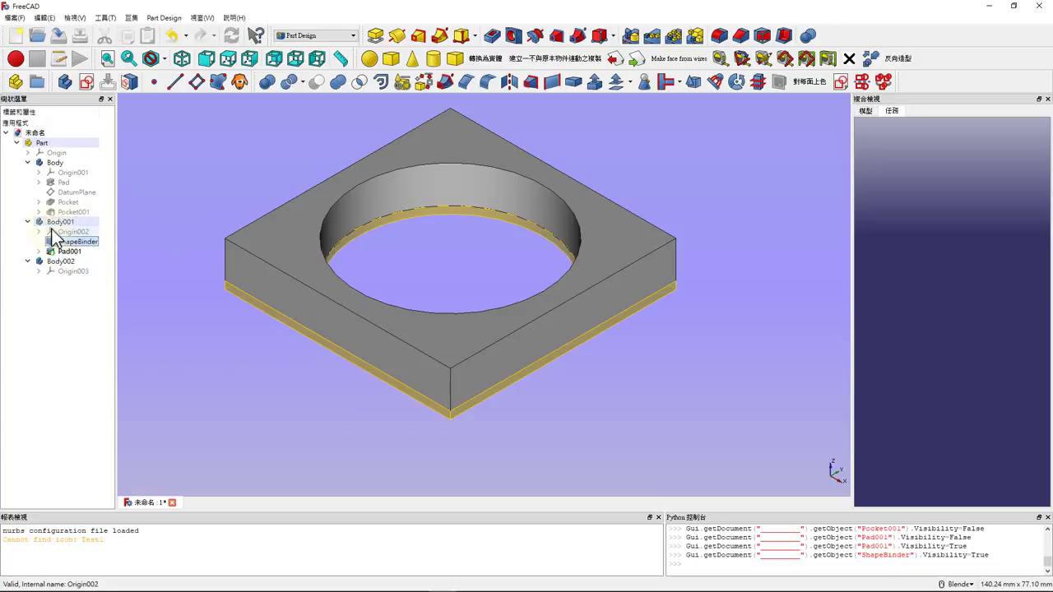
left_click(285, 243)
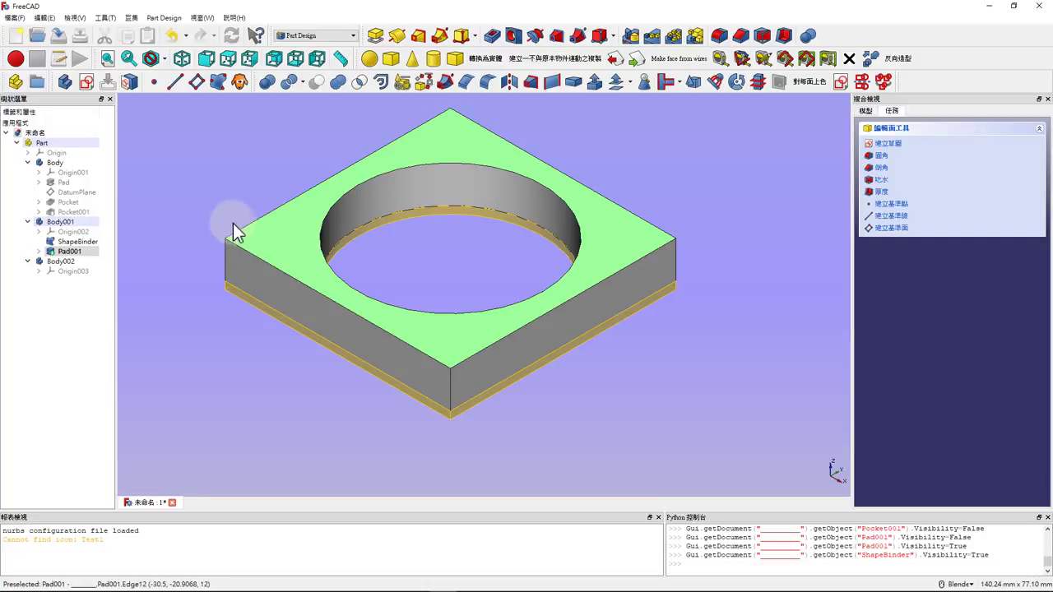
Attach DatumPlane001 to Pad001's top face, then hide the Pad001 solid.
left_click(205, 215)
left_click(287, 241)
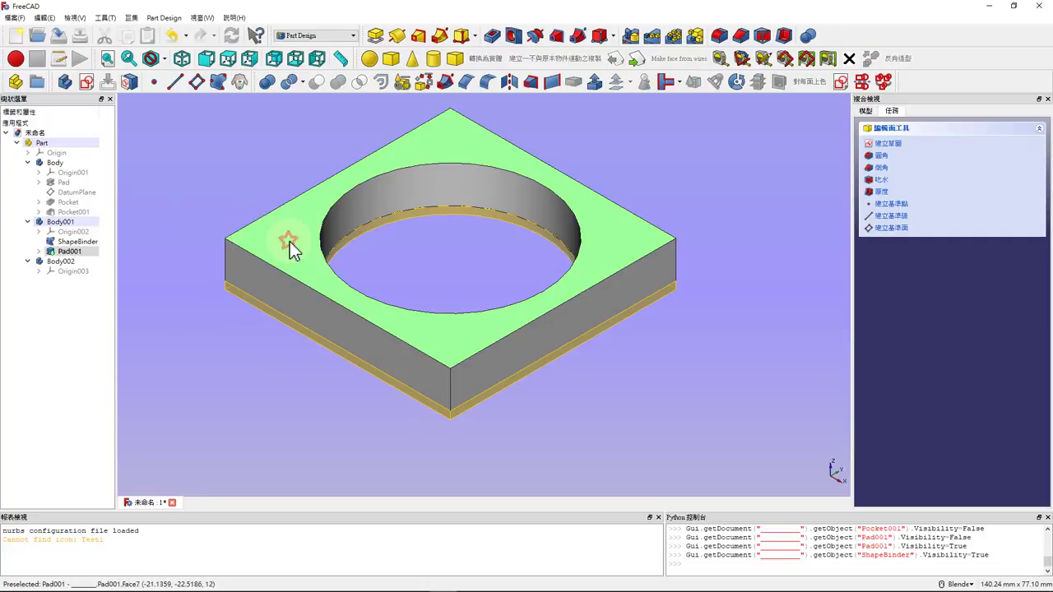
left_click(196, 86)
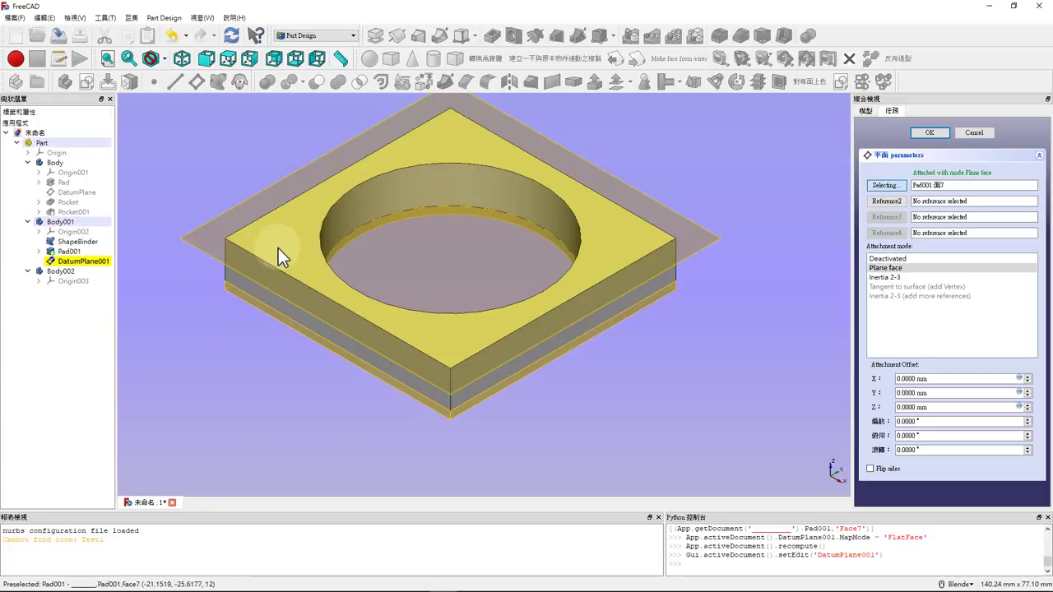
scroll(461, 376, "down", 2)
scroll(449, 358, "up", 2)
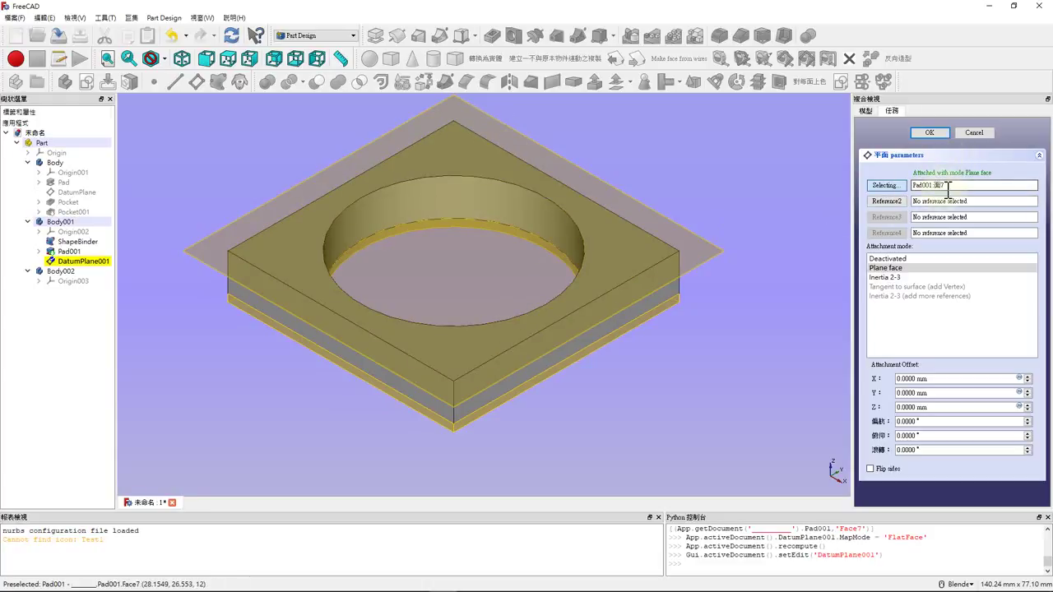
left_click(931, 133)
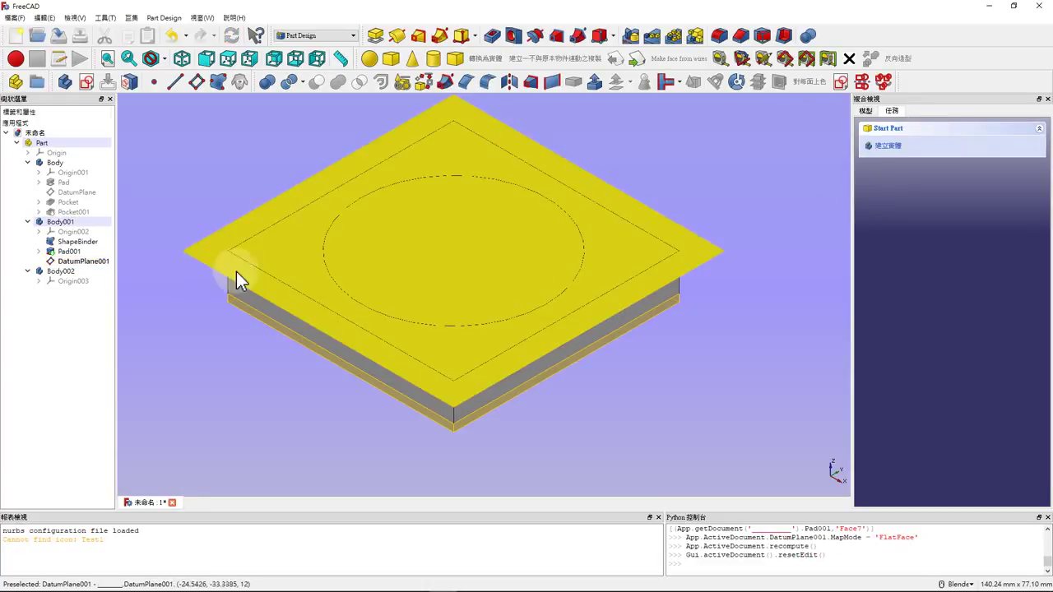
left_click(69, 253)
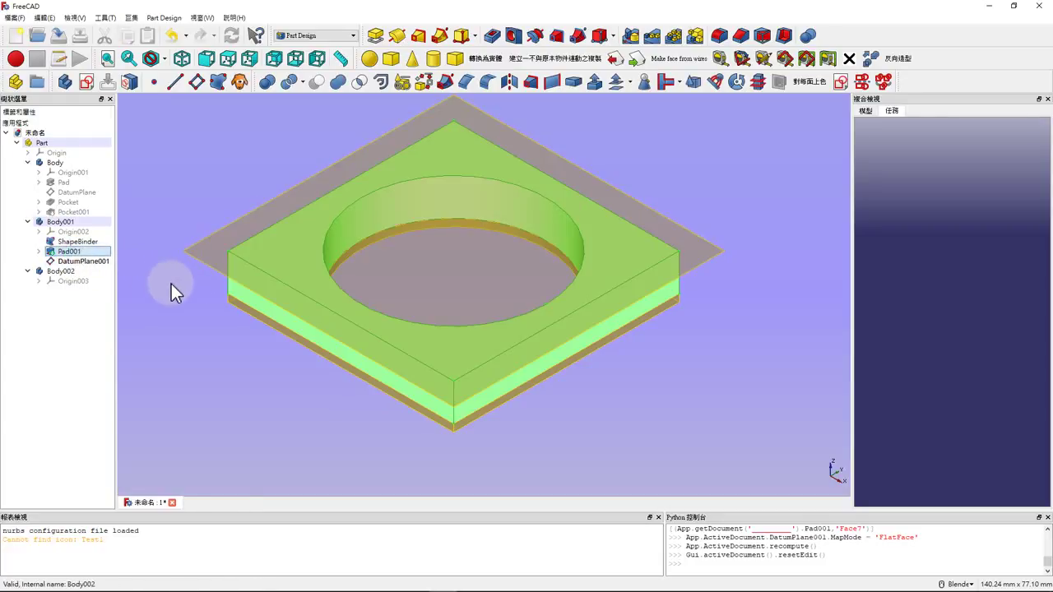
key("space")
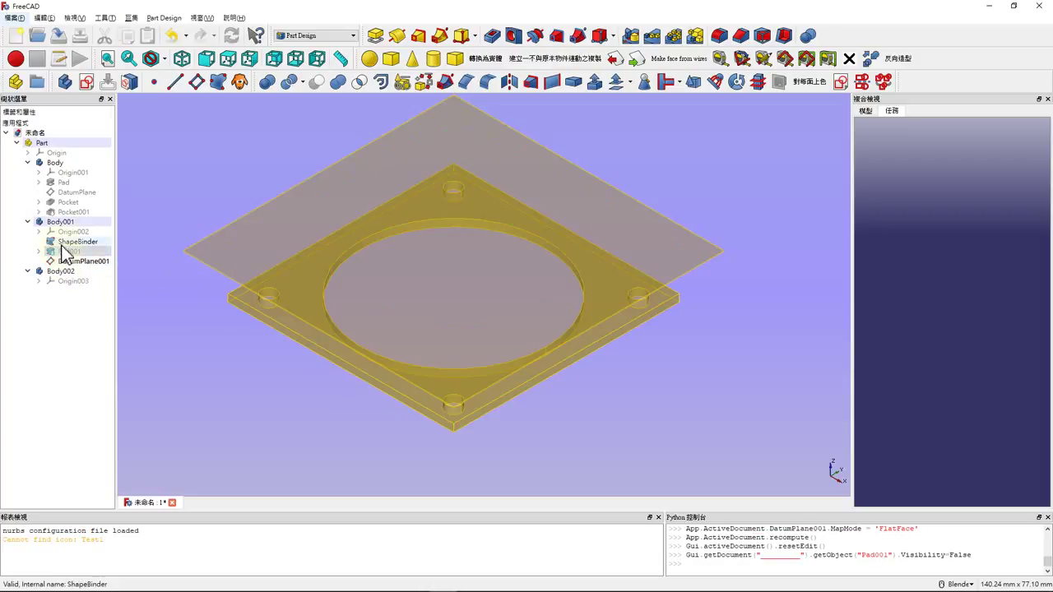
Create Sketch004 on DatumPlane001 and hide the datum plane.
left_click(252, 254)
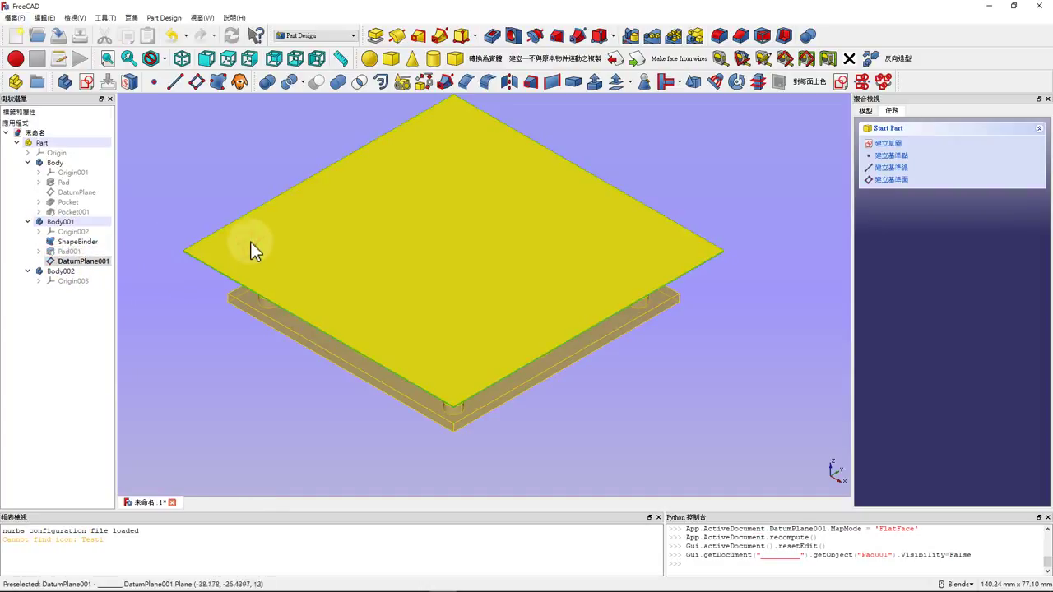
left_click(87, 82)
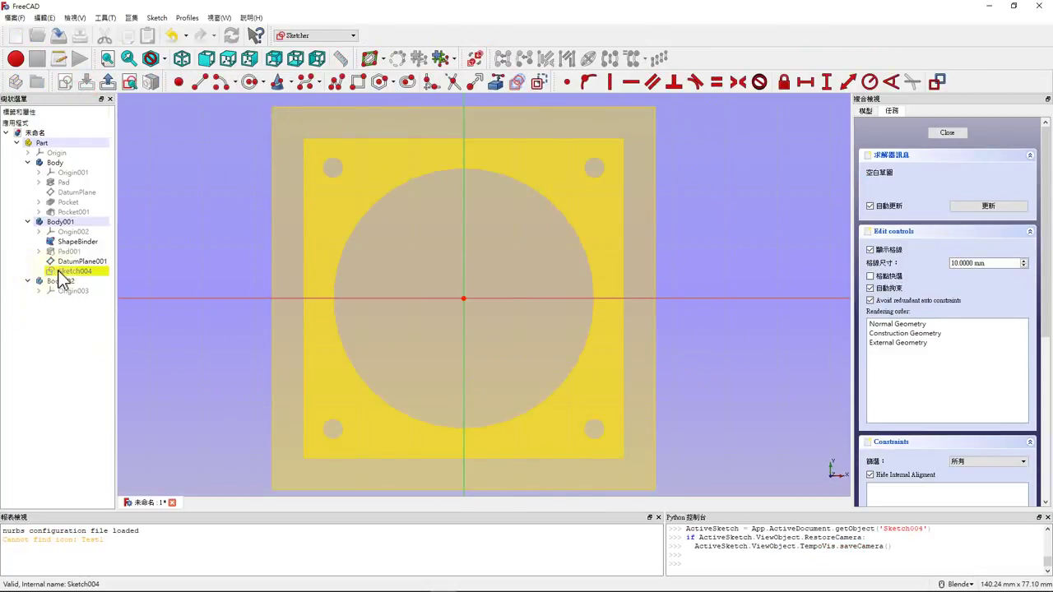
key("space")
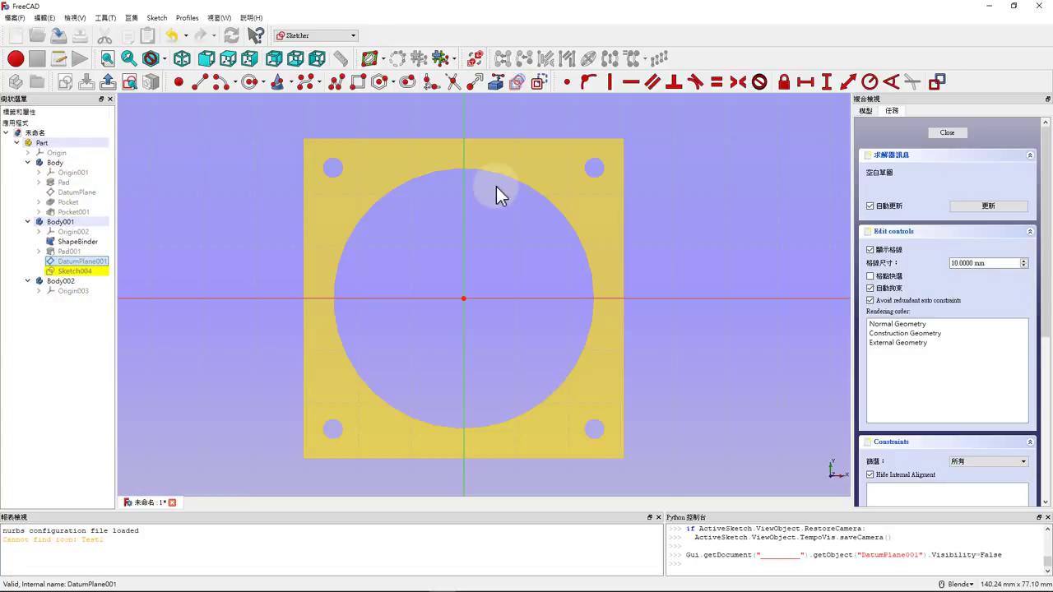
Link the top-left, top-right and bottom-right corner hole edges as external geometry.
left_click(496, 82)
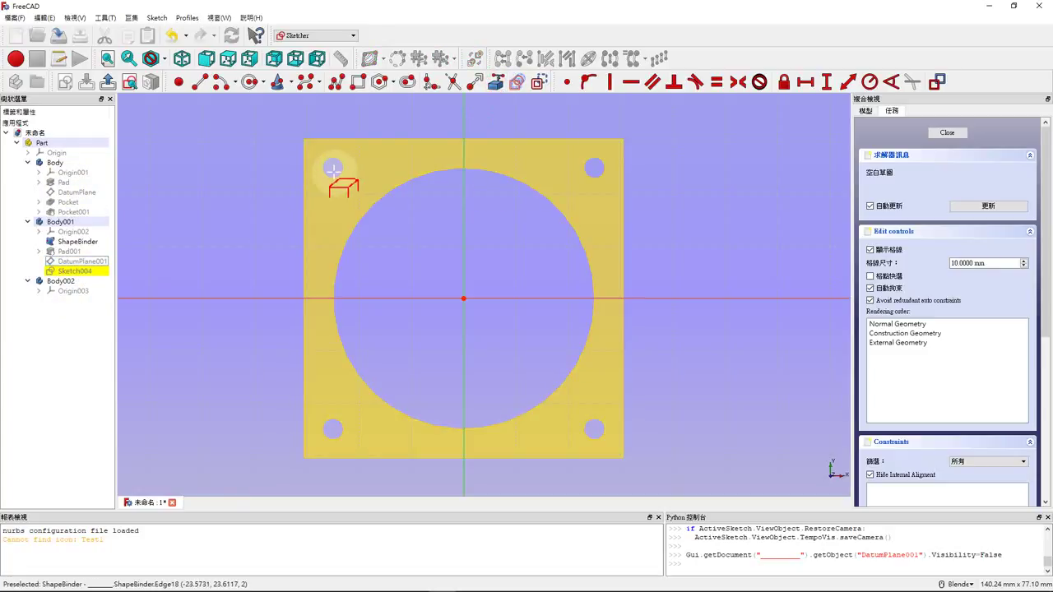
left_click(337, 177)
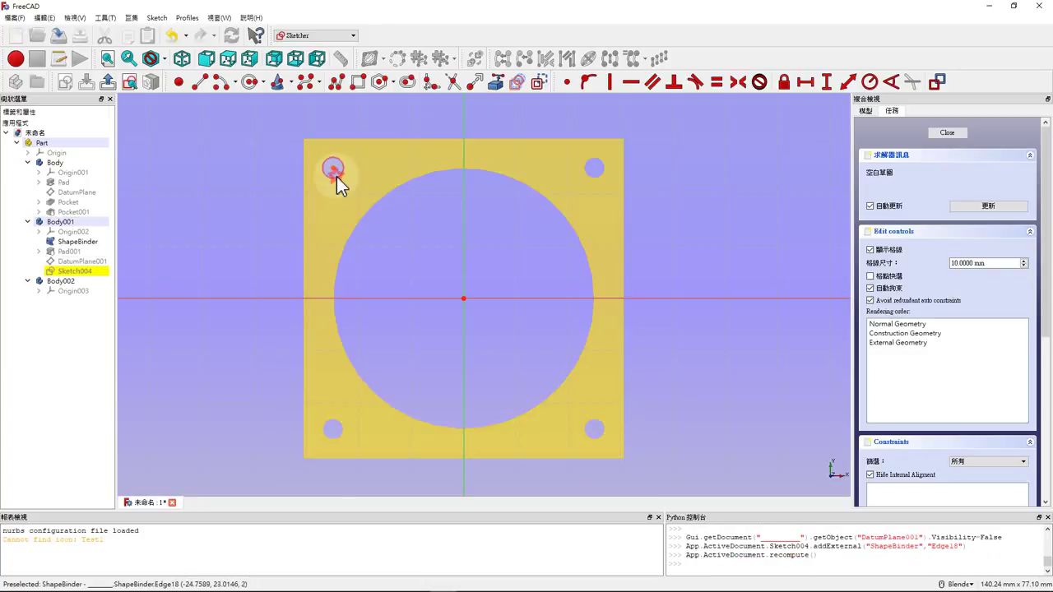
left_click(593, 171)
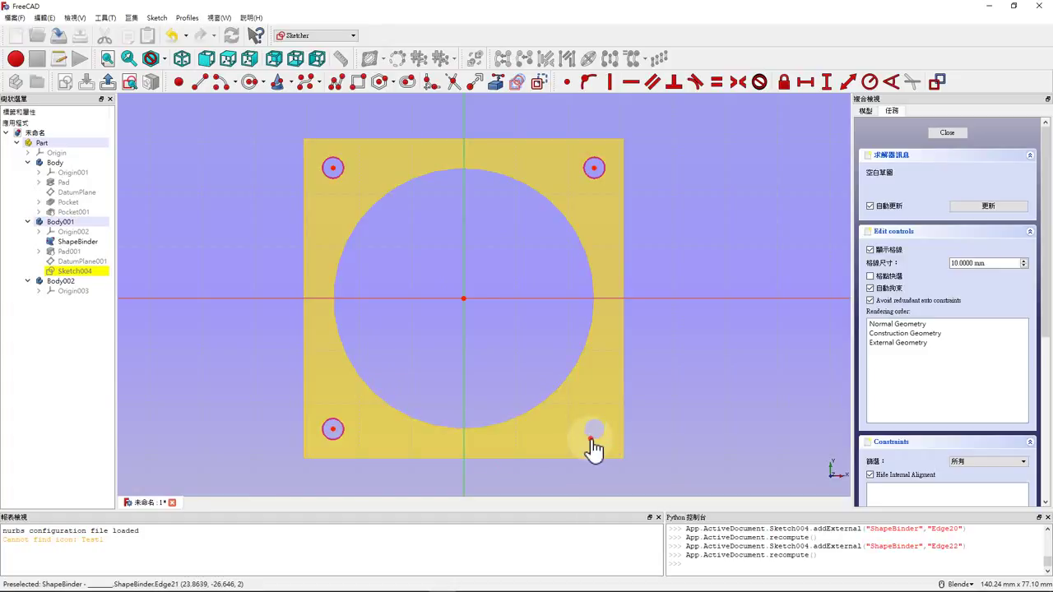
left_click(592, 435)
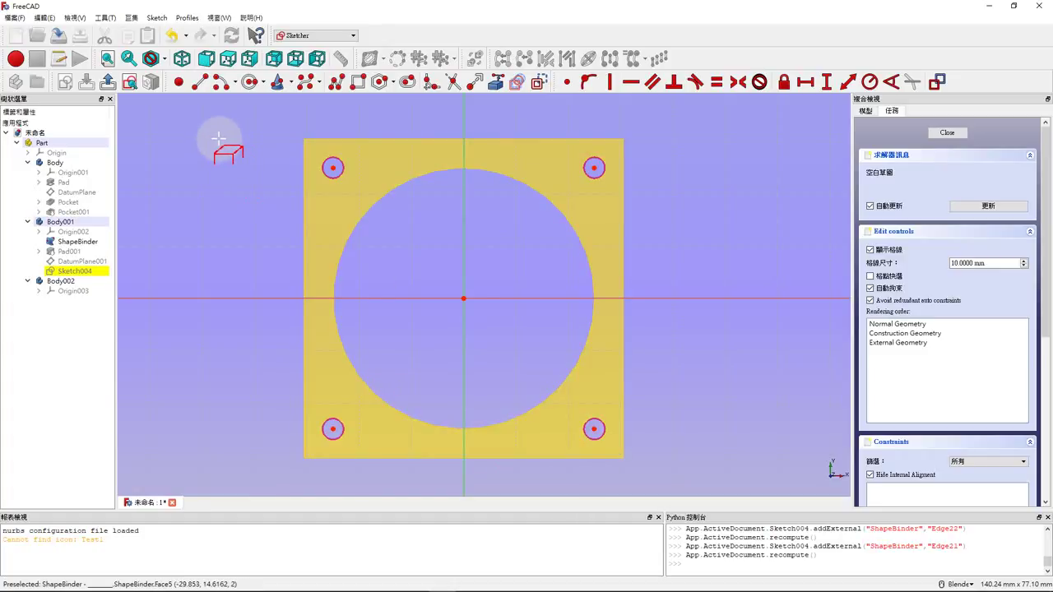
Draw four small circles, one near each of the plate's corner holes.
left_click(251, 81)
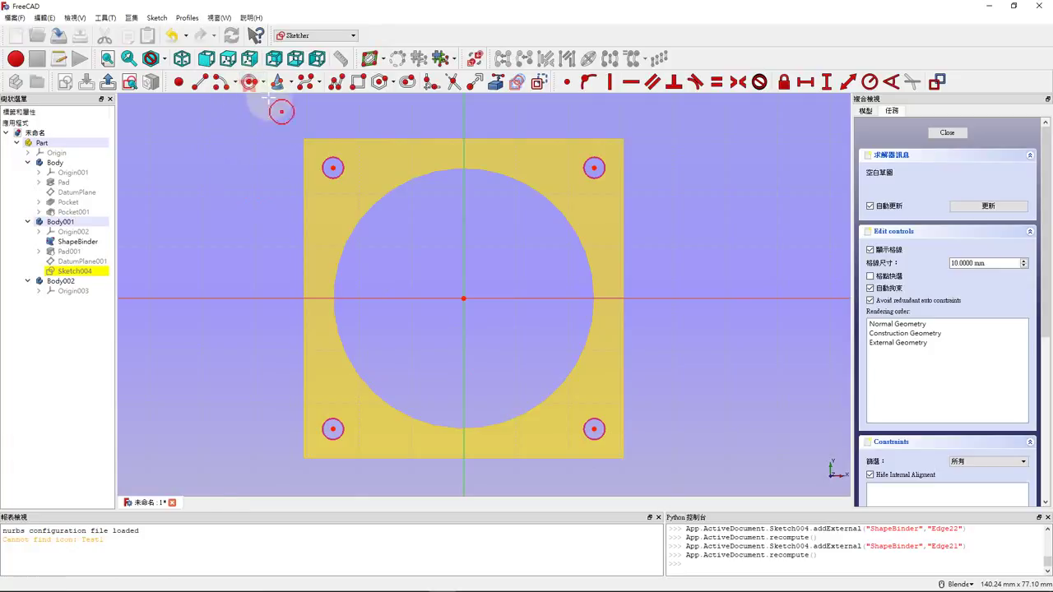
left_click(372, 172)
left_click(383, 172)
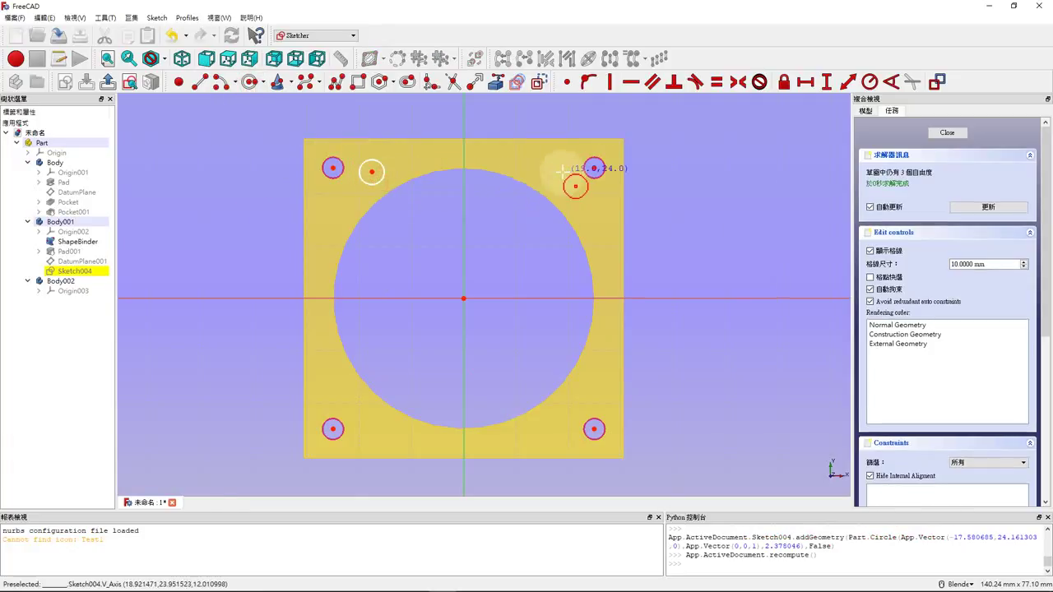
left_click(559, 170)
left_click(569, 171)
left_click(361, 413)
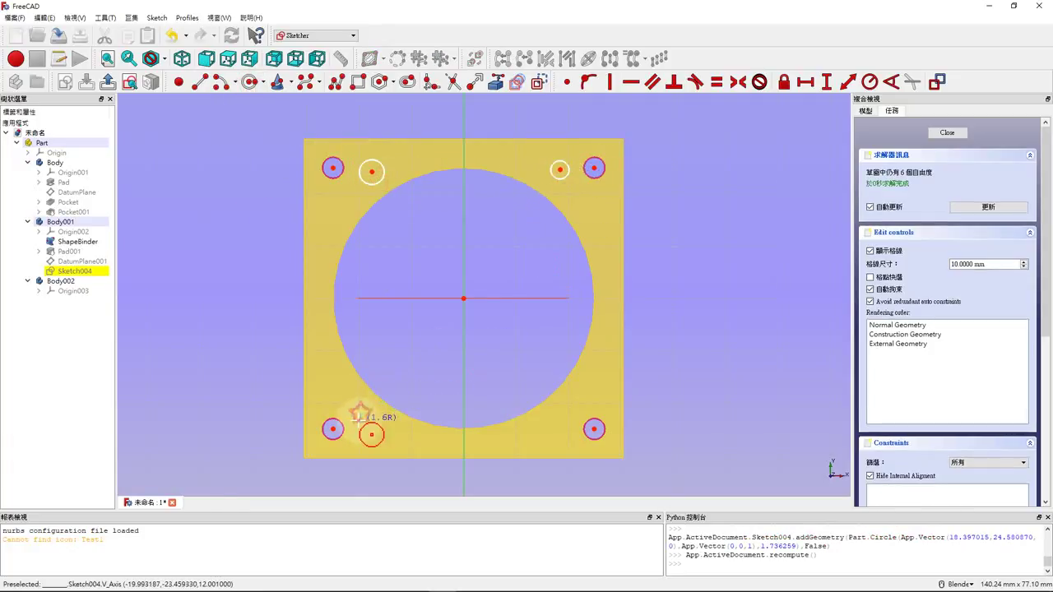
left_click(375, 415)
left_click(587, 399)
left_click(599, 401)
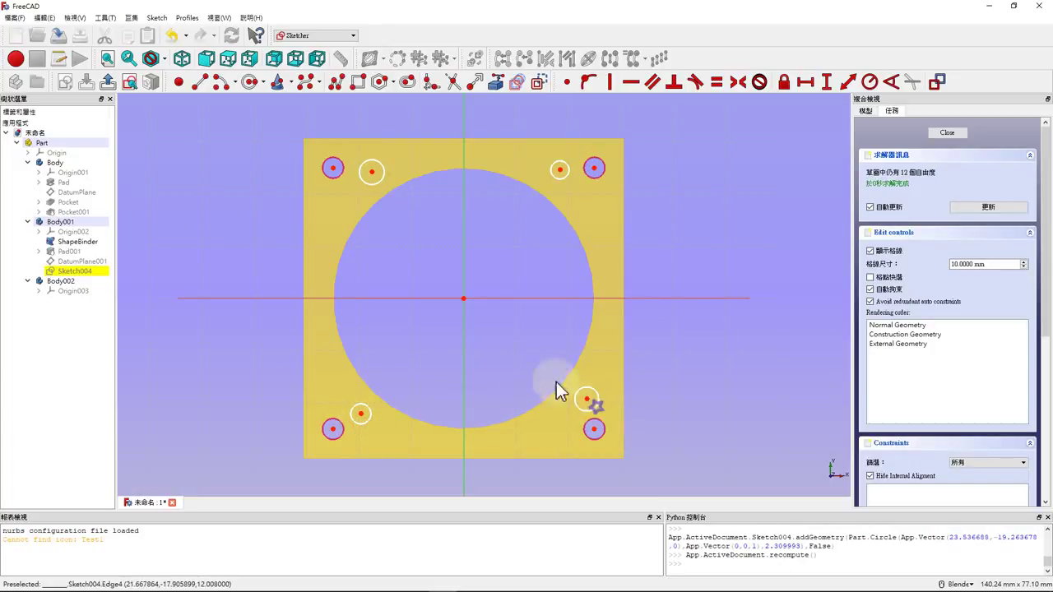
right_click(557, 382)
Make all four circles equal in size to the top-left corner hole.
left_click(373, 183)
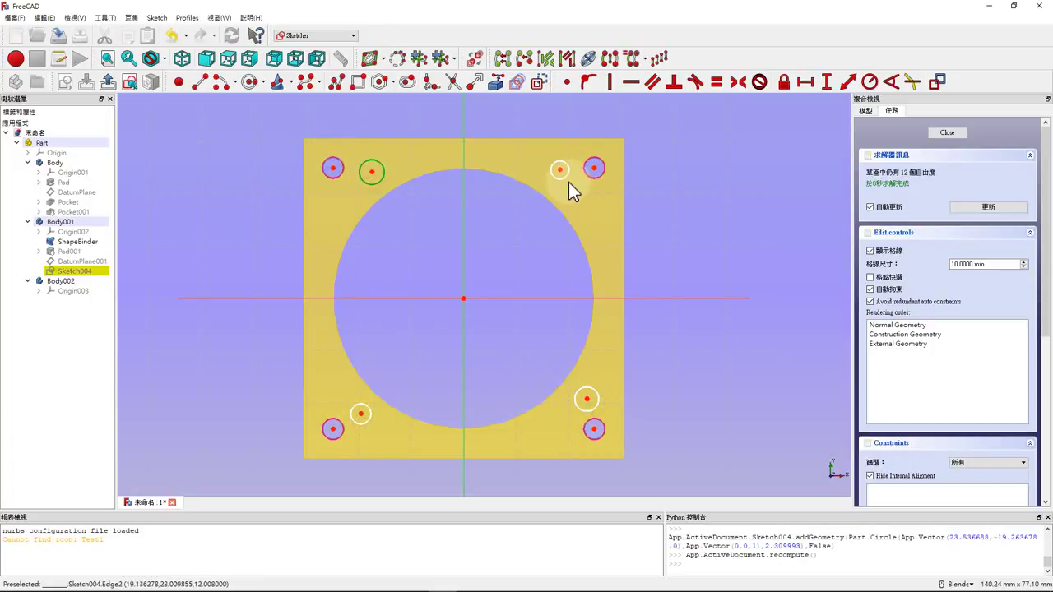
left_click(565, 180)
left_click(583, 405)
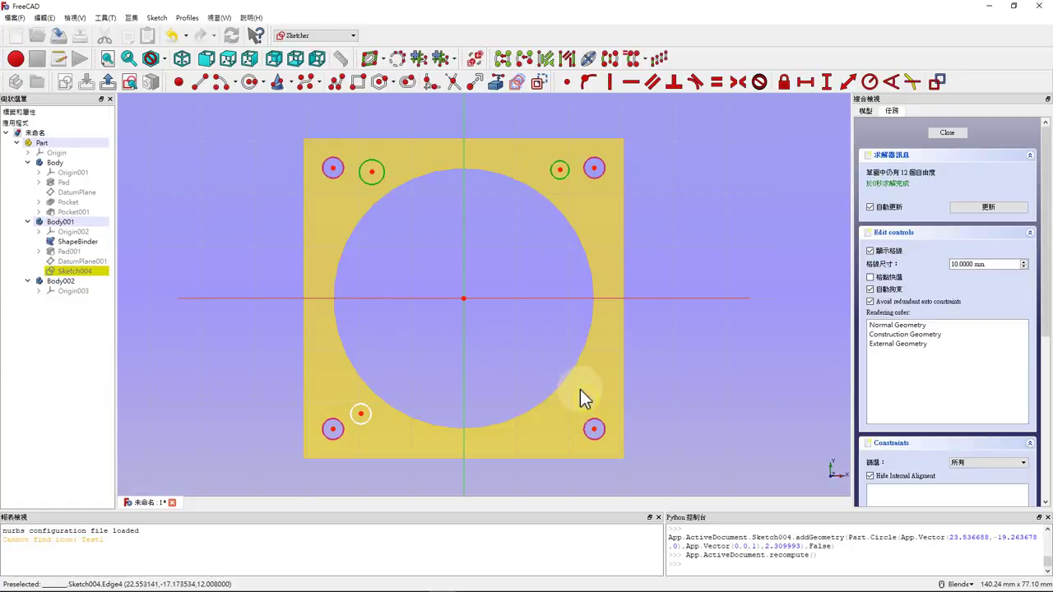
left_click(367, 421)
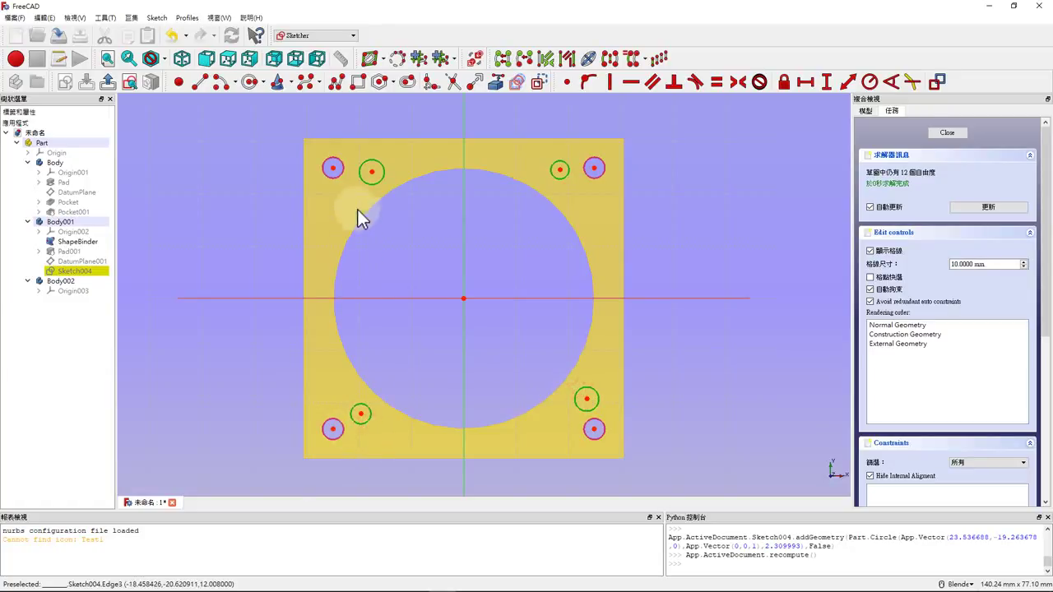
left_click(338, 166)
key("e")
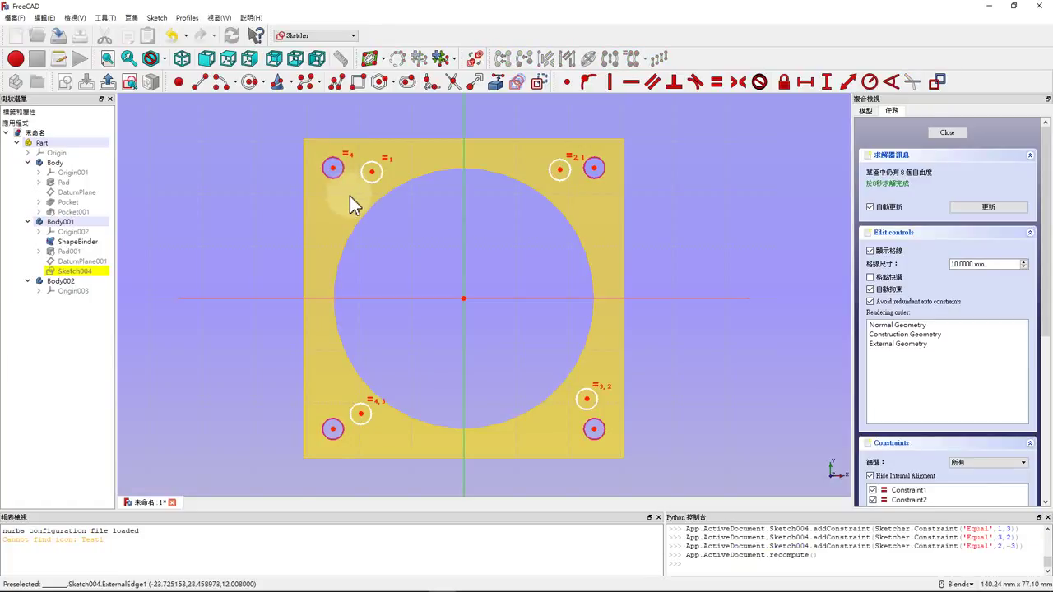
Make each circle's centre coincide with its corner hole's centre.
left_click(333, 168)
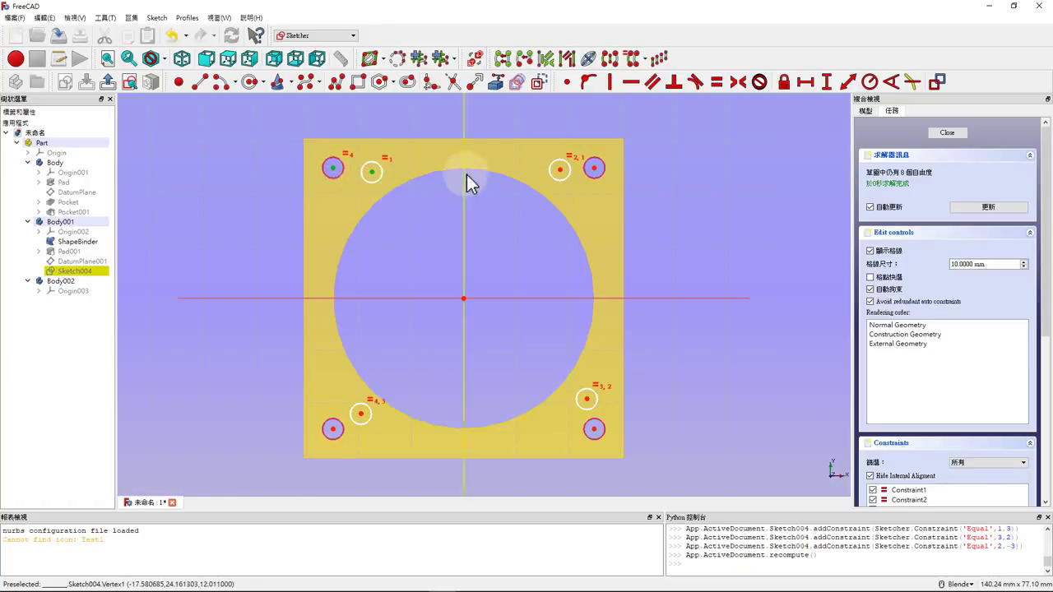
left_click(570, 83)
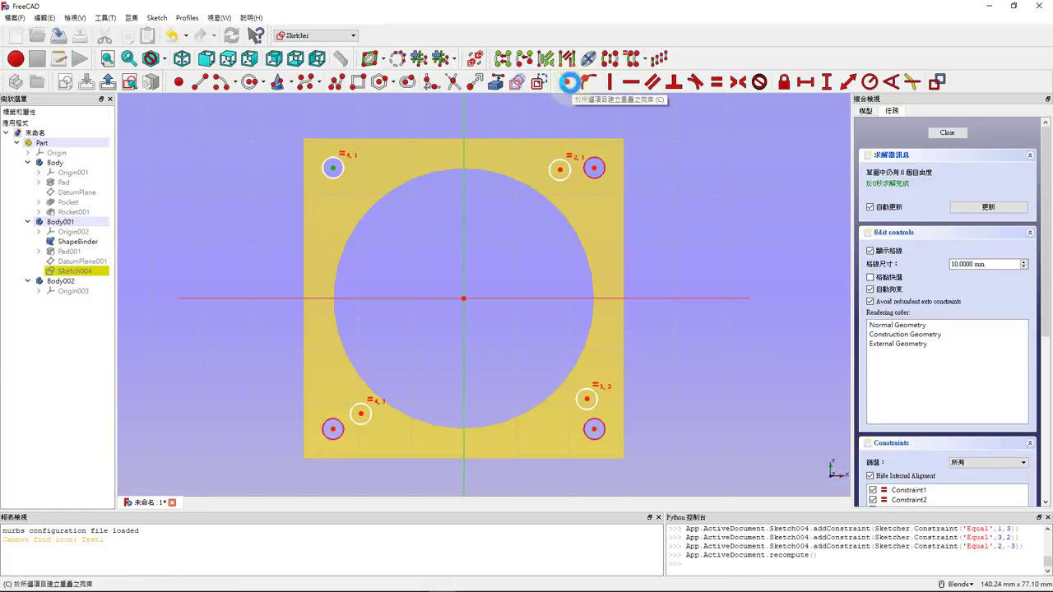
left_click(561, 170)
left_click(594, 170)
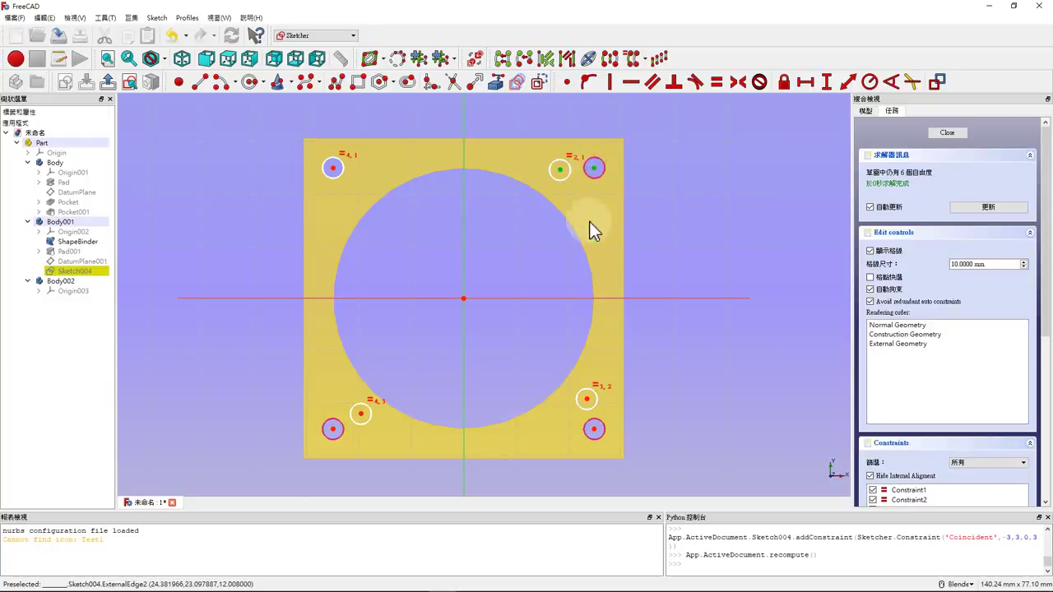
key("c")
left_click(587, 402)
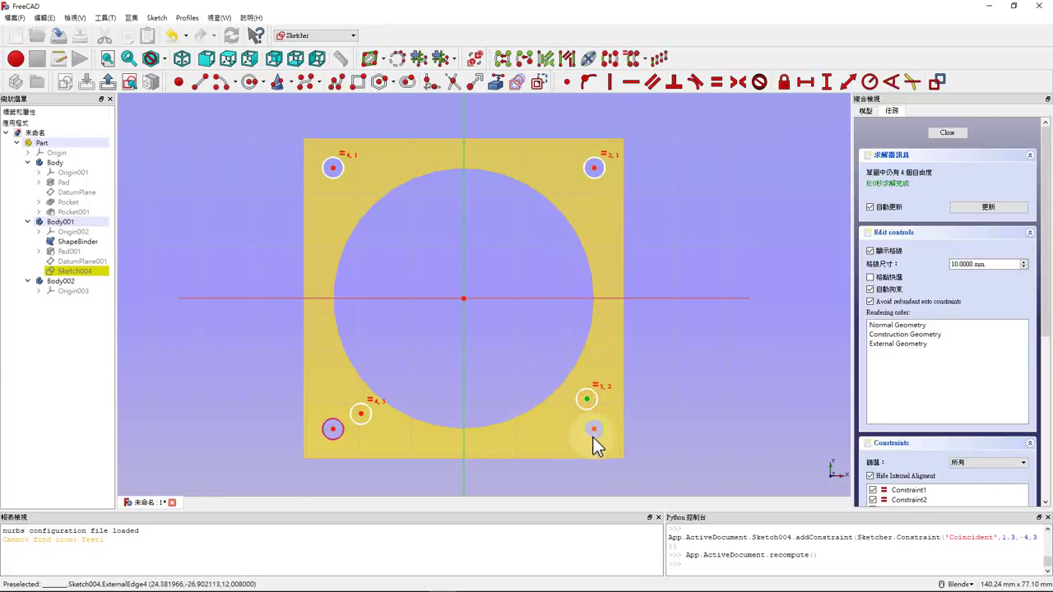
left_click(594, 429)
key("c")
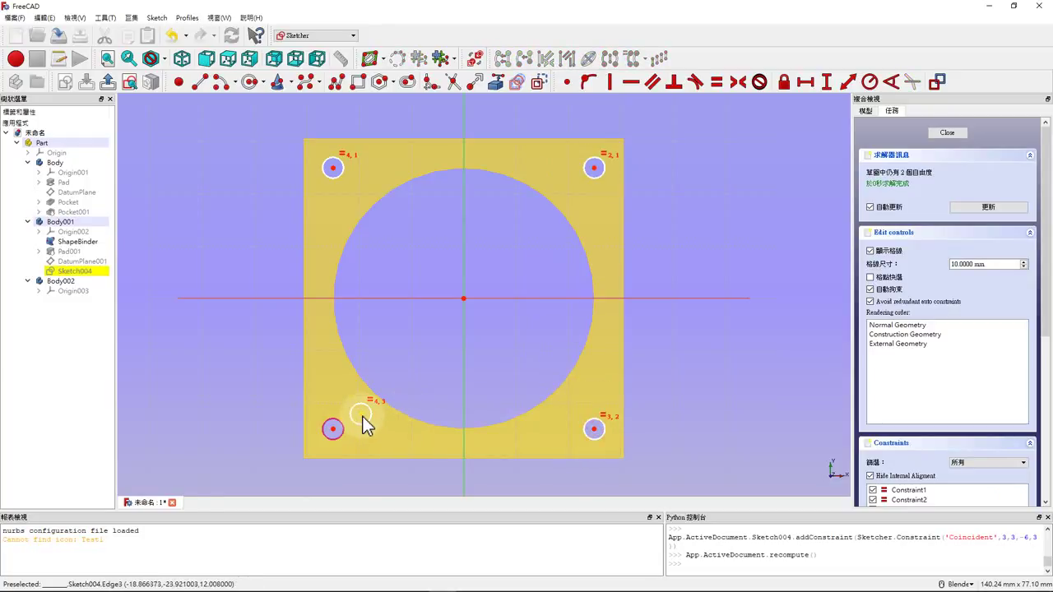
left_click(361, 415)
left_click(332, 429)
key("c")
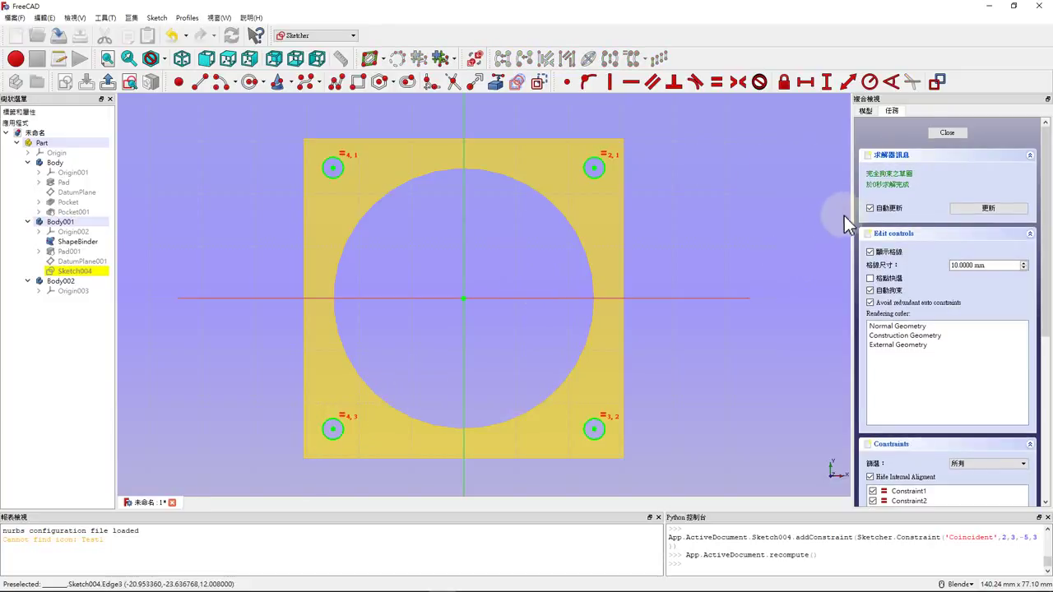
Close Sketch004 and show the Pad001 solid again.
left_click(945, 133)
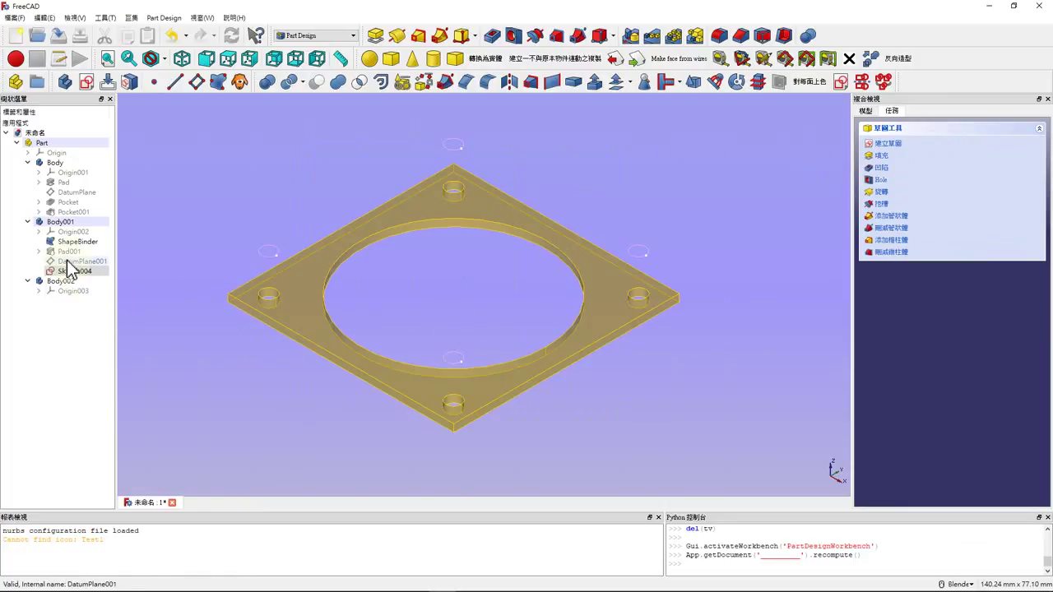
left_click(70, 252)
key("space")
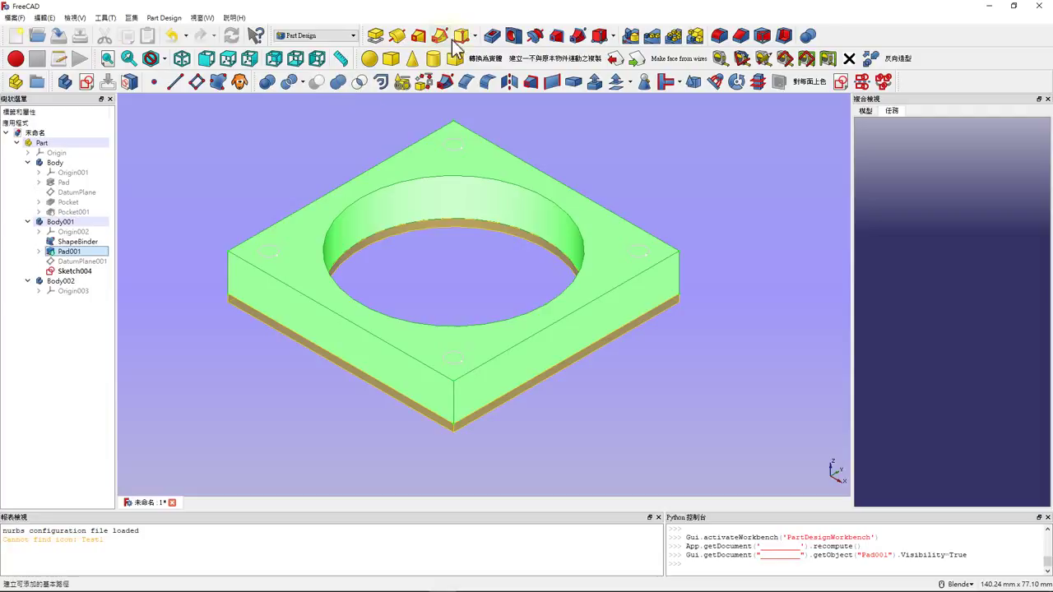
Pocket Sketch004's circles with Type set to Up to face on the ShapeBinder face.
left_click(494, 35)
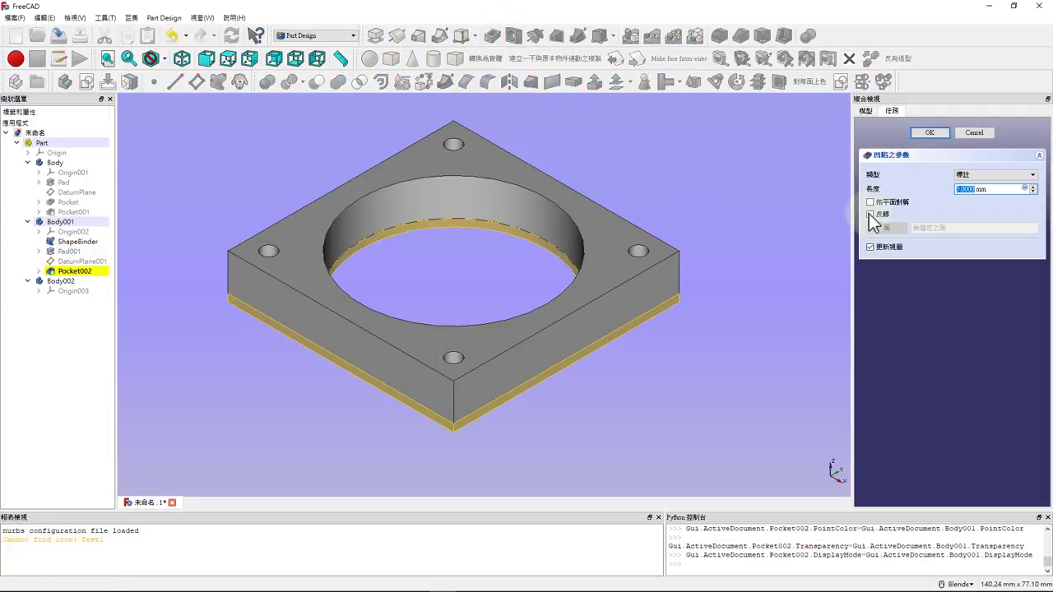
middle_click_drag(742, 411, 623, 280)
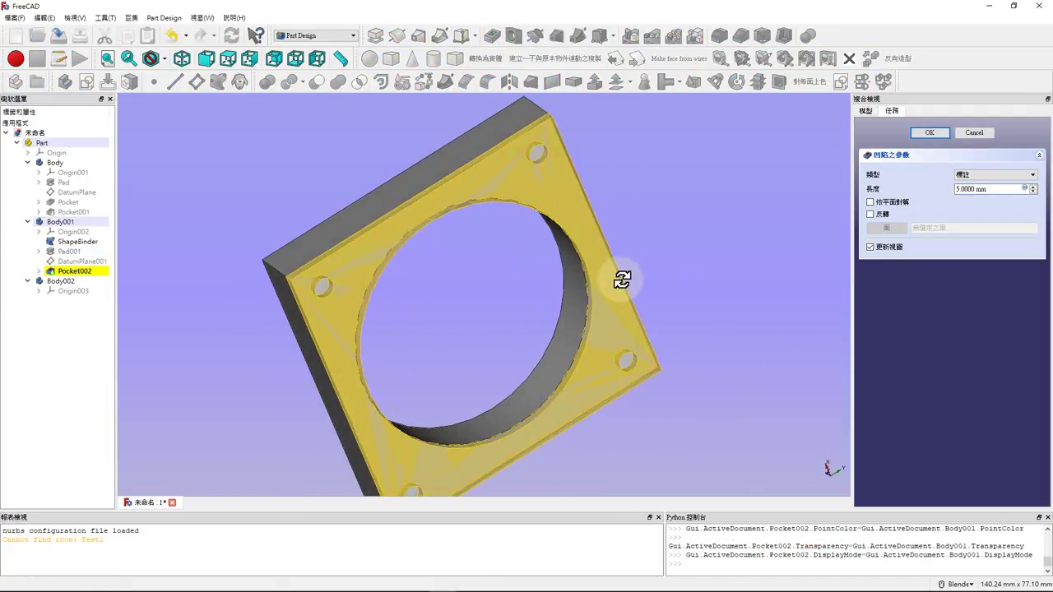
left_click(970, 176)
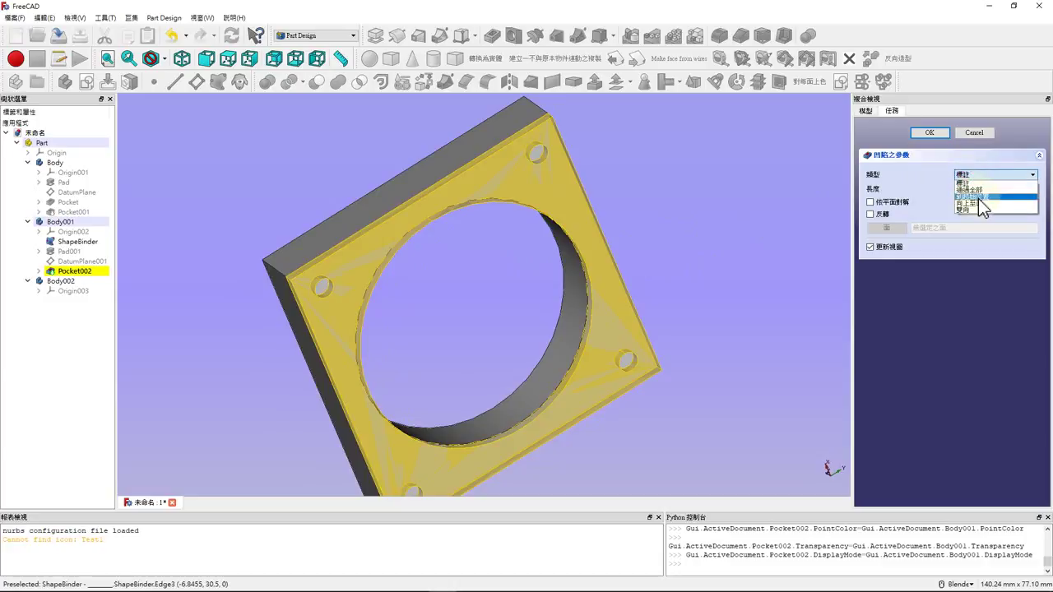
left_click(975, 203)
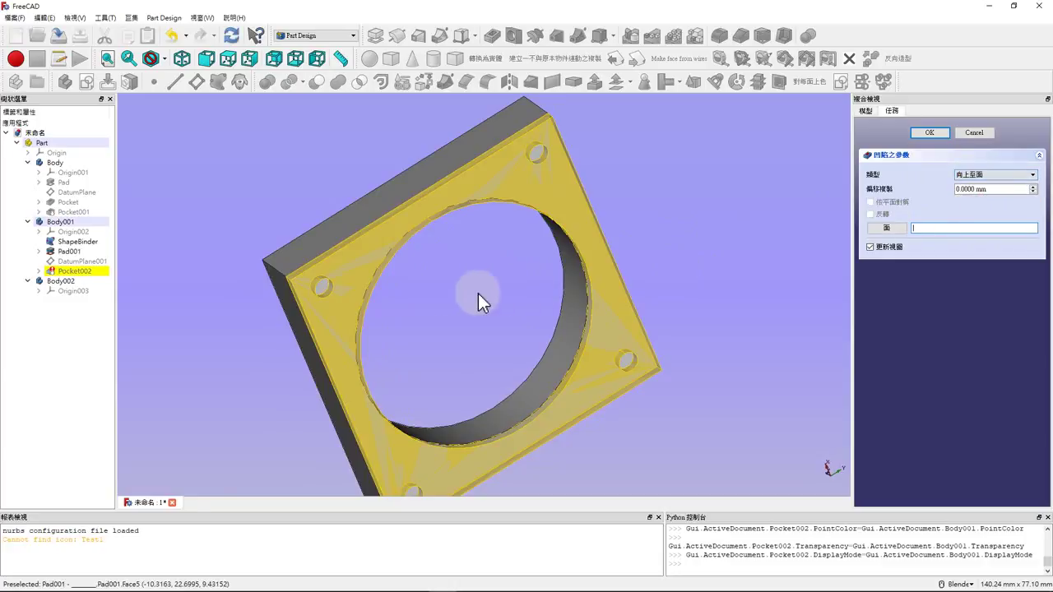
left_click(326, 289)
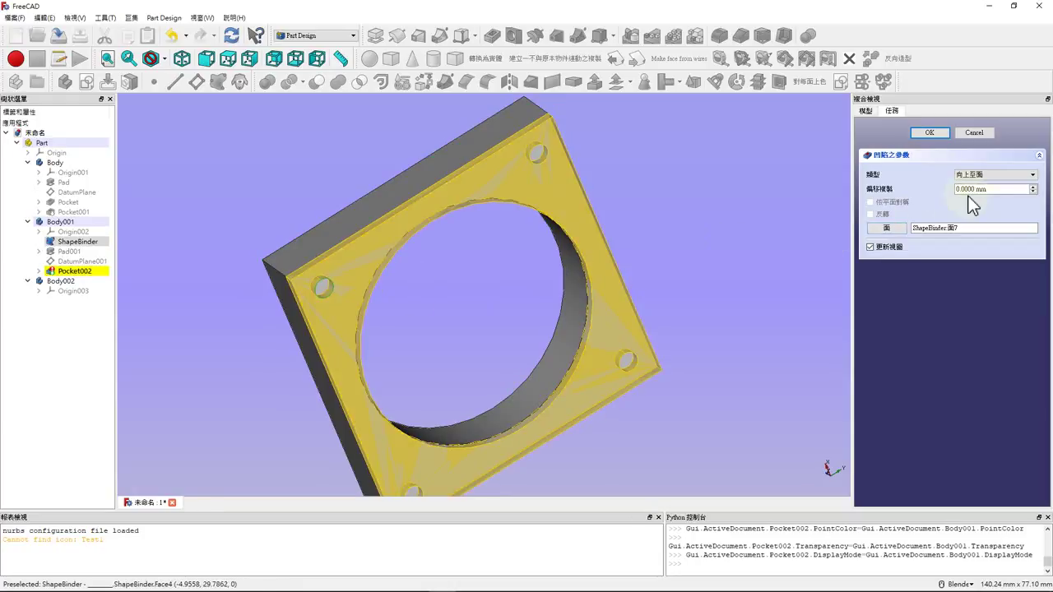
left_click(996, 174)
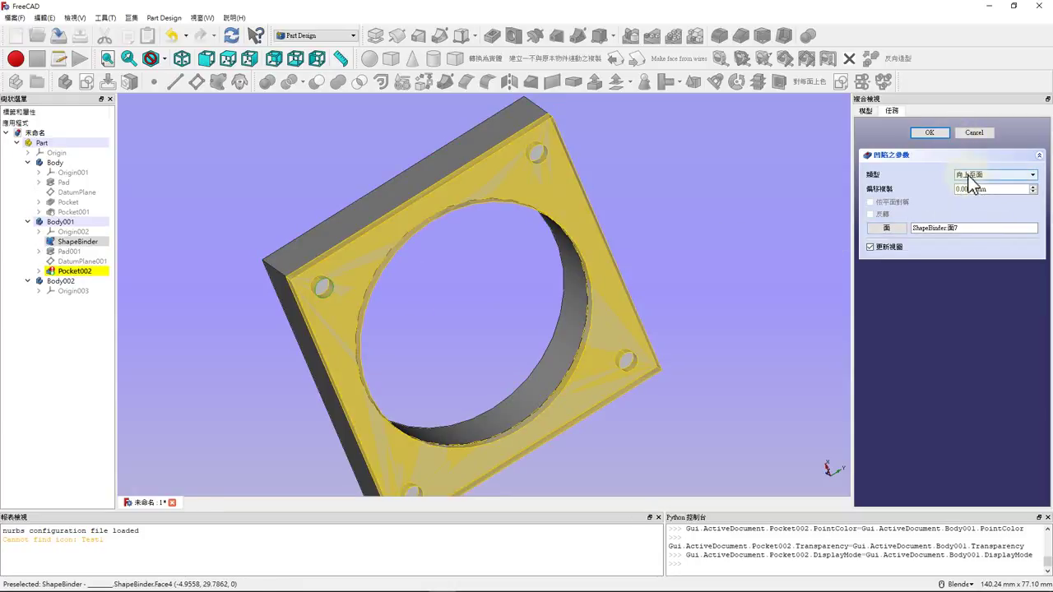
left_click(987, 183)
left_click(996, 175)
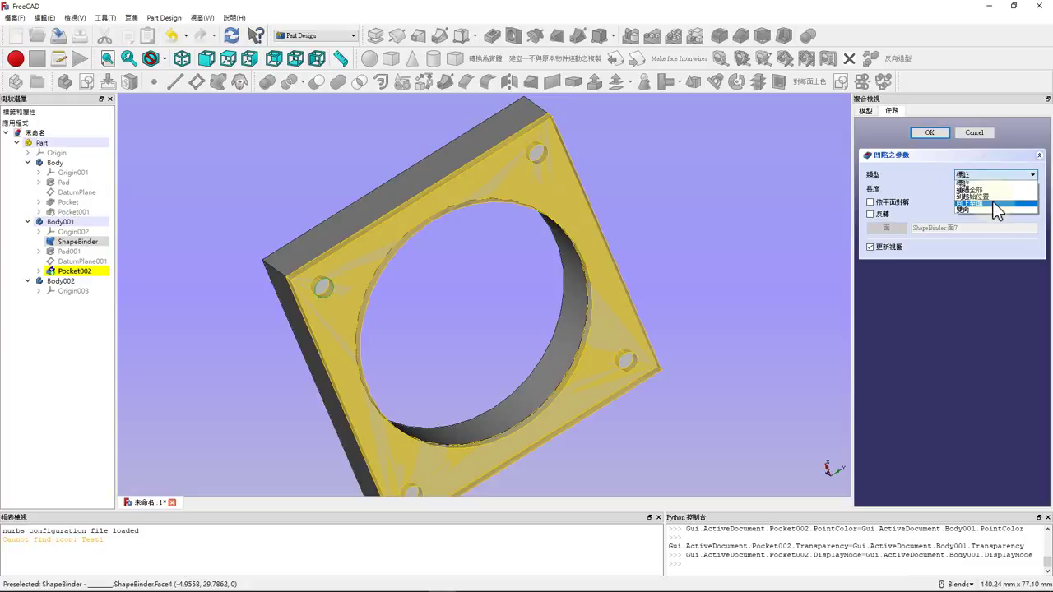
left_click(979, 204)
Change the pocket Type to Through all after inspecting the holes.
scroll(304, 285, "up", 3)
scroll(391, 317, "up", 3)
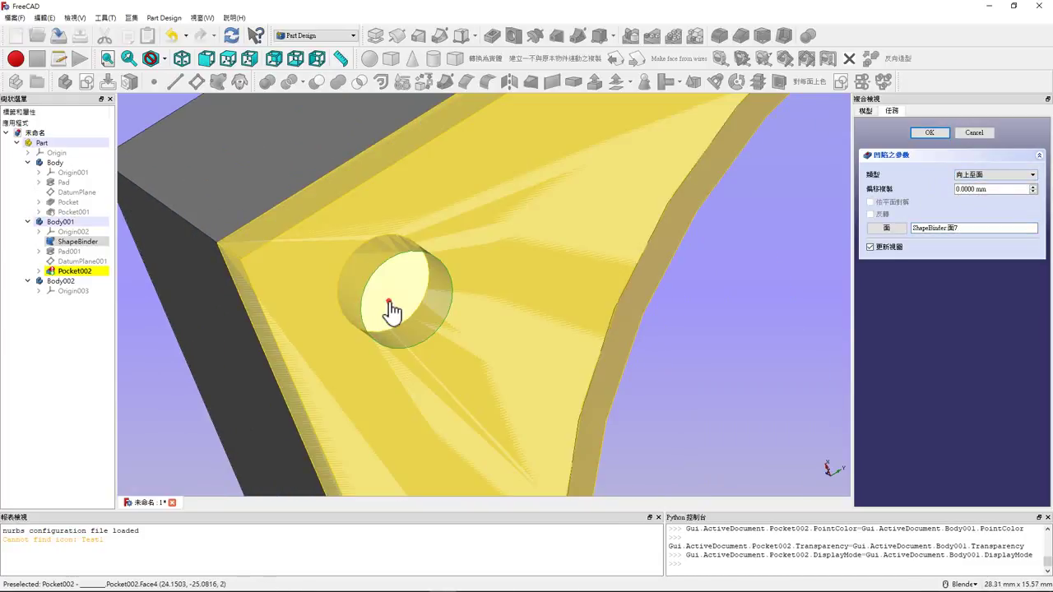
scroll(392, 311, "down", 5)
mouse_move(390, 291)
middle_mouse_down()
mouse_move(710, 315)
mouse_move(485, 283)
mouse_move(419, 252)
mouse_move(463, 266)
middle_mouse_up()
scroll(464, 260, "up", 3)
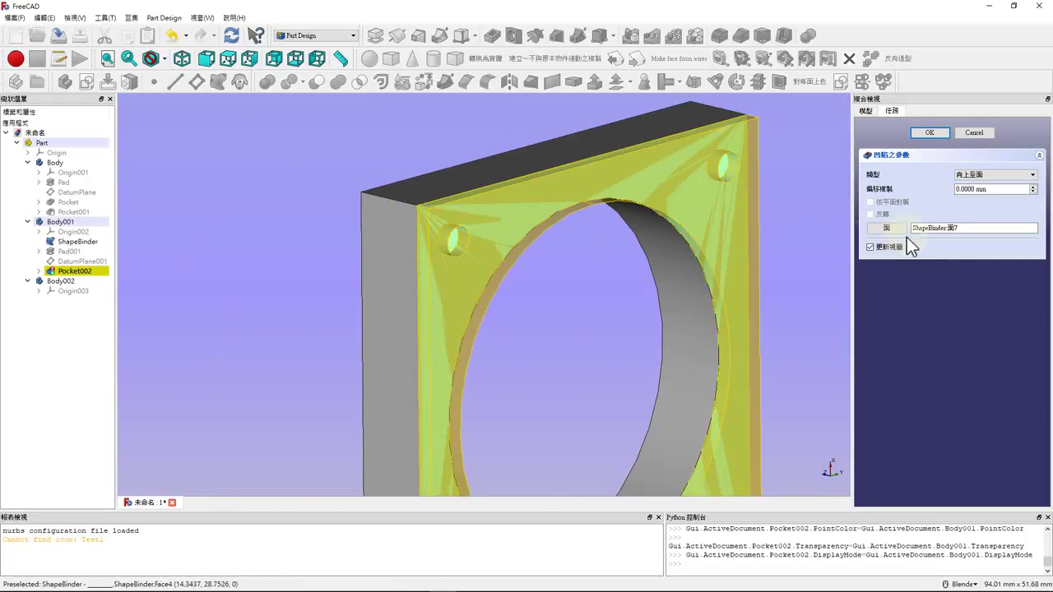
scroll(534, 261, "down", 3)
scroll(534, 264, "up", 1)
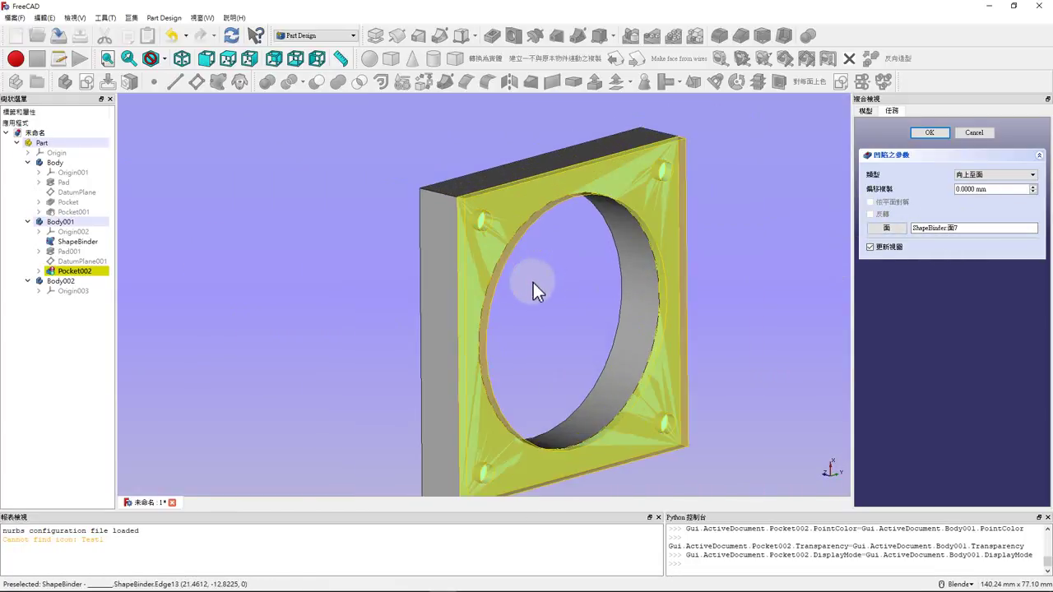
mouse_move(534, 283)
middle_mouse_down()
mouse_move(482, 242)
mouse_move(536, 313)
mouse_move(660, 380)
middle_mouse_up()
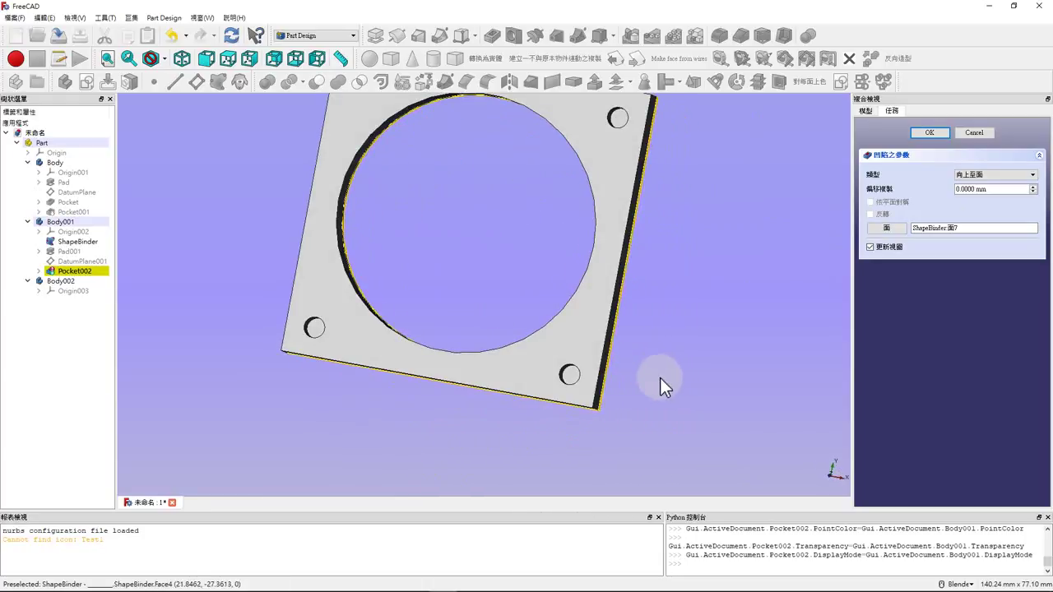
left_click(992, 176)
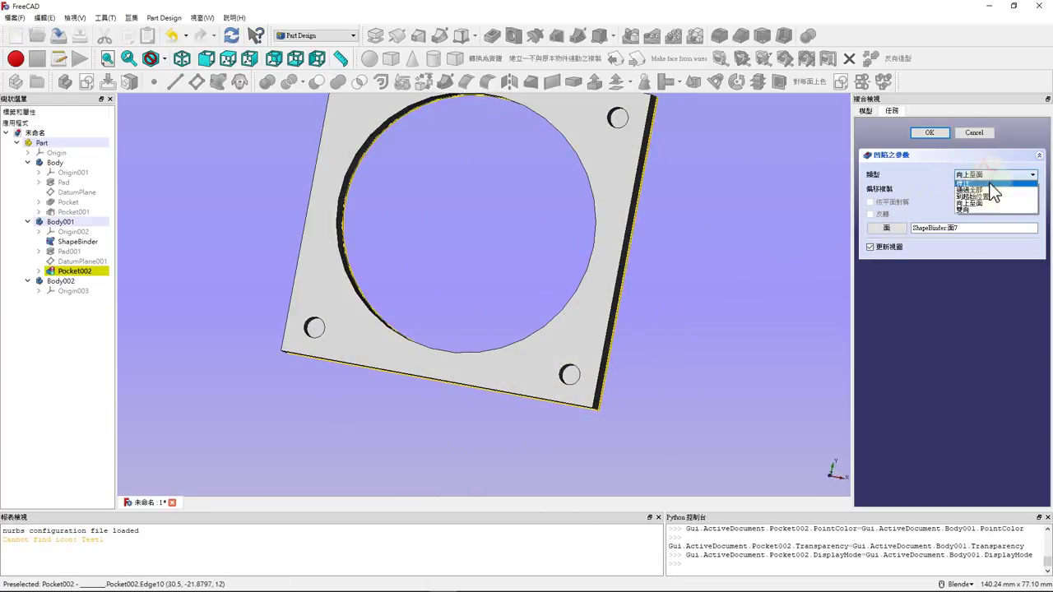
left_click(992, 192)
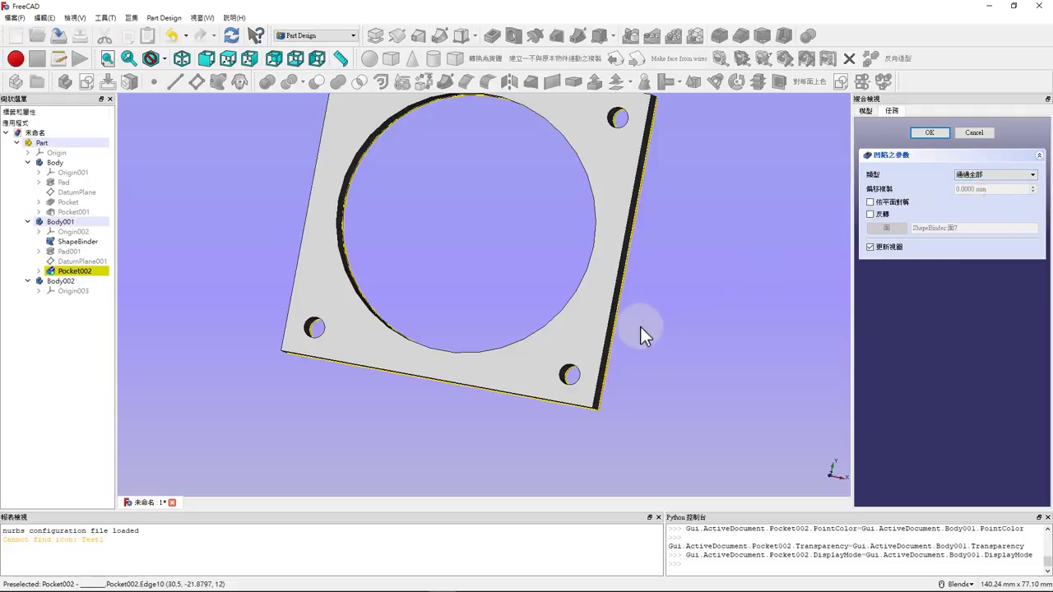
Confirm the through-all pocket and orbit the plate to inspect its thickness.
left_click(930, 133)
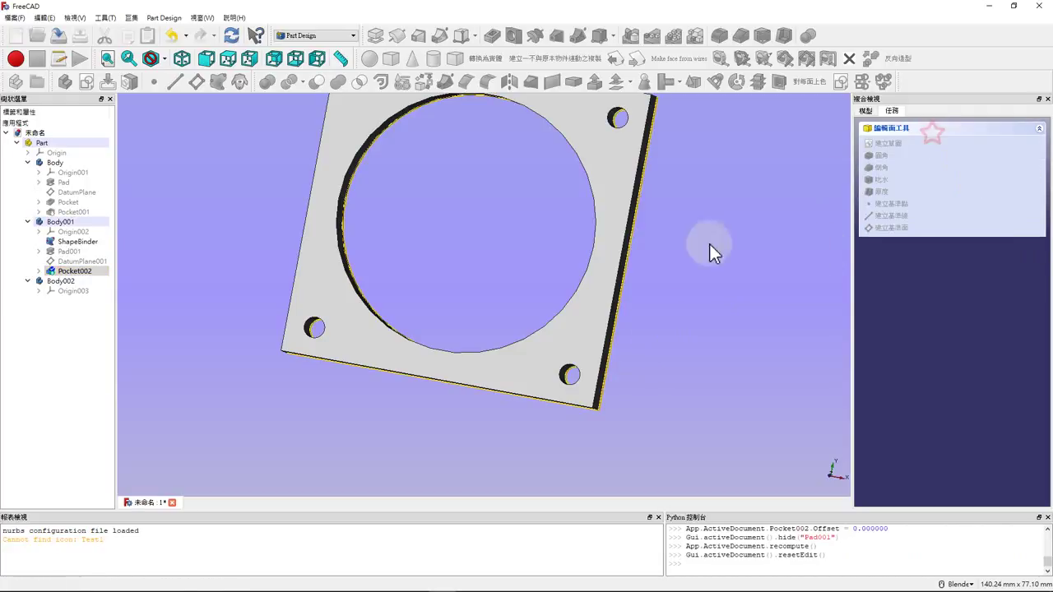
scroll(522, 368, "up", 3)
scroll(503, 365, "down", 5)
scroll(497, 362, "up", 2)
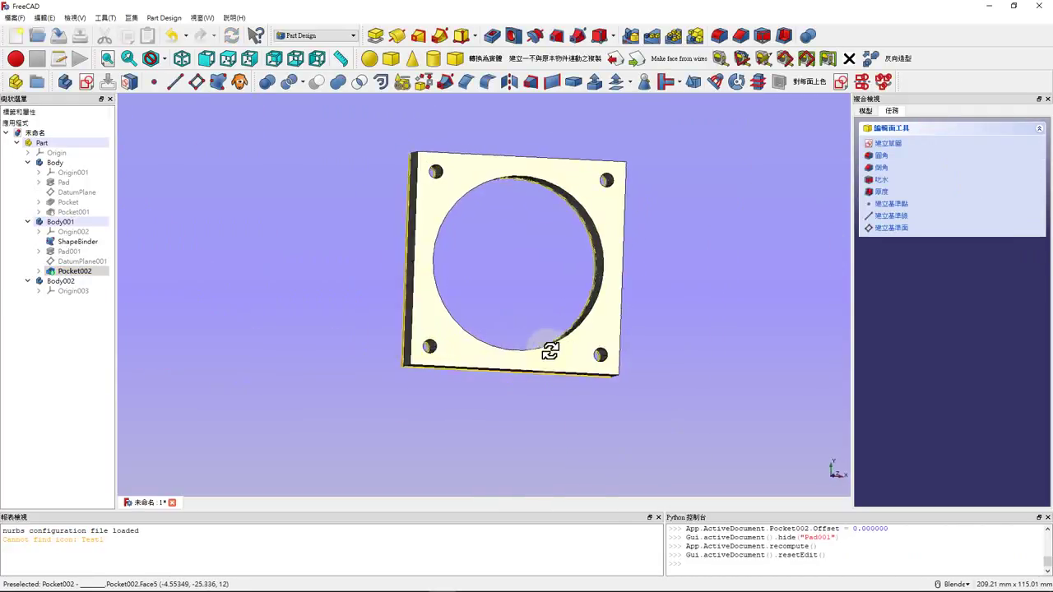
middle_click_drag(546, 348, 506, 339)
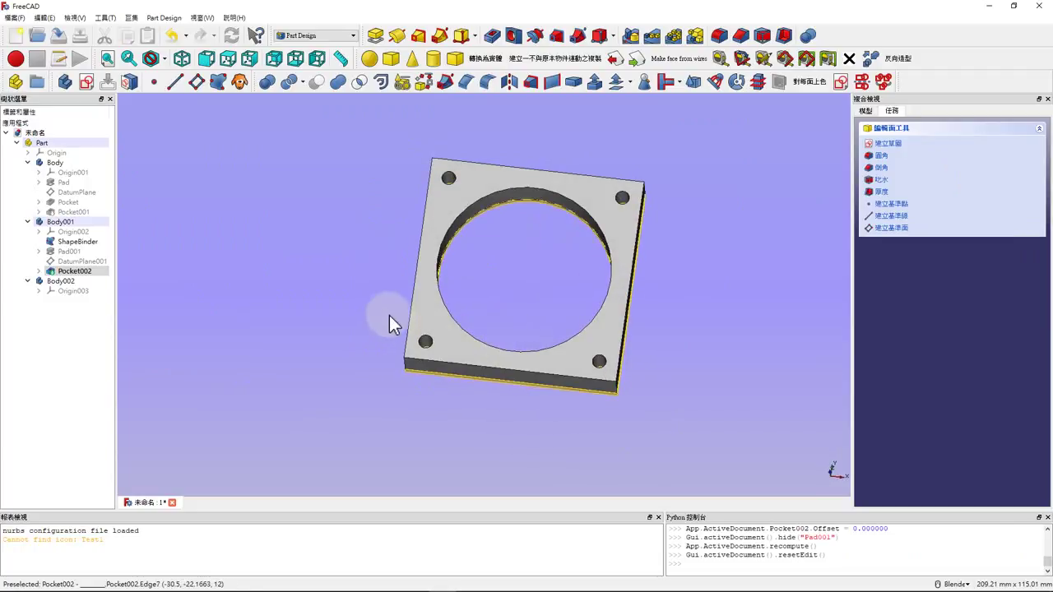
left_click(383, 306)
scroll(530, 250, "down", 2)
scroll(529, 251, "up", 2)
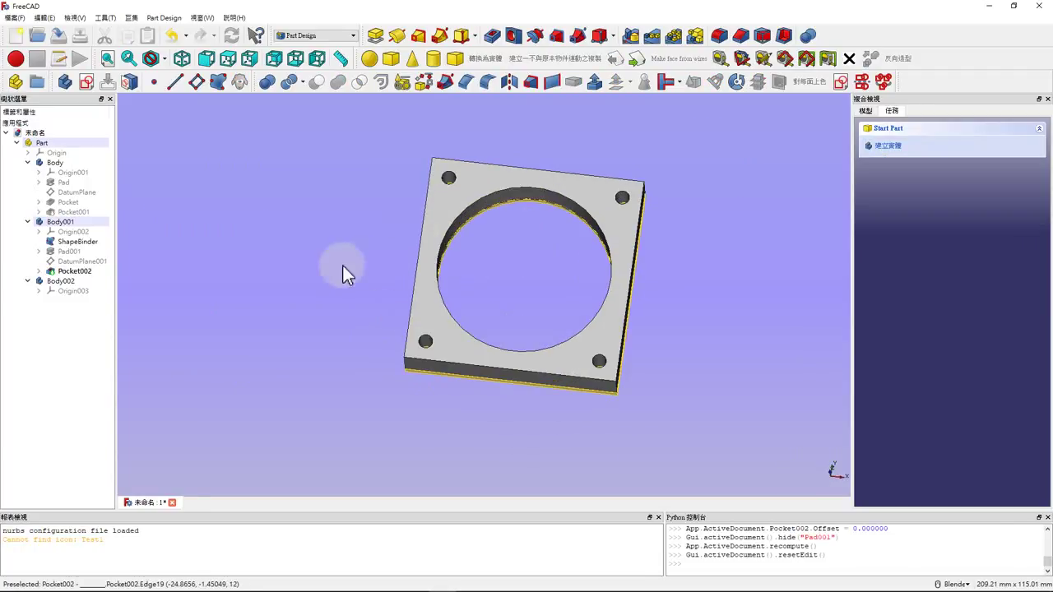
scroll(499, 271, "down", 2)
scroll(592, 317, "up", 2)
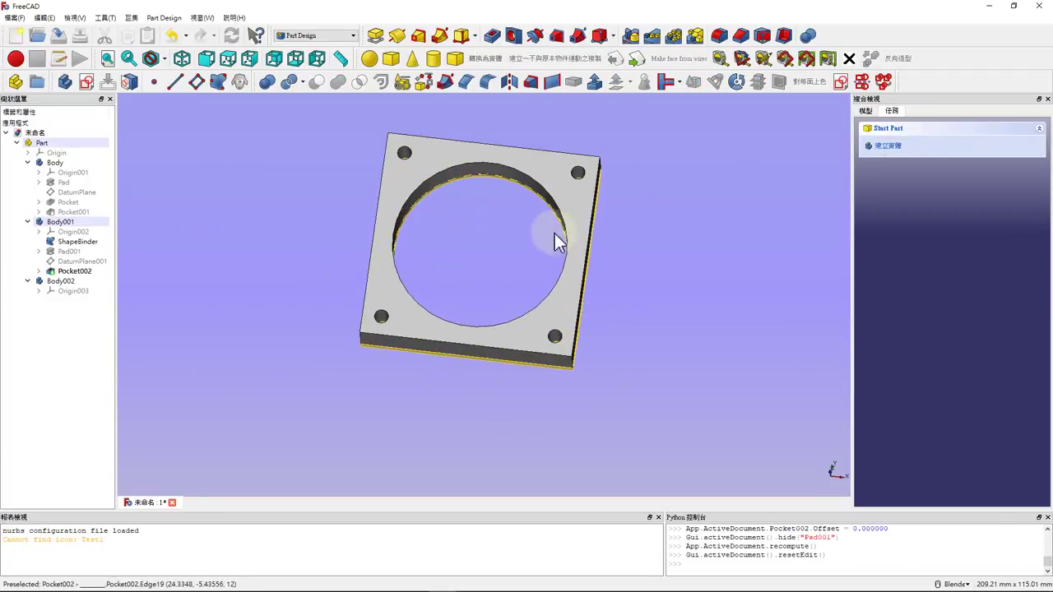
scroll(511, 191, "down", 2)
mouse_move(511, 196)
middle_mouse_down()
mouse_move(527, 137)
mouse_move(461, 292)
mouse_move(475, 214)
mouse_move(470, 322)
mouse_move(477, 313)
mouse_move(365, 182)
middle_mouse_up()
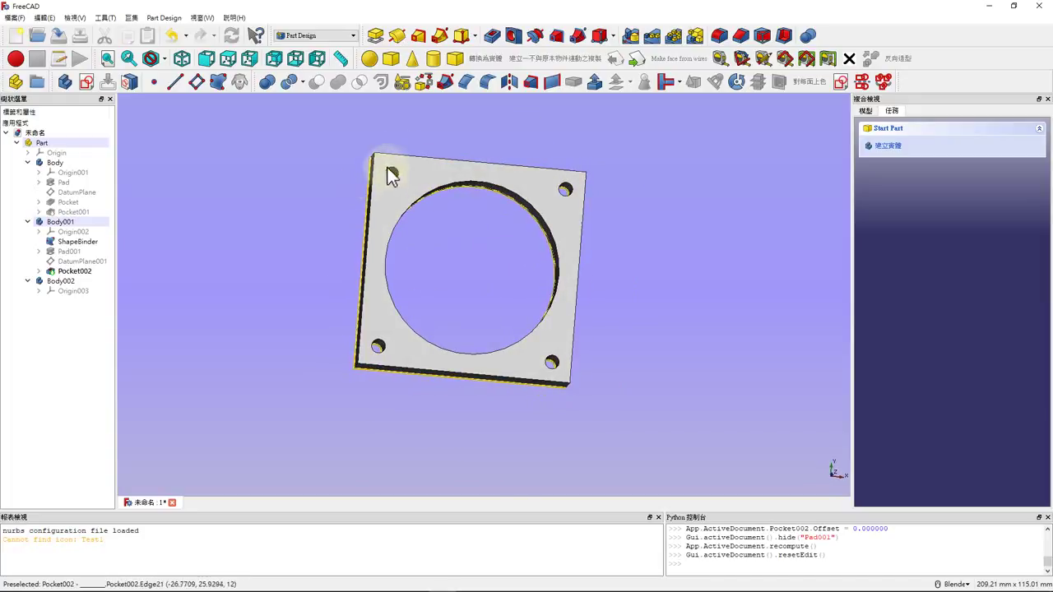
Expand the first body's Pad and Pocket to show their sketches, then select Pocket002.
left_click(65, 214)
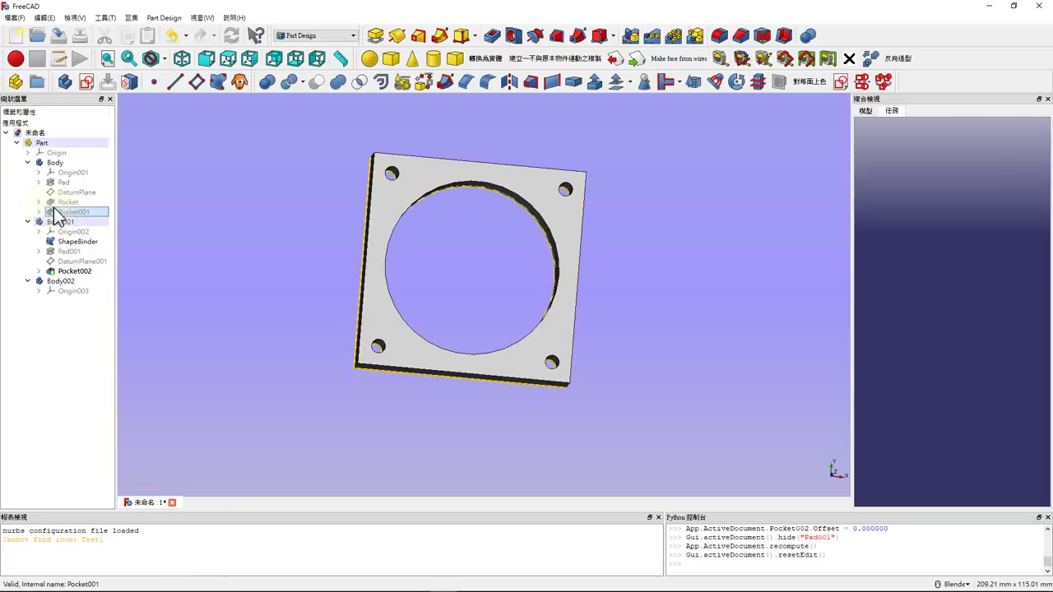
left_click(38, 202)
left_click(38, 182)
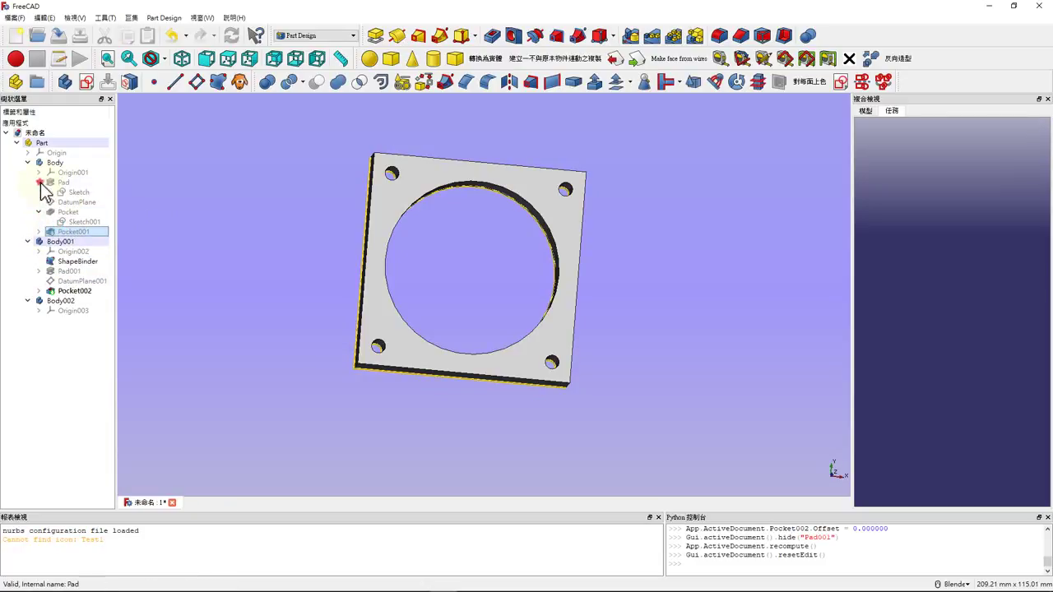
left_click(81, 193)
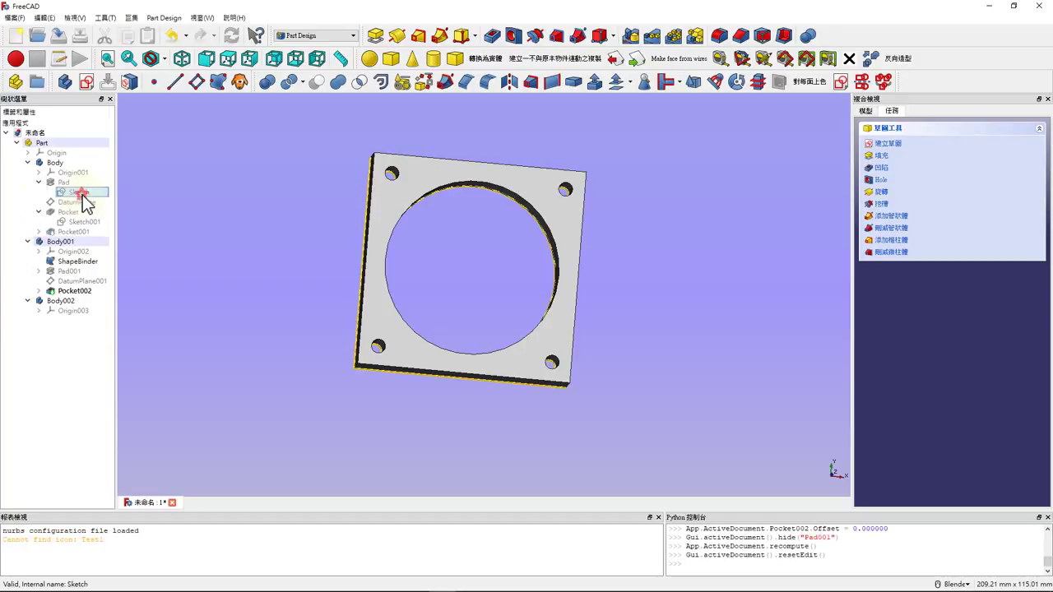
left_click(70, 292)
Hide the Pocket002 plate and the ShapeBinder.
key("space")
left_click(77, 261)
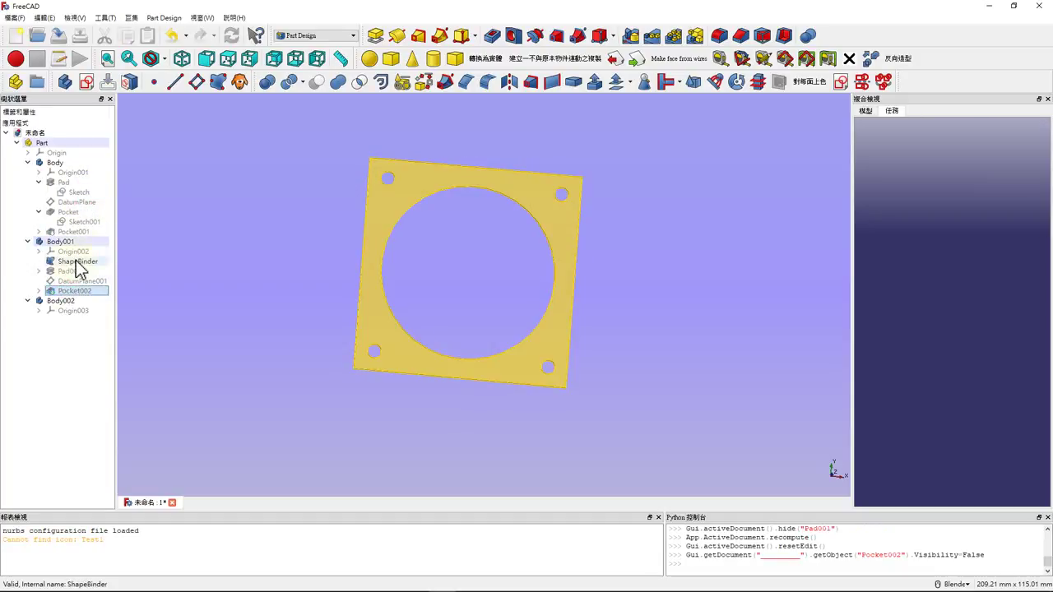
key("space")
Change the base plate sketch's width from 61 mm to 81 mm and close the sketch.
double_click(76, 193)
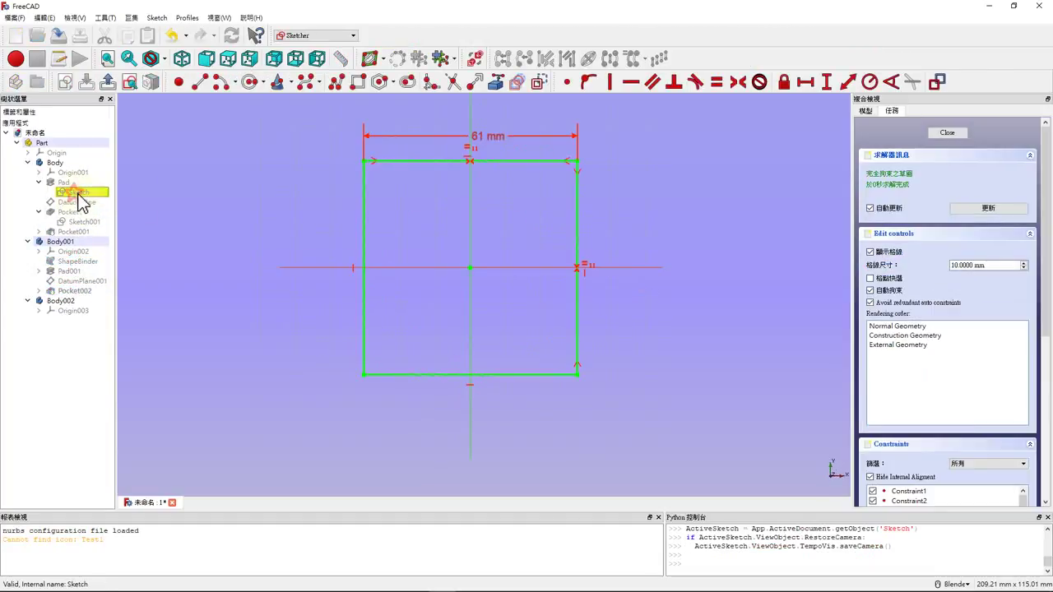
double_click(499, 145)
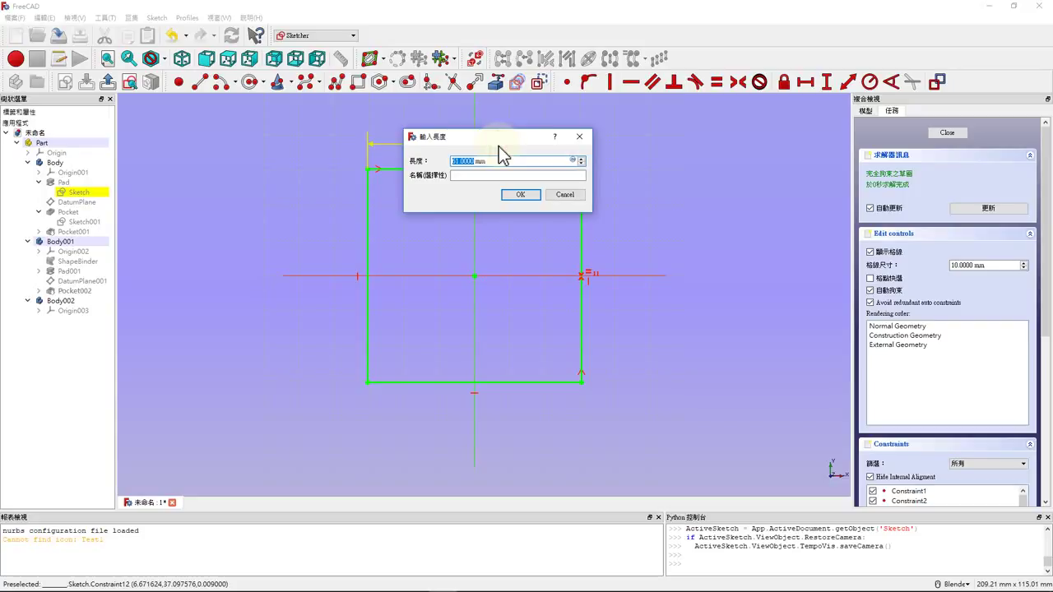
type("81")
key("Return")
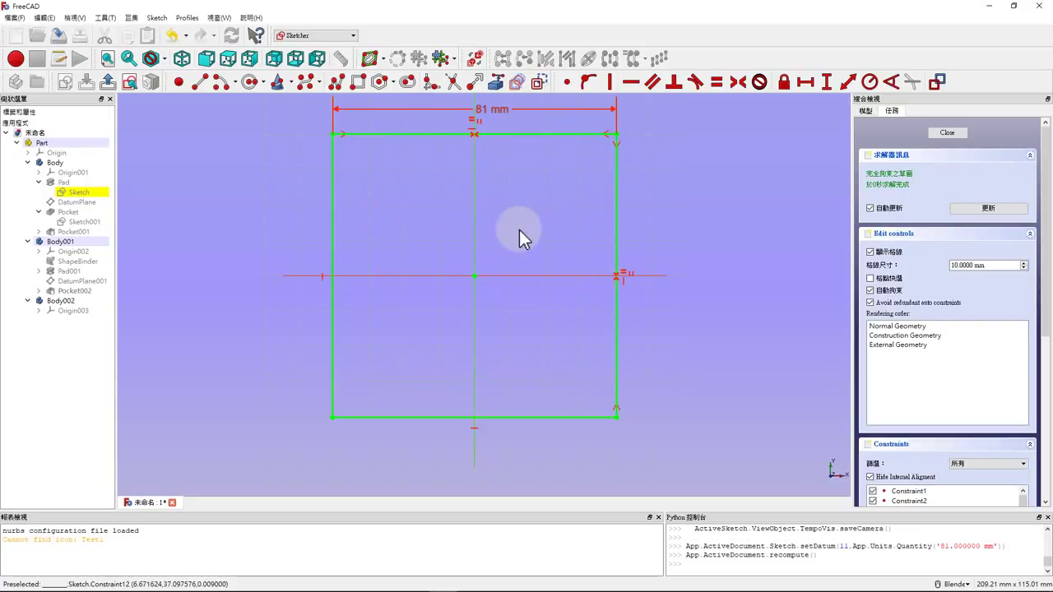
left_click(947, 132)
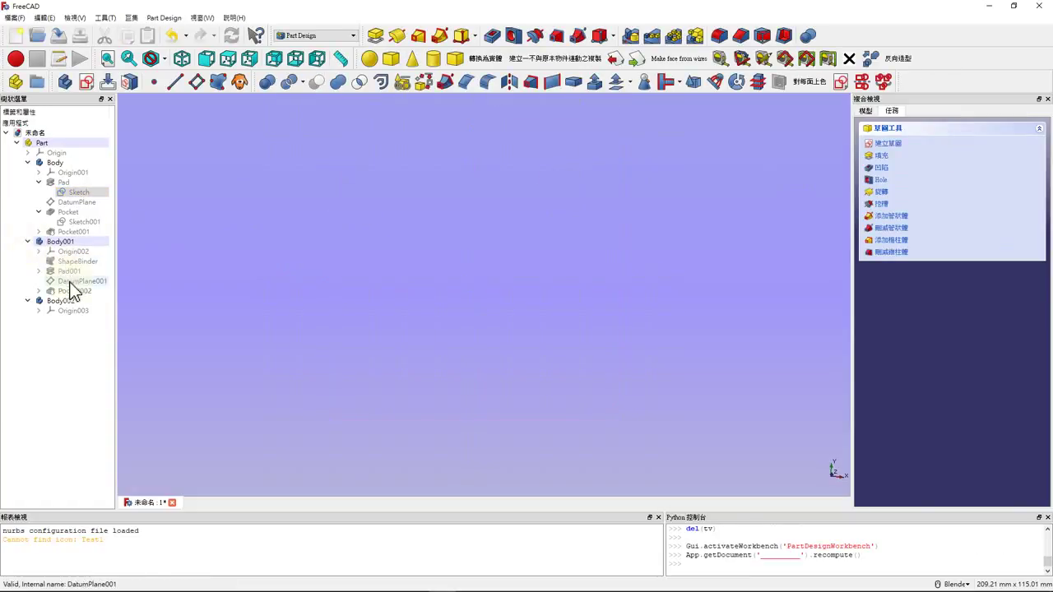
Unhide Pocket002 and Pocket001 and view the recomputed, wider holed plates stacked together.
left_click(72, 290)
key("space")
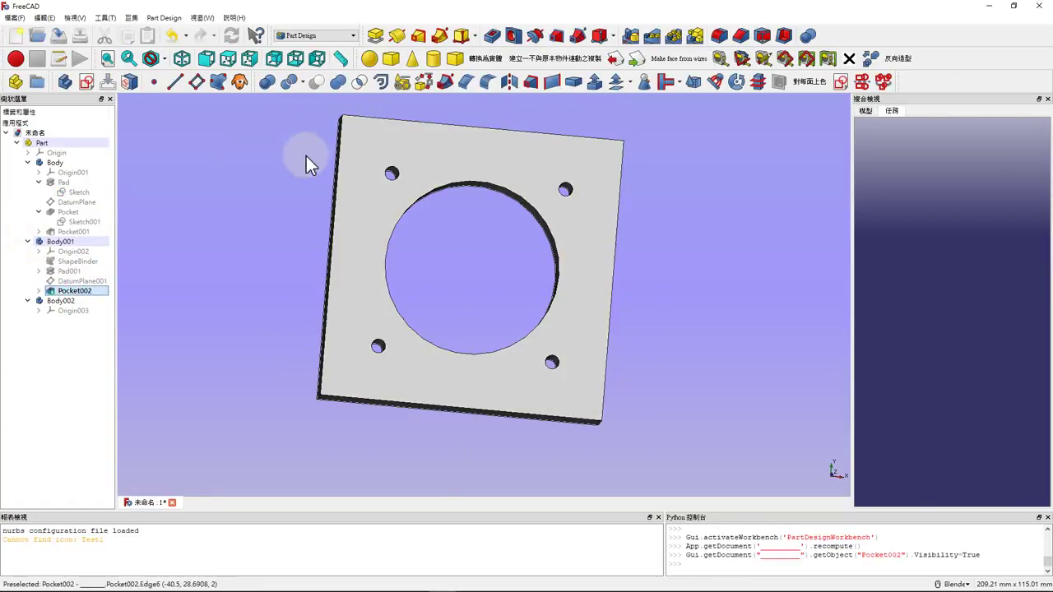
left_click(71, 235)
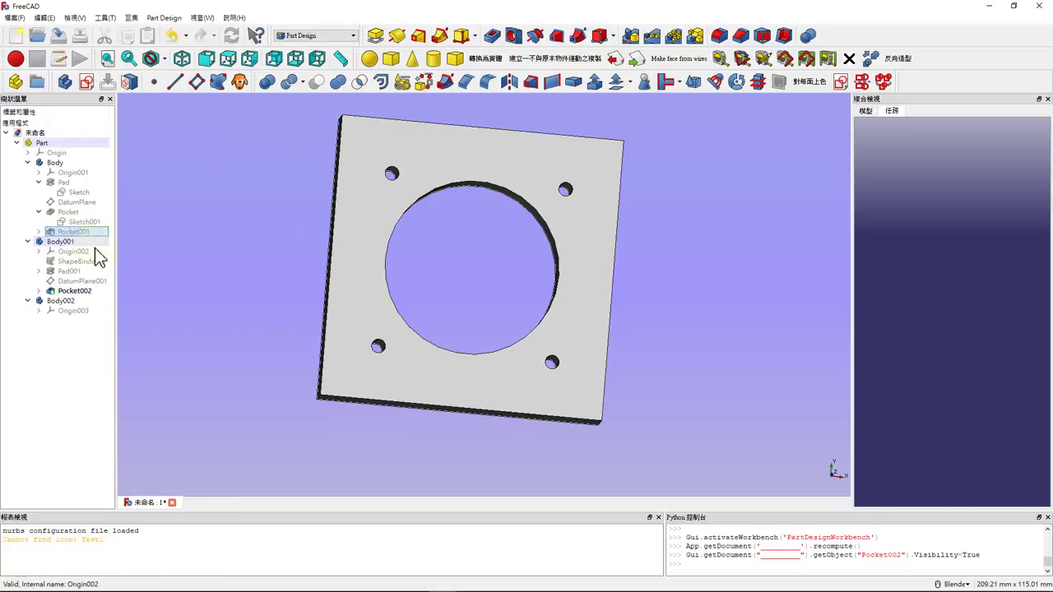
key("space")
left_click(339, 444)
middle_click_drag(340, 443, 430, 390)
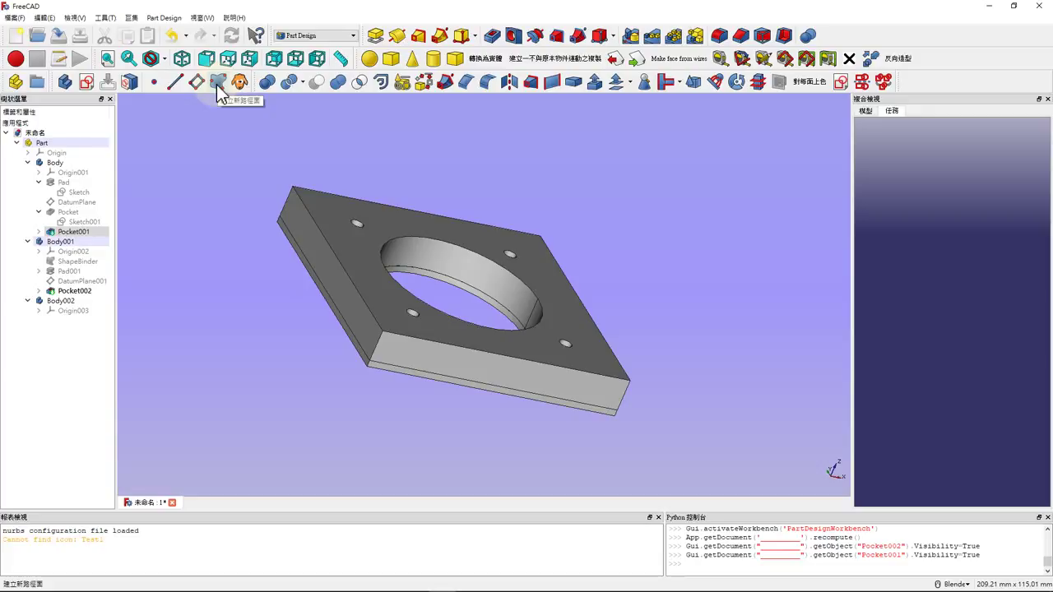
scroll(380, 365, "up", 2)
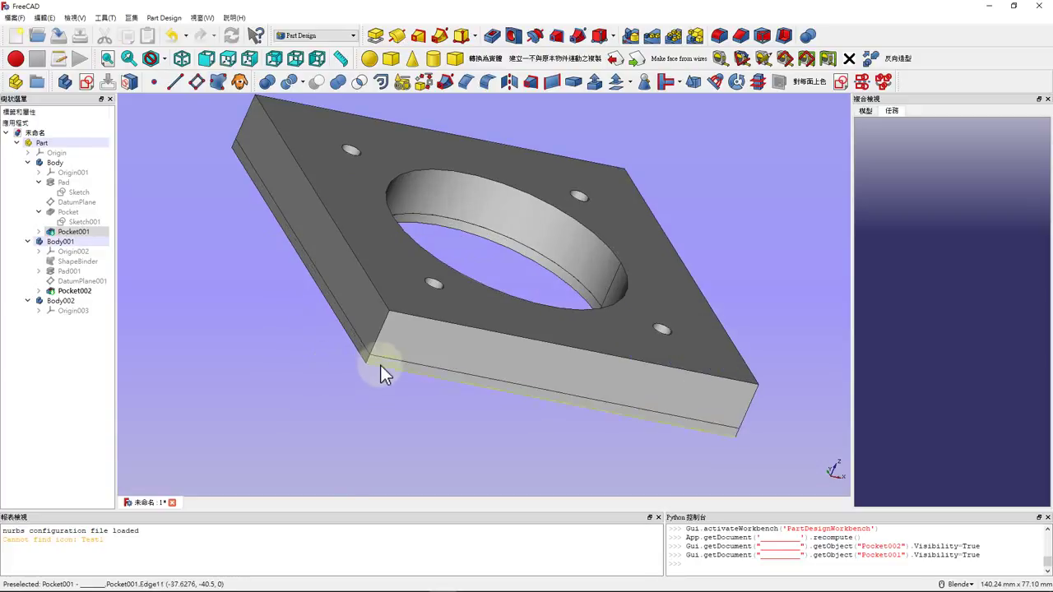
scroll(386, 354, "down", 2)
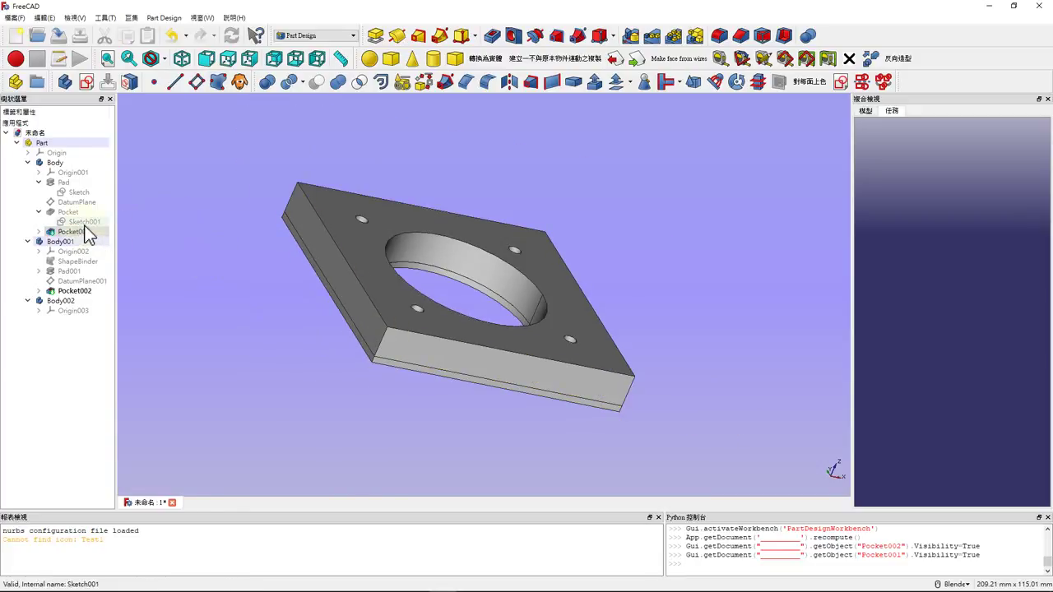
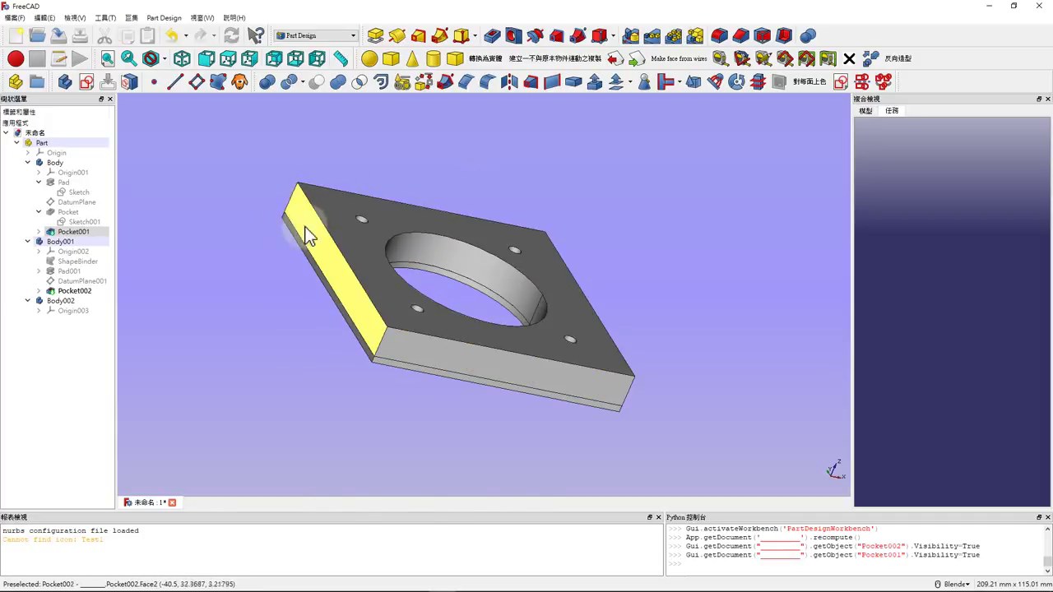
Orbit and zoom to view the plate face-on from slightly above.
mouse_move(305, 234)
middle_mouse_down()
mouse_move(501, 223)
mouse_move(400, 270)
middle_mouse_up()
scroll(399, 271, "up", 4)
scroll(529, 231, "down", 6)
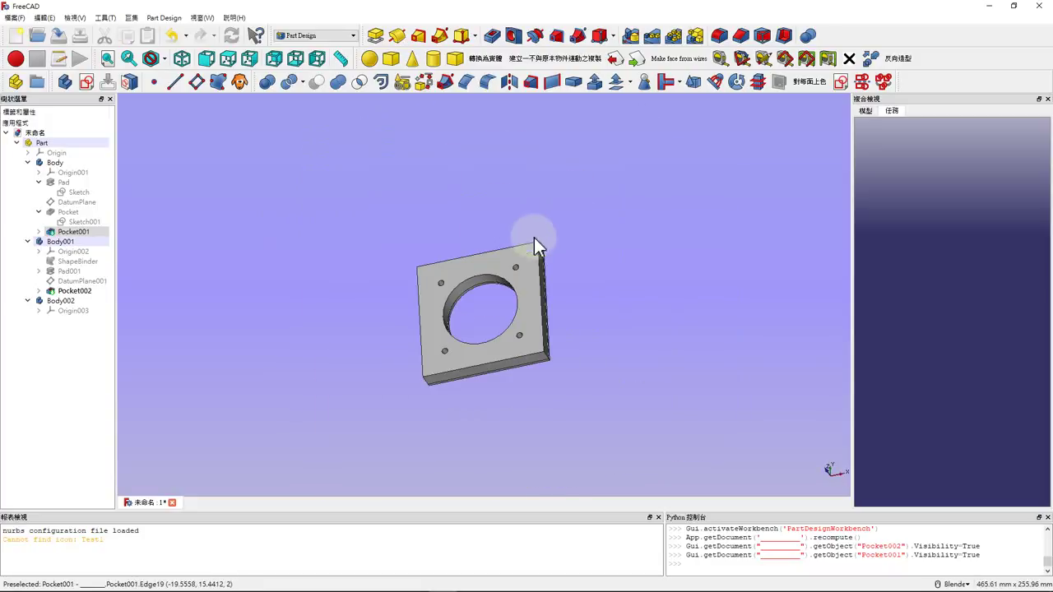
scroll(455, 365, "up", 2)
scroll(480, 292, "up", 2)
mouse_move(480, 292)
middle_mouse_down()
mouse_move(473, 285)
mouse_move(536, 312)
mouse_move(505, 207)
mouse_move(473, 259)
middle_mouse_up()
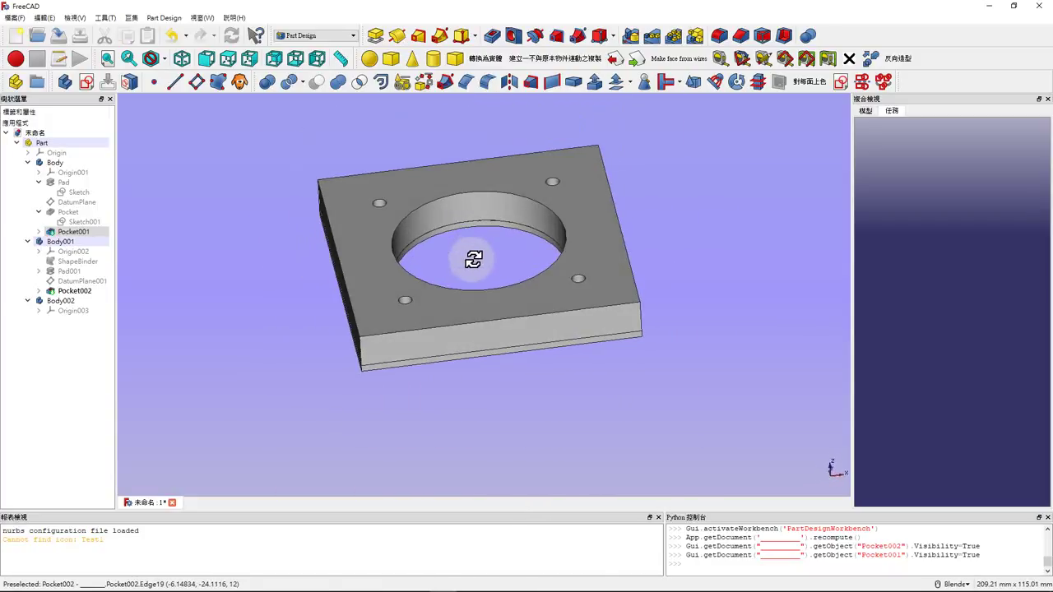
scroll(469, 247, "up", 2)
scroll(464, 235, "down", 3)
scroll(502, 209, "up", 2)
middle_click_drag(541, 189, 532, 169)
scroll(494, 212, "up", 3)
scroll(482, 206, "down", 4)
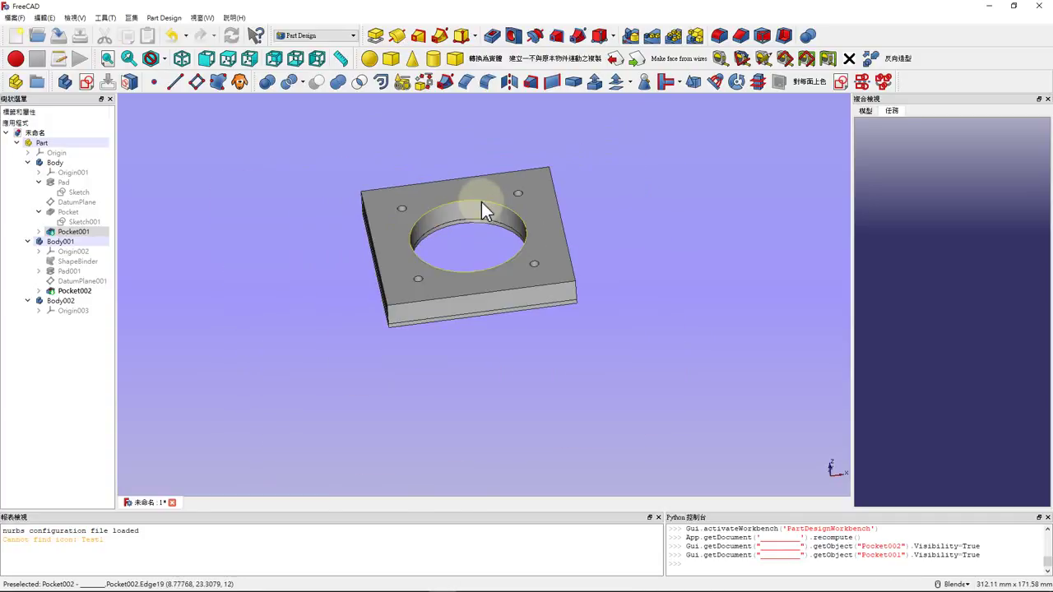
scroll(434, 174, "up", 2)
scroll(379, 171, "up", 2)
left_click(380, 169)
scroll(385, 167, "down", 2)
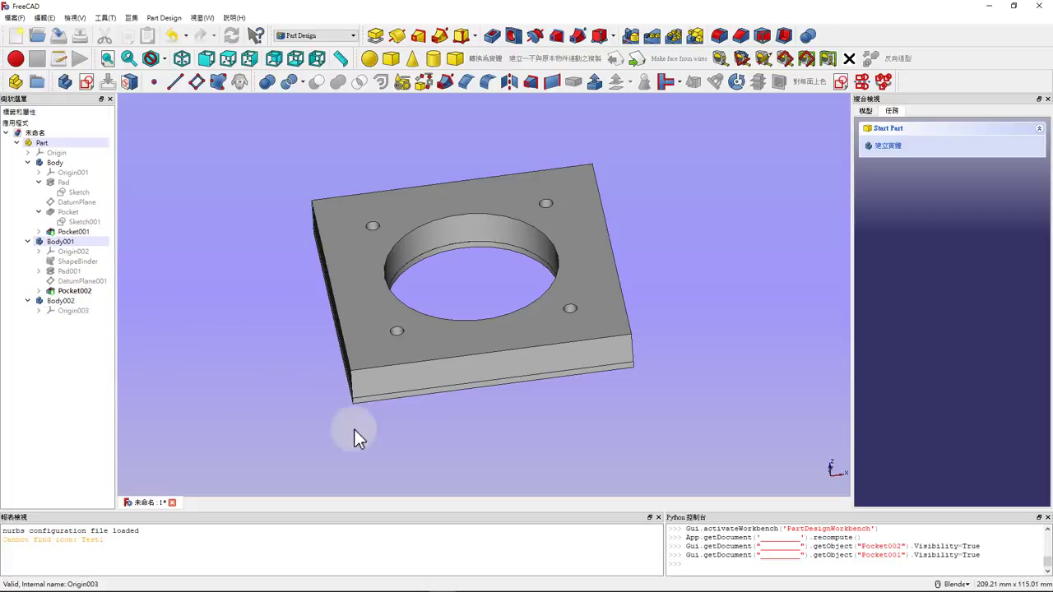
Attach a datum plane to the base strip's front face, then delete it when it cannot move bodies.
left_click(430, 376)
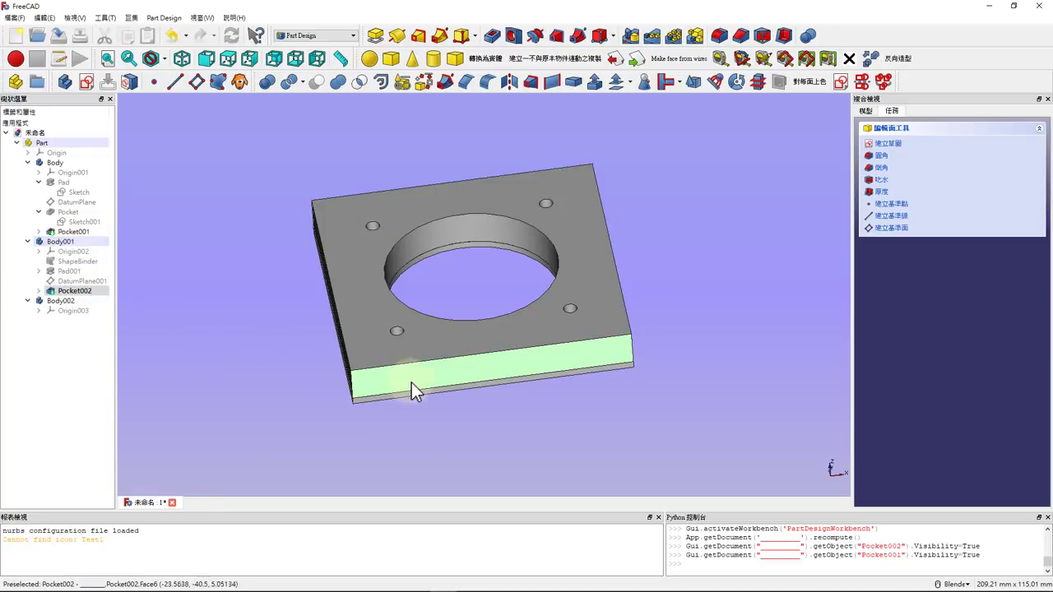
left_click(195, 82)
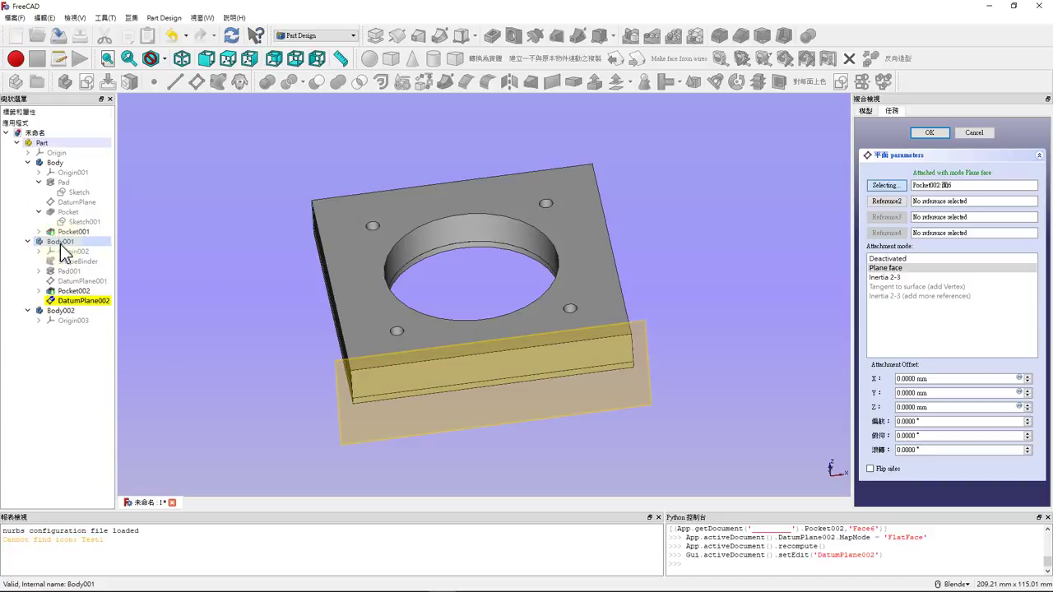
left_click(95, 303)
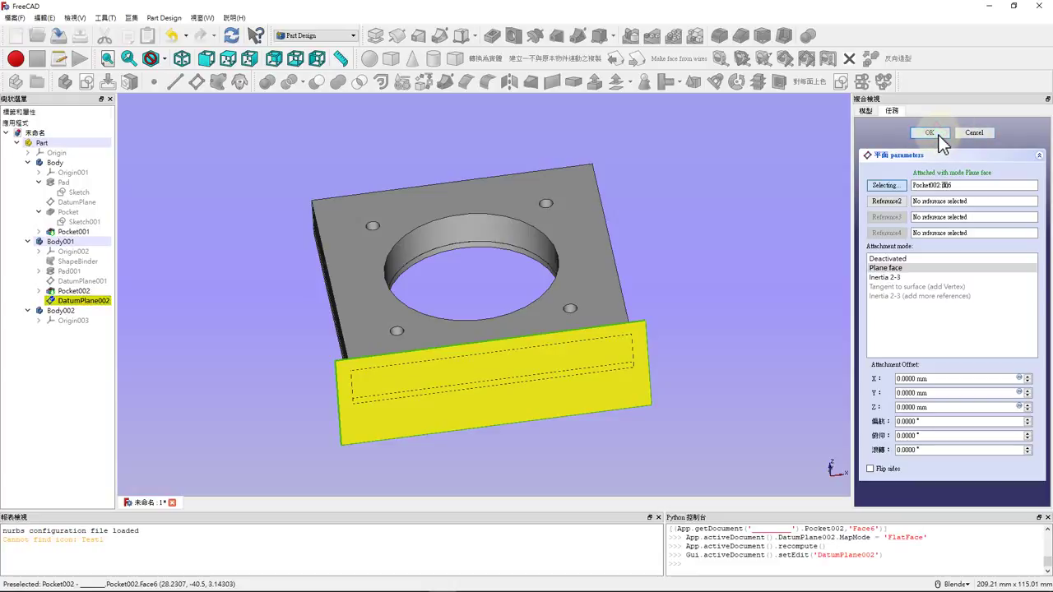
left_click(930, 132)
right_click(70, 302)
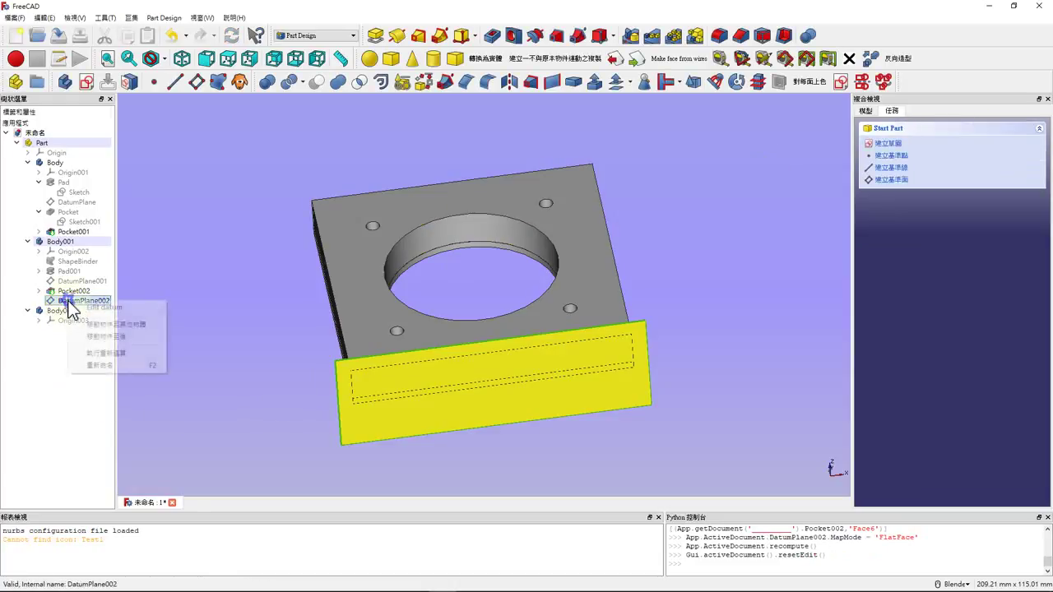
left_click(115, 326)
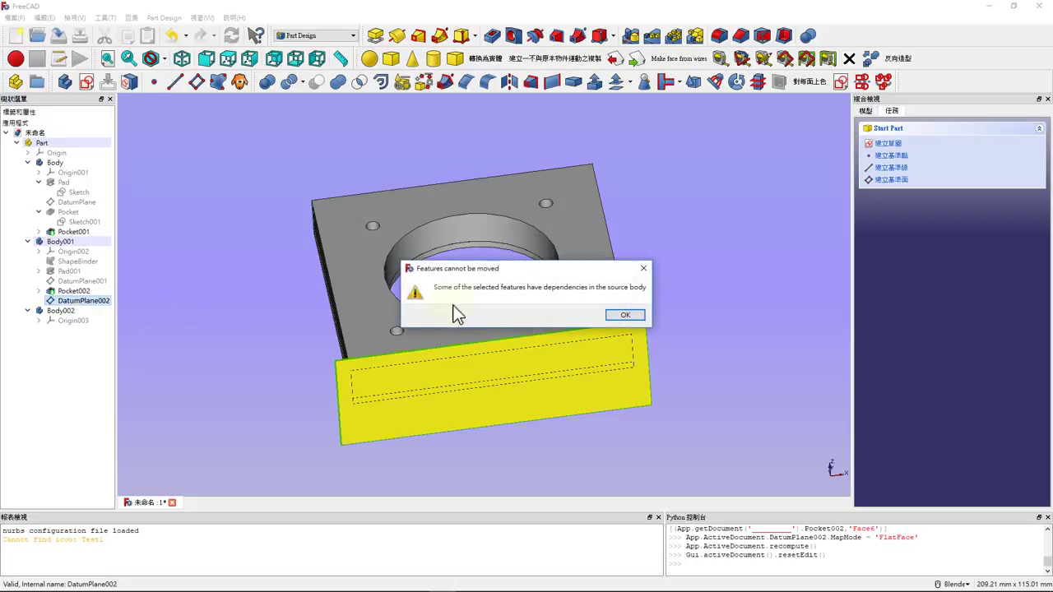
left_click(627, 316)
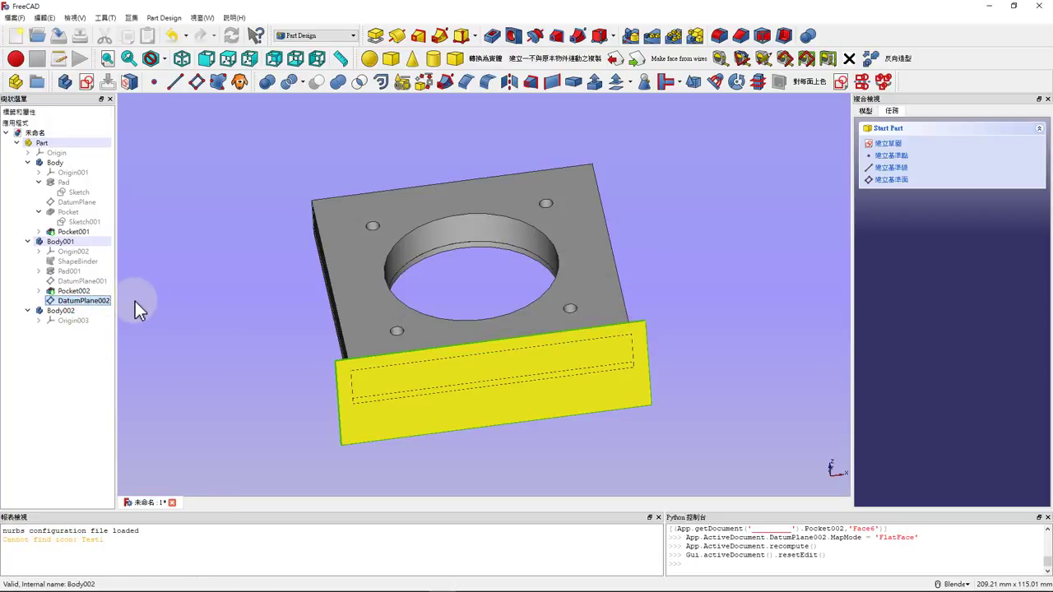
key("Delete")
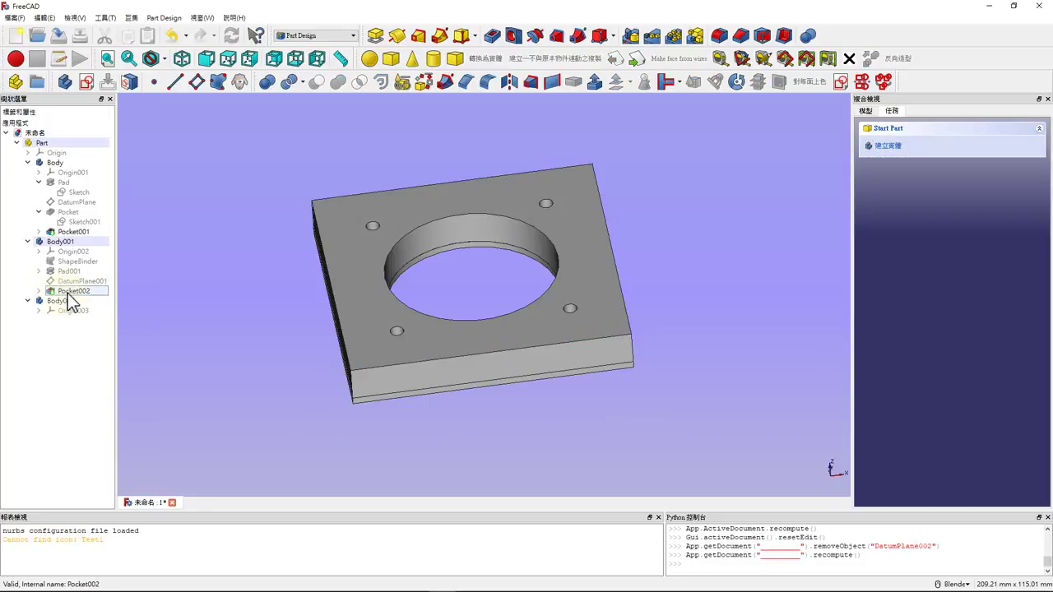
Make Body002 the active body.
left_click(69, 293)
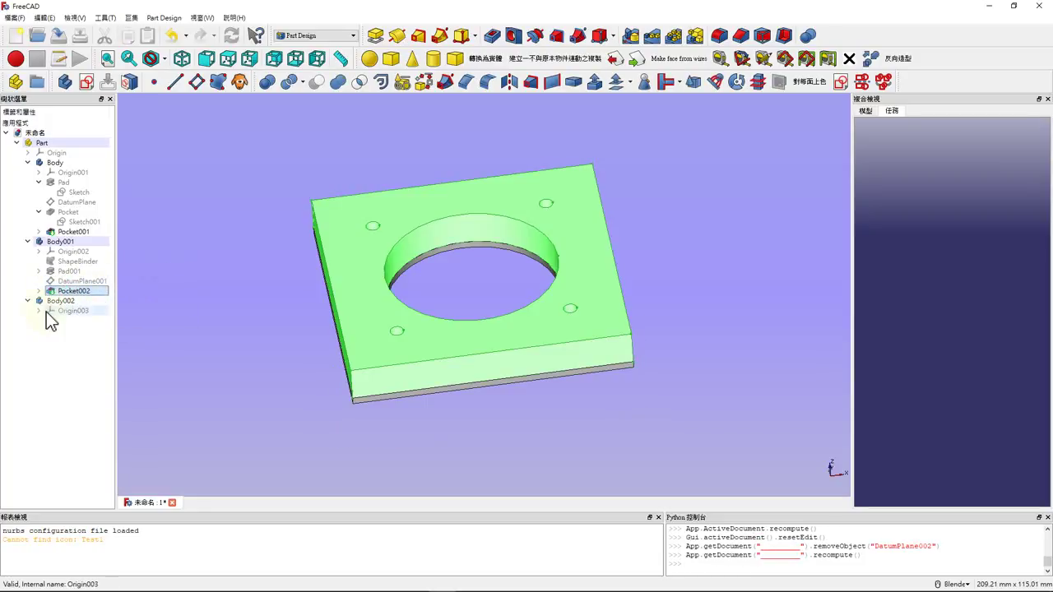
left_click(233, 365)
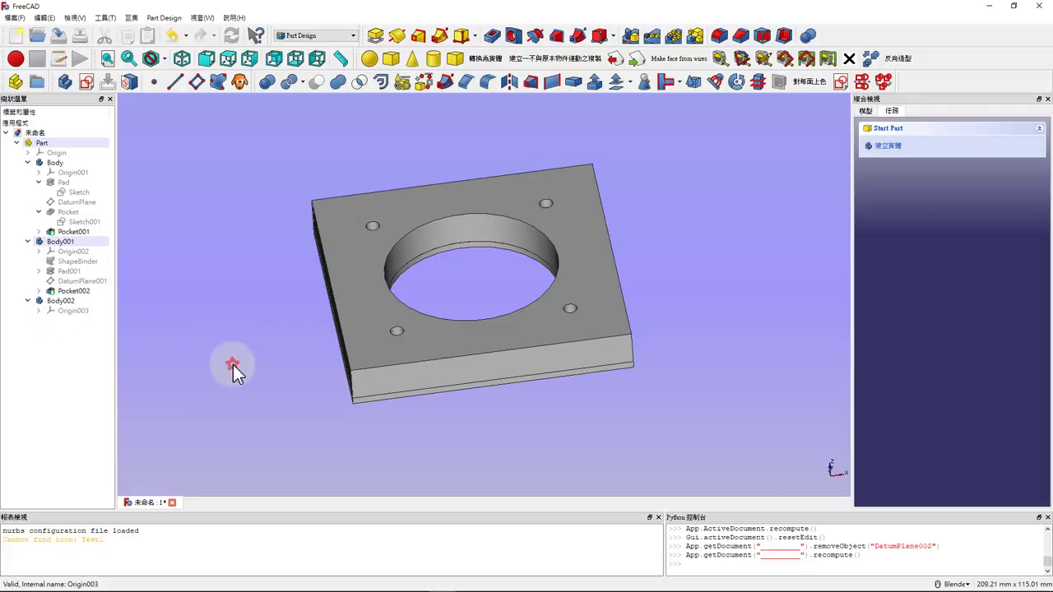
left_click(70, 291)
left_click(70, 302)
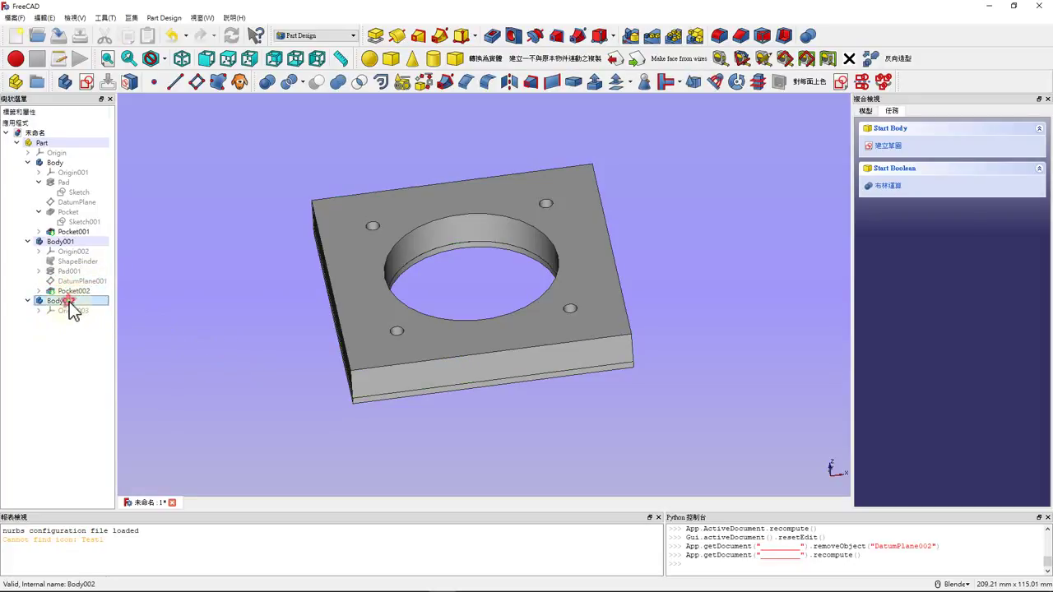
right_click(71, 303)
left_click(125, 310)
Try a datum plane on the strip's front face, decline the cross-body link and abandon it.
left_click(71, 292)
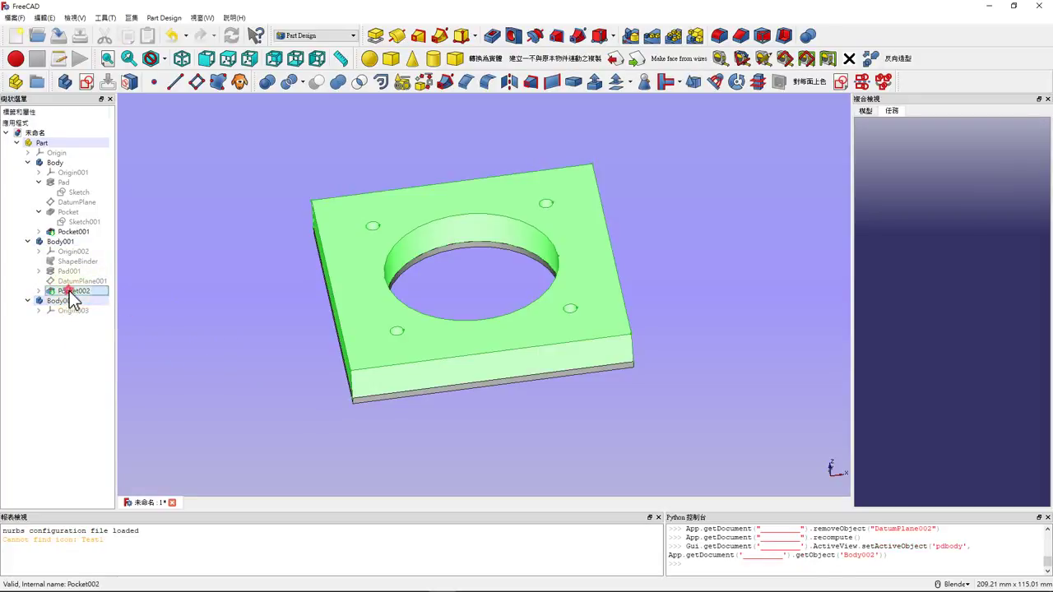
left_click(371, 371)
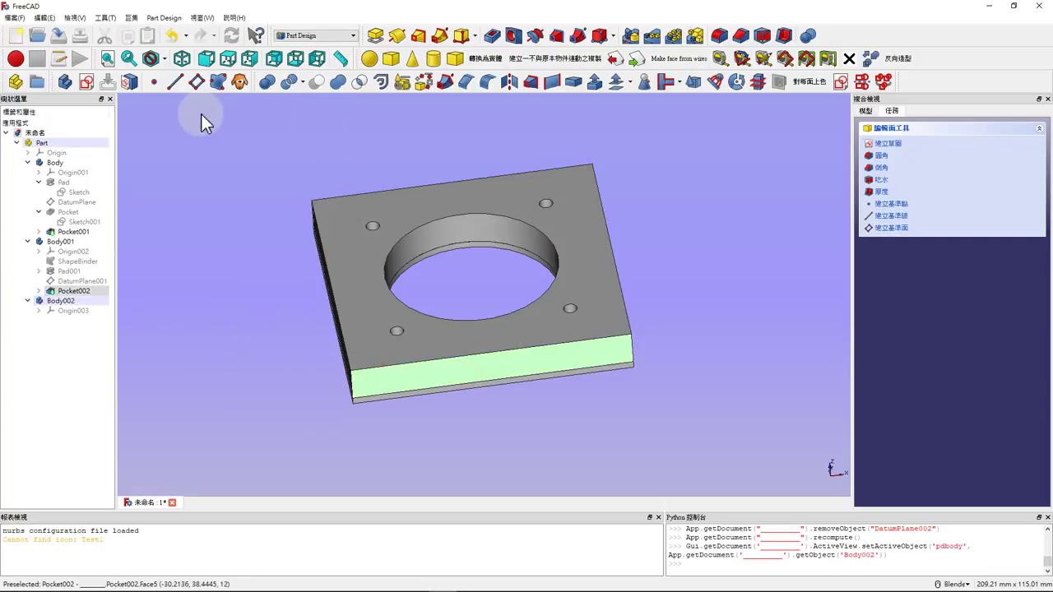
left_click(196, 82)
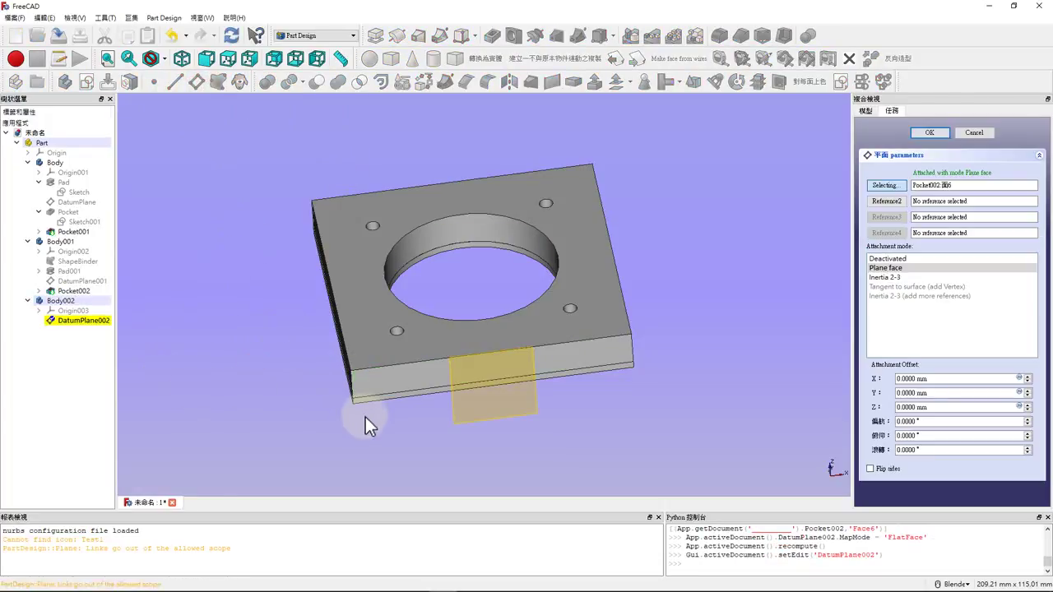
mouse_move(366, 417)
middle_mouse_down()
mouse_move(332, 343)
mouse_move(324, 360)
mouse_move(524, 360)
mouse_move(288, 370)
mouse_move(312, 400)
middle_mouse_up()
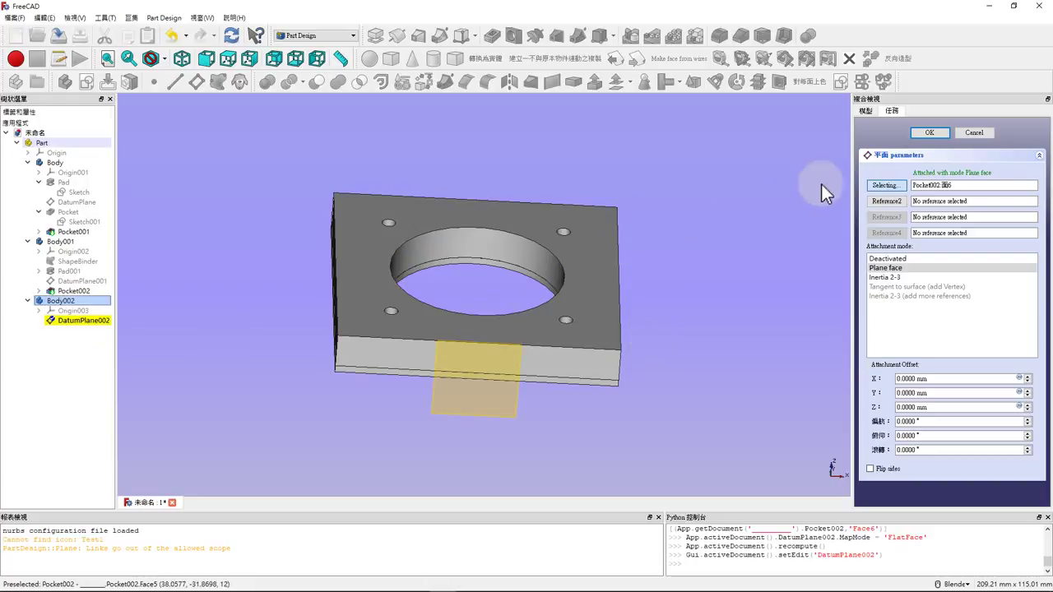
left_click(929, 132)
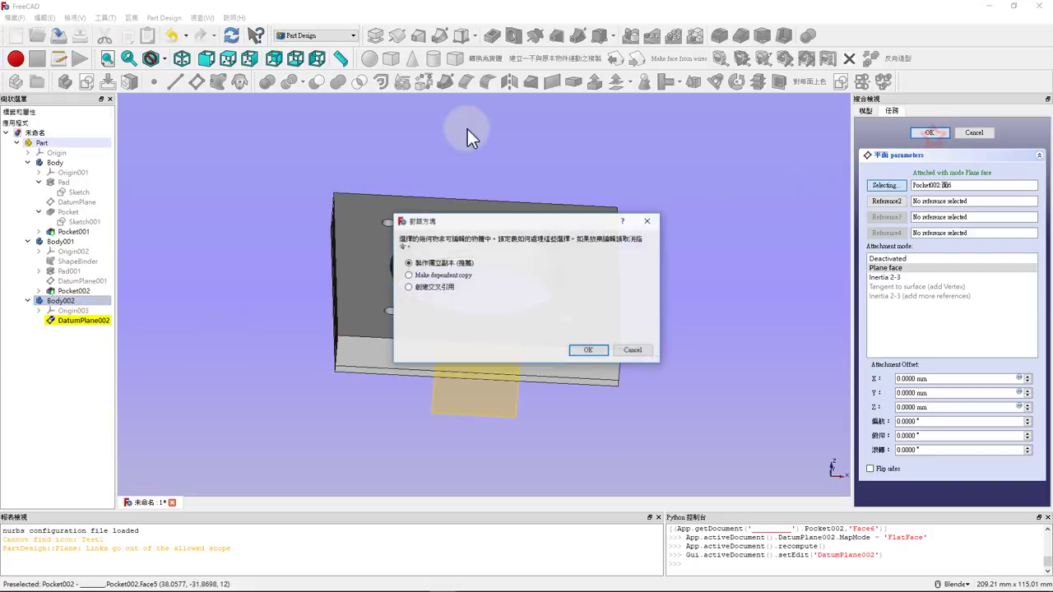
left_click(632, 350)
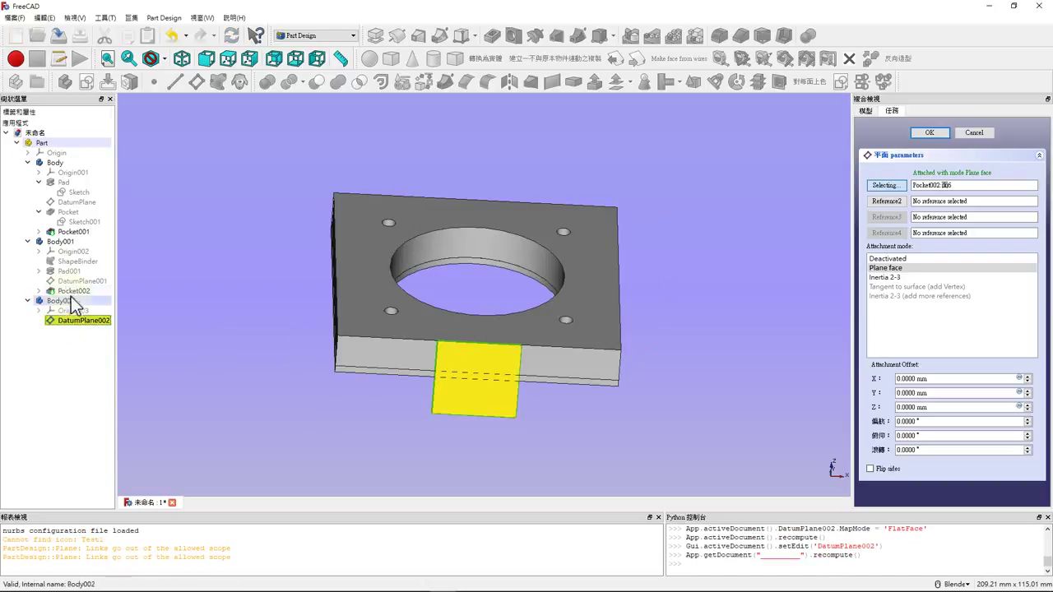
left_click(984, 135)
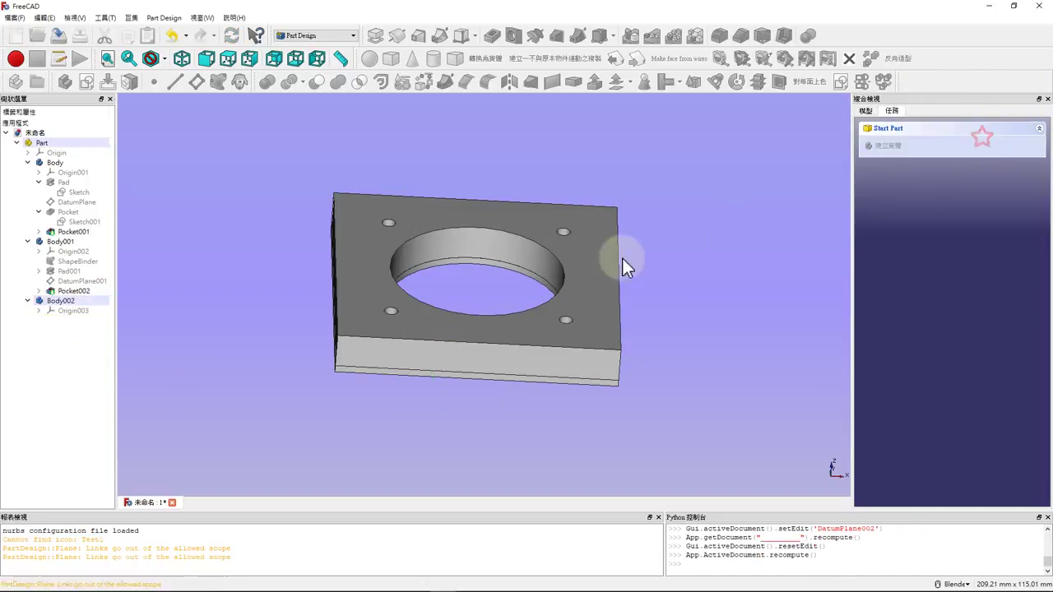
Bind the strip's front face (Face6 of Pocket002) into Body002 as ShapeBinder001.
left_click(68, 291)
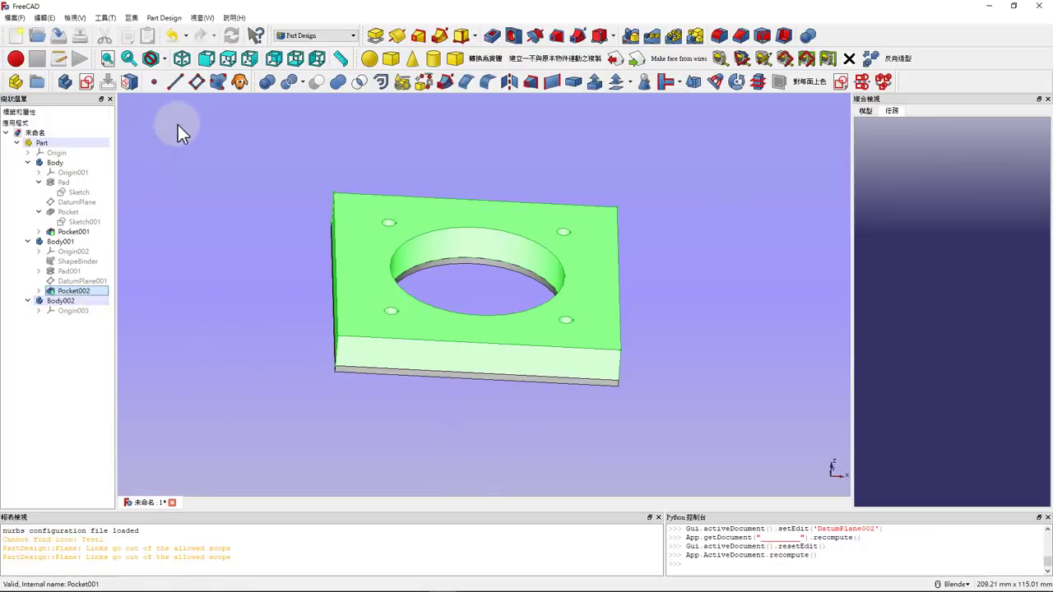
left_click(272, 256)
left_click(364, 359)
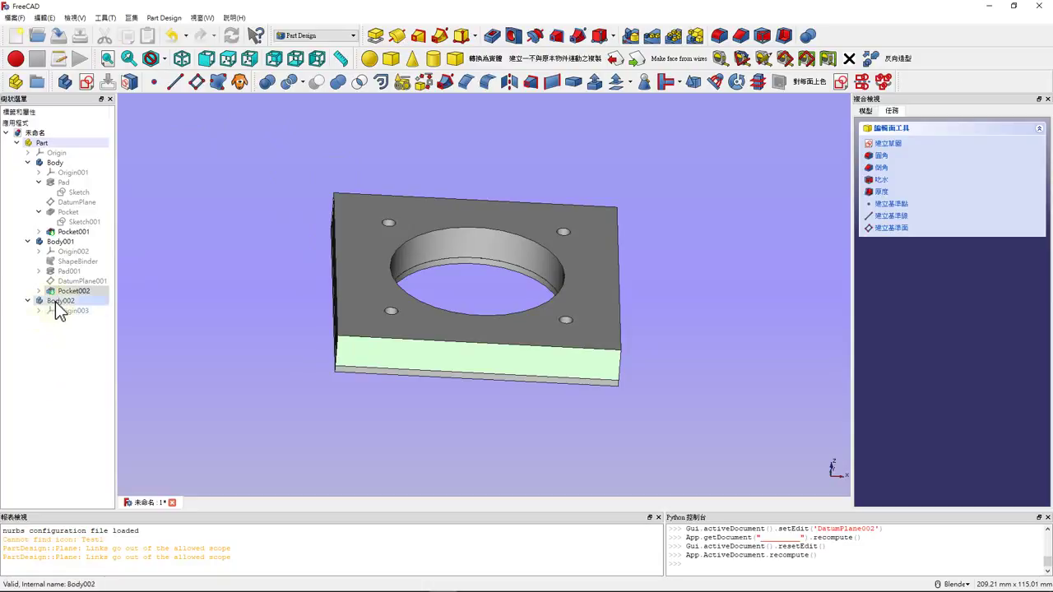
left_click(218, 82)
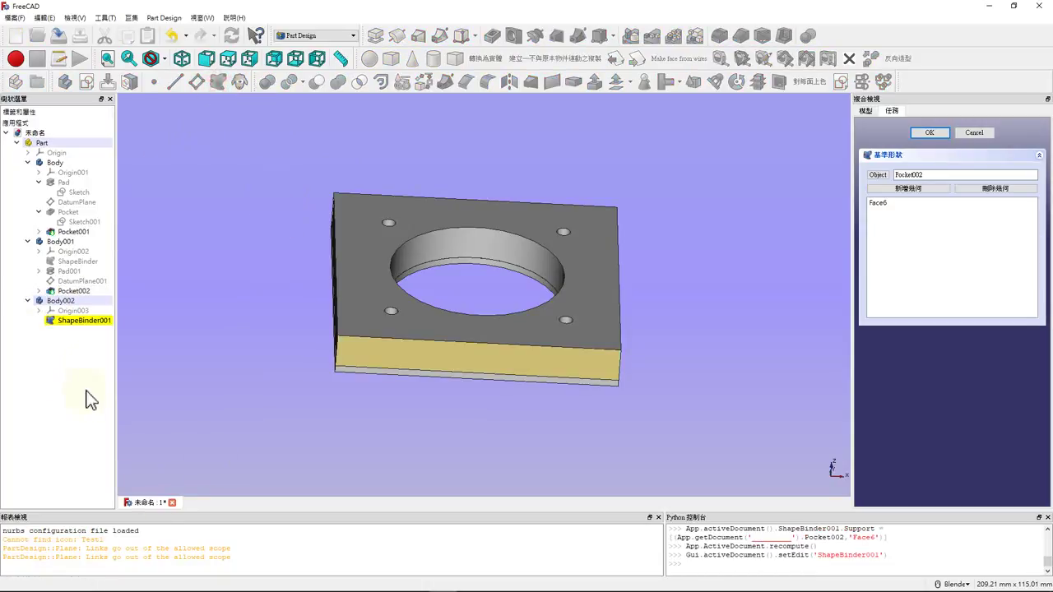
left_click(76, 320)
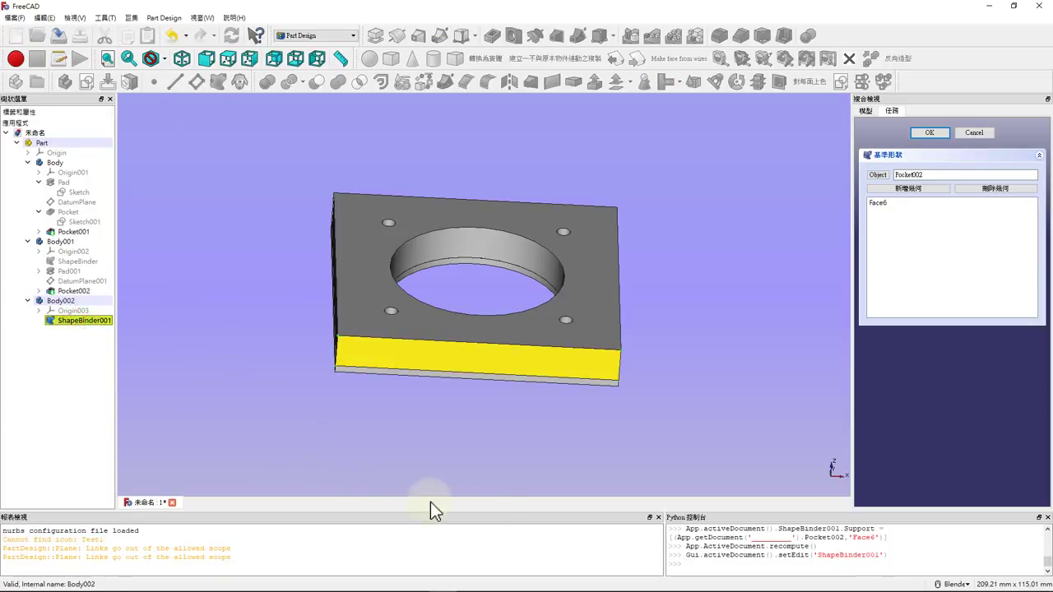
mouse_move(484, 439)
middle_mouse_down()
mouse_move(480, 409)
mouse_move(447, 404)
middle_mouse_up()
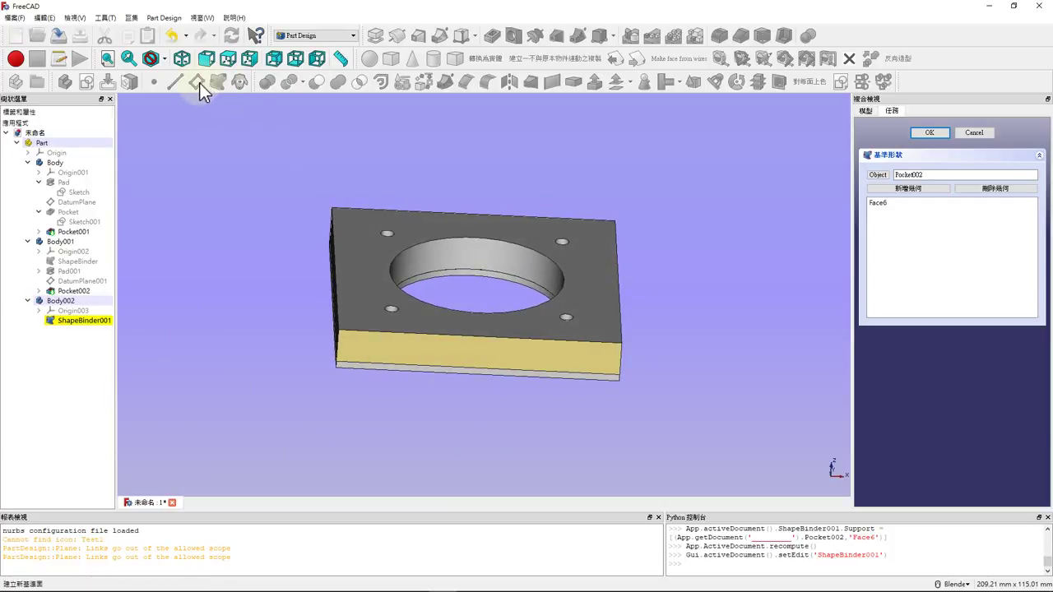
left_click(928, 135)
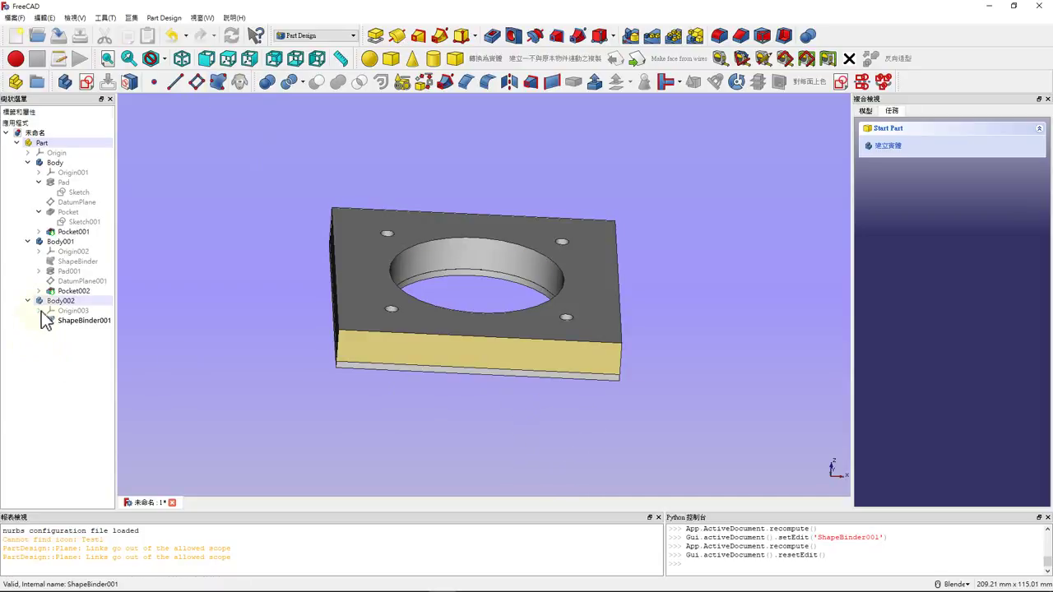
Try starting a sketch on the shape binder twice, cancelling both times.
left_click(83, 321)
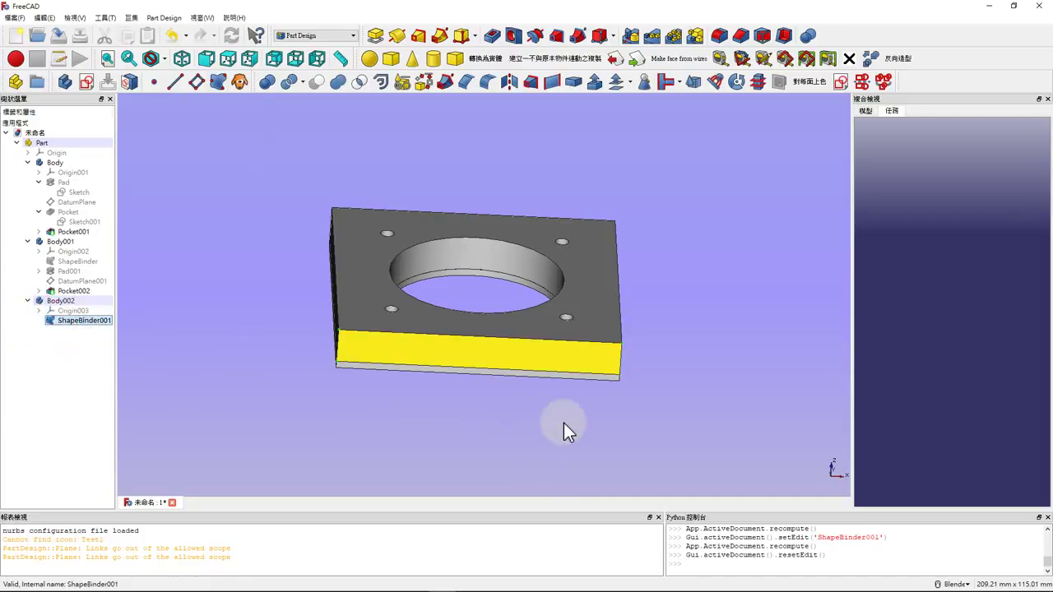
middle_click_drag(564, 423, 559, 387)
left_click(90, 323)
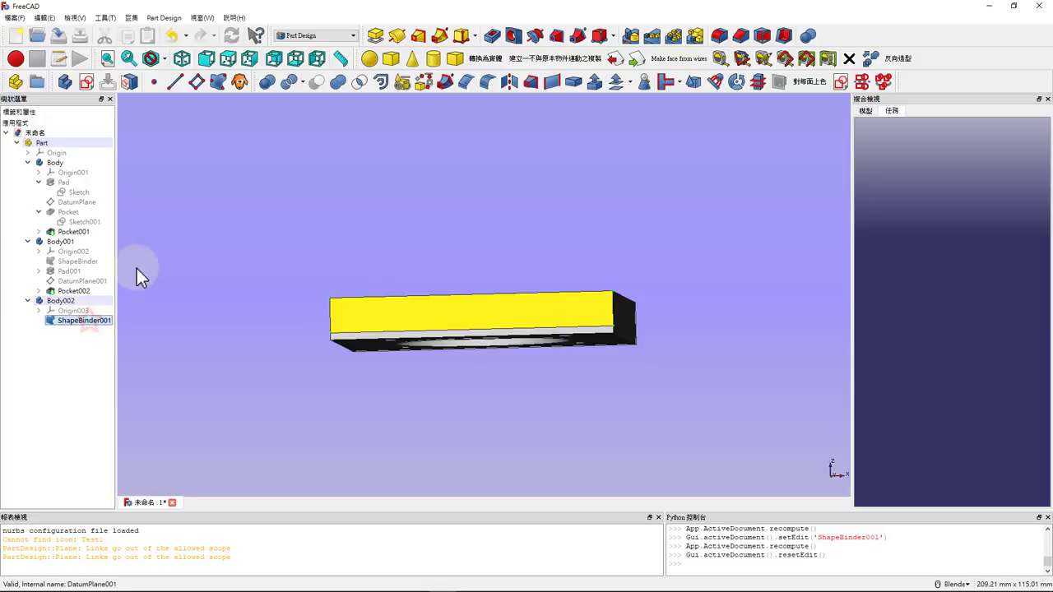
left_click(86, 82)
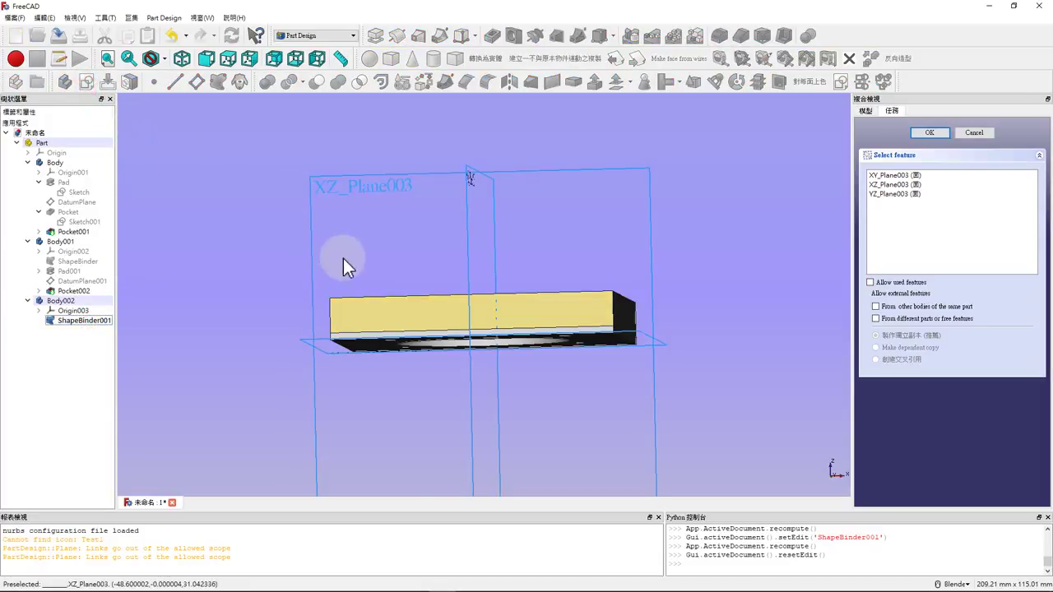
left_click(968, 136)
left_click(90, 321)
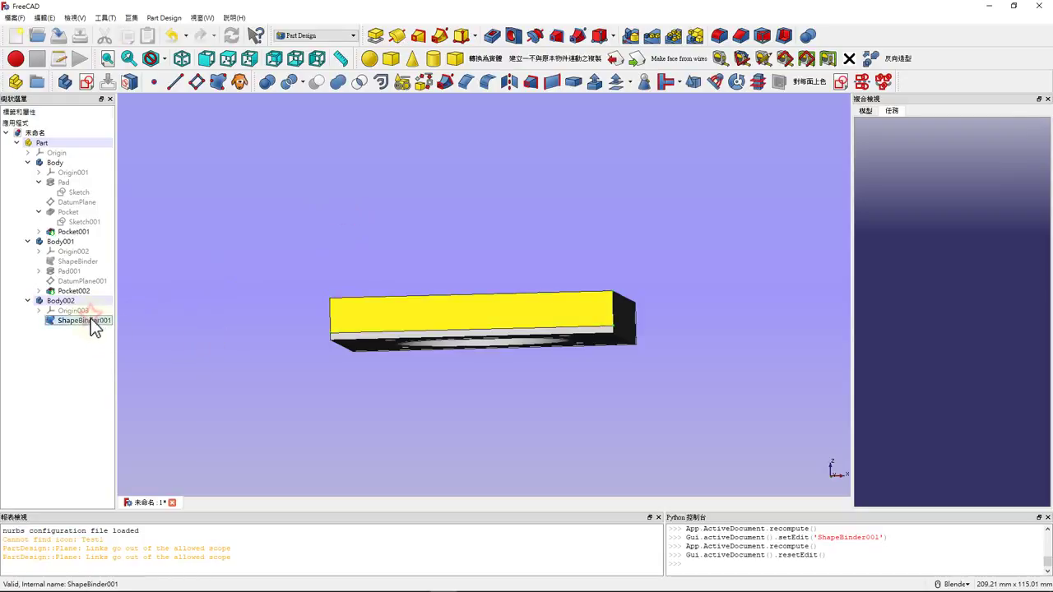
left_click(87, 83)
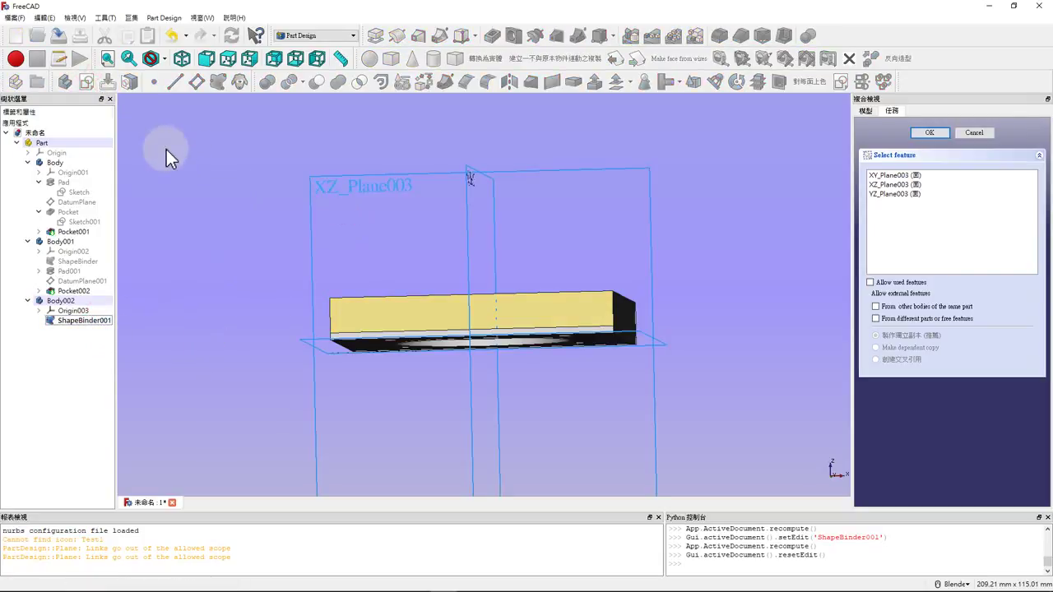
left_click(993, 133)
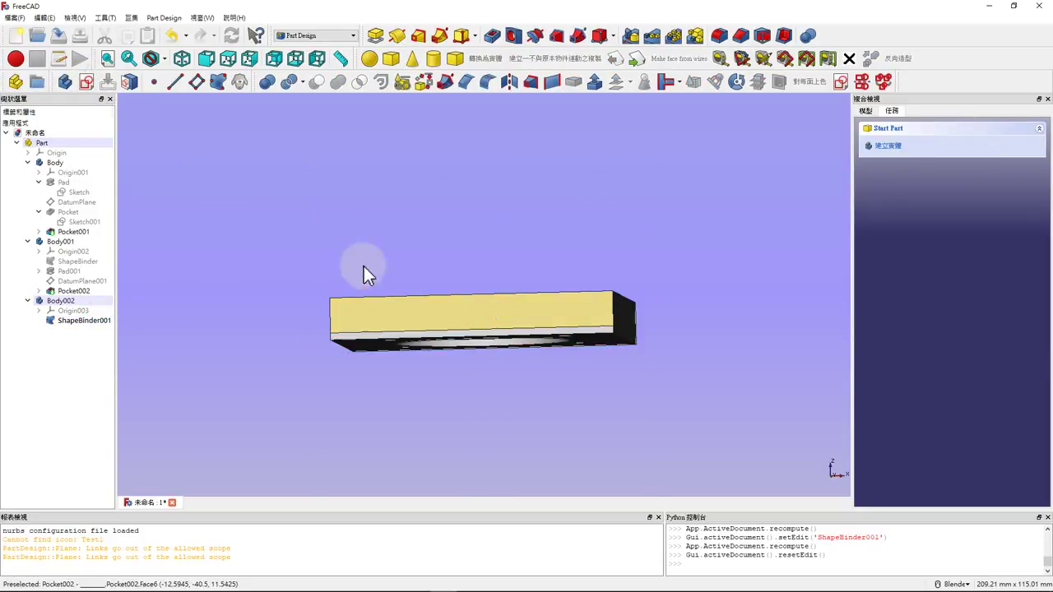
Hide Pocket002 so the binder face stands alone.
left_click(360, 317)
left_click(228, 249)
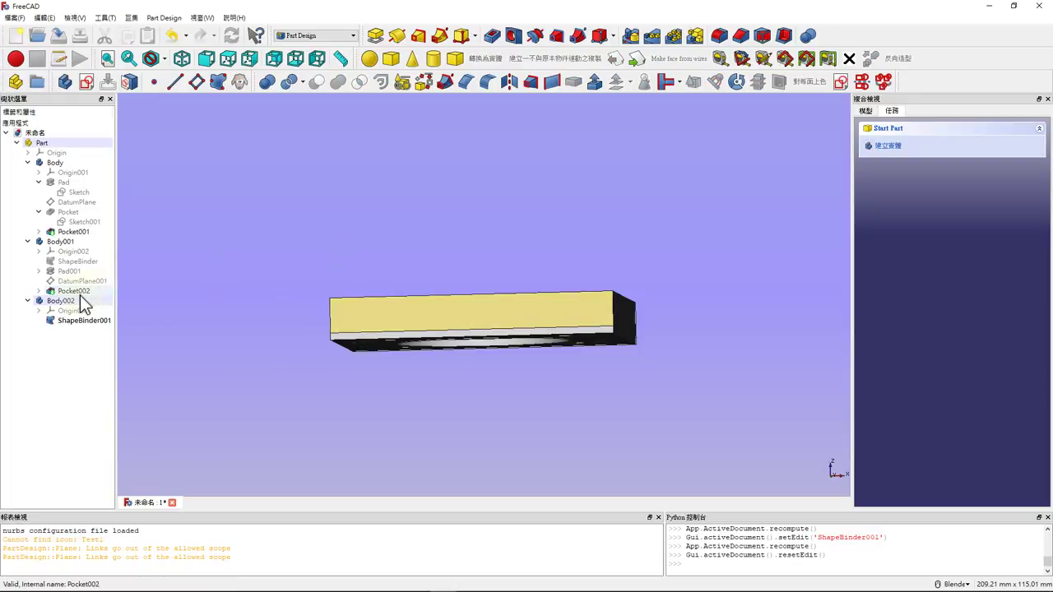
left_click(78, 291)
key("space")
Edit ShapeBinder001 to confirm it still binds Face6 of Pocket002.
left_click(381, 308)
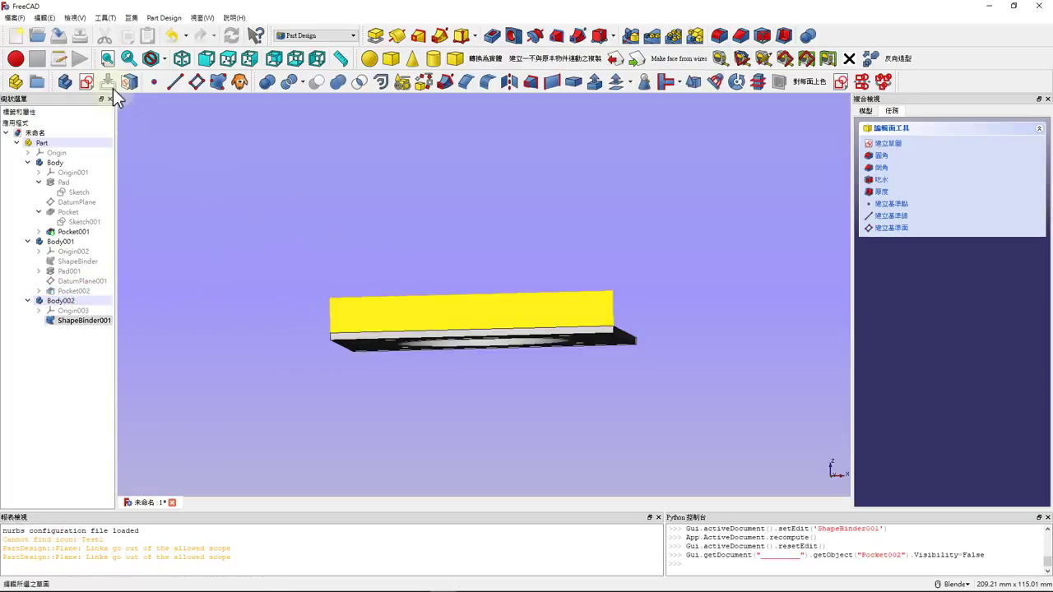
right_click(72, 322)
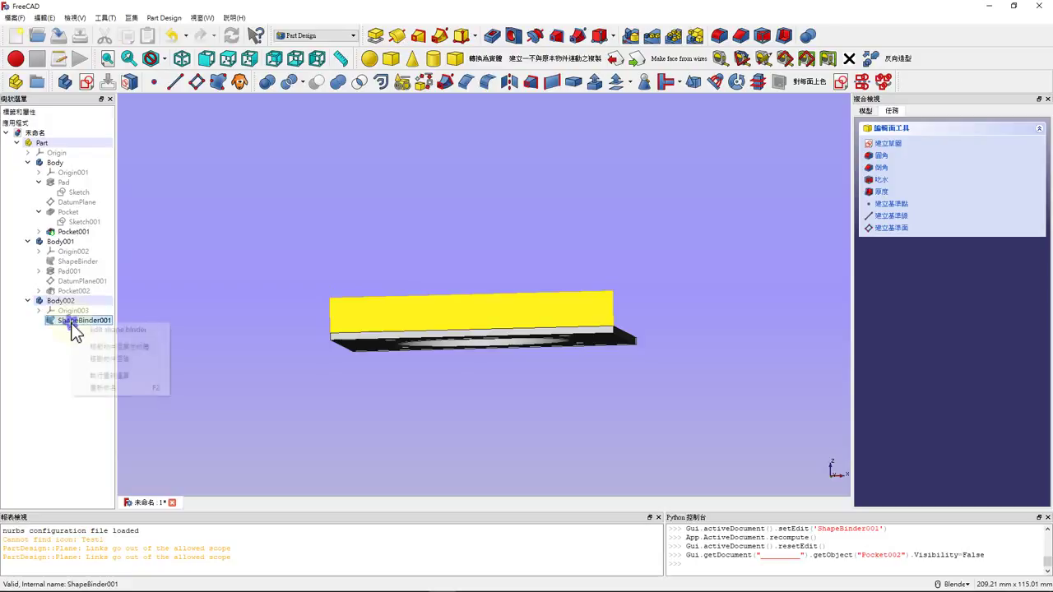
left_click(105, 332)
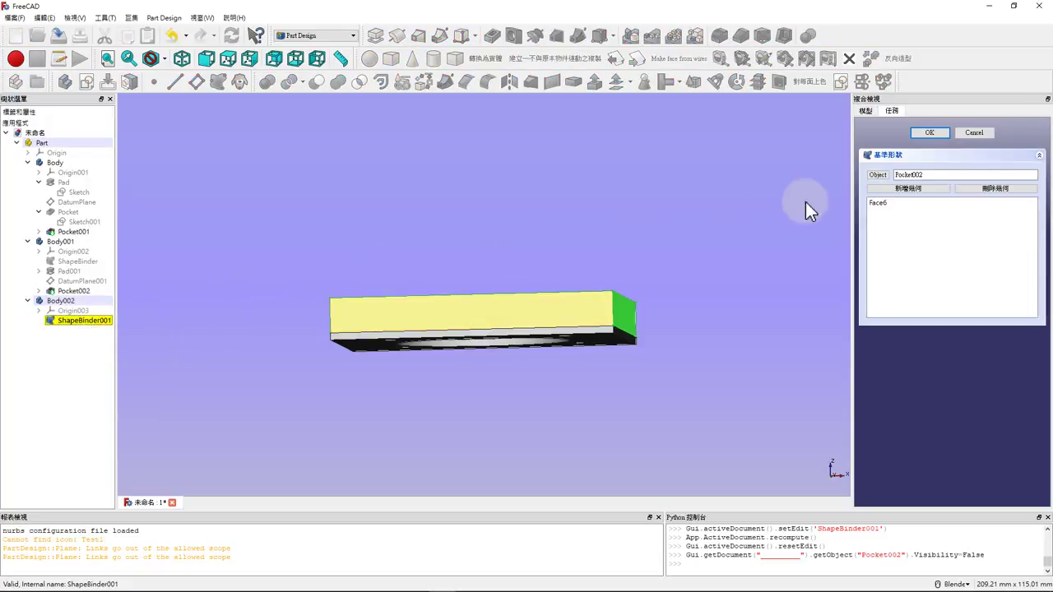
left_click(929, 133)
right_click(69, 320)
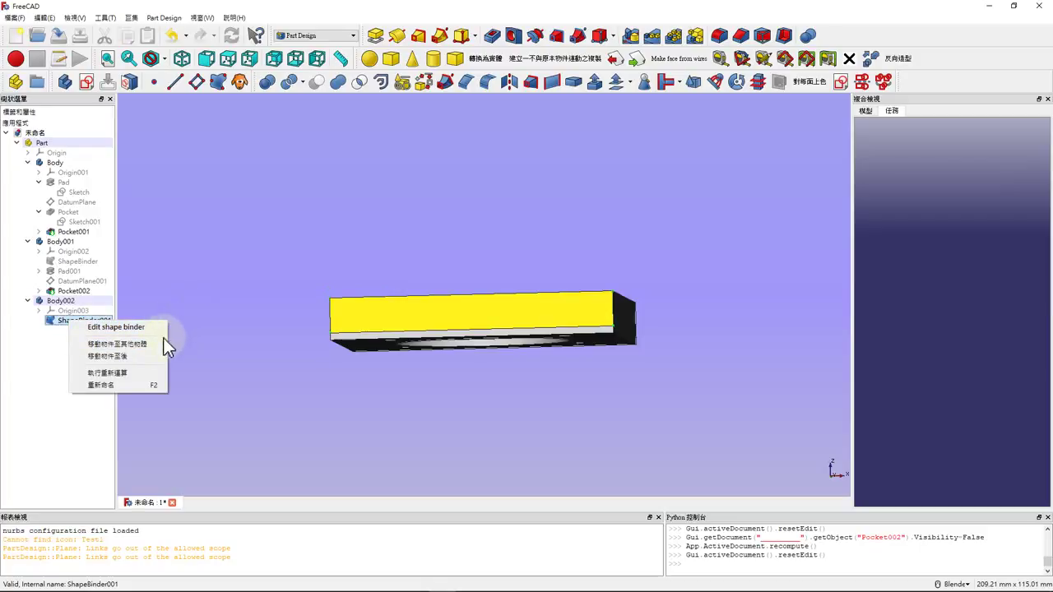
left_click(227, 300)
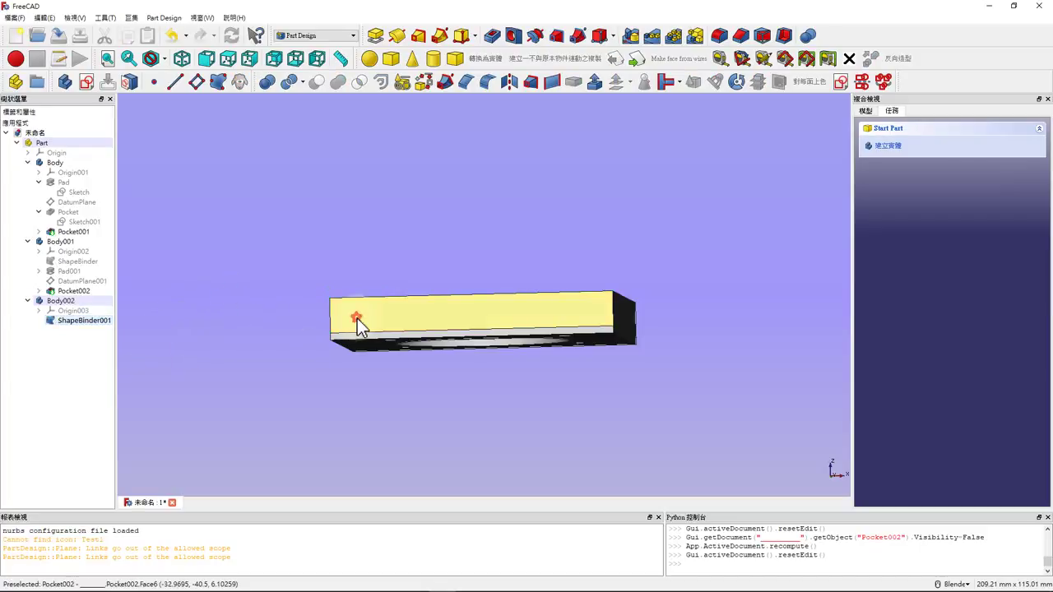
left_click(304, 226)
middle_click_drag(305, 228, 336, 212)
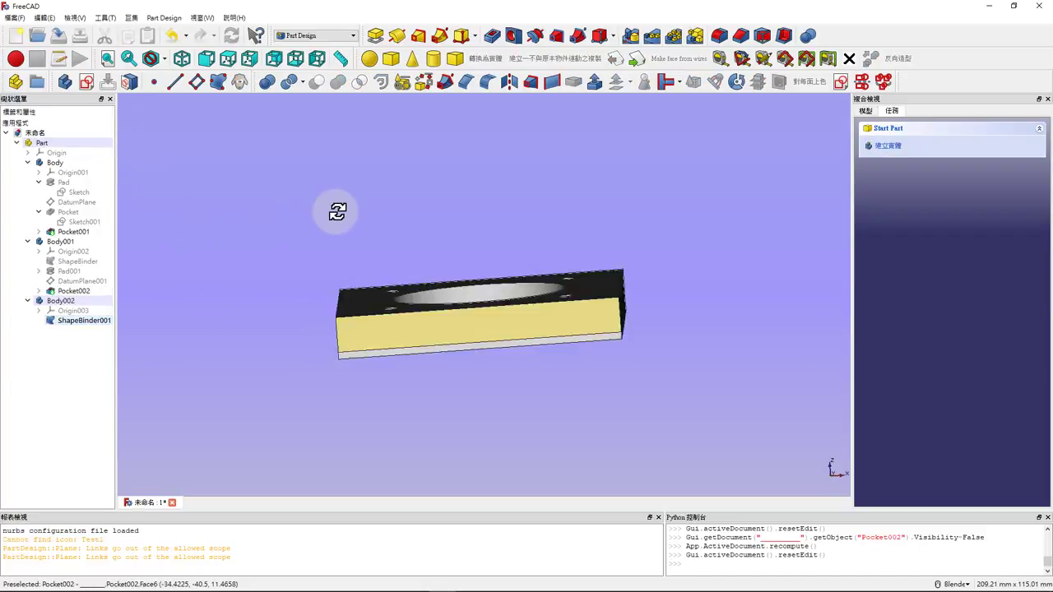
key("space")
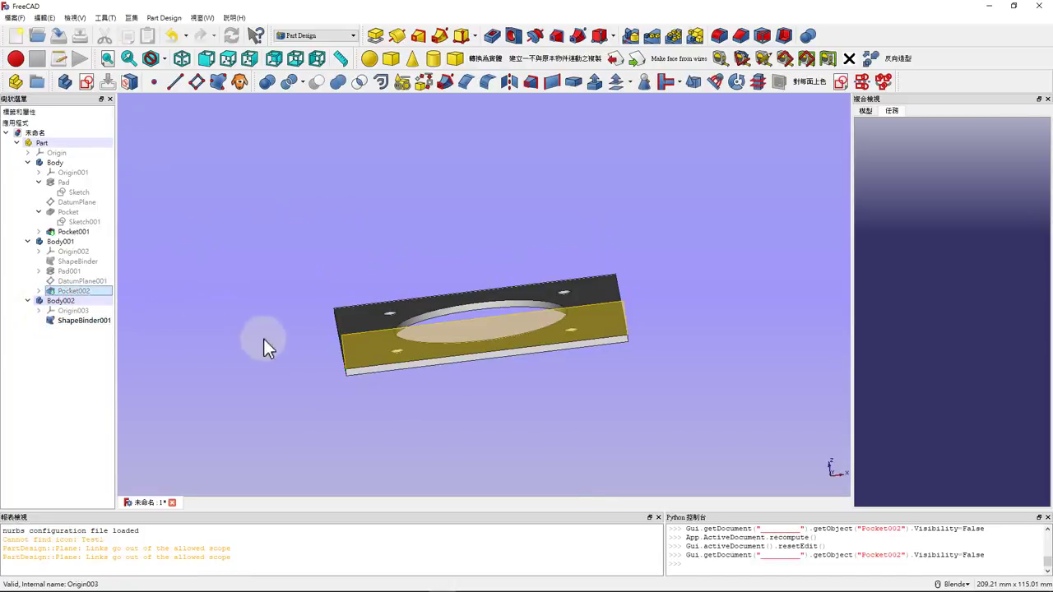
middle_click_drag(266, 348, 373, 340)
left_click(373, 340)
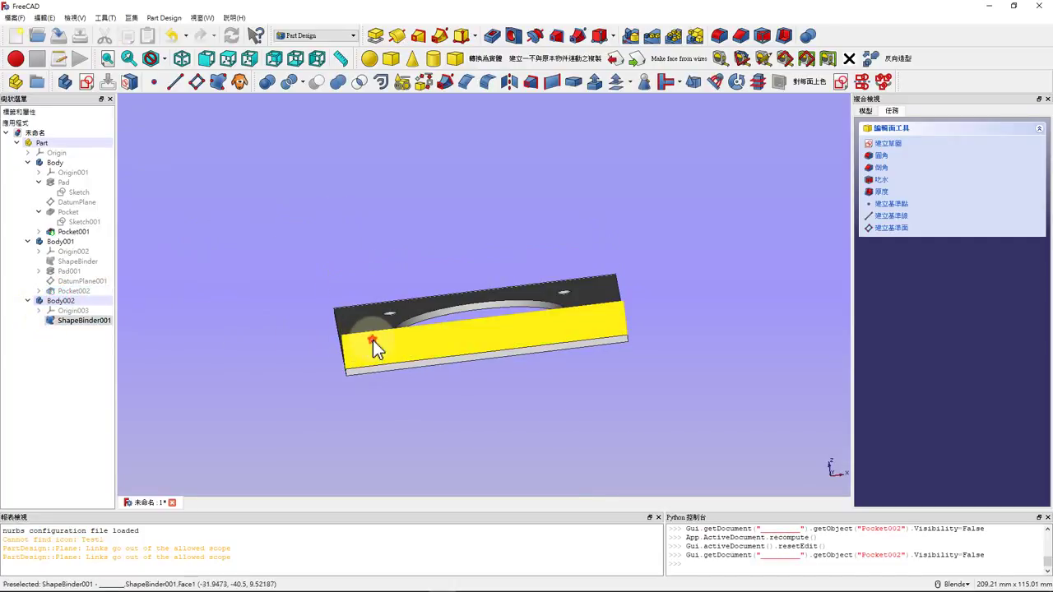
left_click(86, 81)
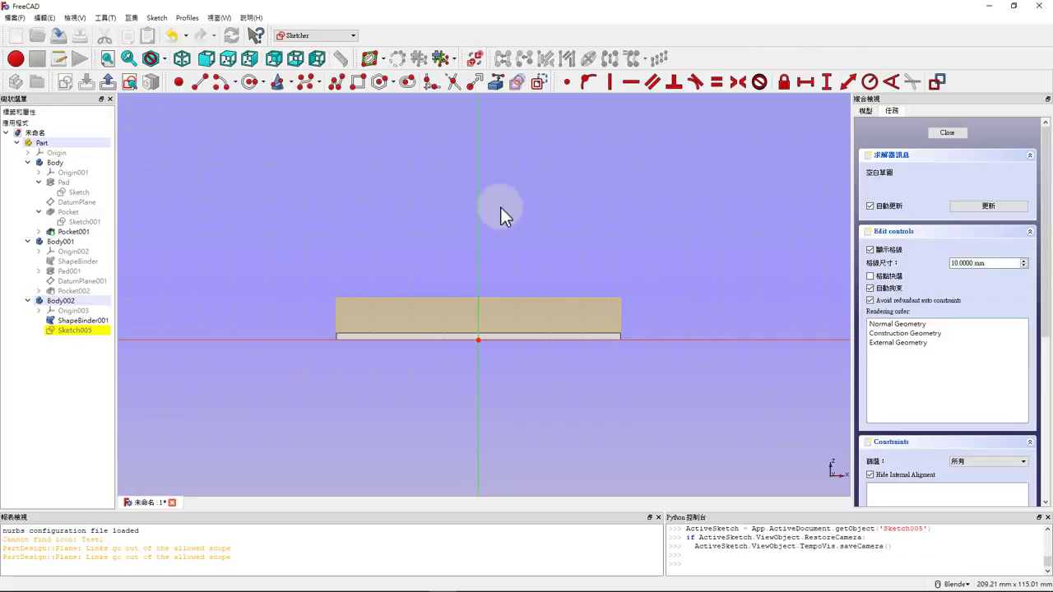
left_click(943, 133)
left_click(74, 290)
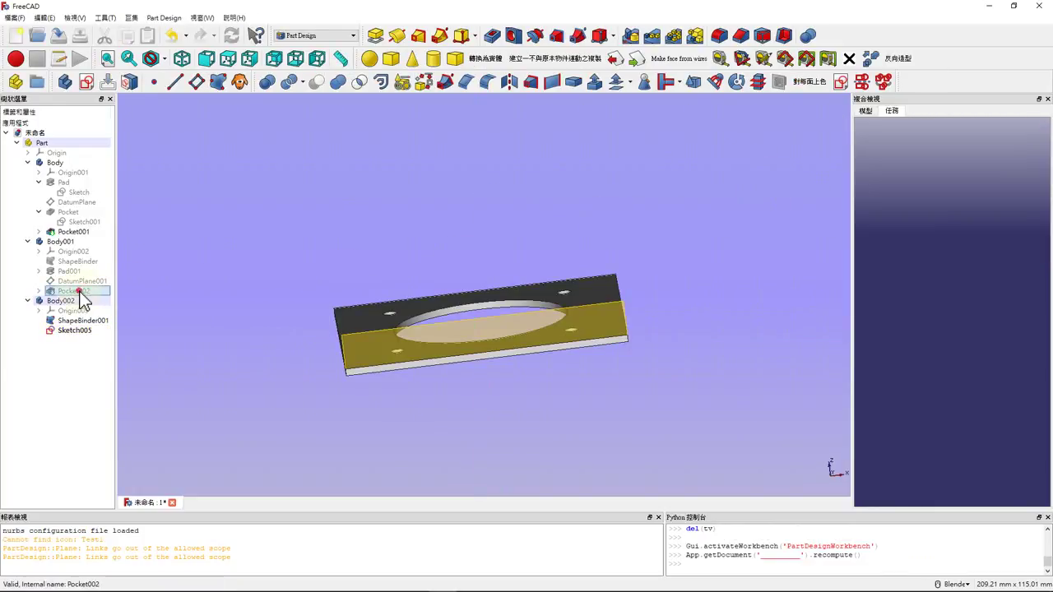
key("space")
left_click(353, 321)
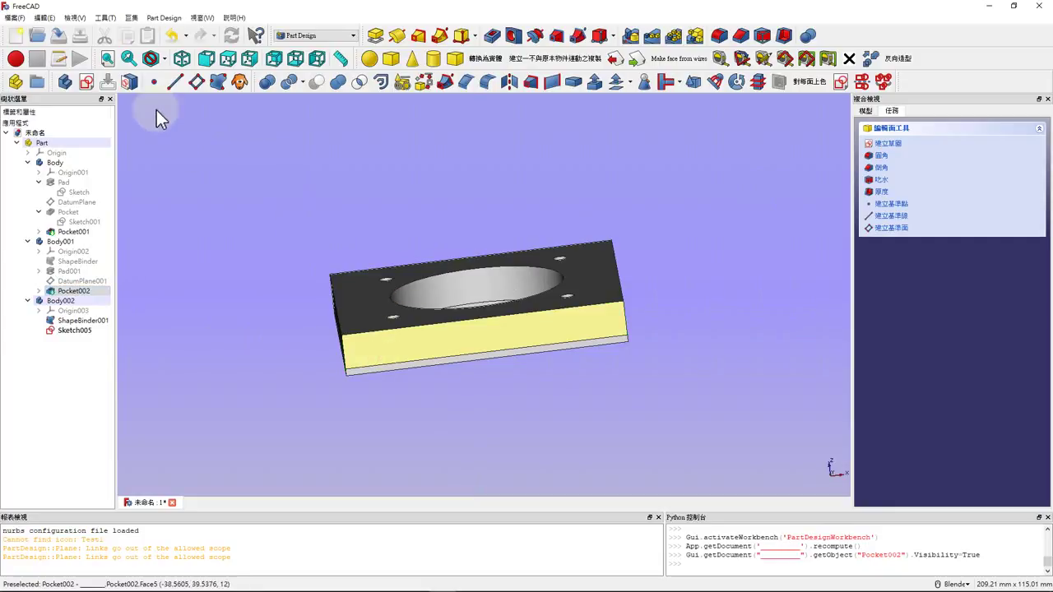
left_click(86, 81)
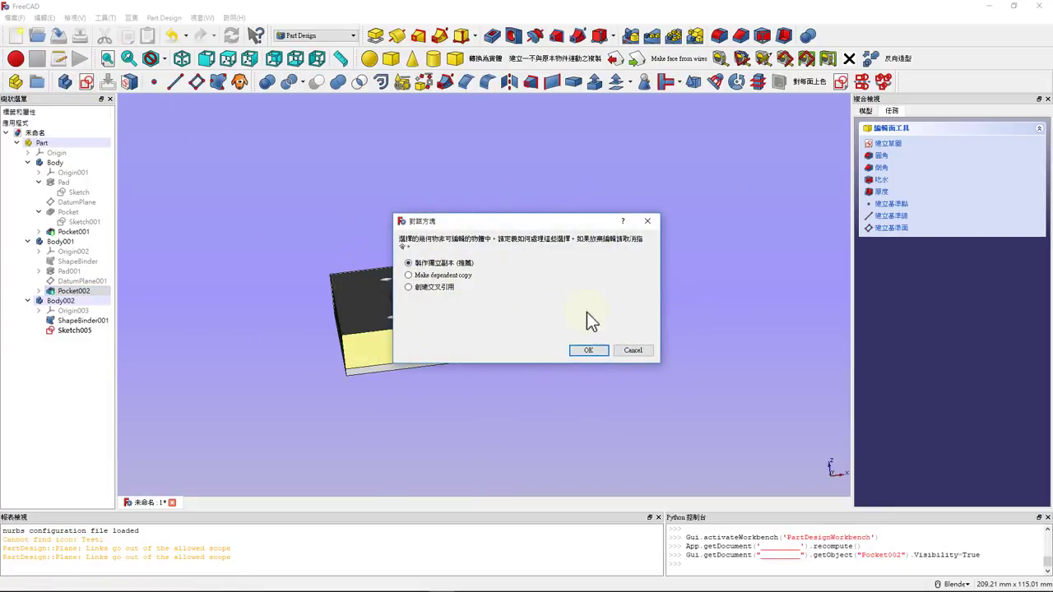
left_click(631, 351)
left_click(368, 304)
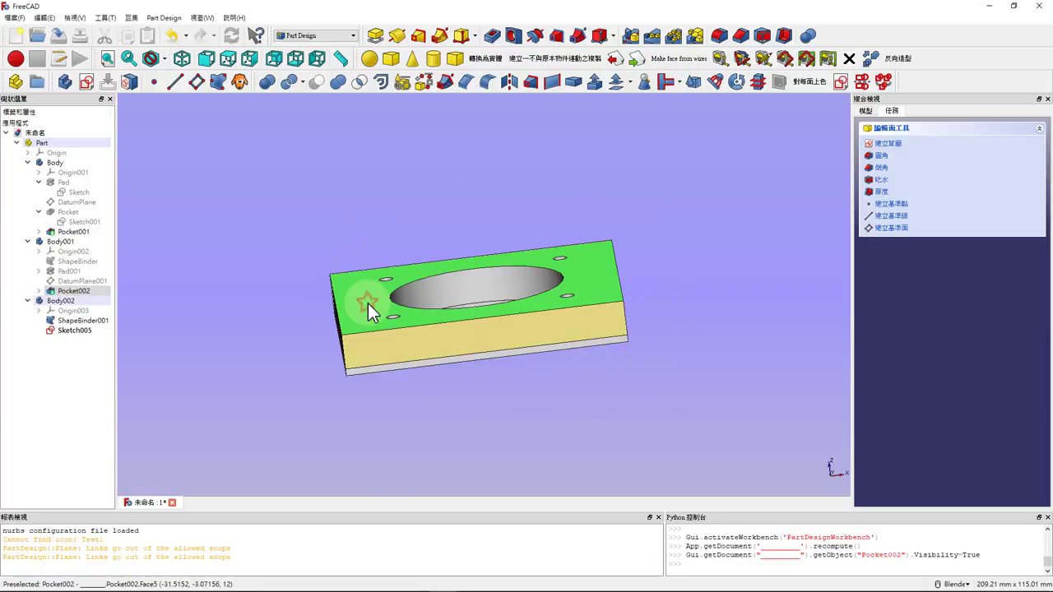
left_click(72, 291)
key("space")
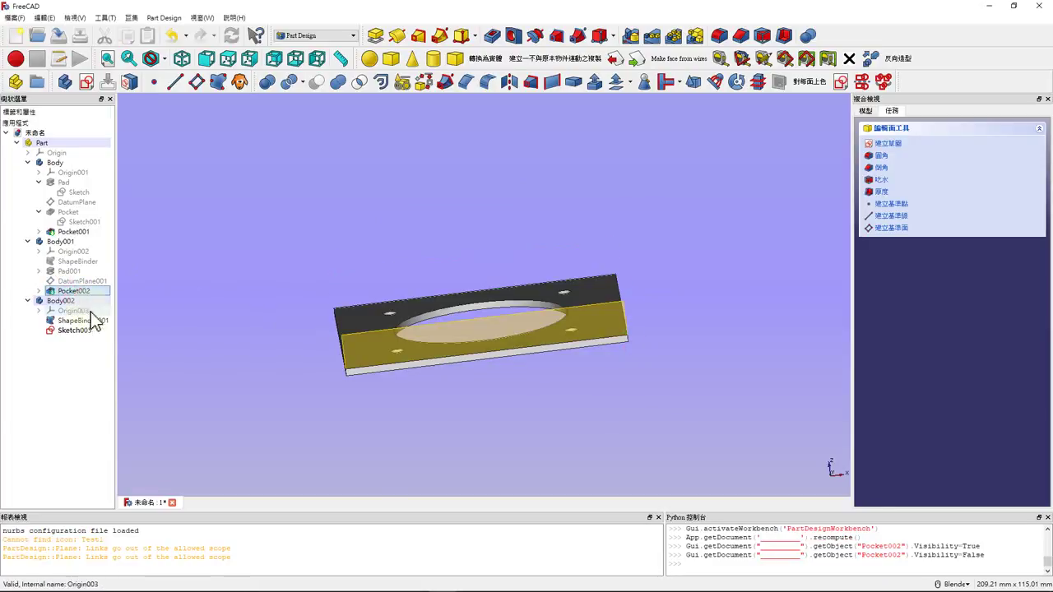
left_click(275, 259)
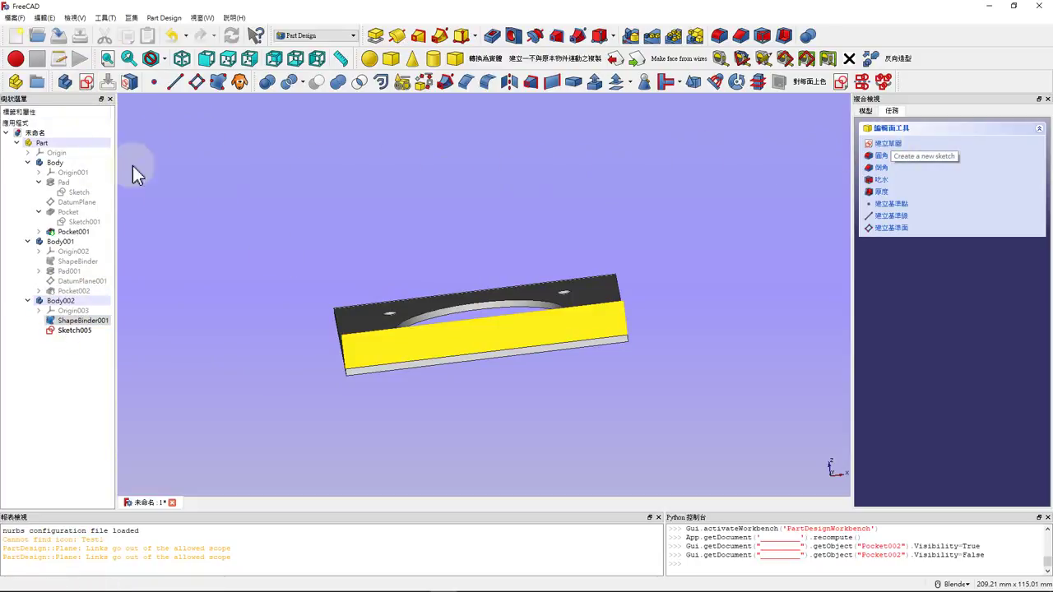
left_click(76, 331)
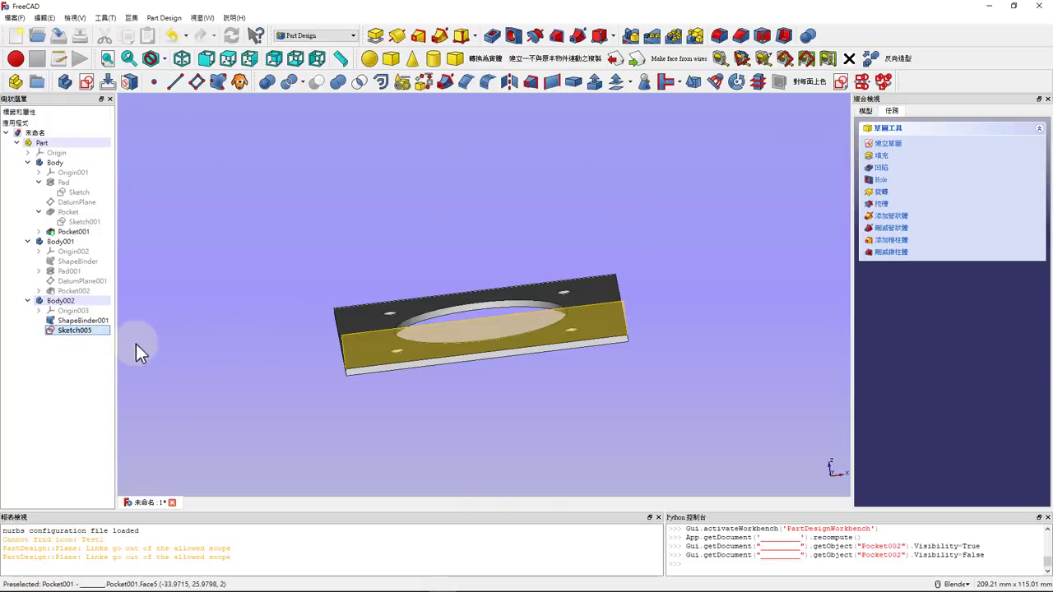
key("Delete")
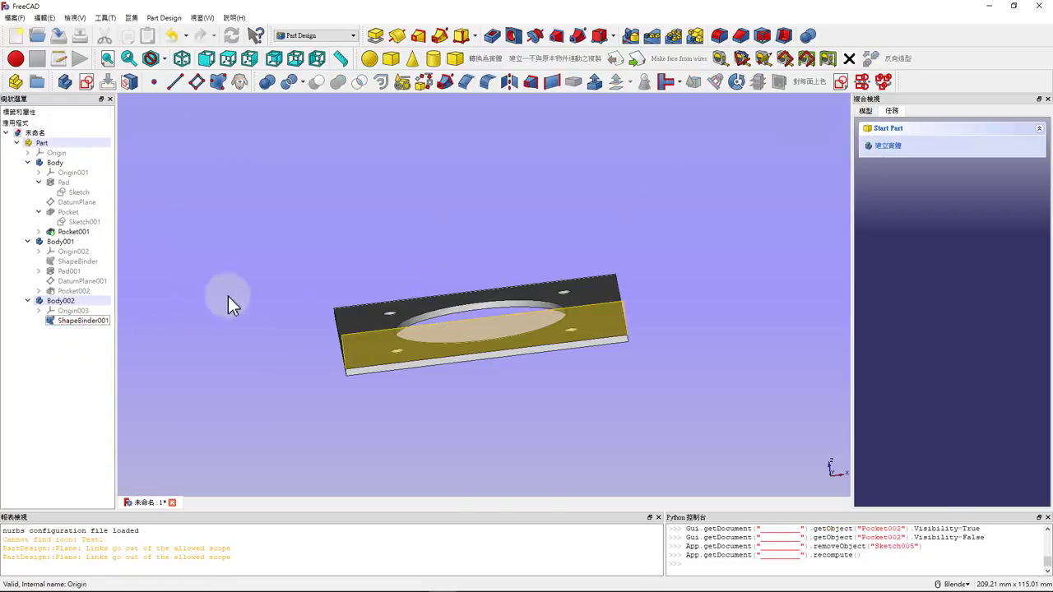
left_click(380, 338)
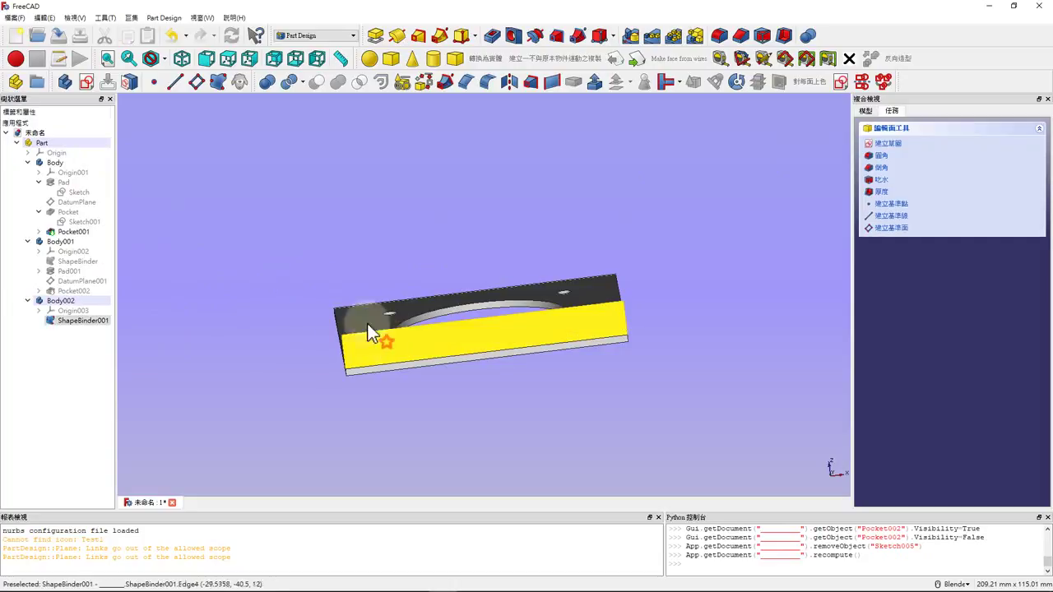
Sketch on the binder face and link its left, top and bottom edges as external geometry.
left_click(86, 82)
scroll(503, 381, "up", 2)
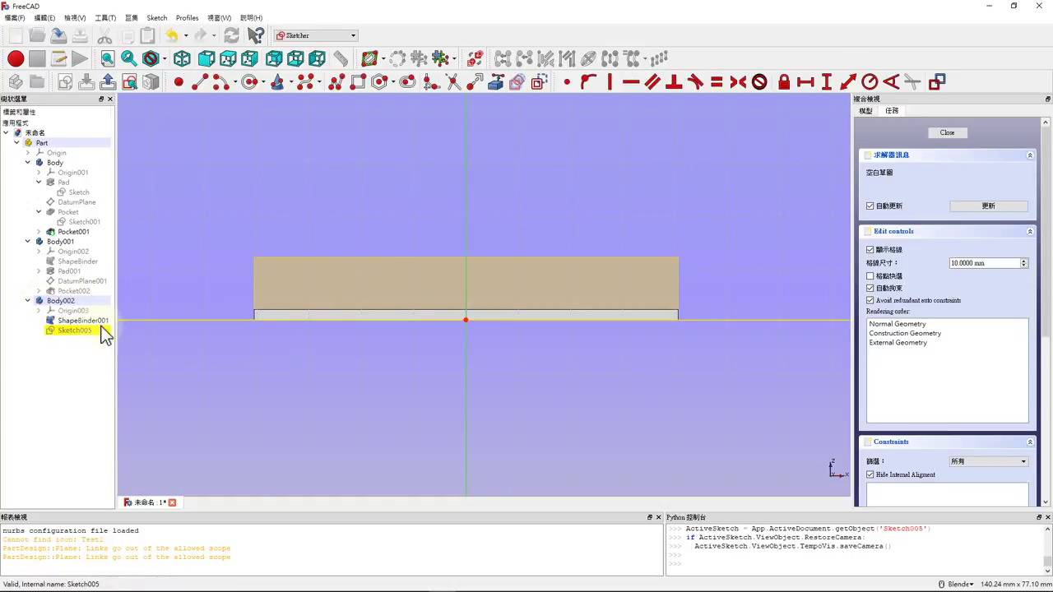
left_click(495, 81)
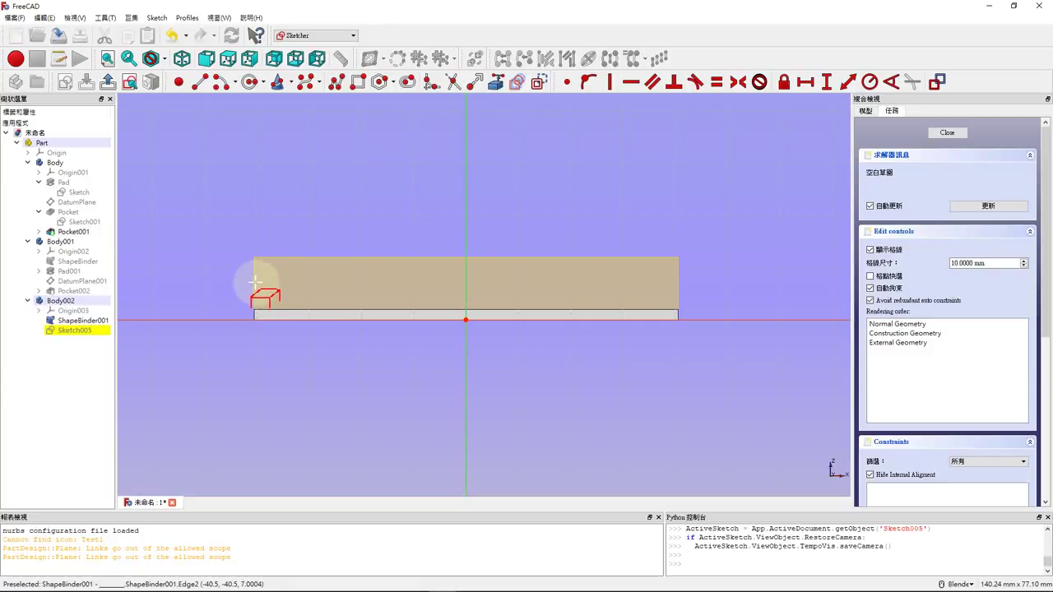
left_click(256, 285)
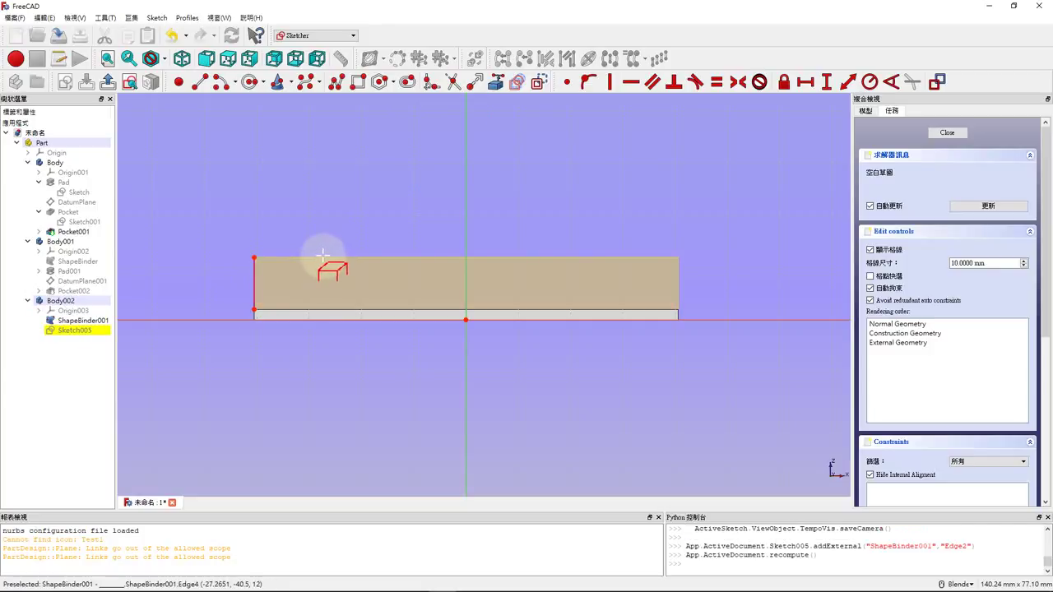
left_click(322, 257)
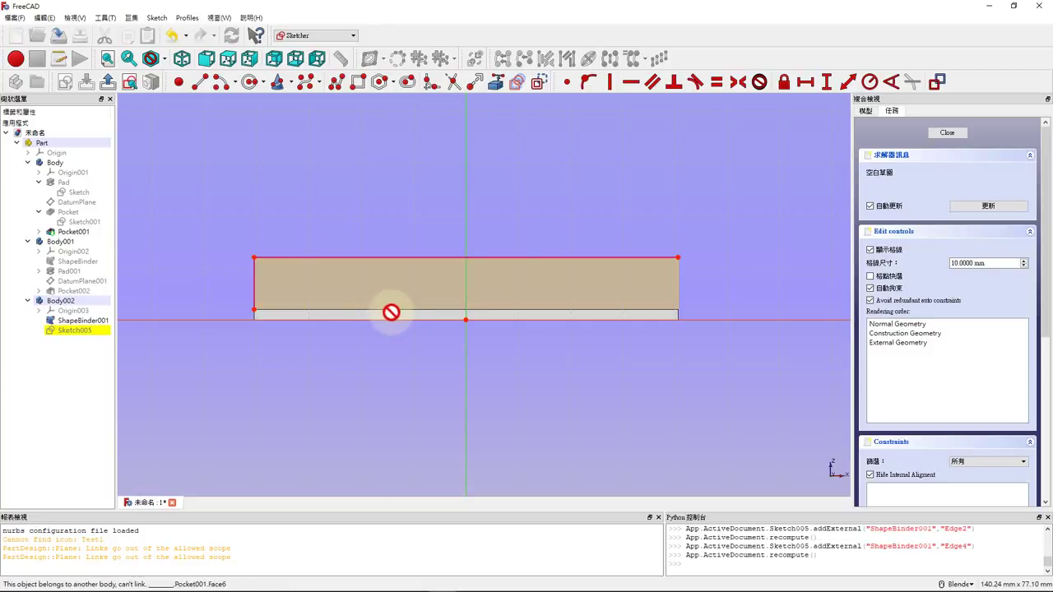
left_click(393, 309)
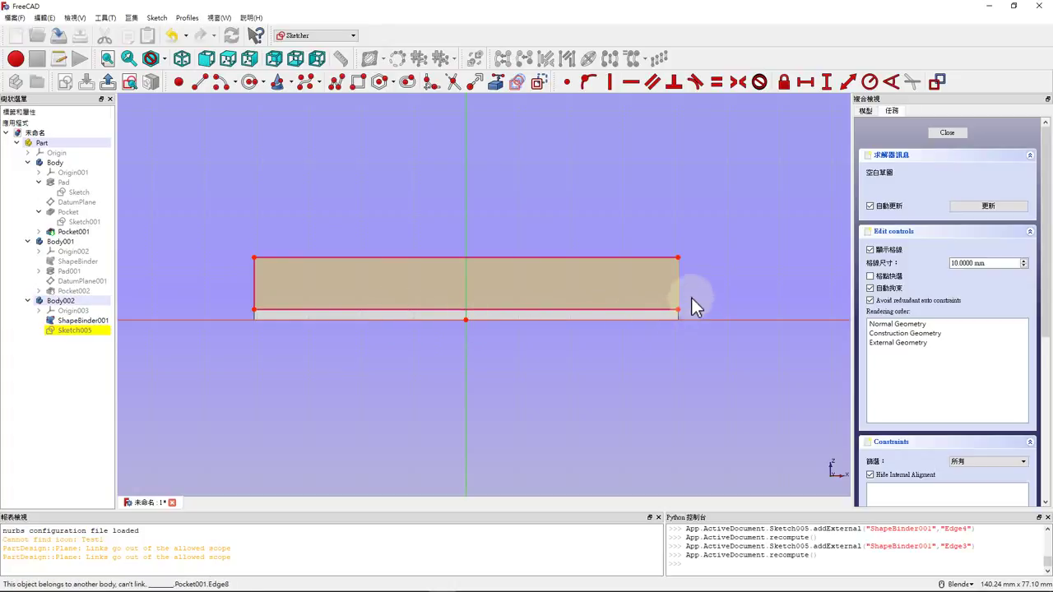
scroll(695, 323, "up", 8)
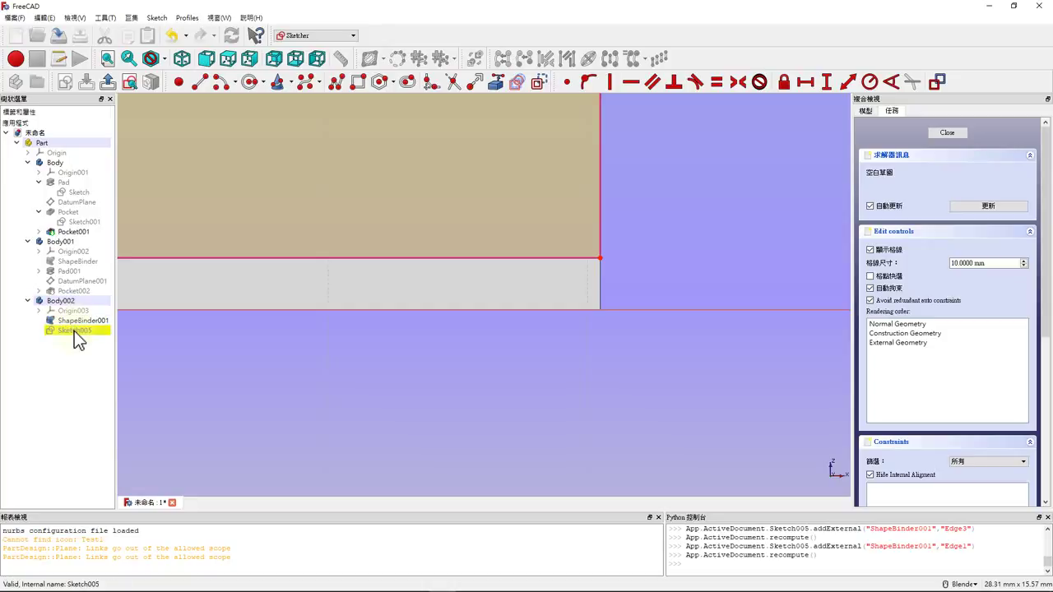
scroll(479, 315, "down", 3)
scroll(440, 316, "down", 2)
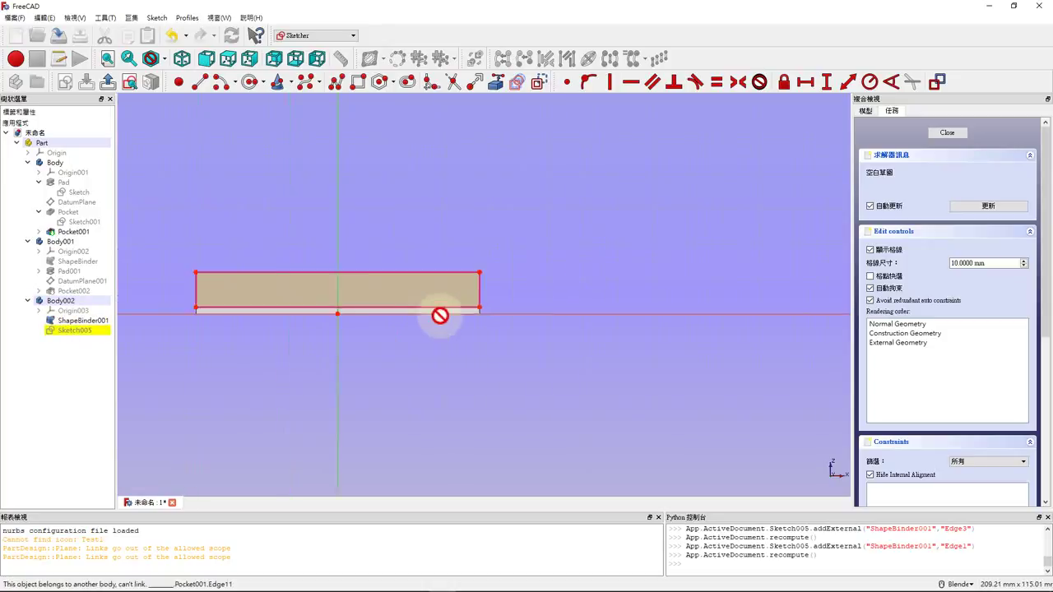
scroll(346, 331, "up", 2)
scroll(343, 285, "up", 2)
scroll(343, 285, "down", 2)
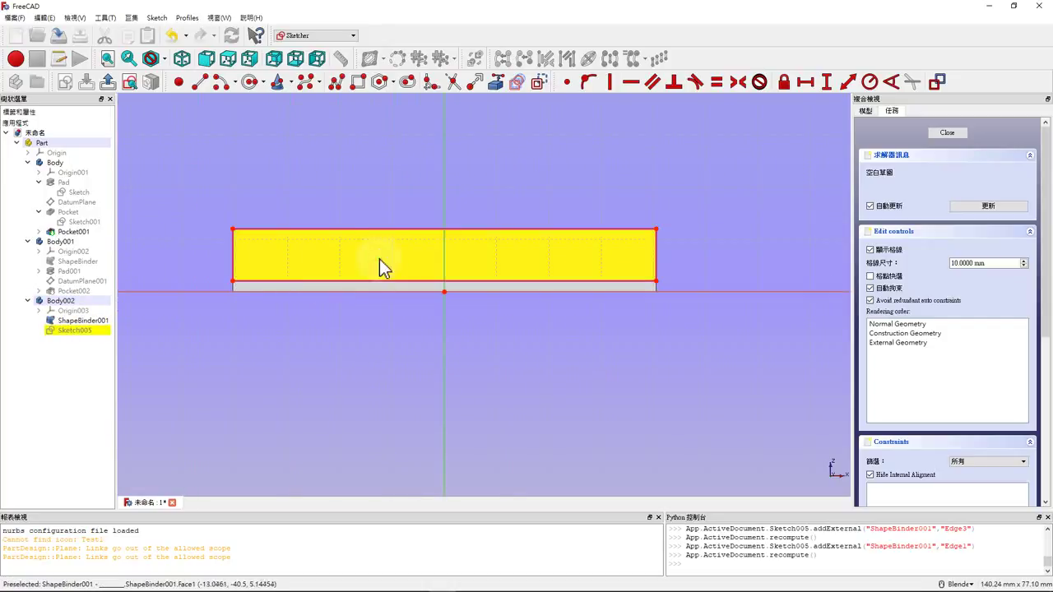
Draw a rectangle enclosing the base strip's face.
left_click(359, 85)
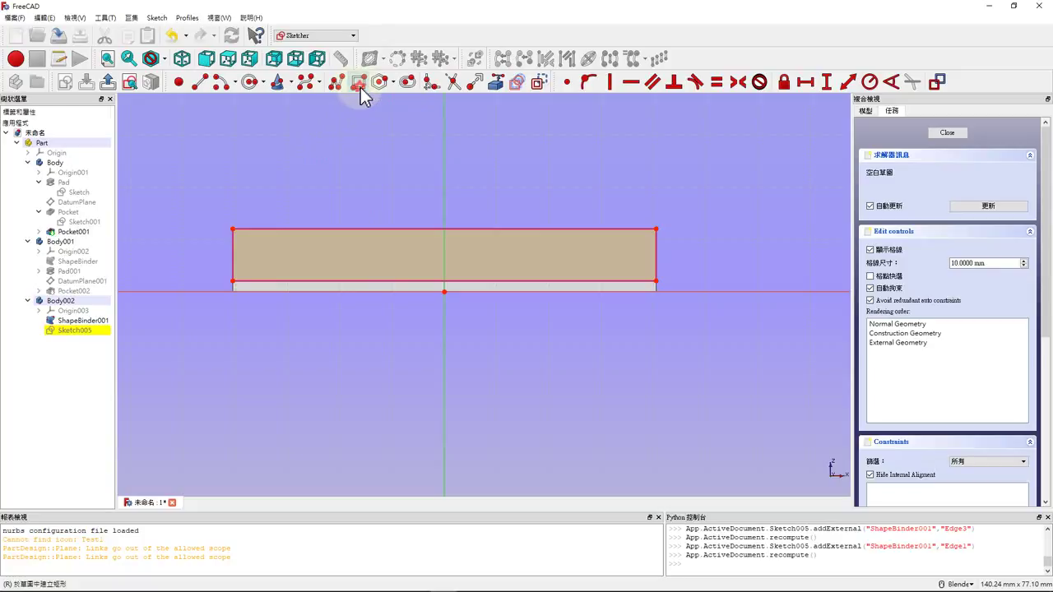
left_click(164, 224)
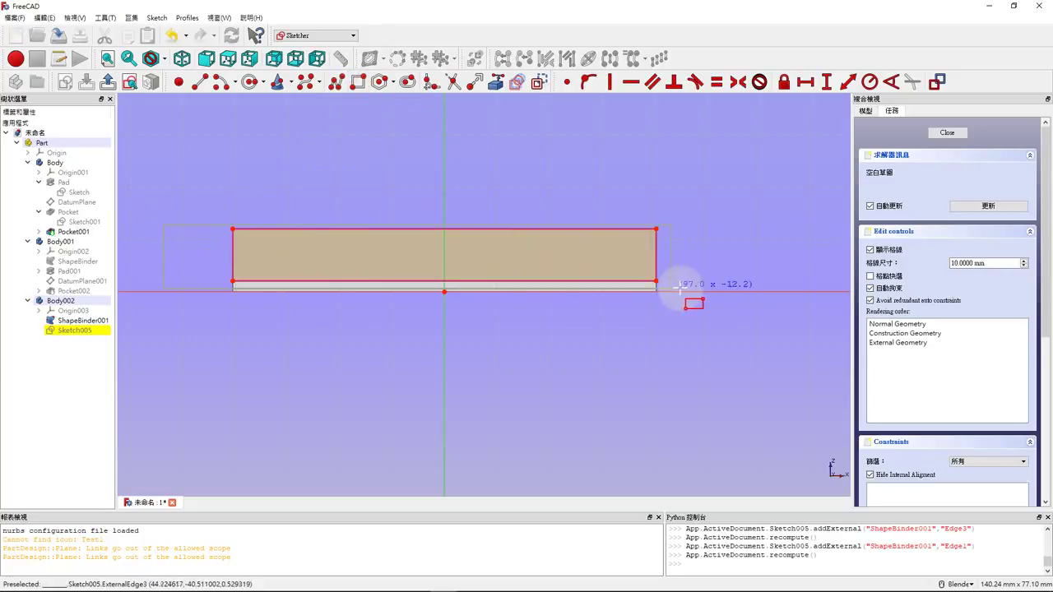
left_click(705, 285)
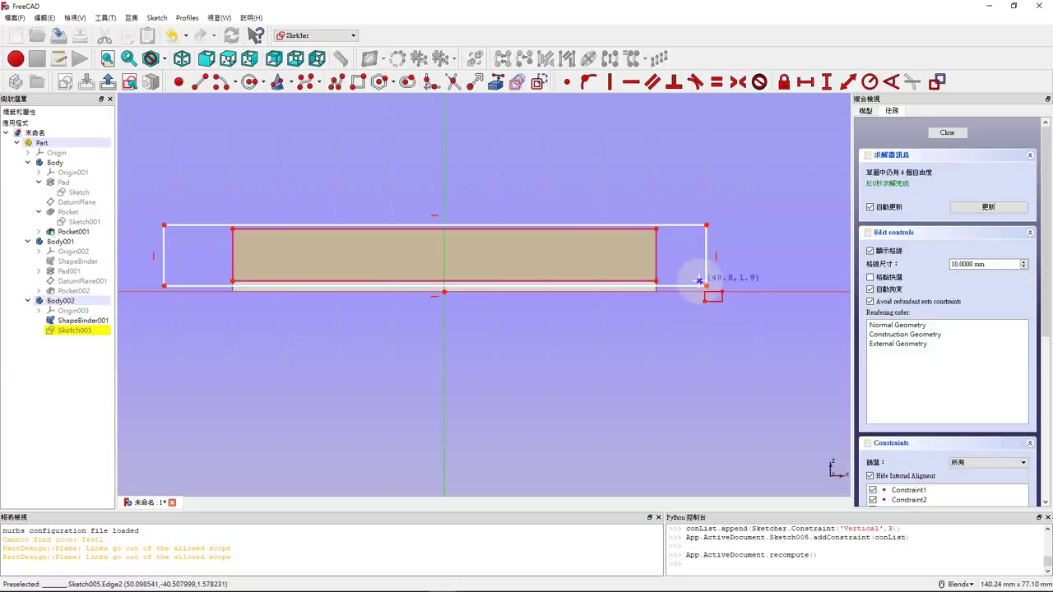
Constrain 12 mm horizontal overhangs at both the left and right ends.
left_click(164, 225)
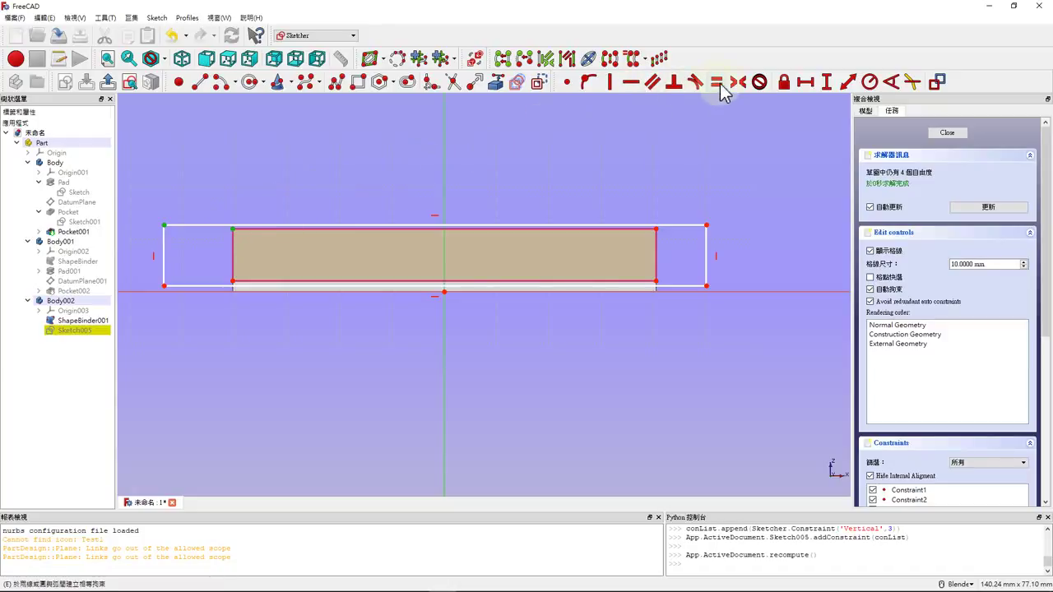
left_click(805, 82)
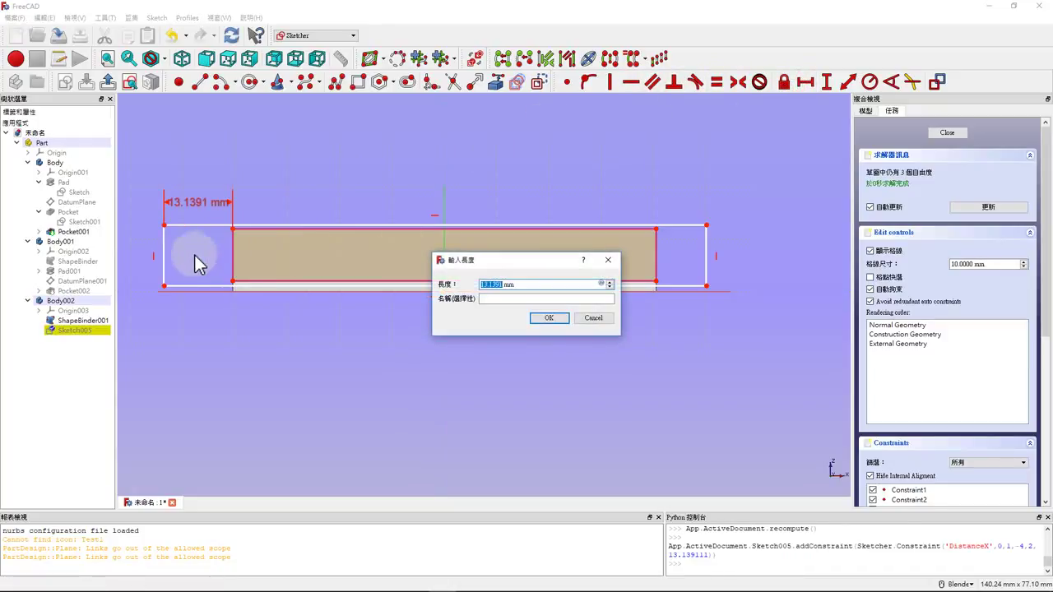
type("12")
key("Return")
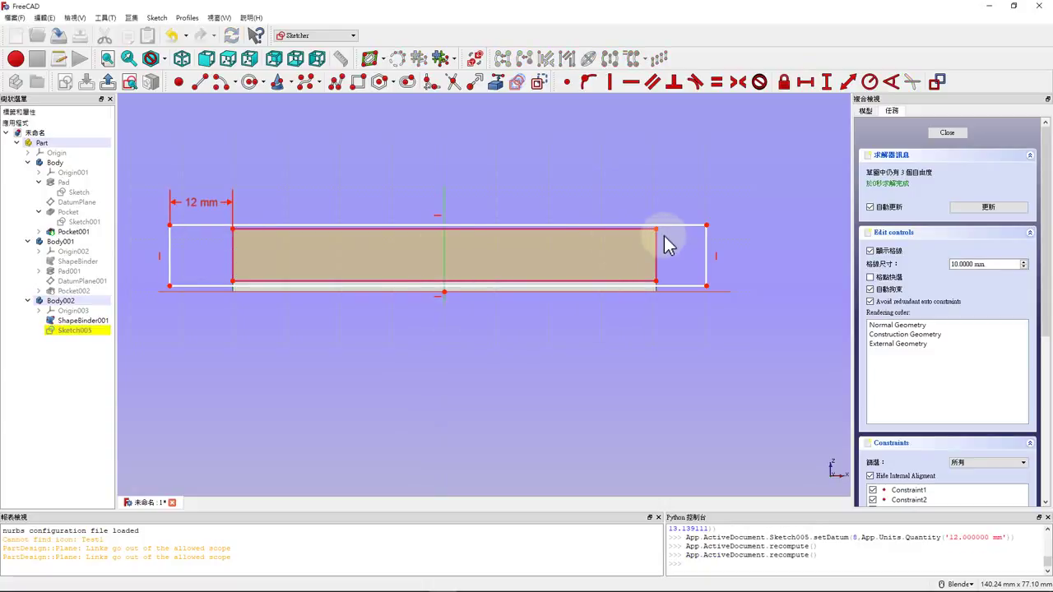
left_click(656, 229)
left_click(706, 224)
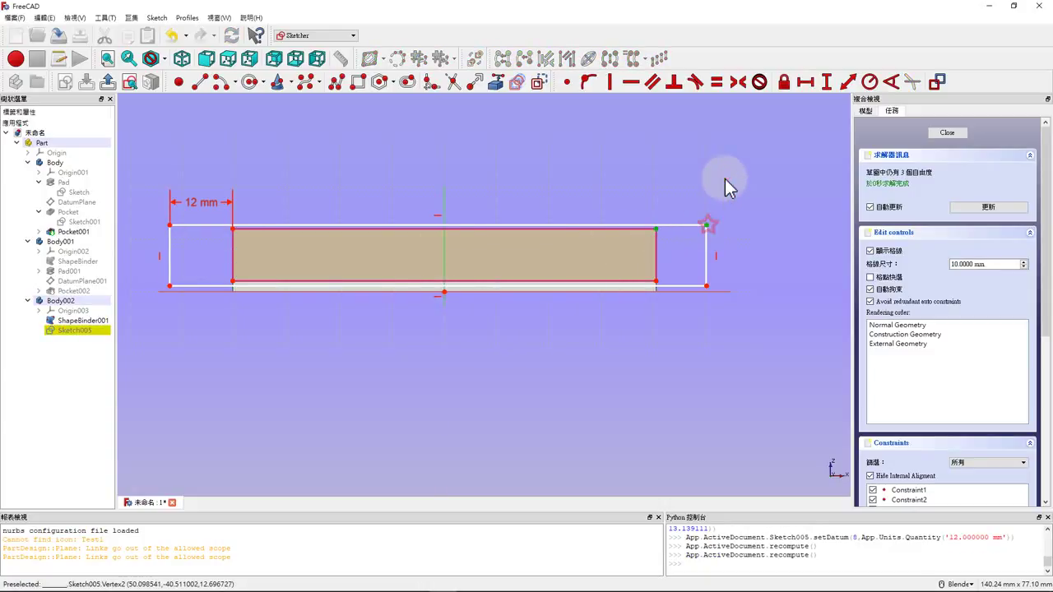
left_click(802, 90)
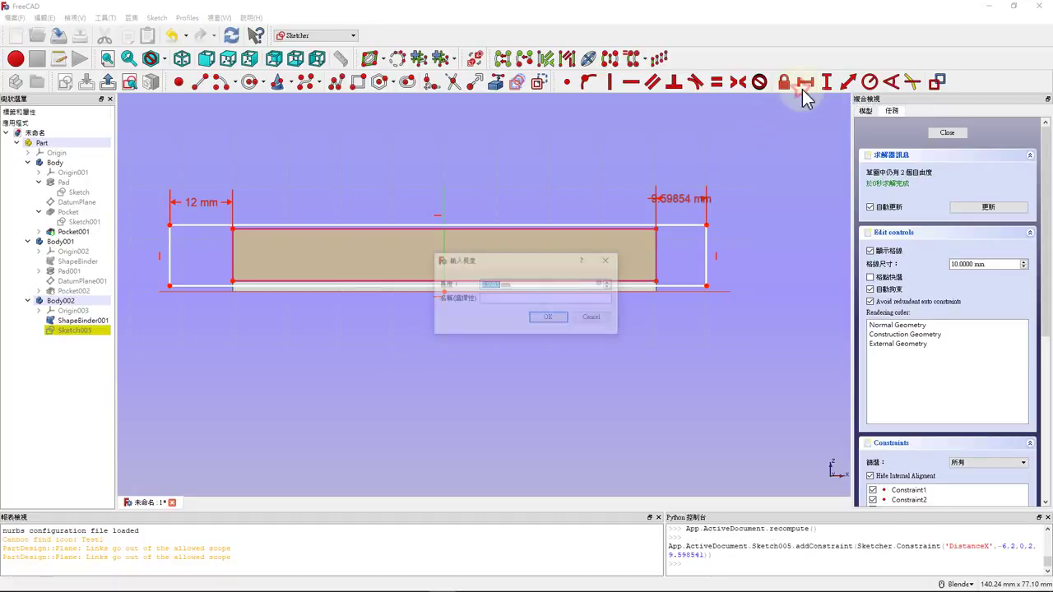
type("12")
key("Return")
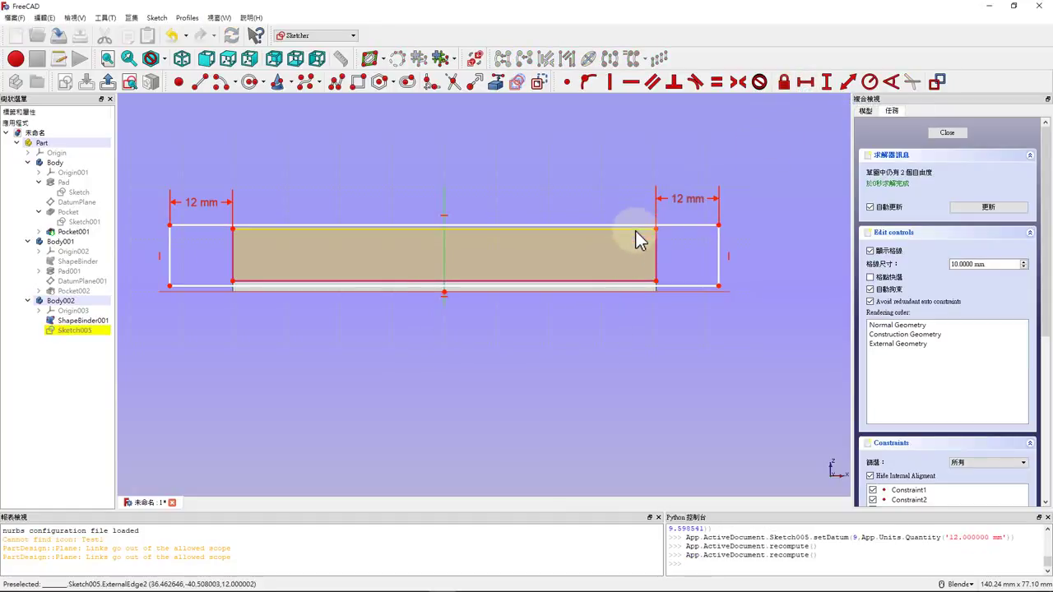
Put the top and bottom edges on the strip's corners to fully constrain, then close the sketch.
left_click(672, 224)
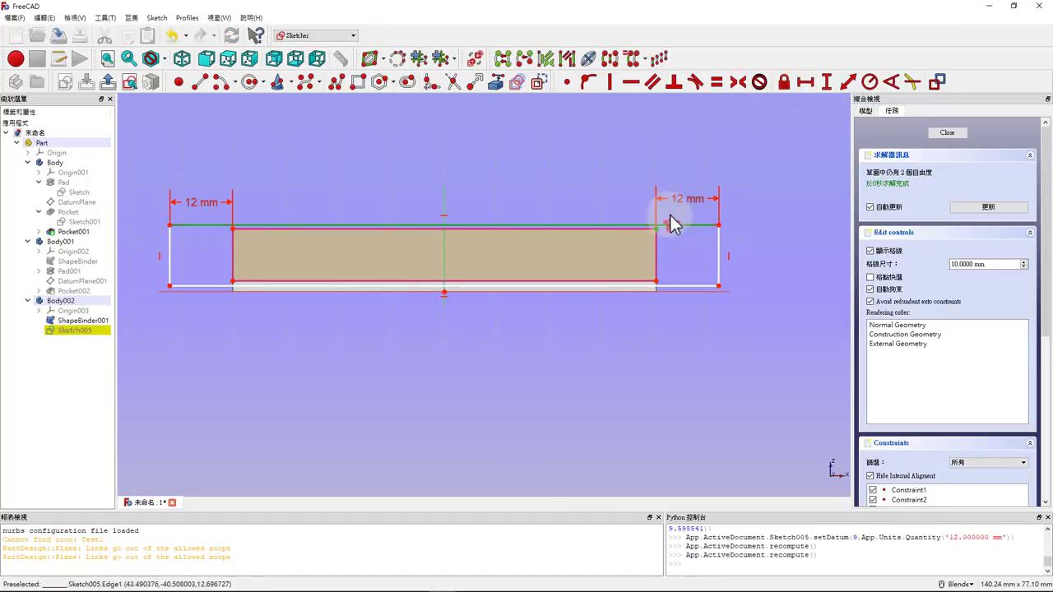
left_click(589, 82)
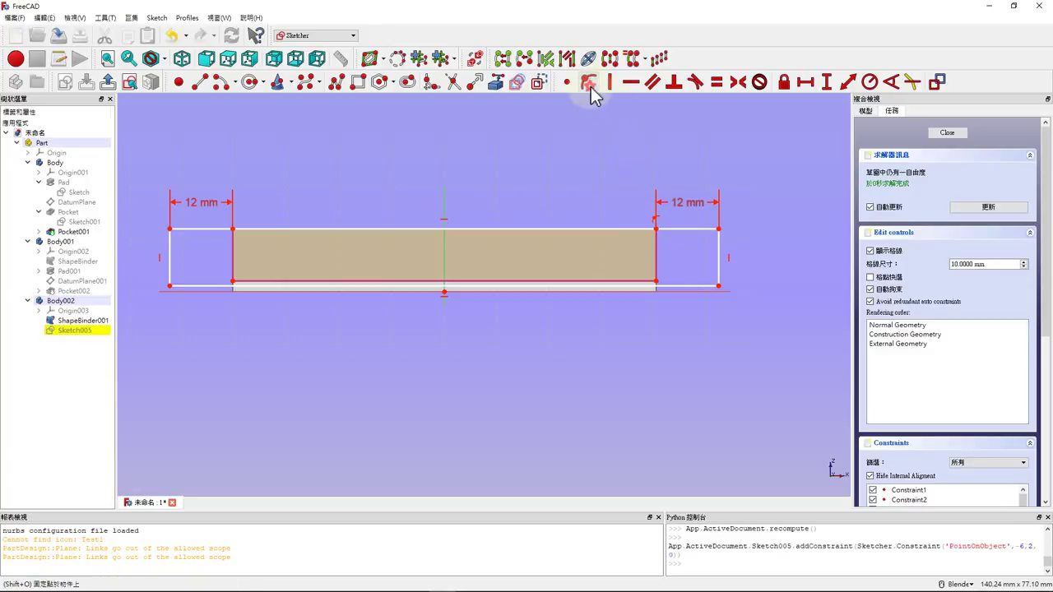
left_click(671, 287)
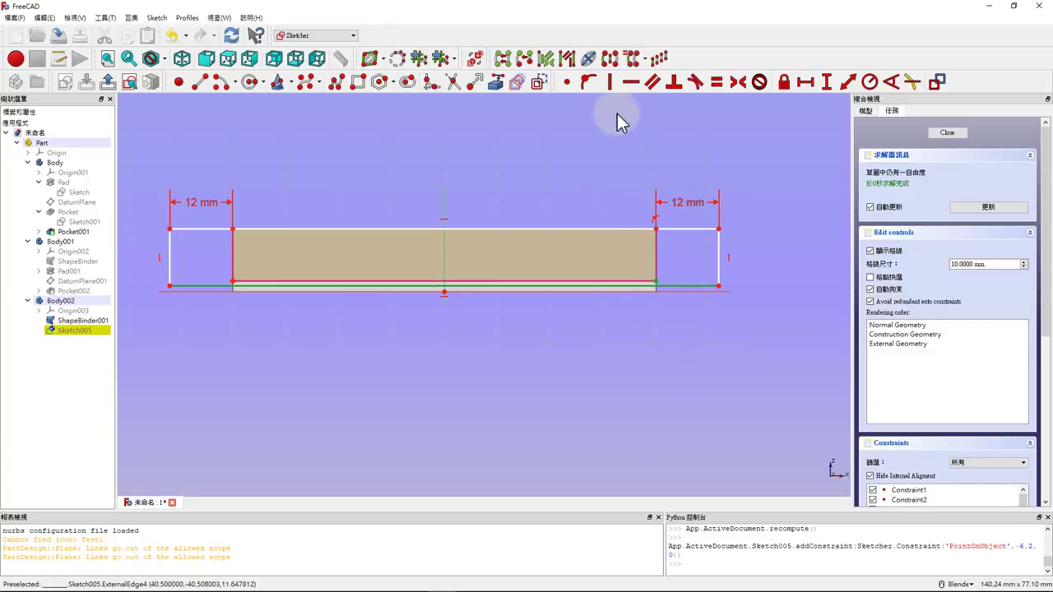
left_click(592, 88)
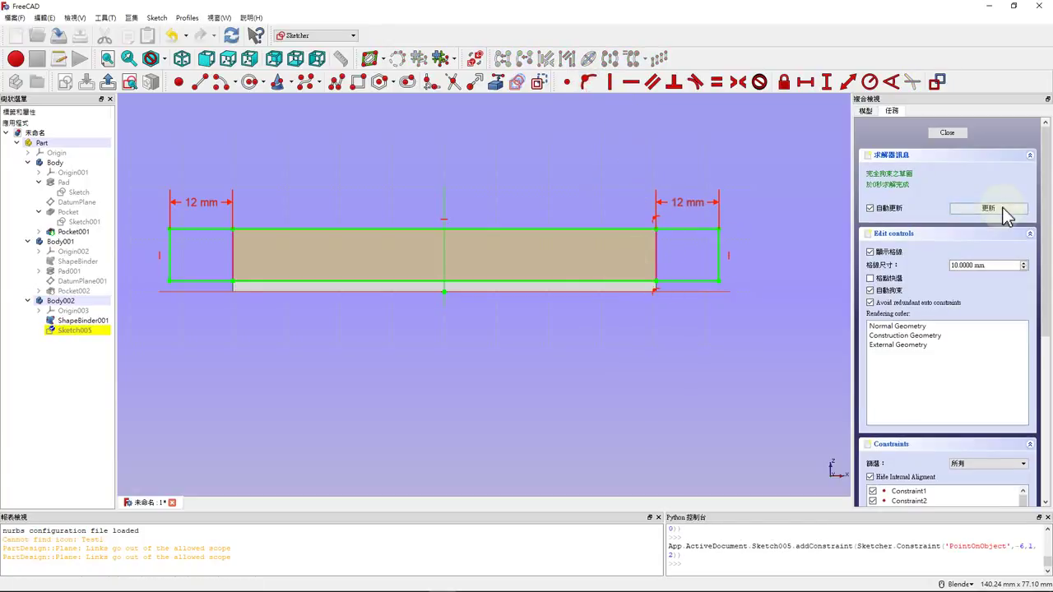
left_click(947, 134)
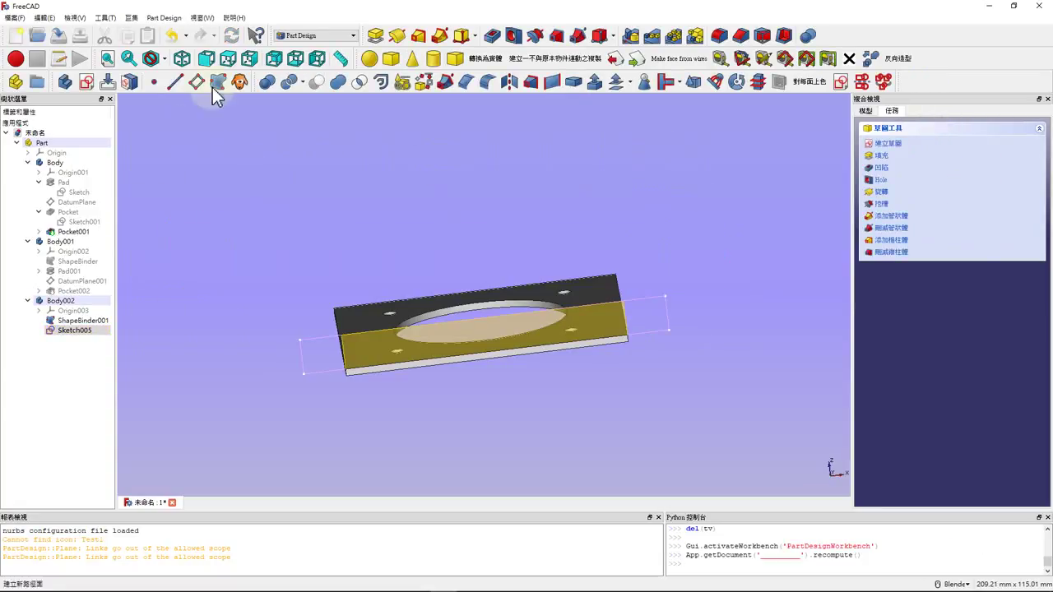
Pad the rectangle sketch into a solid base block, Pad002.
left_click(374, 37)
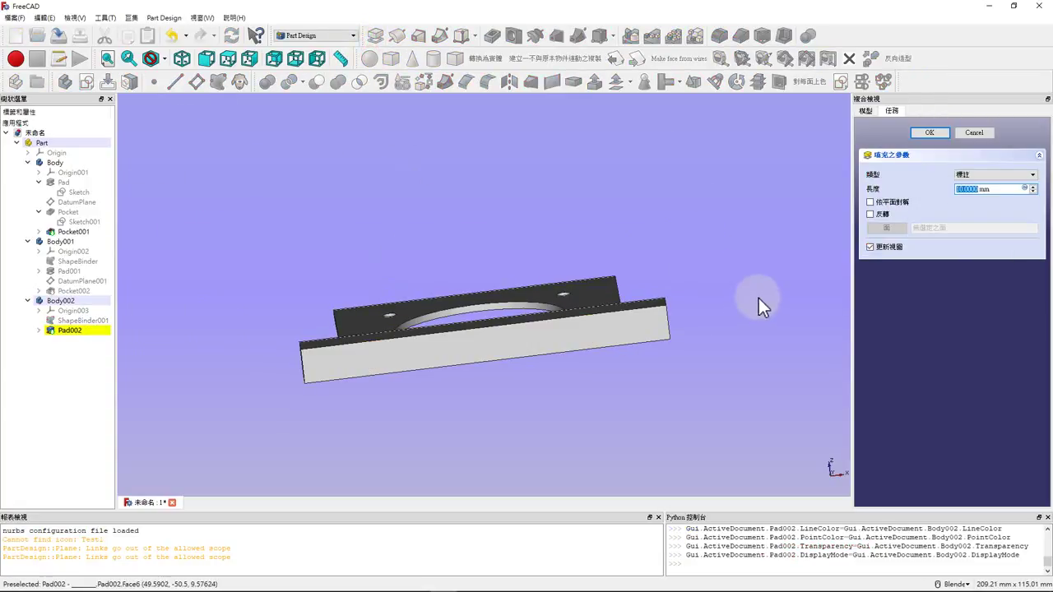
left_click(921, 136)
scroll(359, 309, "up", 2)
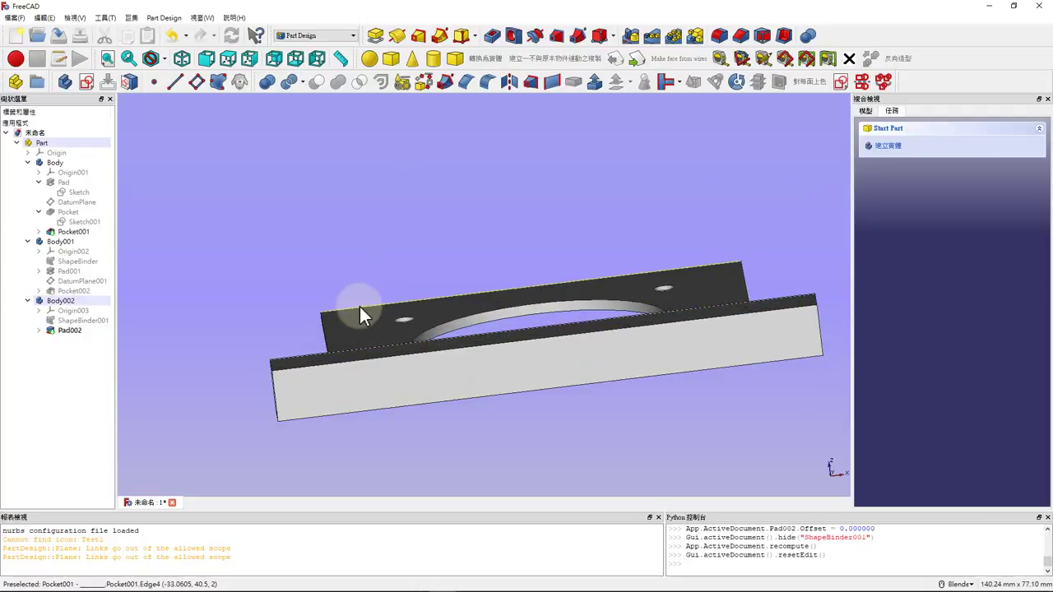
scroll(363, 298, "down", 2)
scroll(411, 263, "up", 2)
middle_click_drag(447, 243, 116, 289)
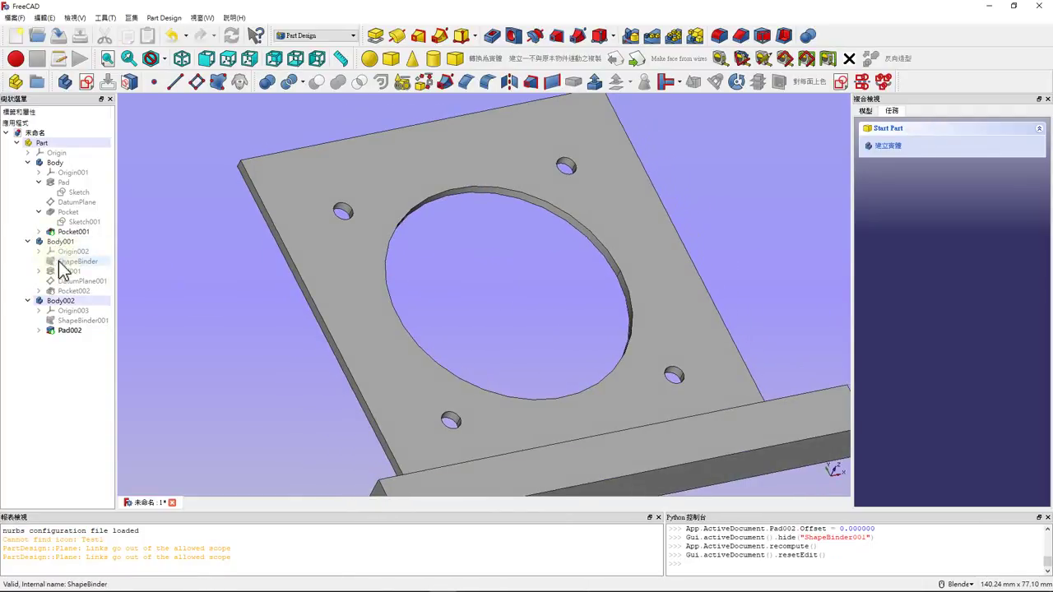
Show the Pocket002 plate again.
left_click(70, 292)
key("space")
scroll(221, 274, "down", 2)
scroll(247, 297, "down", 2)
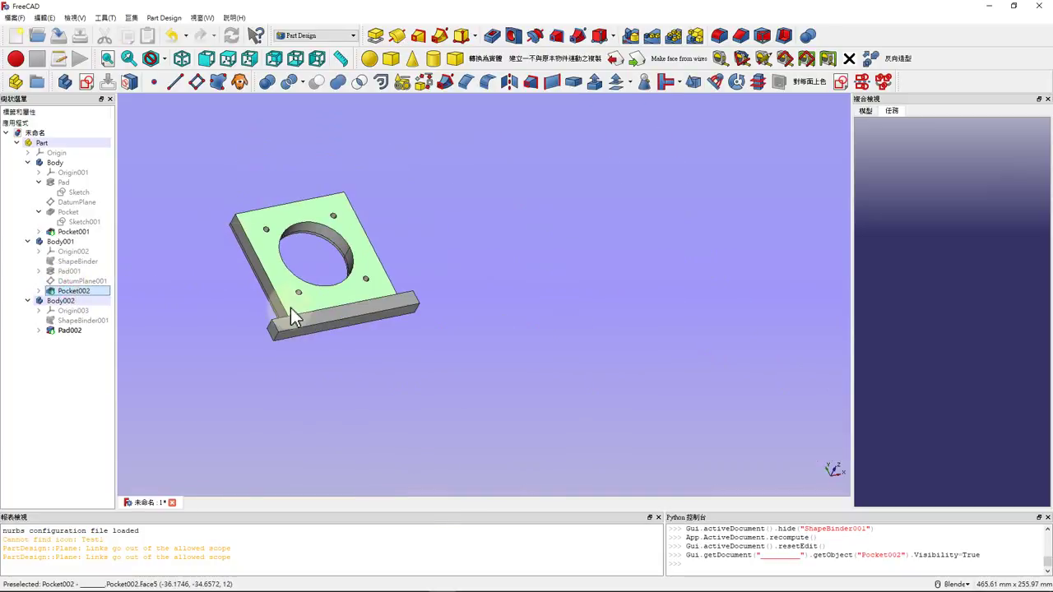
scroll(271, 313, "up", 3)
left_click(230, 309)
Start a new sketch on the block's front face.
mouse_move(263, 355)
middle_mouse_down()
mouse_move(404, 291)
mouse_move(395, 320)
mouse_move(360, 235)
mouse_move(312, 247)
mouse_move(301, 317)
mouse_move(330, 360)
mouse_move(353, 367)
mouse_move(325, 418)
middle_mouse_up()
left_click(264, 406)
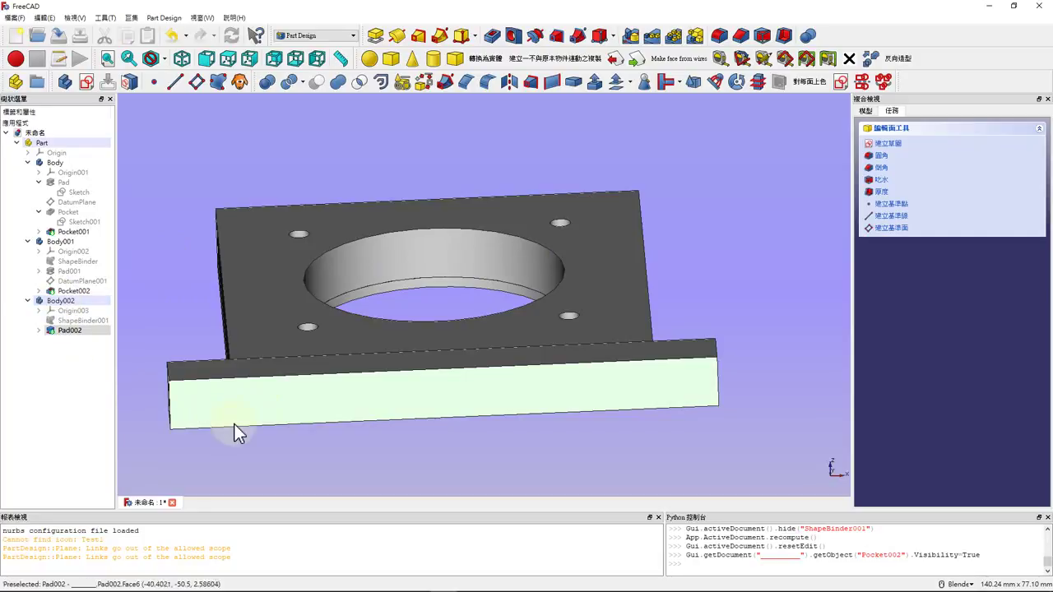
left_click(203, 325)
left_click(222, 403)
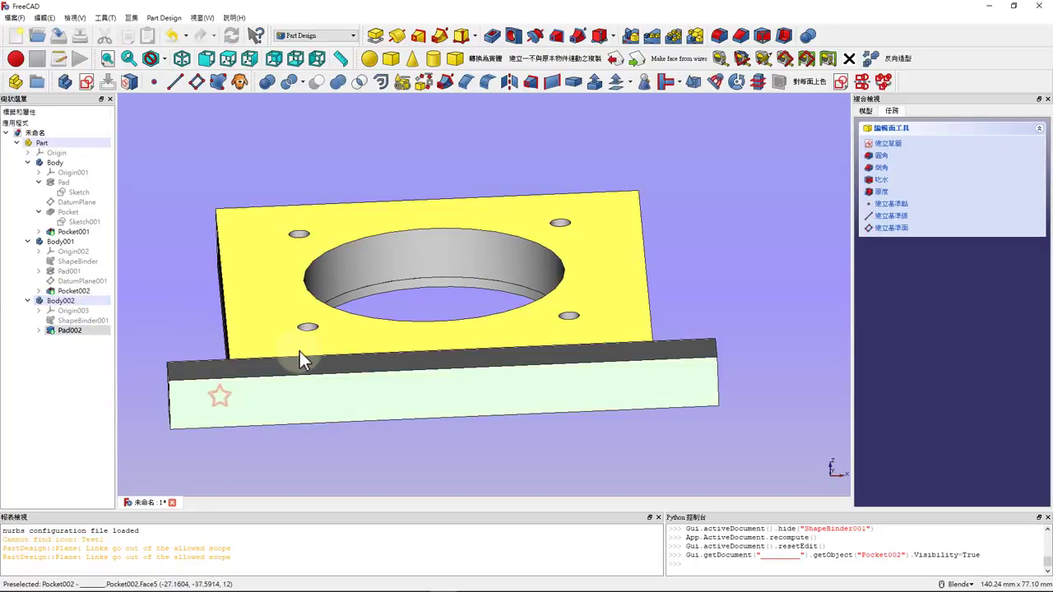
left_click(89, 83)
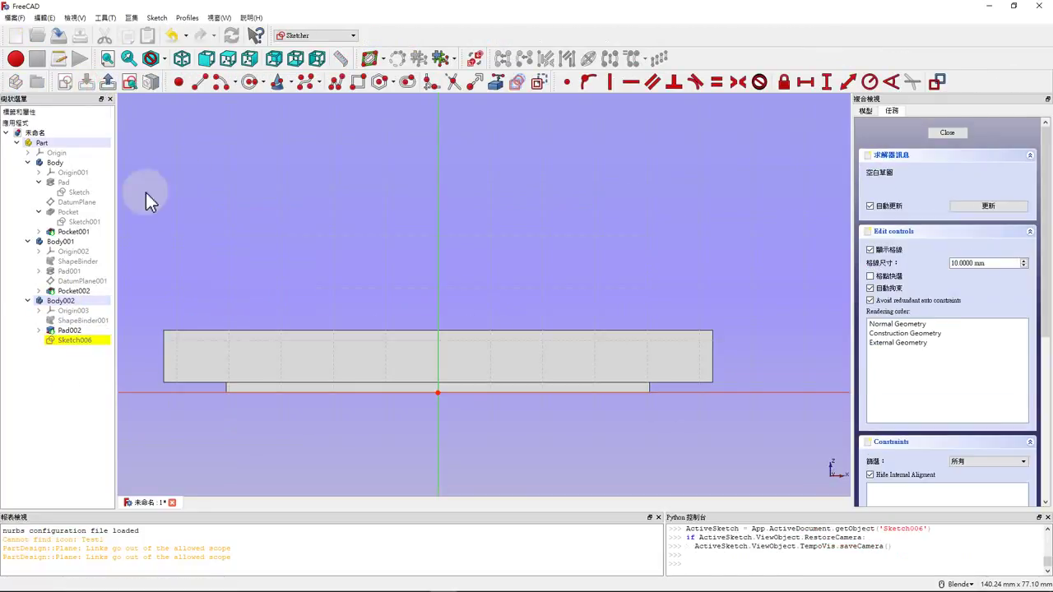
Draw two small circles near the left and right ends of the block's front face.
scroll(370, 346, "up", 3)
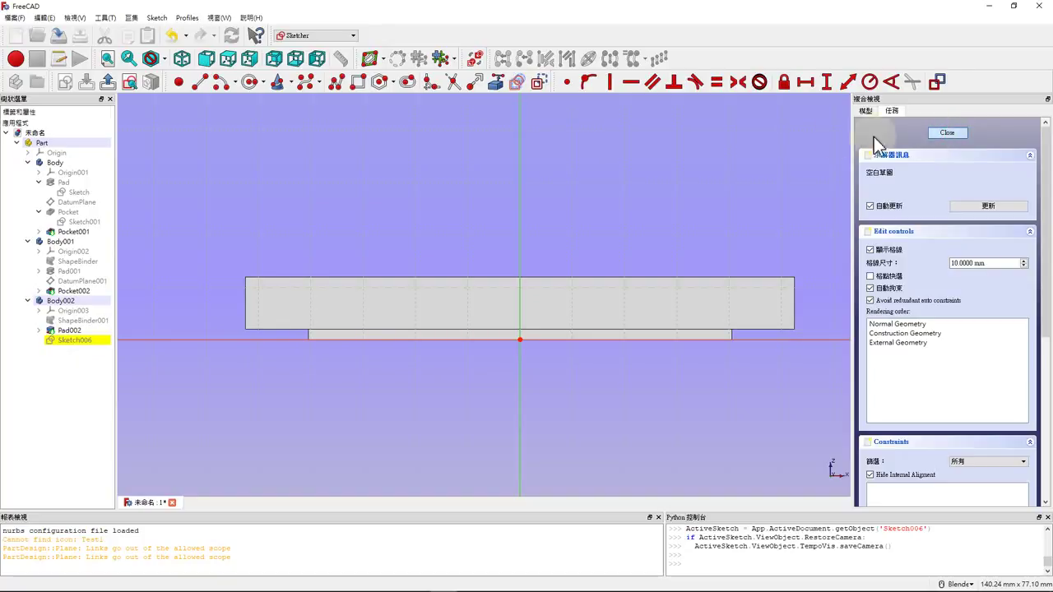
left_click(274, 302)
left_click(284, 309)
left_click(759, 299)
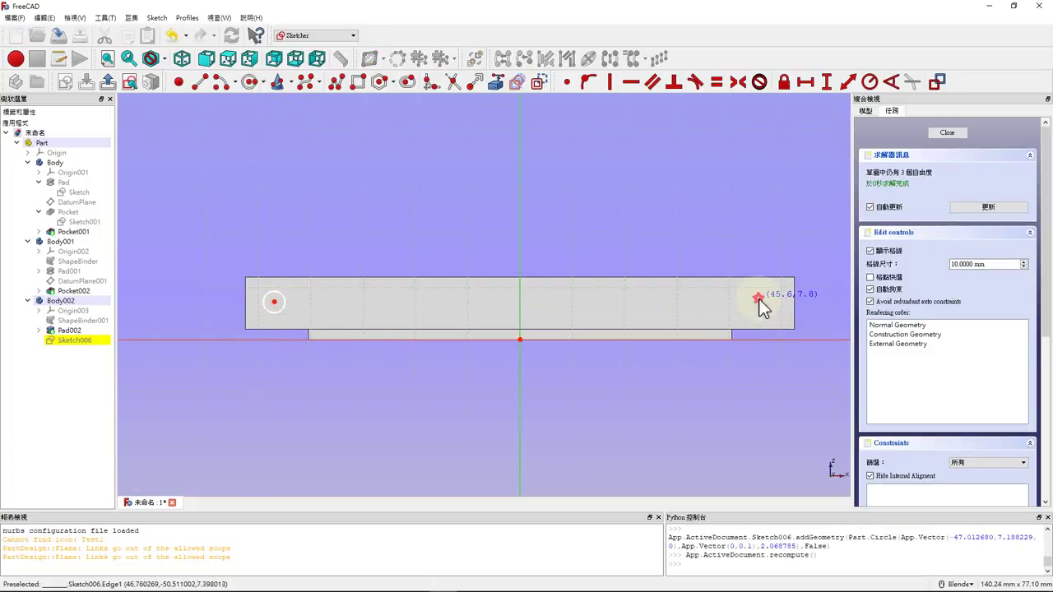
left_click(773, 310)
left_click(947, 134)
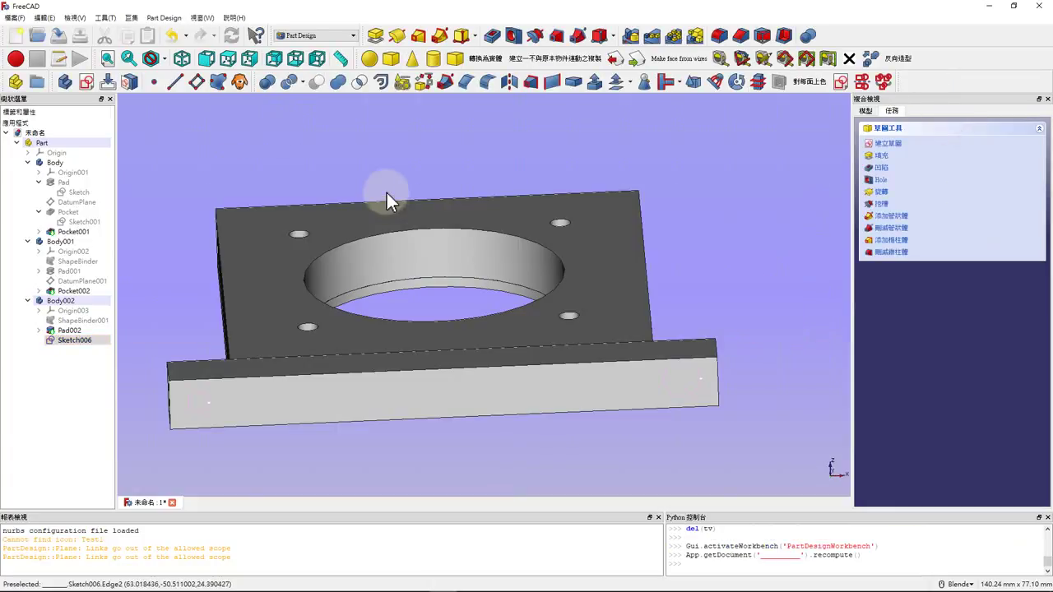
left_click(489, 37)
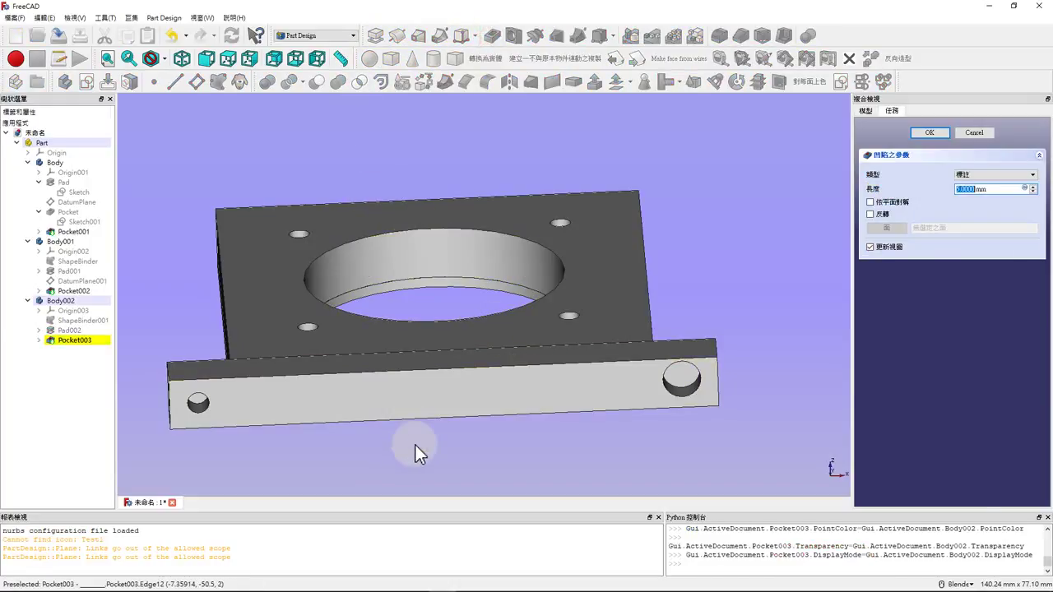
middle_click_drag(416, 445, 411, 387)
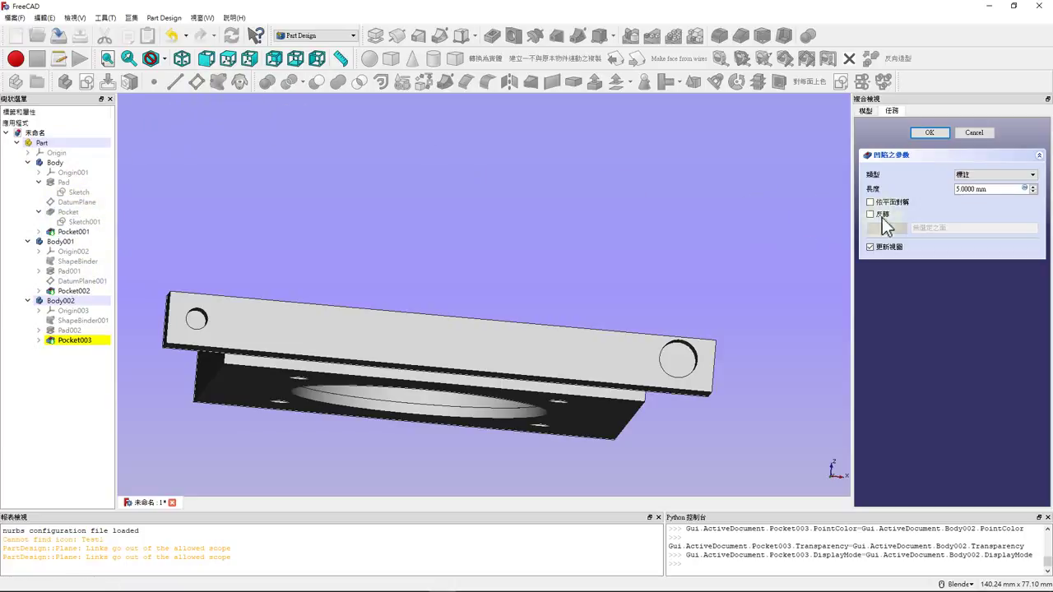
left_click(971, 134)
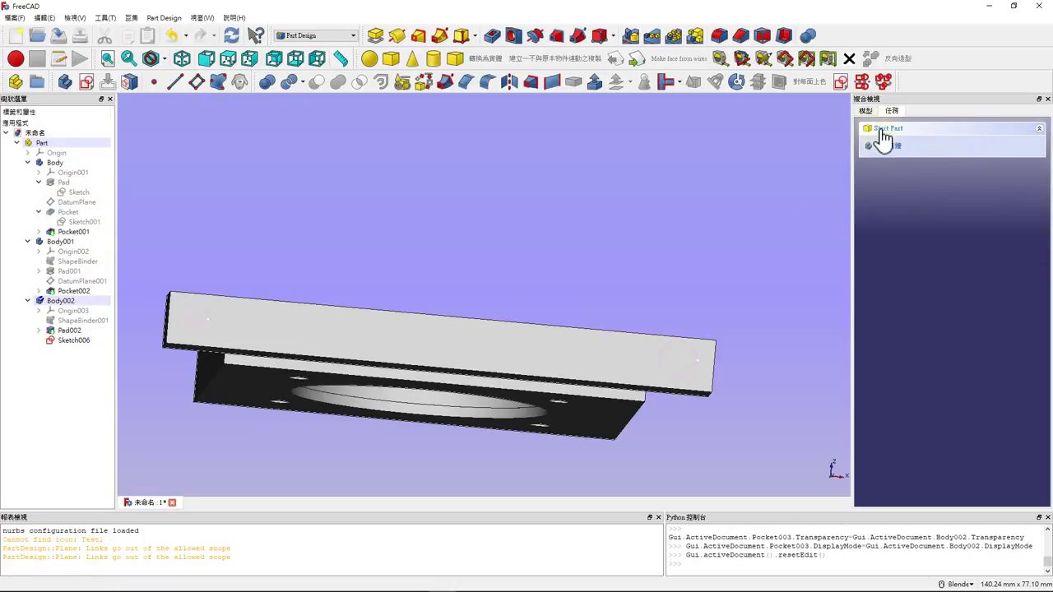
Inspect Sketch006 without changes, then delete it so Pad002 is Body002's last feature.
left_click(63, 345)
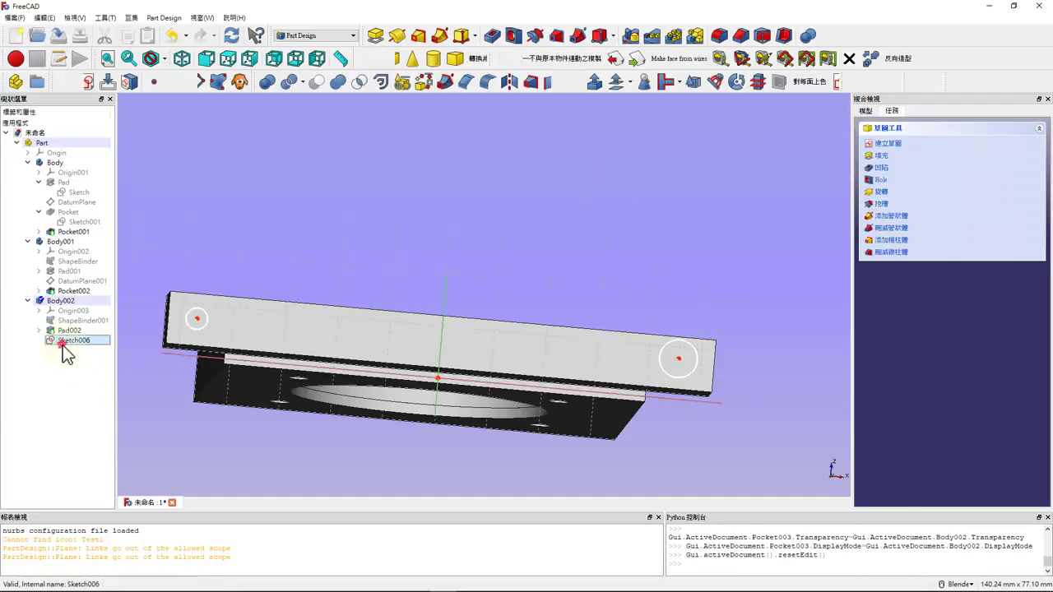
double_click(62, 345)
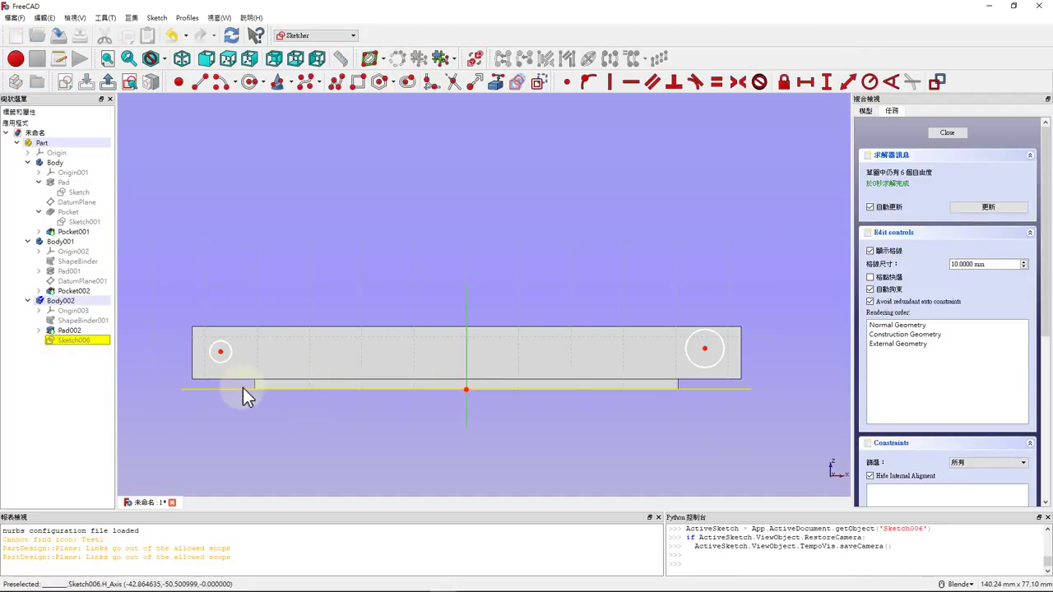
scroll(230, 382, "up", 2)
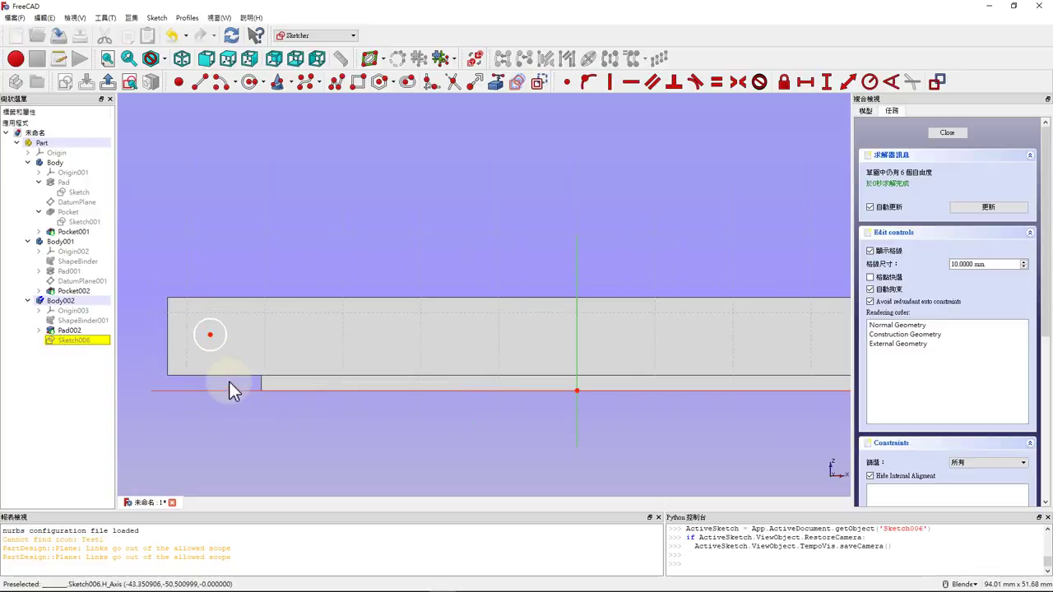
scroll(230, 383, "down", 2)
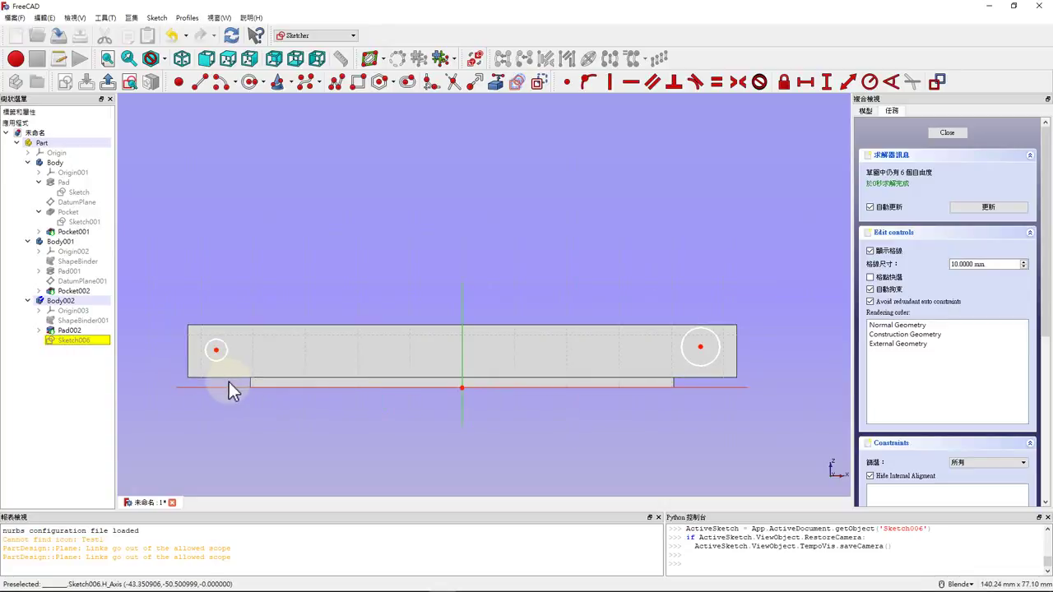
left_click(78, 341)
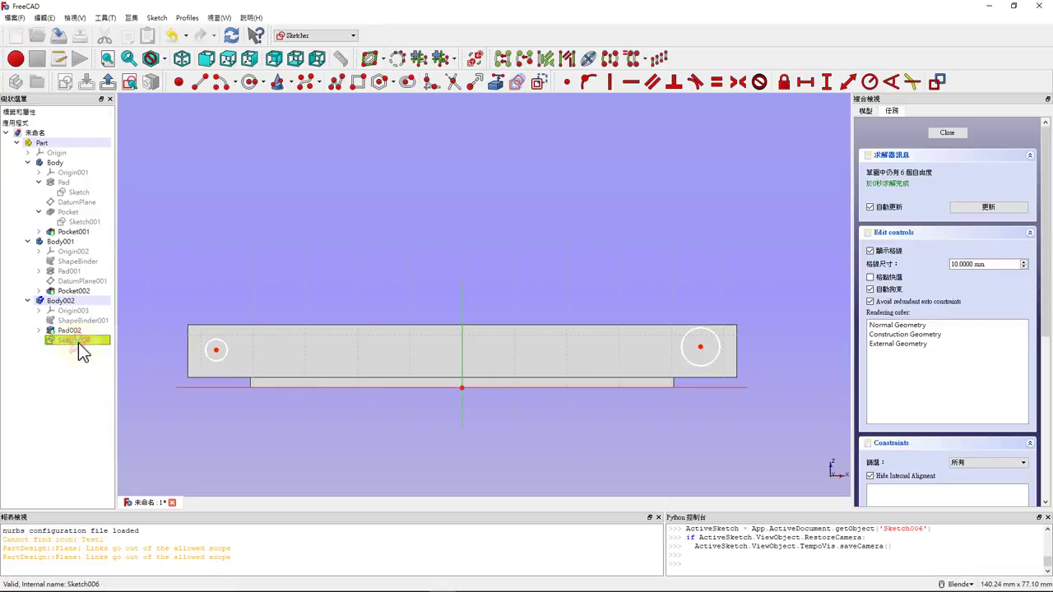
left_click(946, 134)
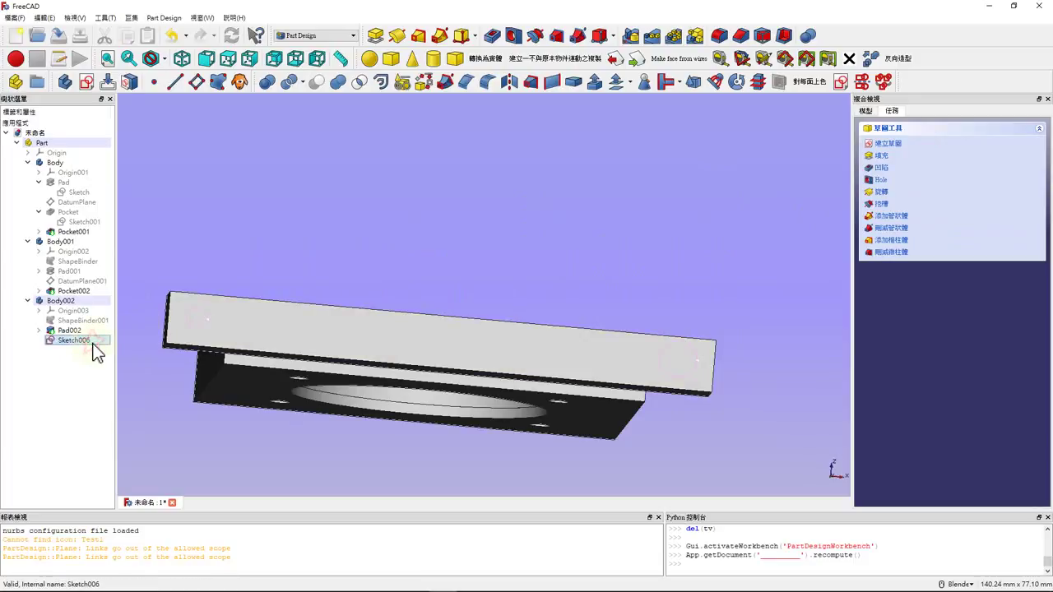
key("Delete")
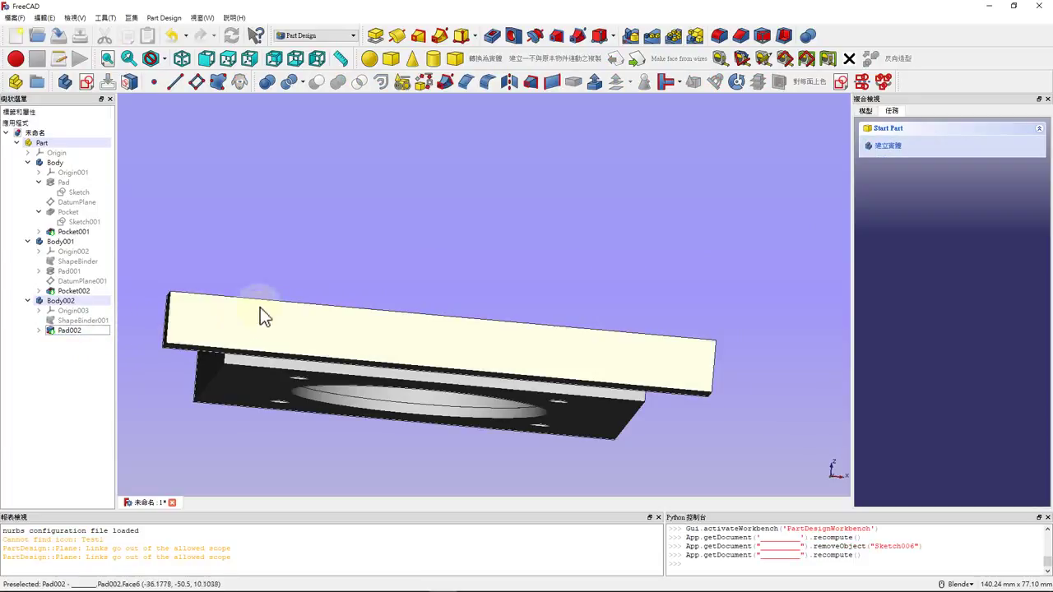
Add a datum point to Body002 at the midpoint of the plate's left end edge.
left_click(153, 82)
scroll(173, 326, "up", 5)
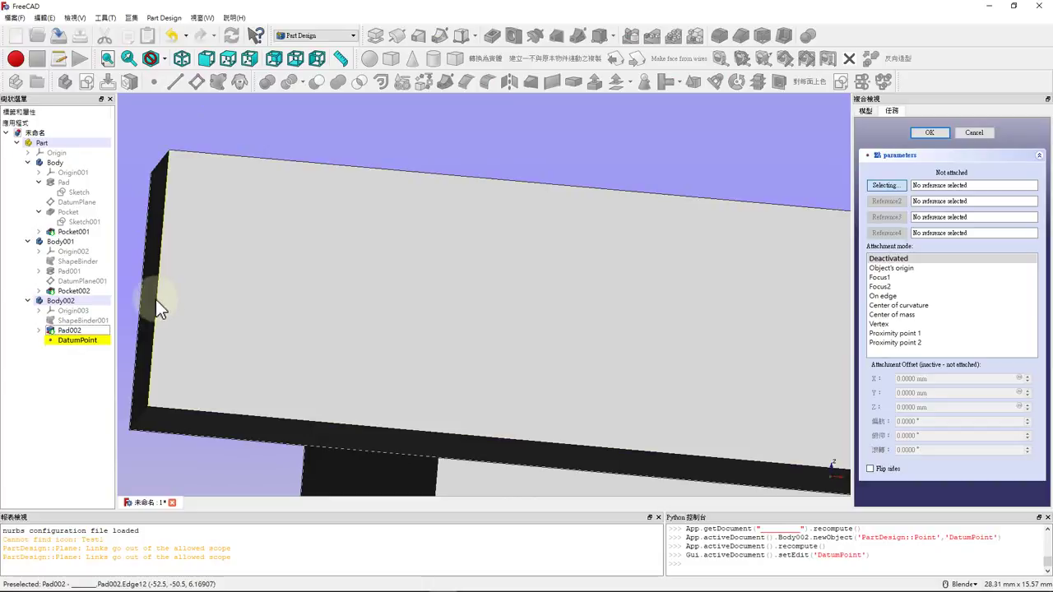
left_click(157, 299)
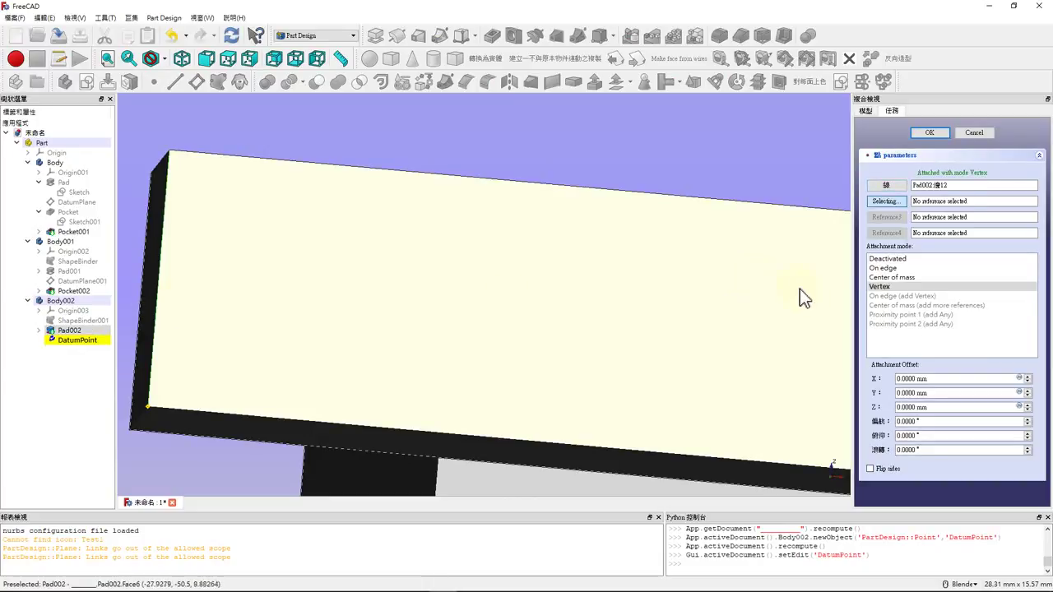
left_click(892, 279)
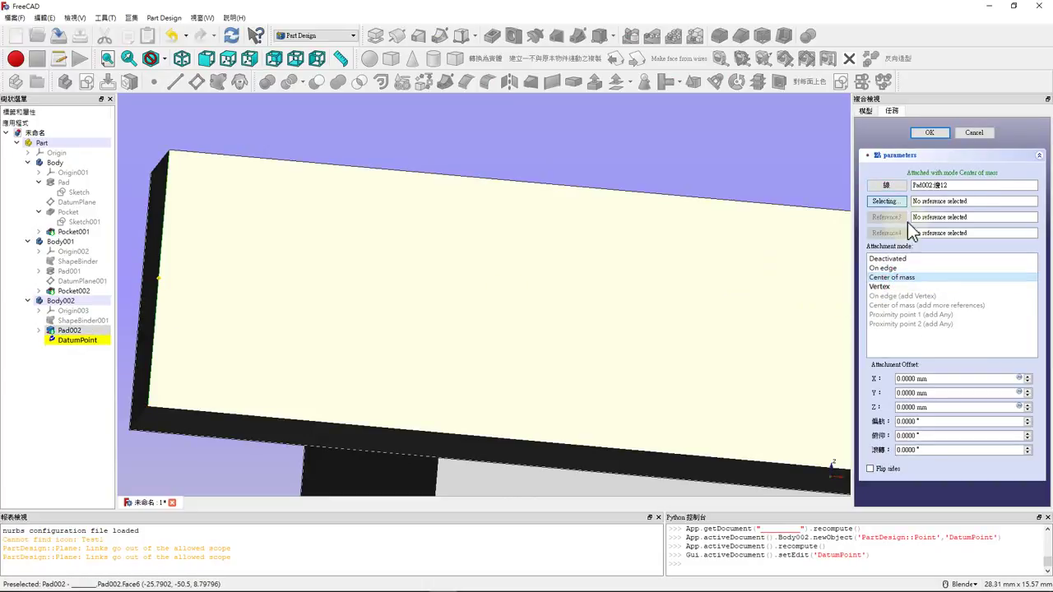
left_click(930, 134)
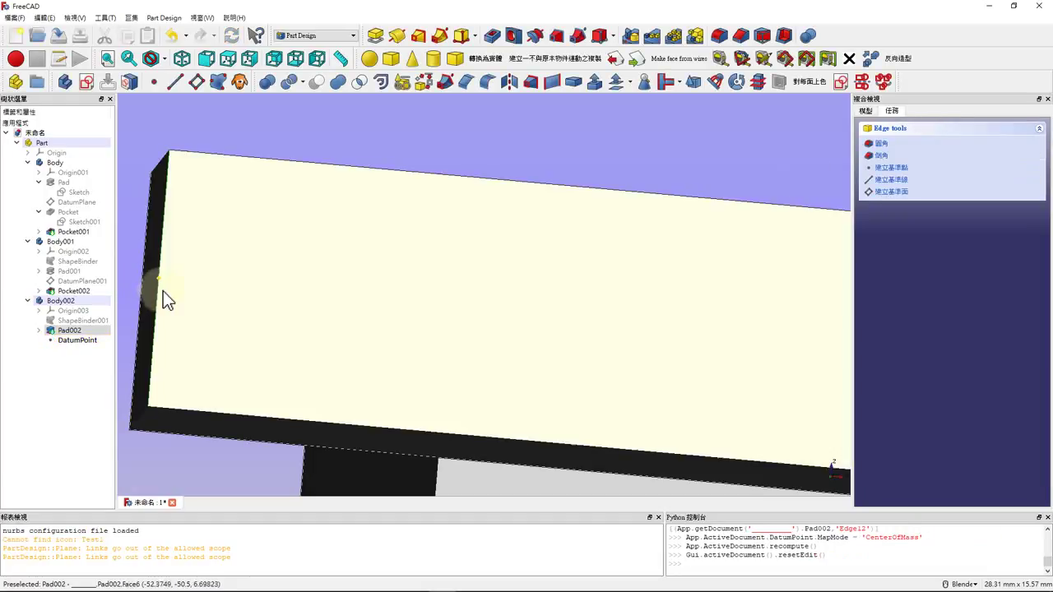
Add a second datum point at the right end edge's midpoint, attached by centre of mass.
scroll(163, 300, "down", 5)
middle_click_drag(774, 326, 515, 244)
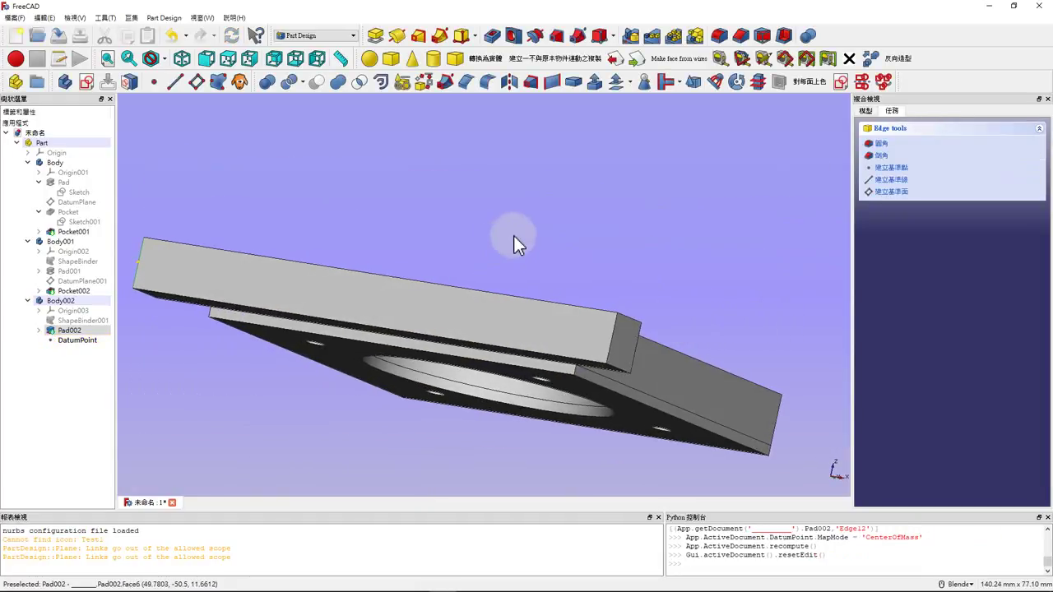
left_click(154, 81)
scroll(609, 337, "up", 5)
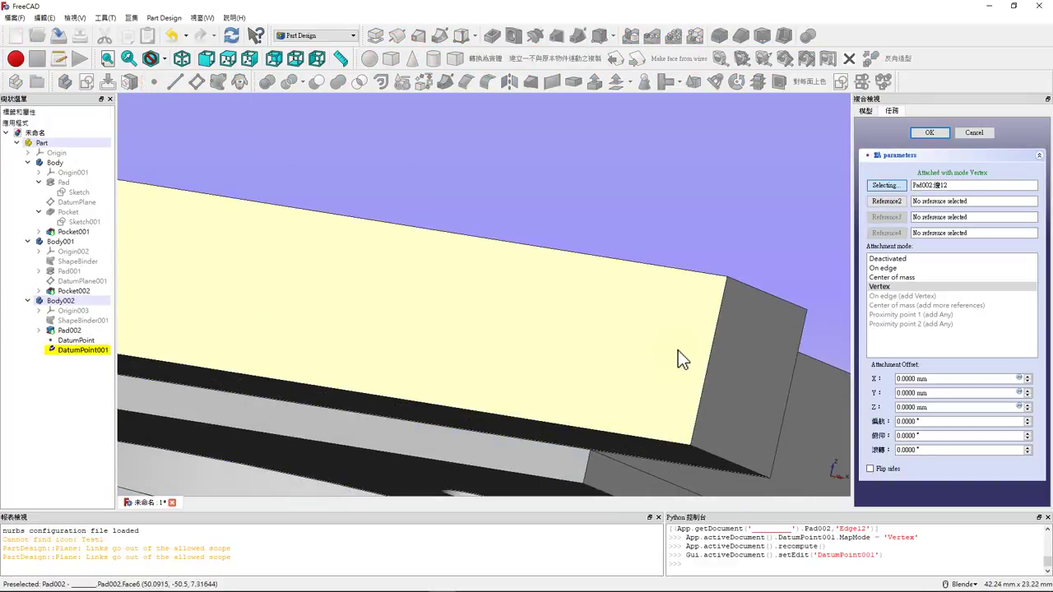
left_click(726, 277)
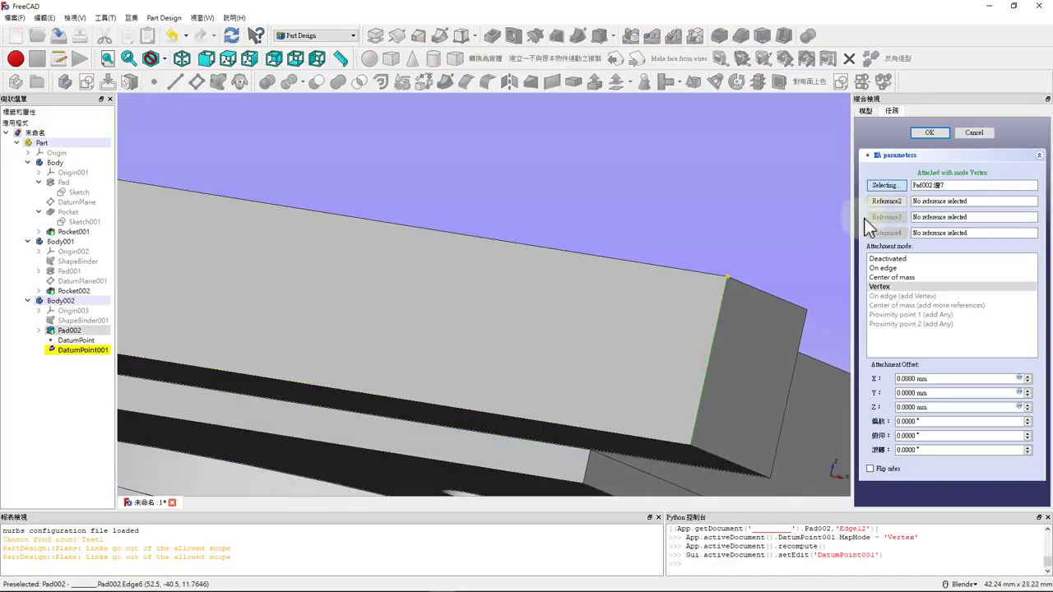
left_click(896, 278)
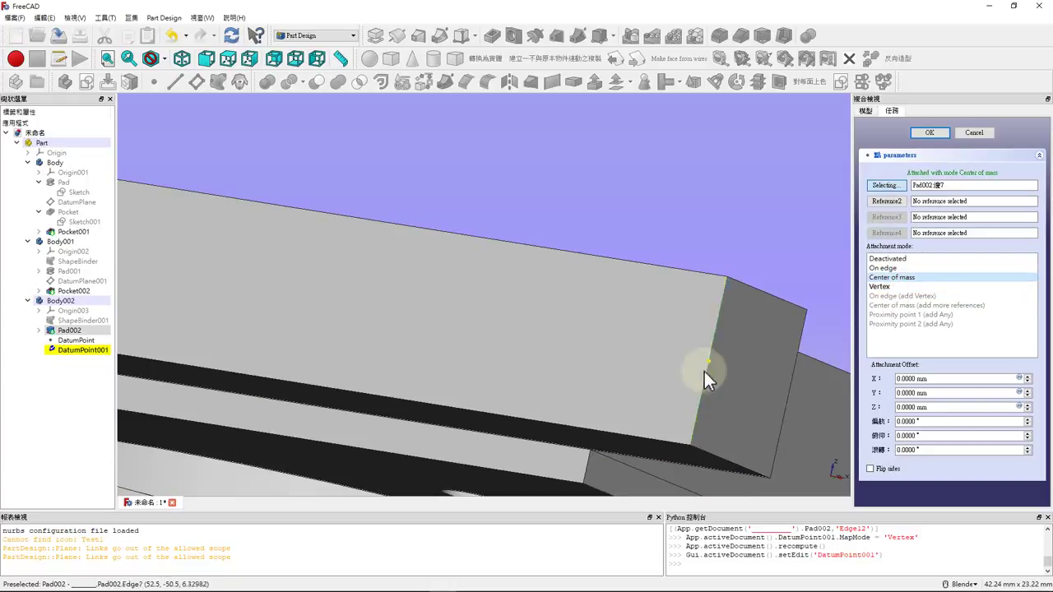
left_click(943, 130)
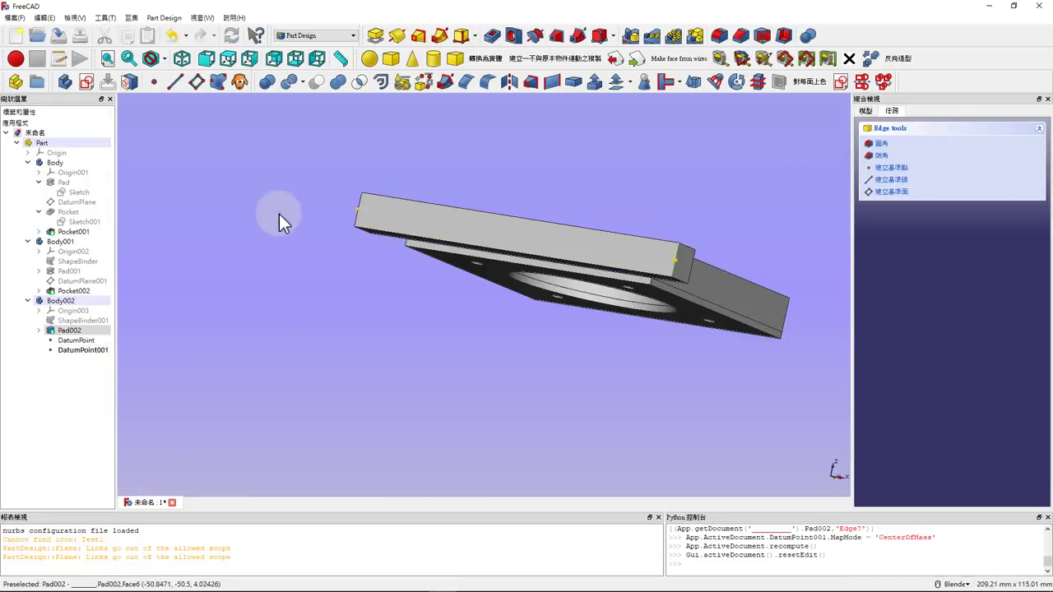
Select the plate's long front face.
mouse_move(277, 219)
middle_mouse_down()
mouse_move(287, 282)
mouse_move(284, 249)
middle_mouse_up()
scroll(404, 207, "up", 5)
scroll(430, 265, "down", 4)
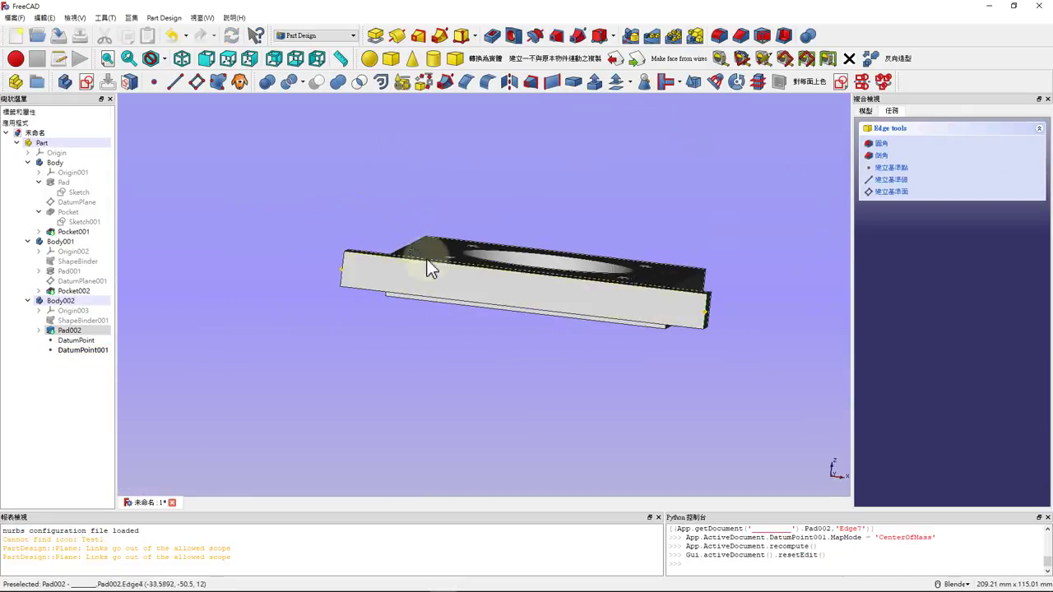
scroll(544, 224, "up", 4)
scroll(545, 224, "down", 3)
left_click(431, 346)
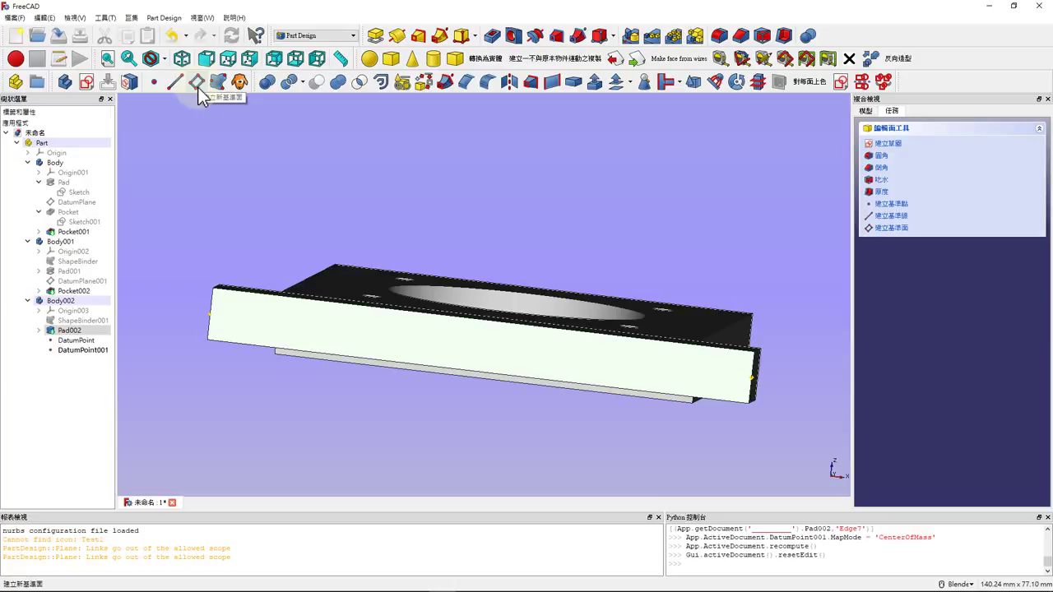
left_click(223, 216)
left_click(217, 211)
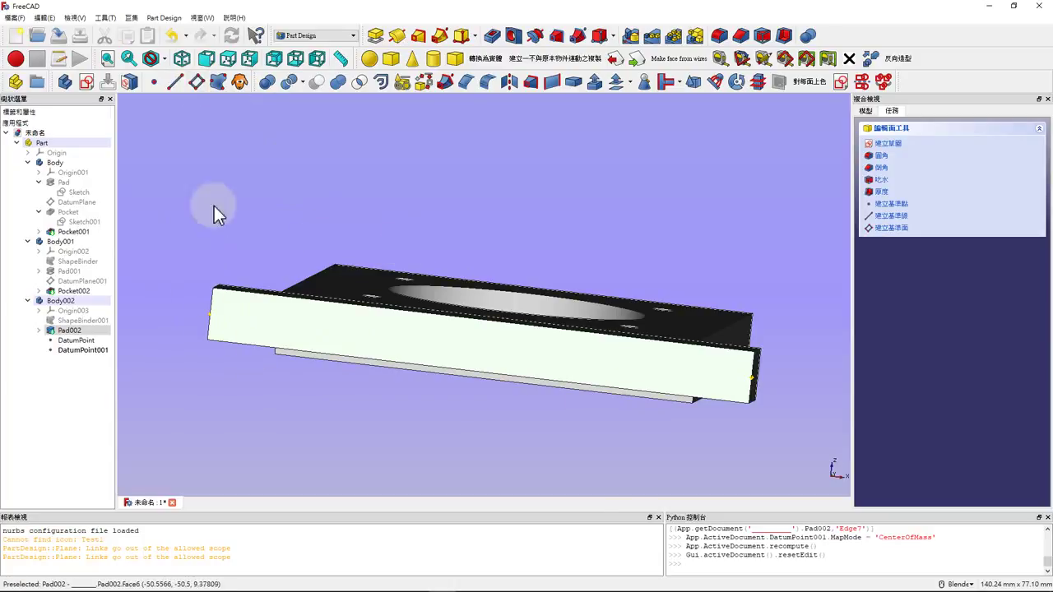
left_click(336, 352)
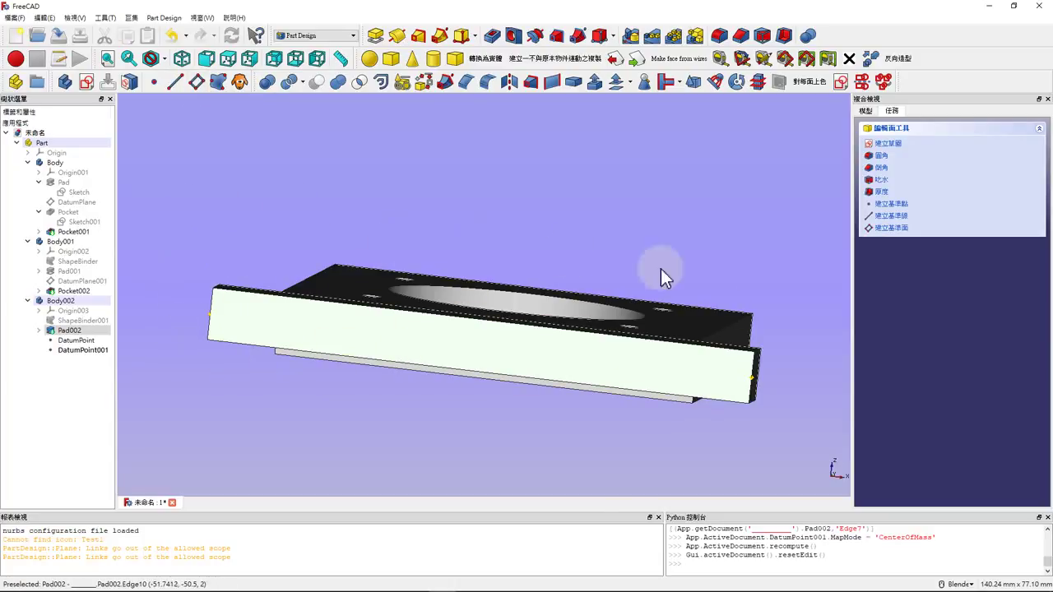
left_click(367, 384)
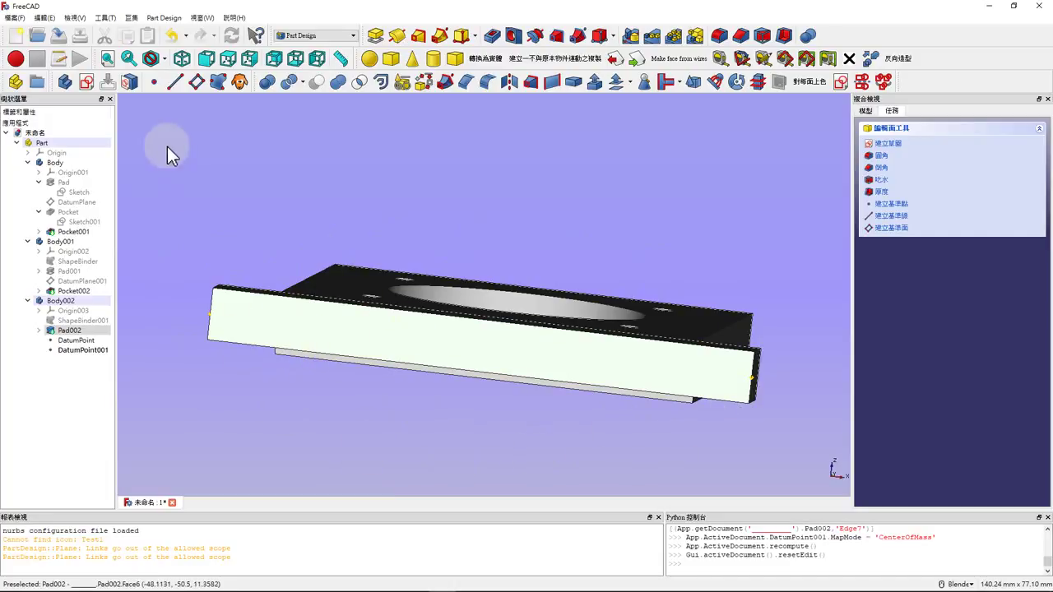
Create a new sketch on the plate's front face.
left_click(92, 84)
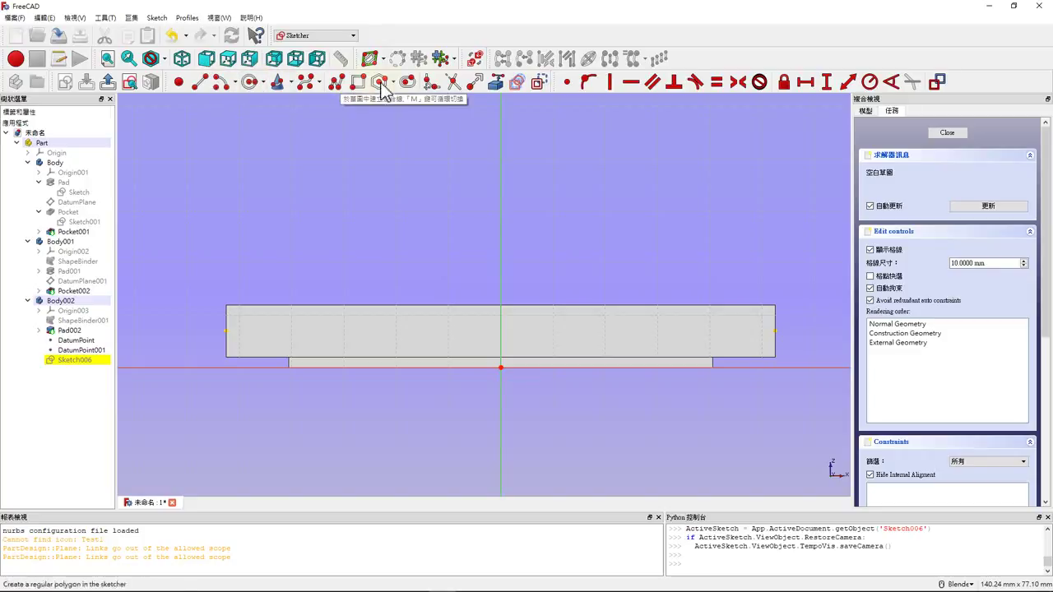
left_click(200, 83)
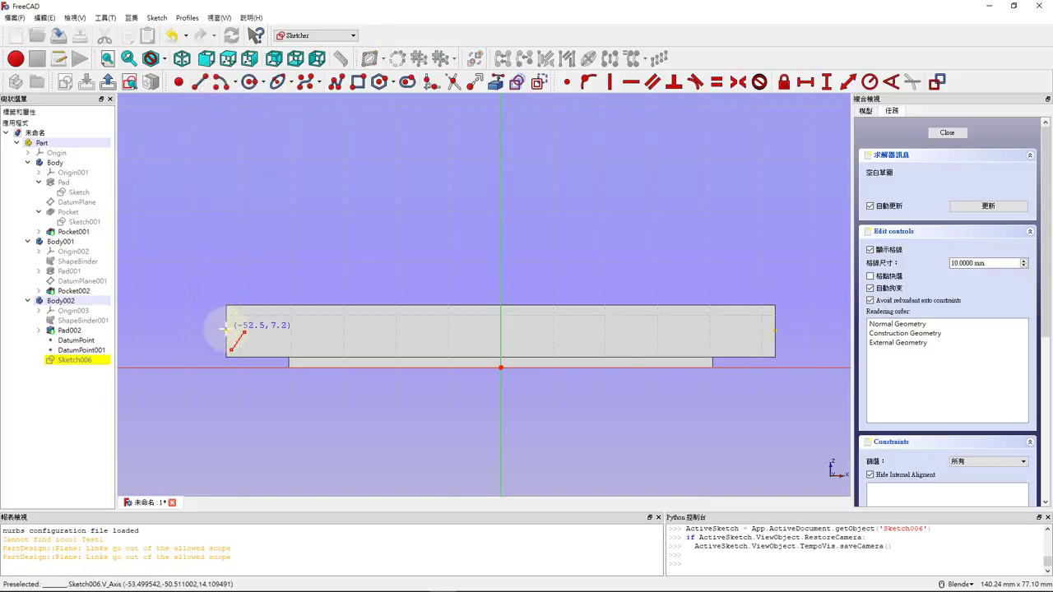
scroll(224, 331, "up", 5)
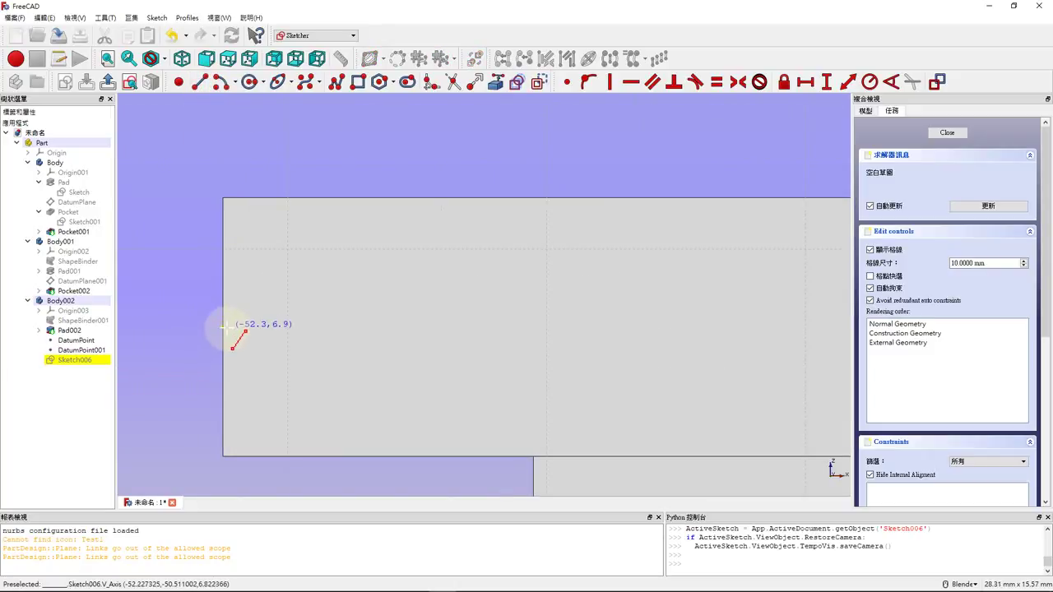
scroll(221, 326, "up", 5)
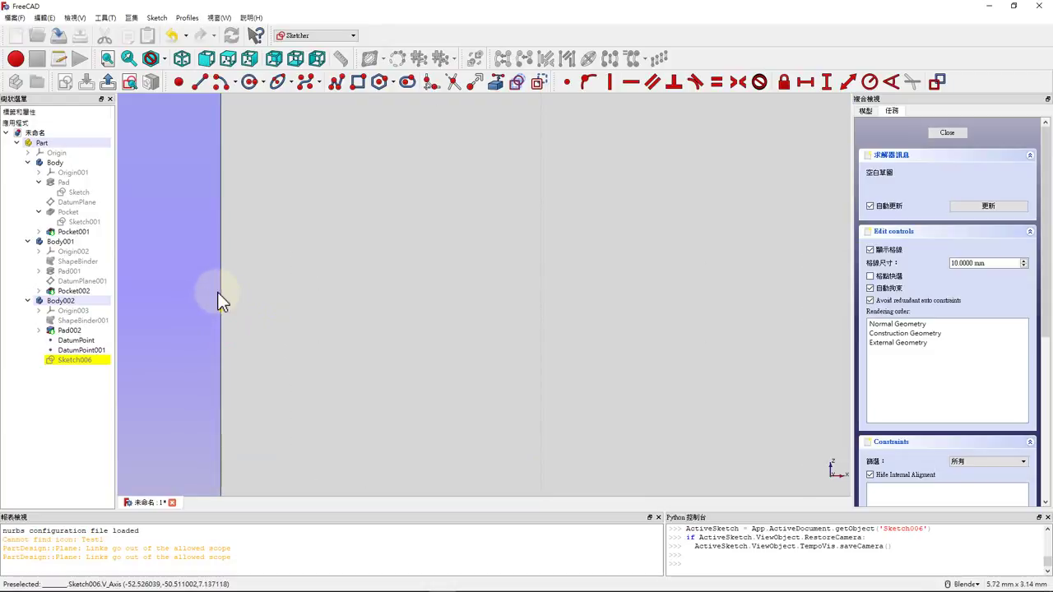
Link both datum points into the sketch as external geometry.
left_click(499, 85)
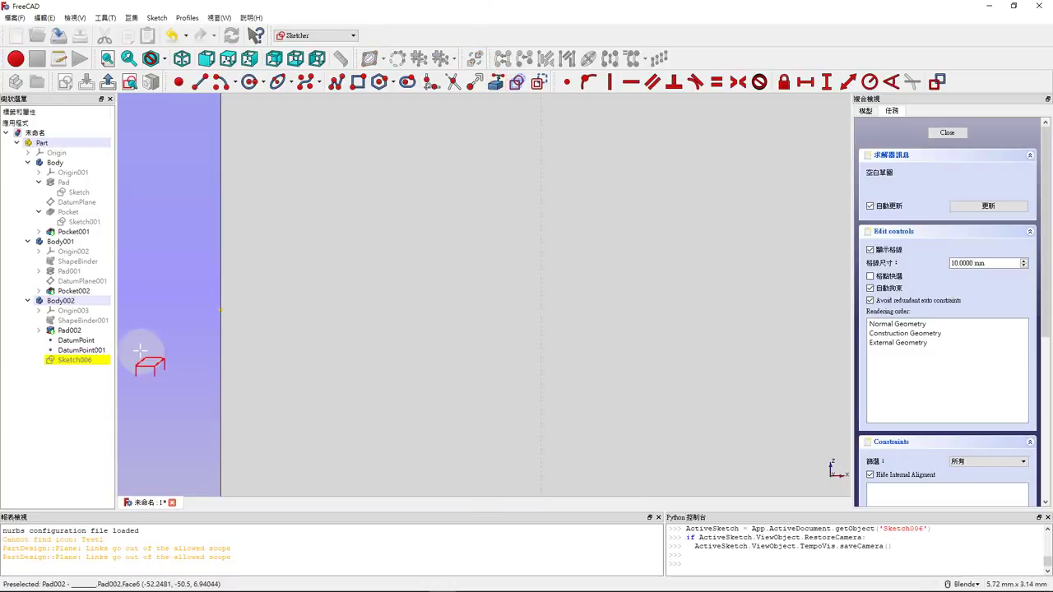
left_click(220, 313)
scroll(200, 296, "down", 5)
scroll(200, 305, "down", 3)
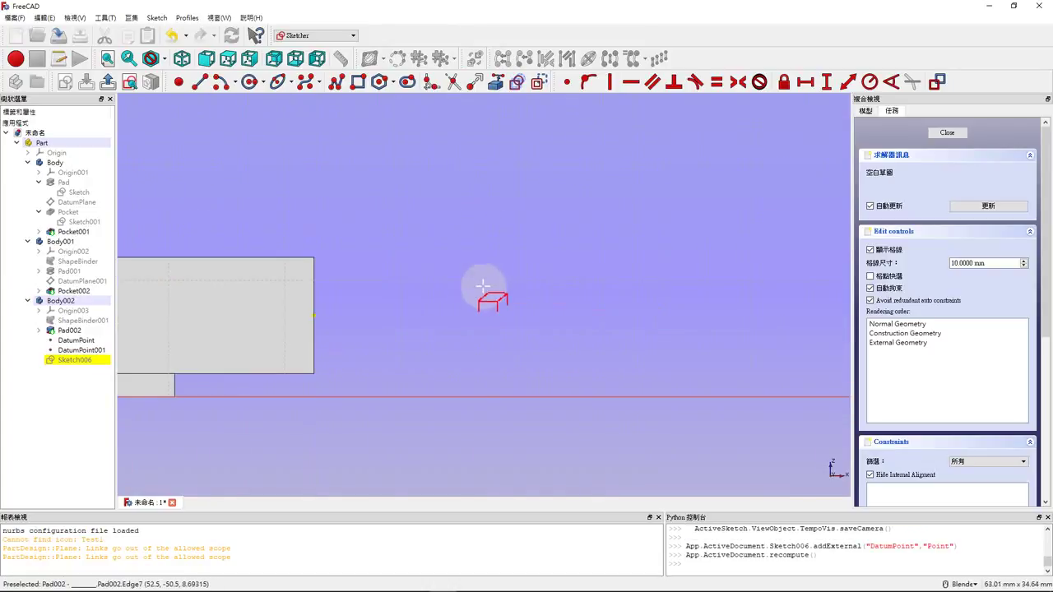
scroll(317, 316, "up", 5)
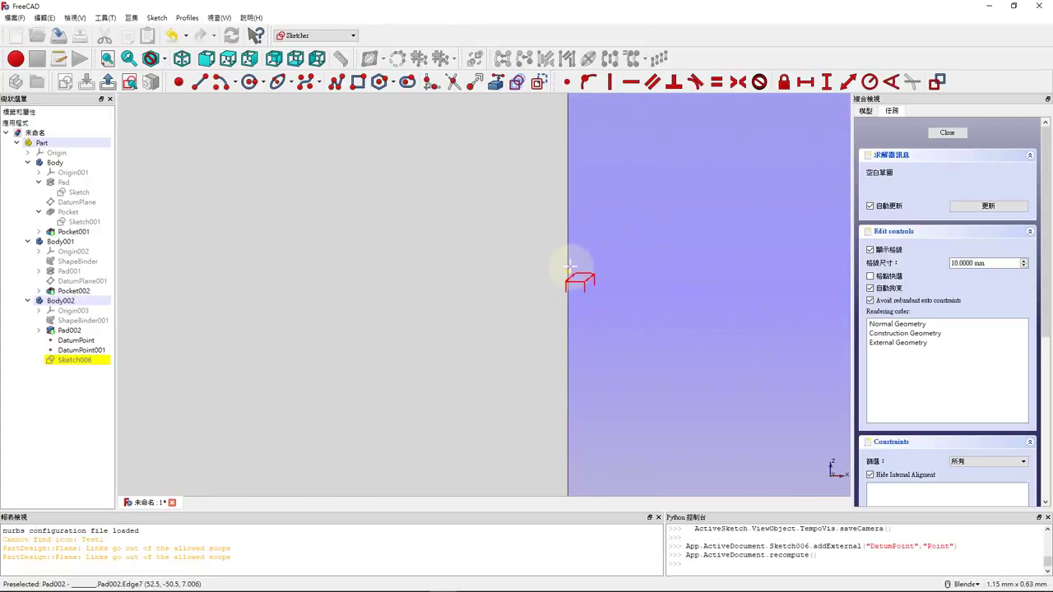
left_click(568, 271)
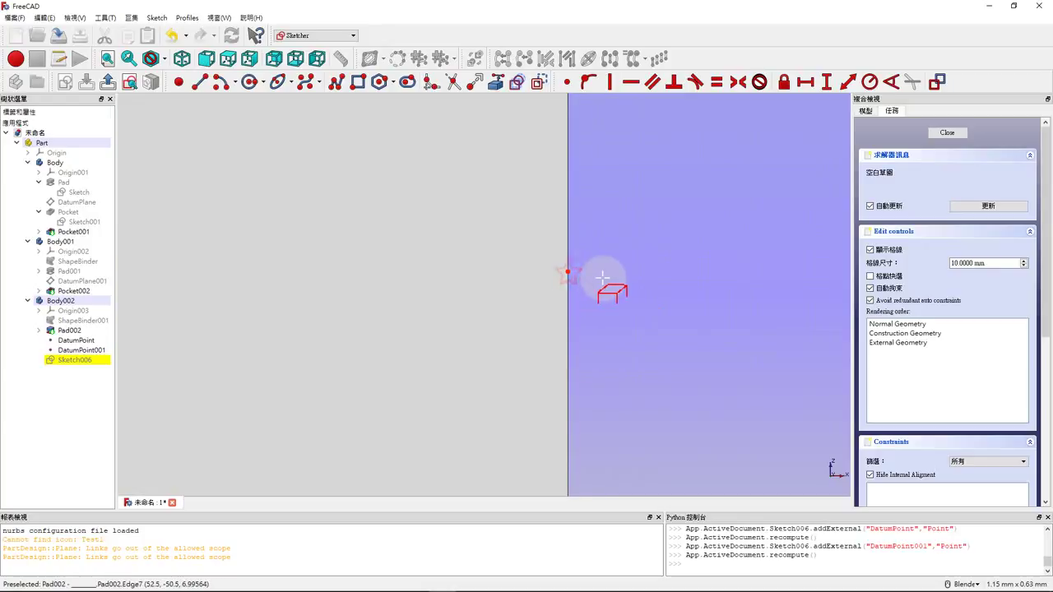
scroll(600, 277, "down", 10)
scroll(588, 282, "down", 3)
scroll(560, 279, "down", 2)
scroll(245, 282, "up", 4)
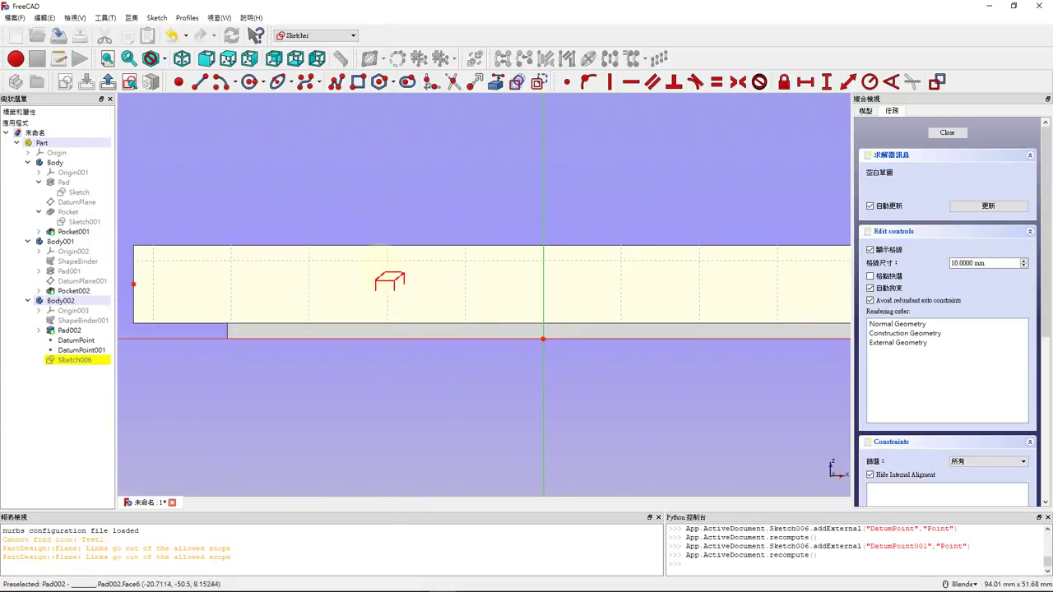
scroll(357, 259, "down", 3)
scroll(244, 287, "up", 3)
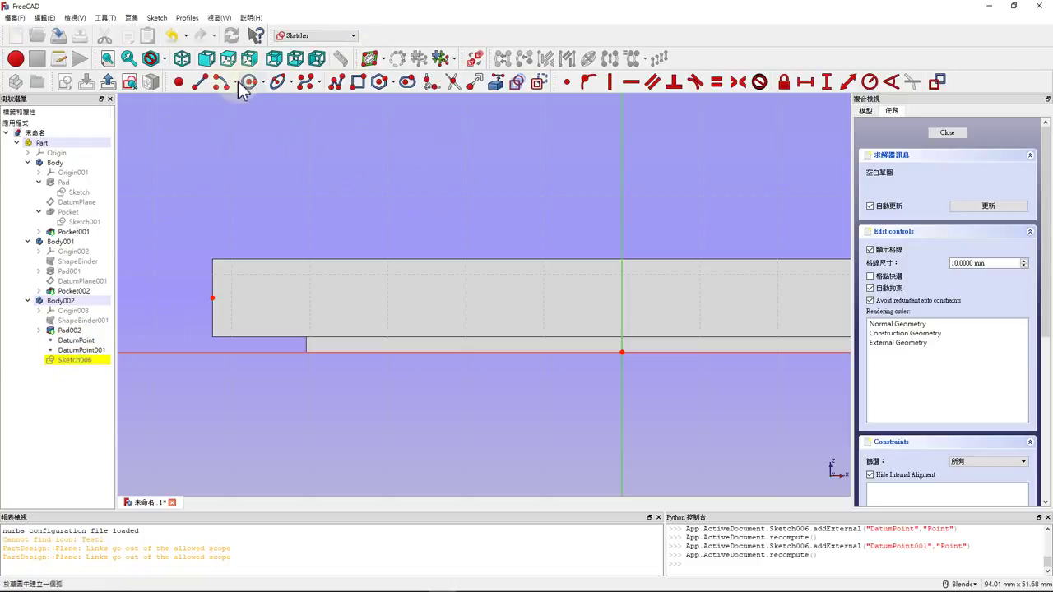
Draw a line from the left datum point to the right datum point.
left_click(199, 82)
left_click(213, 296)
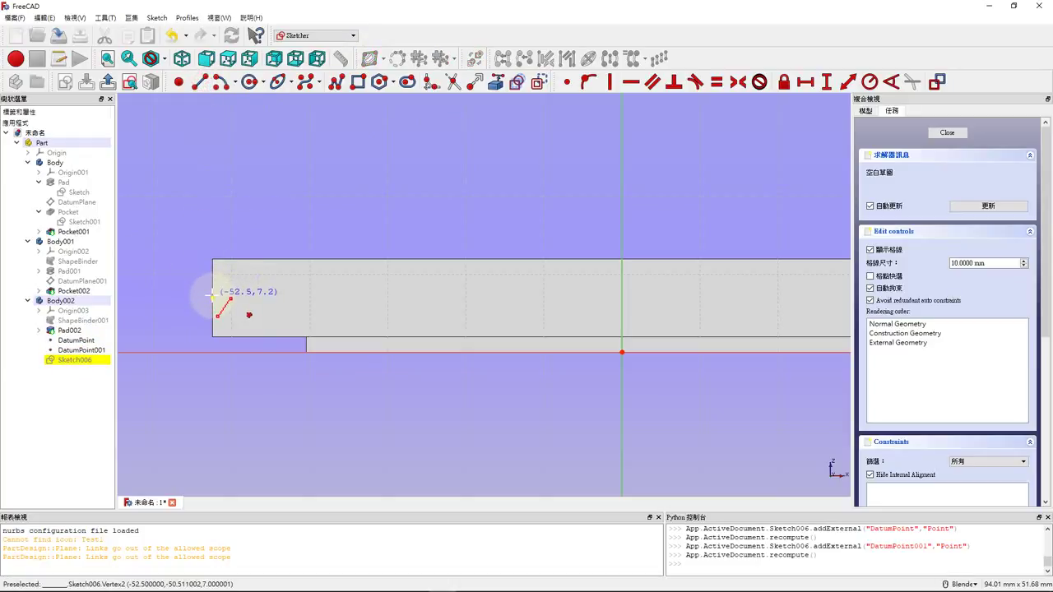
scroll(207, 294, "down", 5)
scroll(423, 305, "up", 5)
scroll(549, 284, "up", 3)
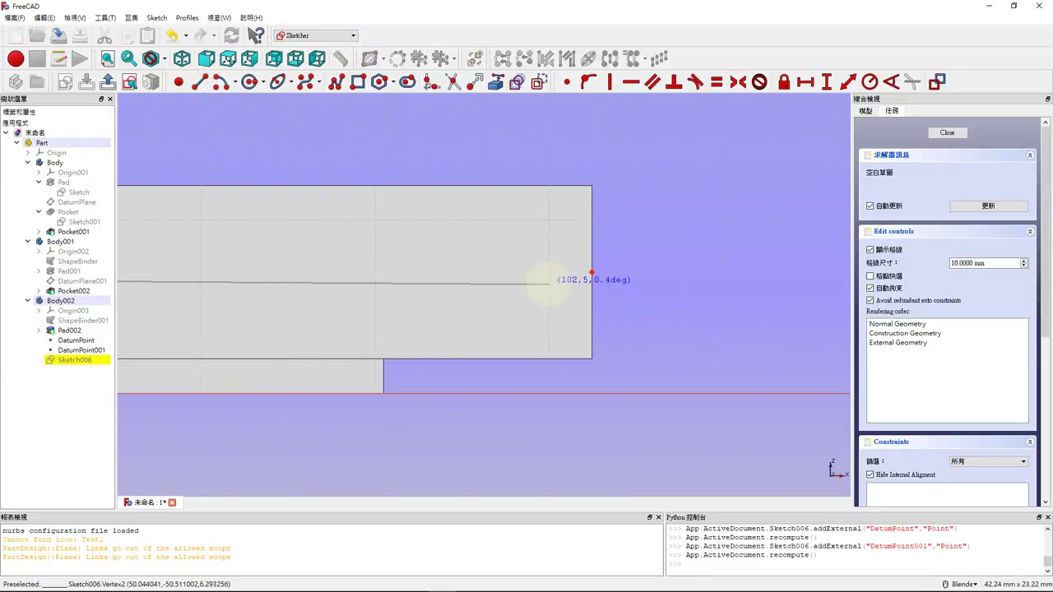
left_click(591, 271)
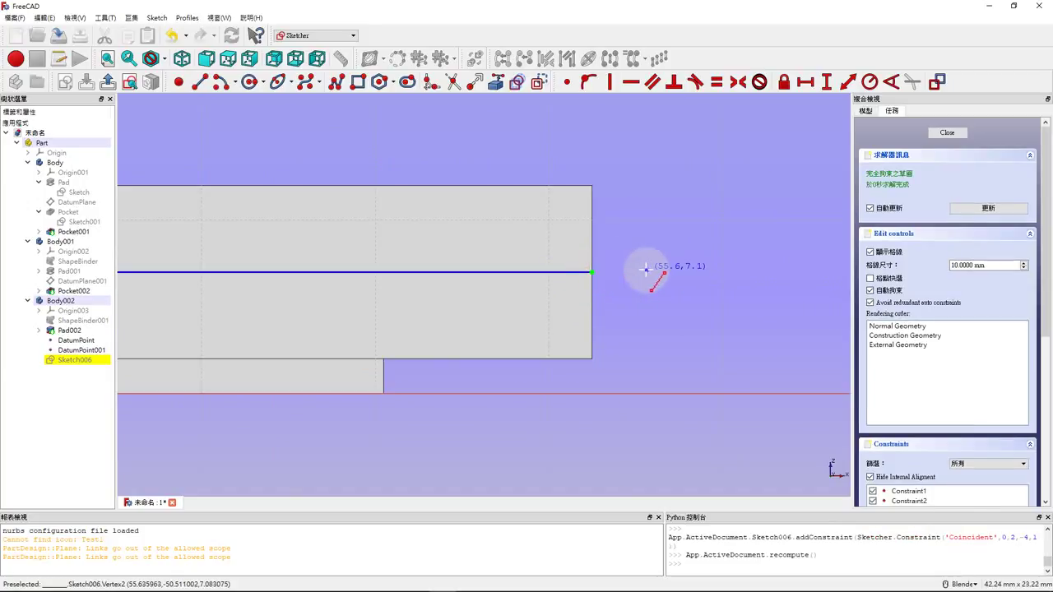
scroll(706, 247, "down", 4)
scroll(533, 246, "up", 2)
scroll(497, 212, "down", 3)
scroll(408, 189, "up", 3)
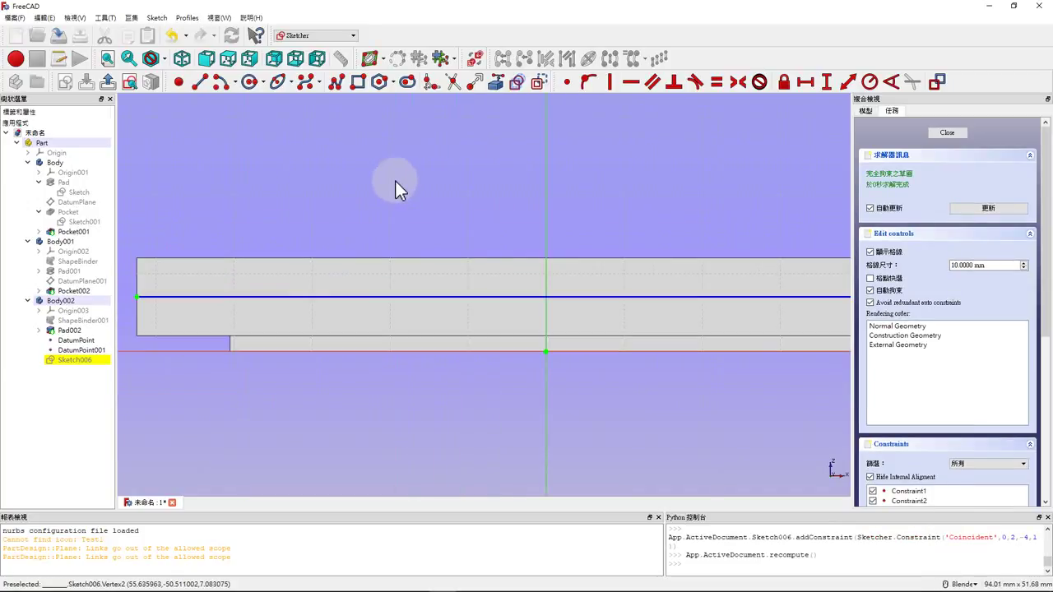
left_click(249, 81)
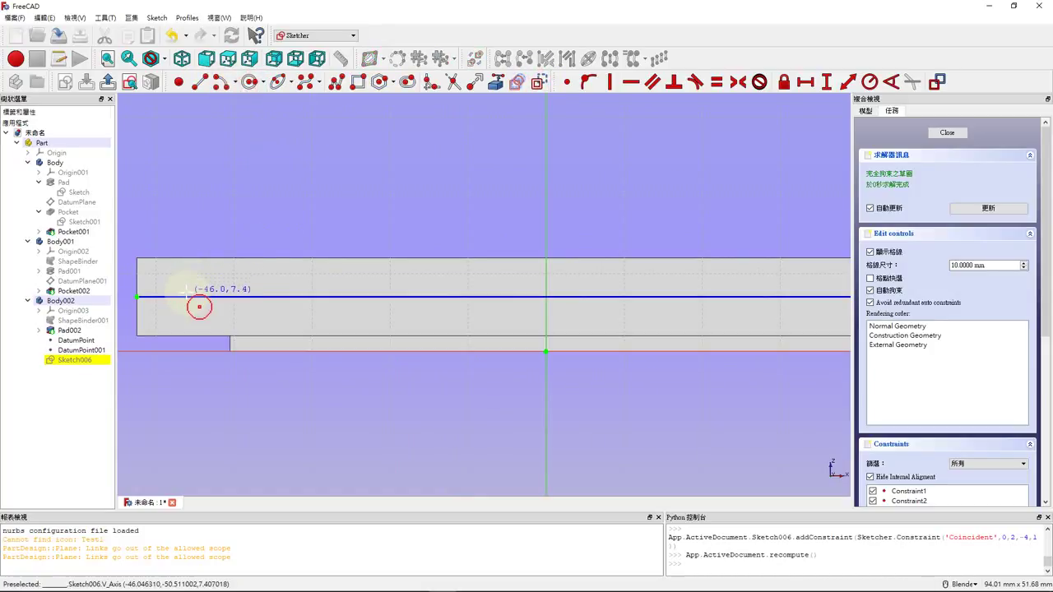
Draw two circles centred on the line, one near each end.
left_click(188, 297)
left_click(196, 286)
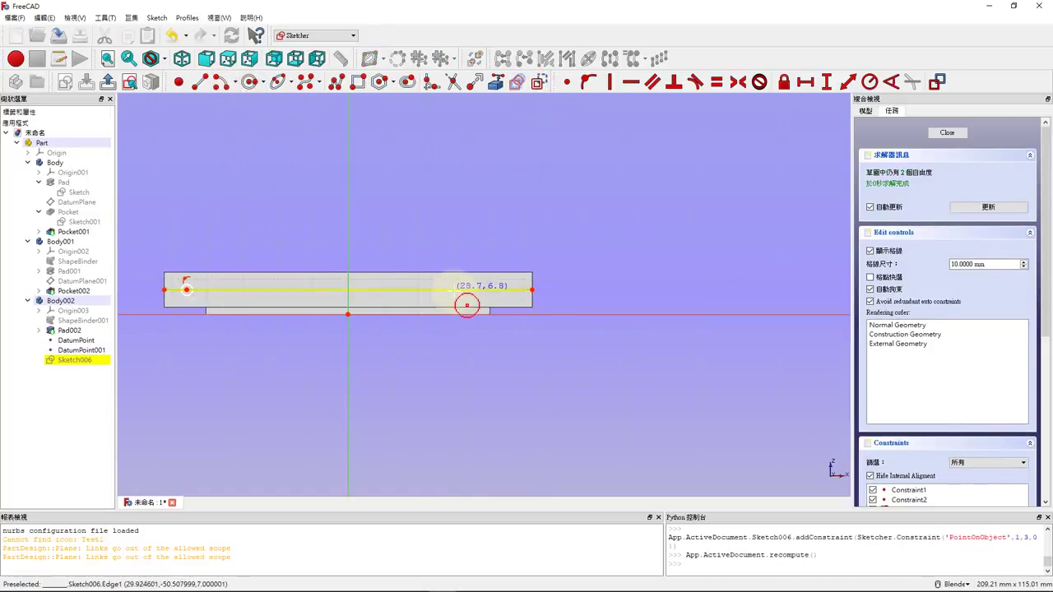
left_click(457, 286)
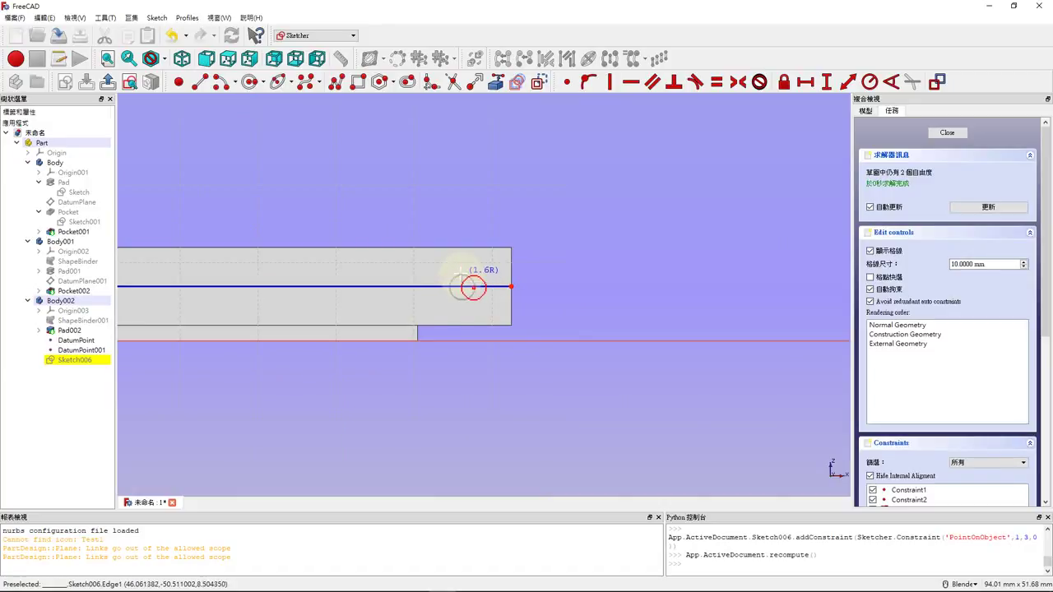
left_click(461, 272)
scroll(534, 277, "down", 2)
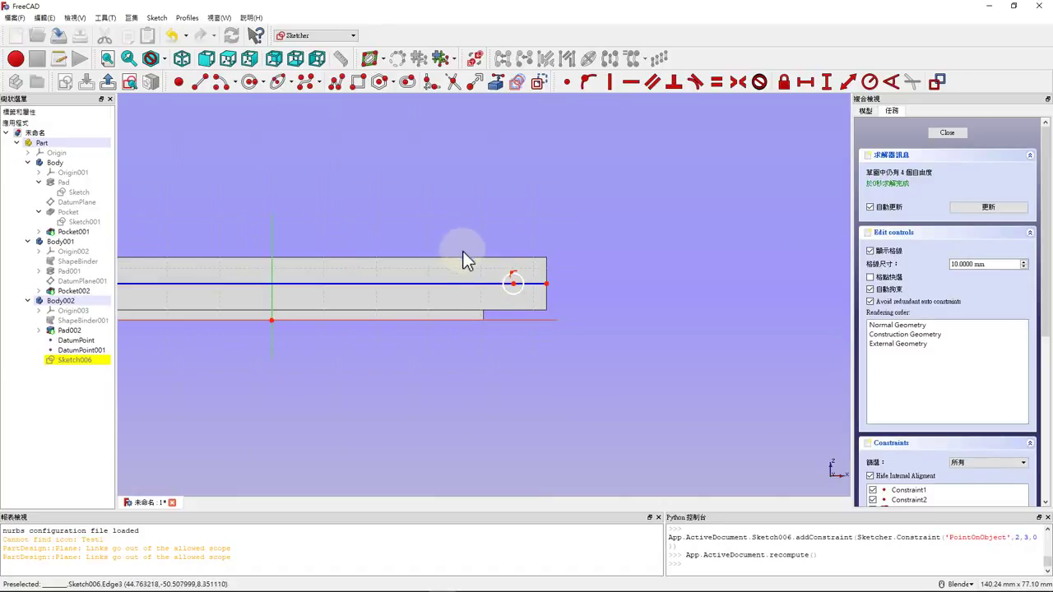
scroll(576, 317, "up", 4)
scroll(581, 321, "down", 6)
scroll(324, 315, "up", 4)
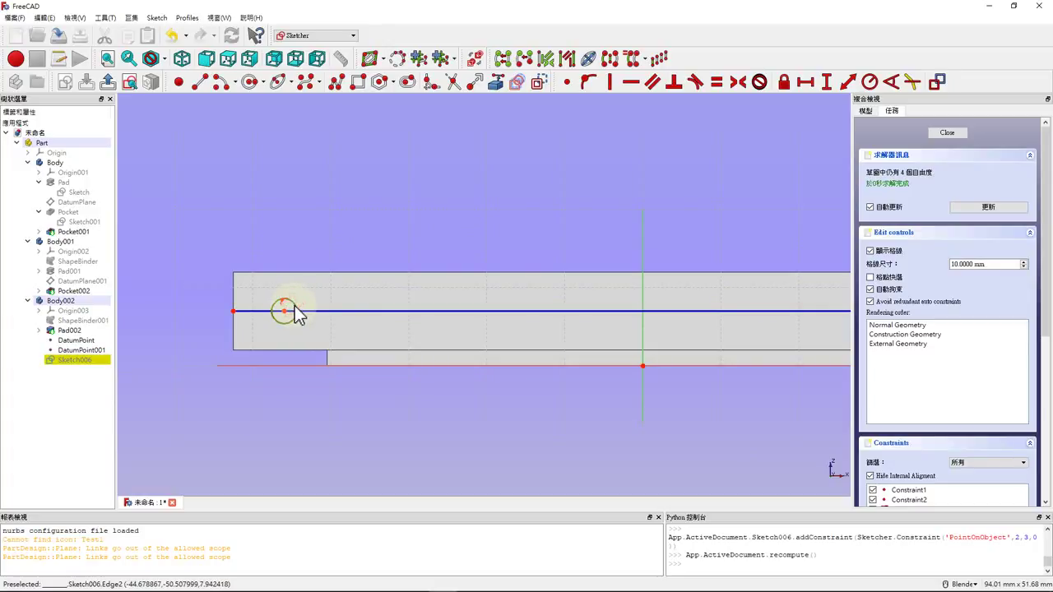
Make the two circles equal and give them a 2 mm radius.
key("e")
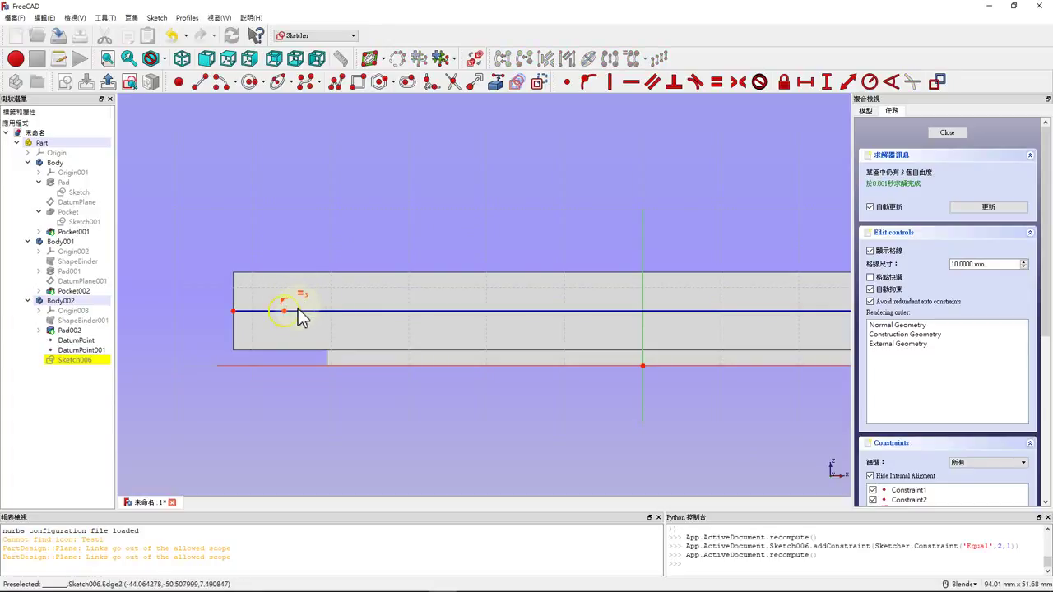
left_click(298, 311)
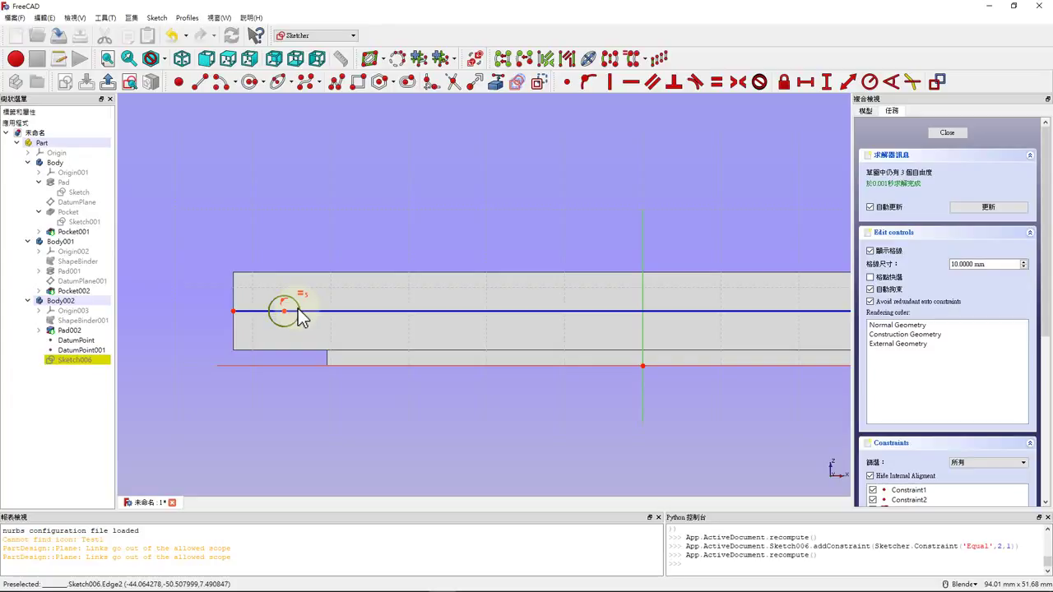
key("shift+r")
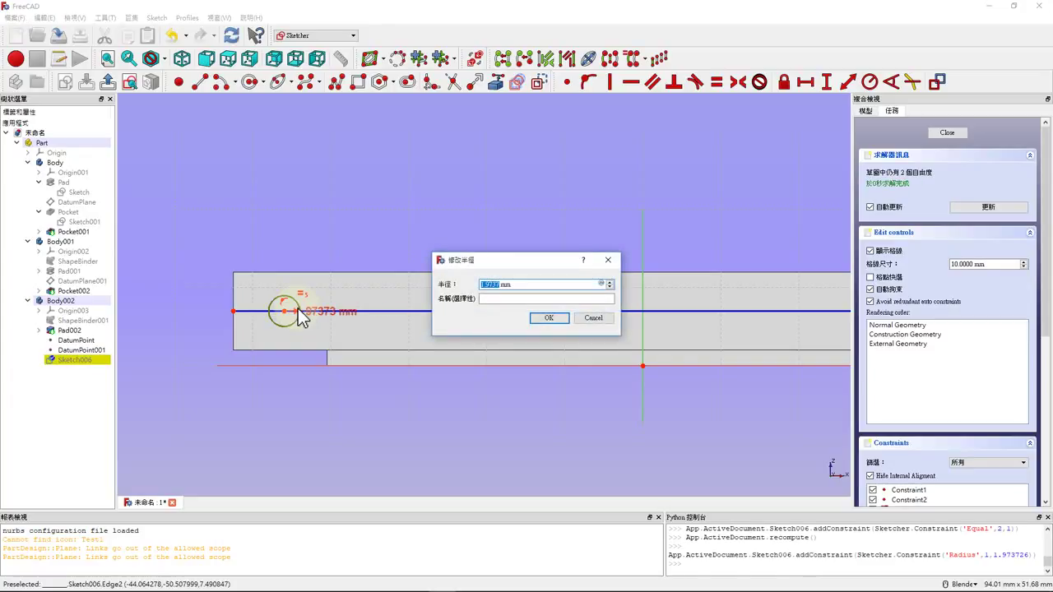
key("Return")
scroll(283, 311, "up", 3)
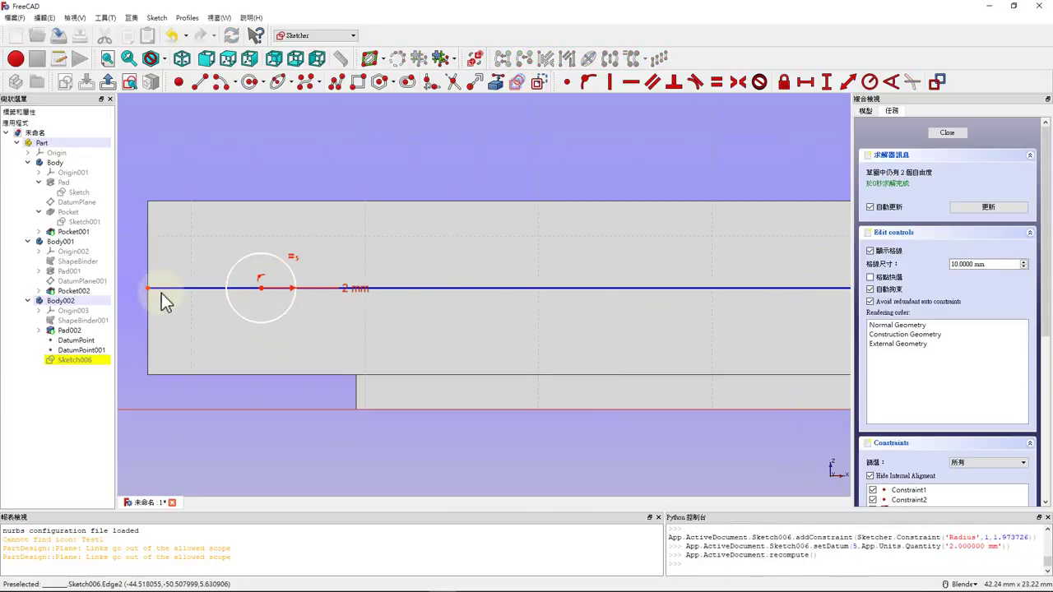
Place the left circle's centre 7 mm horizontally from the line's left end.
left_click(149, 287)
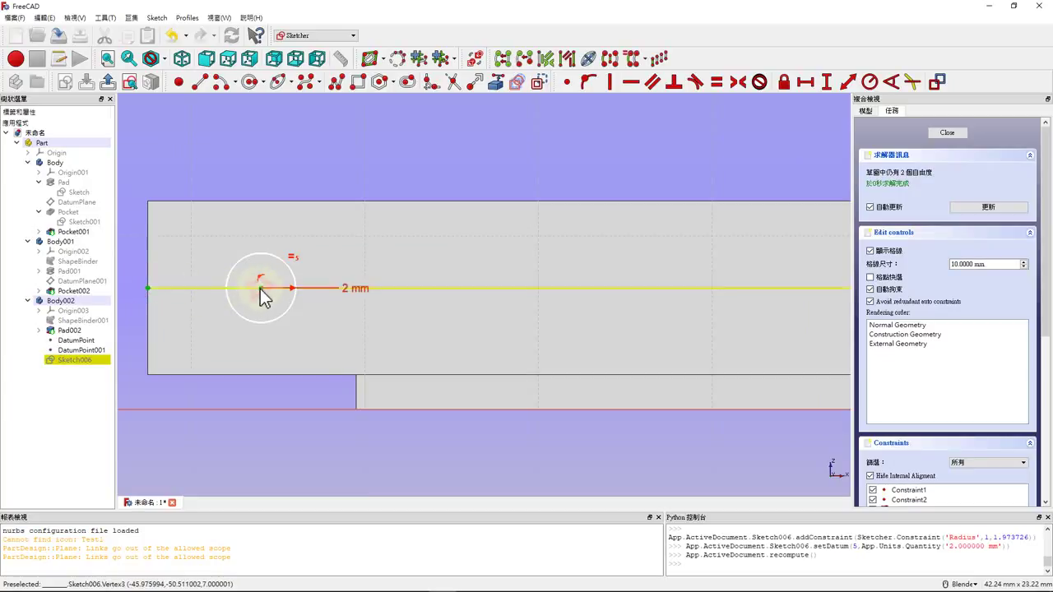
left_click(803, 81)
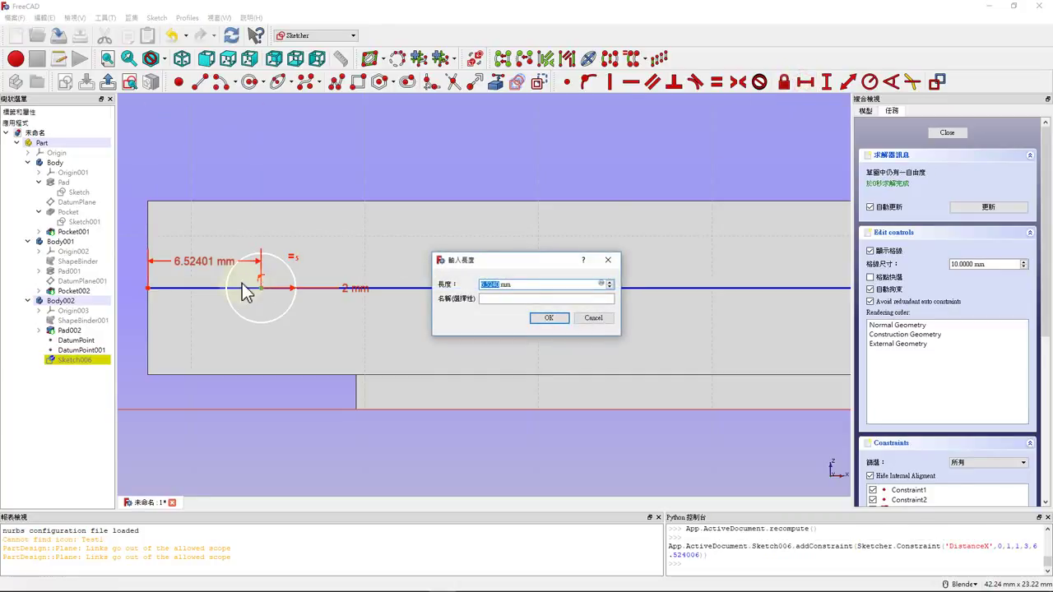
type("7")
key("Return")
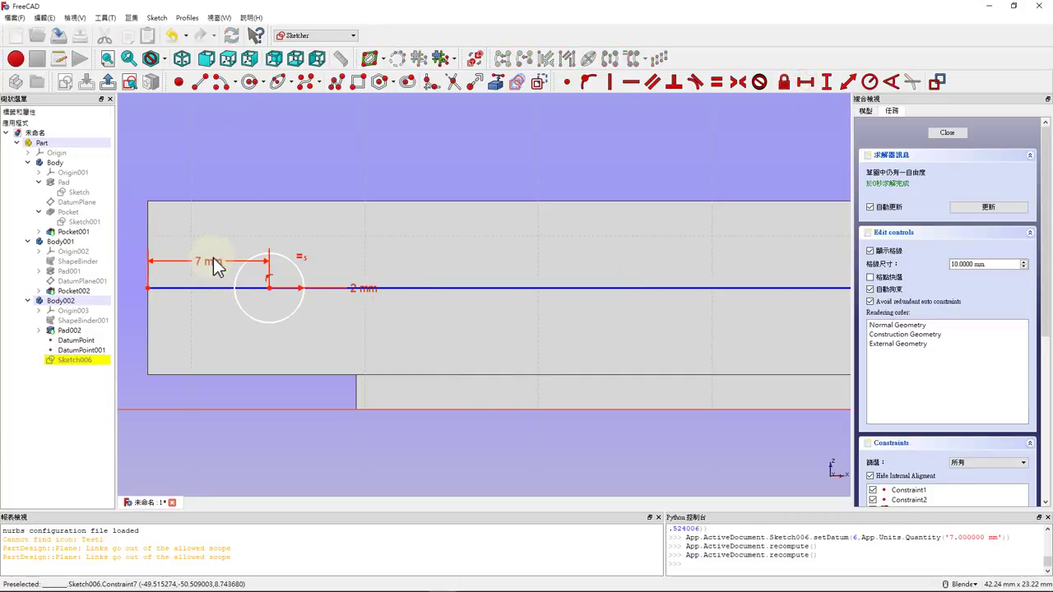
left_click_drag(211, 261, 213, 165)
scroll(266, 226, "down", 5)
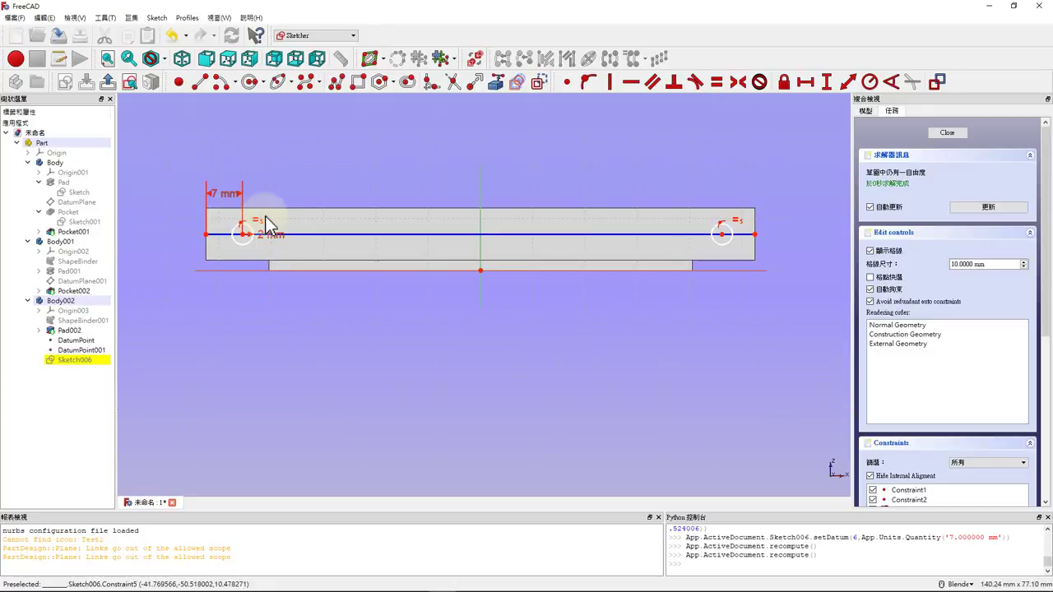
scroll(266, 226, "up", 2)
scroll(265, 226, "down", 2)
scroll(656, 228, "up", 2)
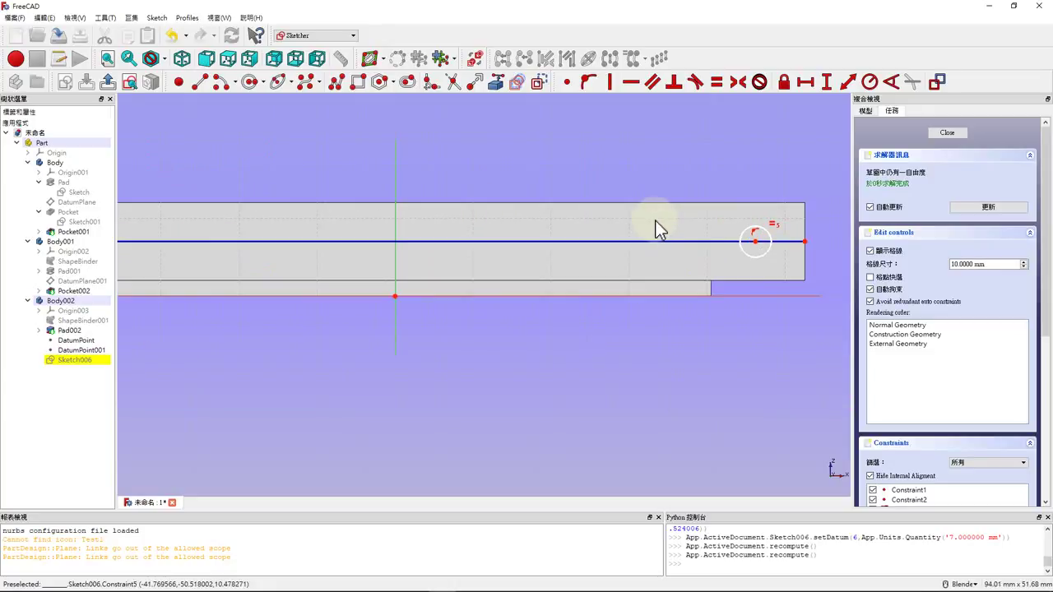
scroll(767, 247, "down", 2)
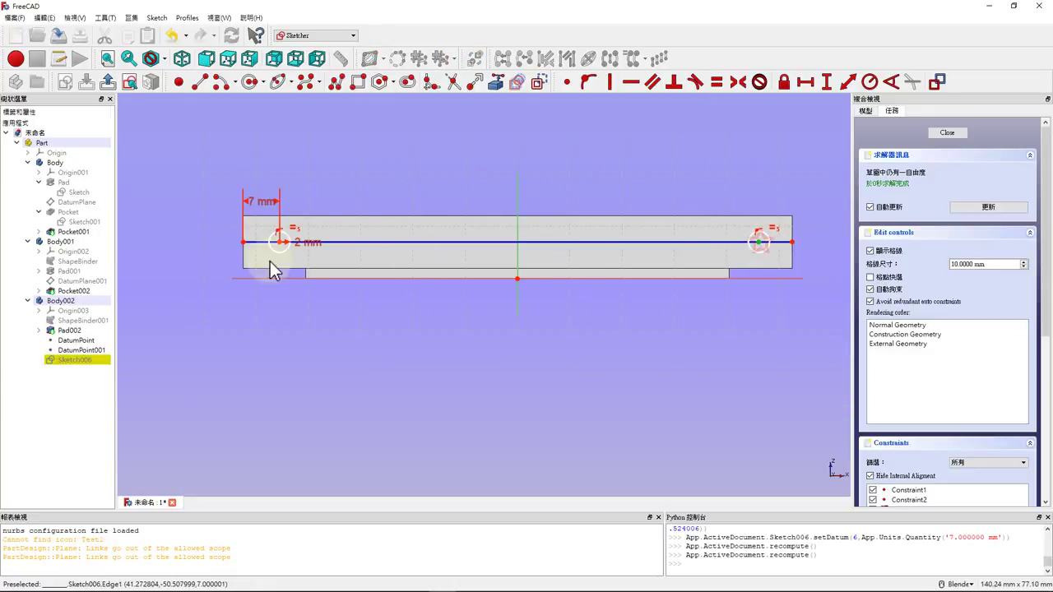
scroll(271, 262, "up", 4)
scroll(268, 243, "down", 4)
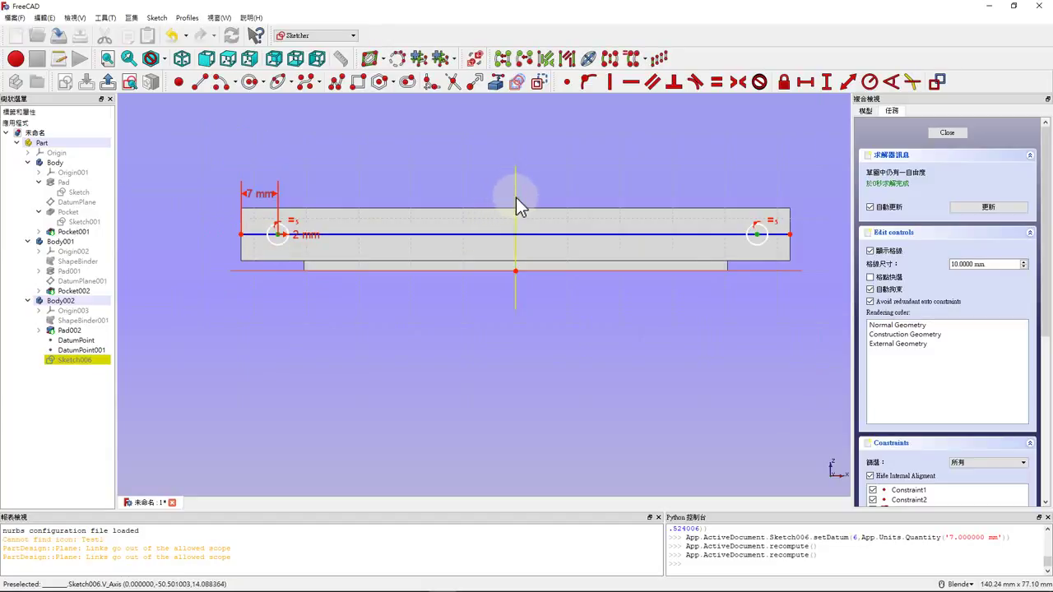
scroll(843, 242, "up", 4)
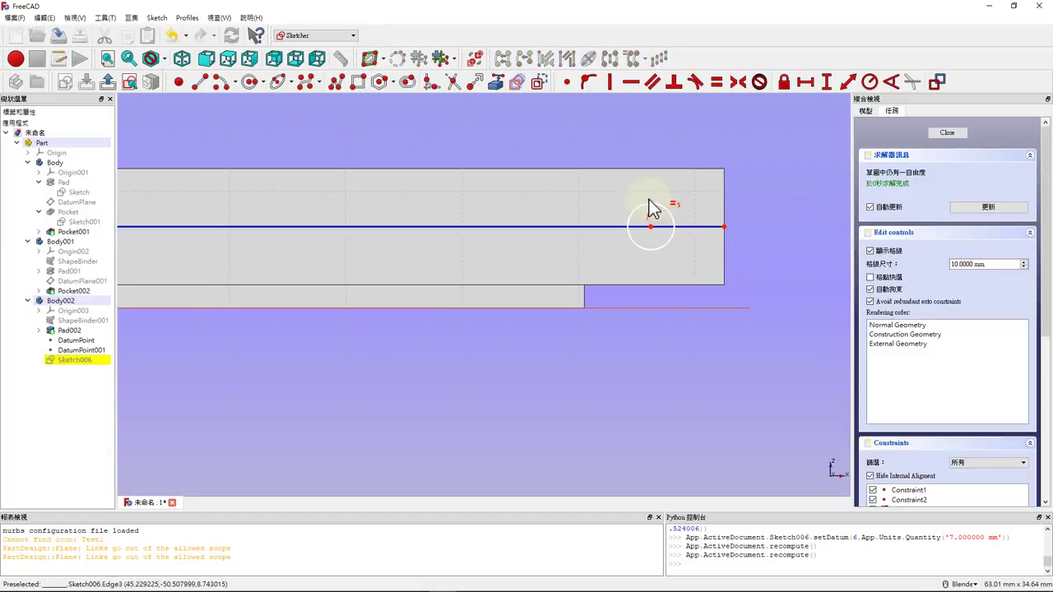
scroll(718, 197, "up", 2)
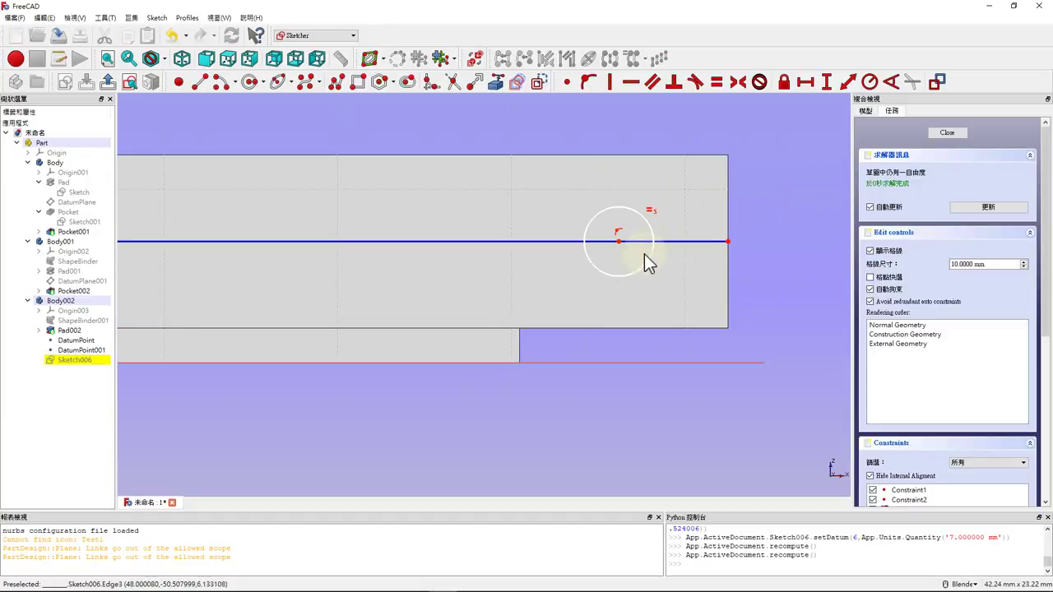
Place the right circle's centre 7 mm horizontally from the line's right end.
left_click(619, 241)
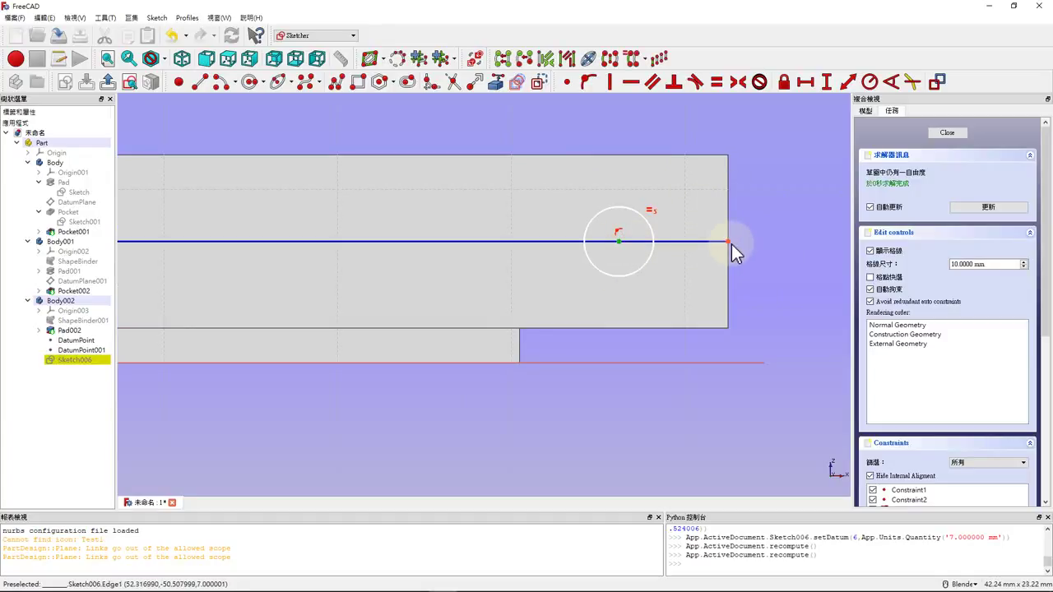
left_click(730, 243)
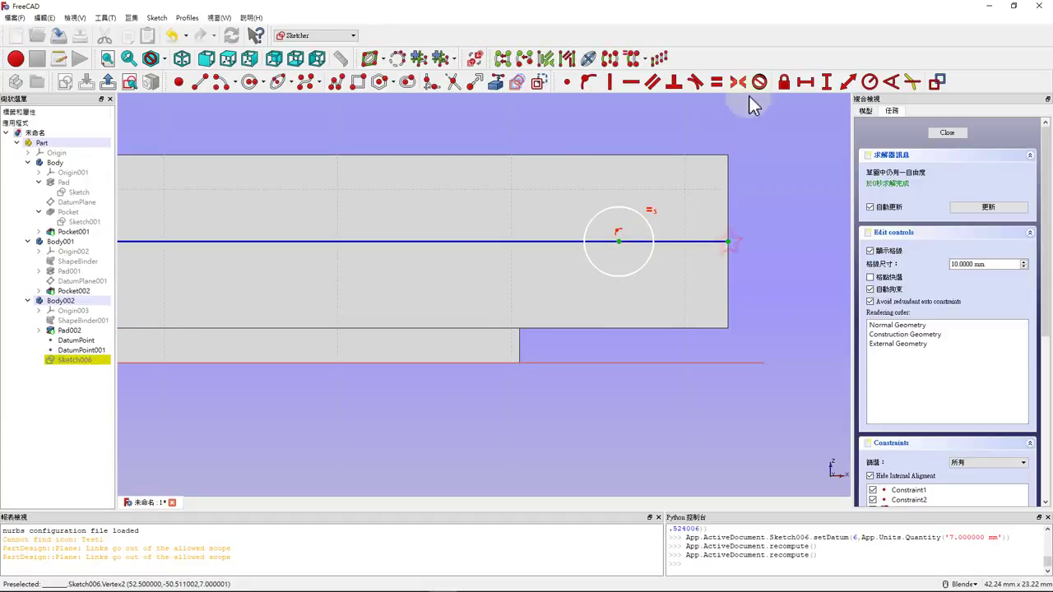
left_click(809, 85)
type("7")
key("Return")
scroll(622, 290, "down", 6)
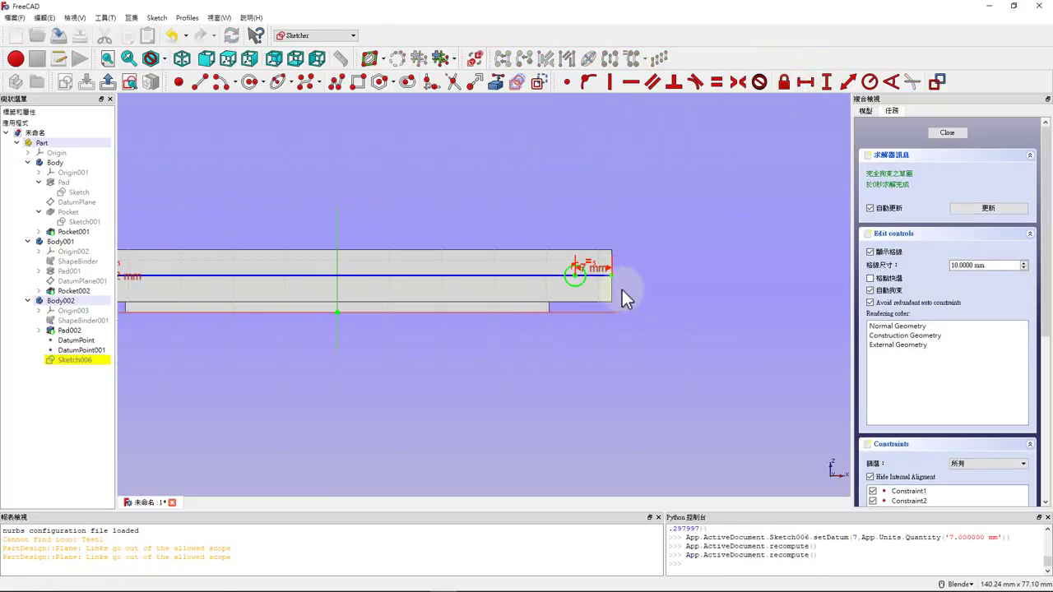
scroll(592, 272, "up", 5)
left_click_drag(597, 280, 596, 184)
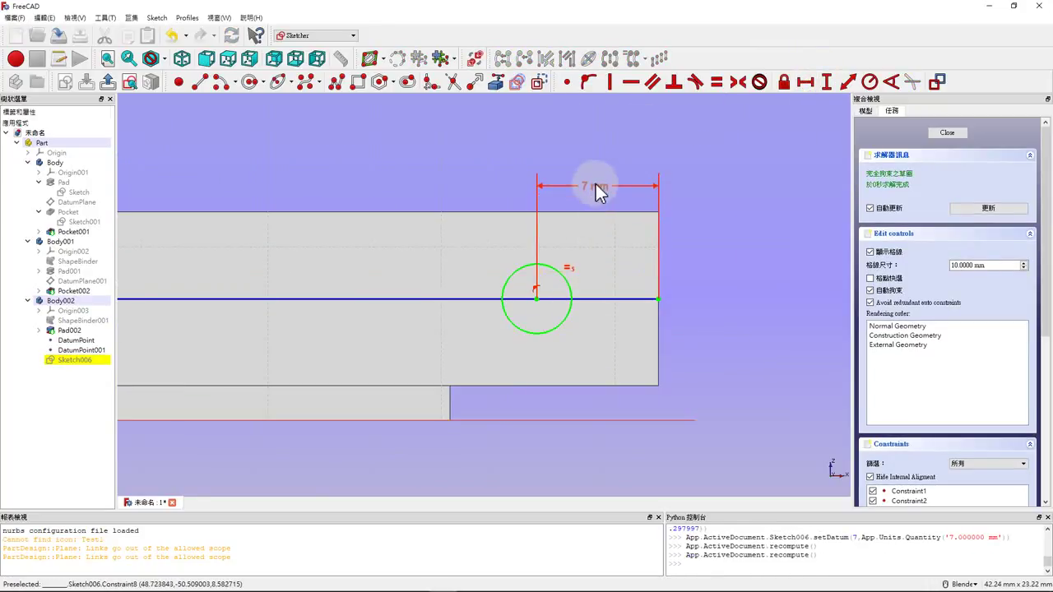
scroll(496, 202, "down", 10)
scroll(426, 199, "up", 4)
scroll(412, 216, "down", 1)
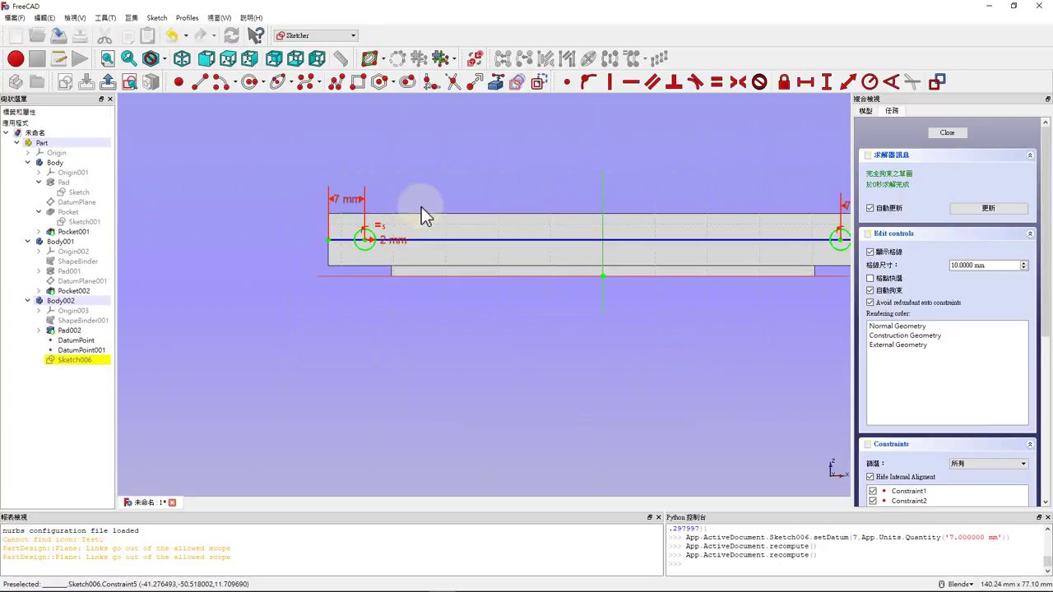
scroll(320, 228, "down", 4)
scroll(351, 228, "up", 3)
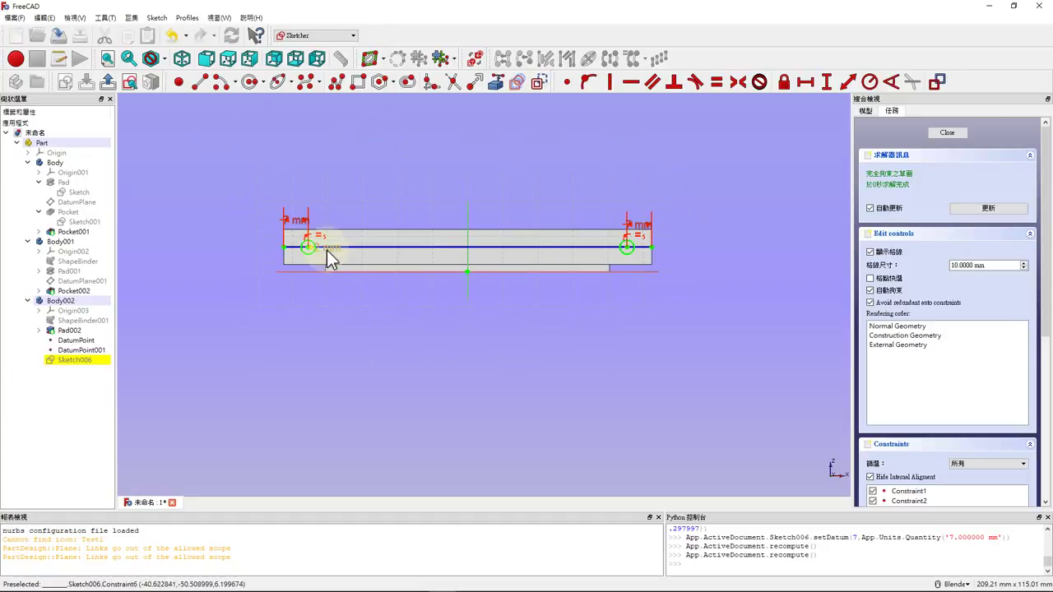
scroll(327, 250, "up", 2)
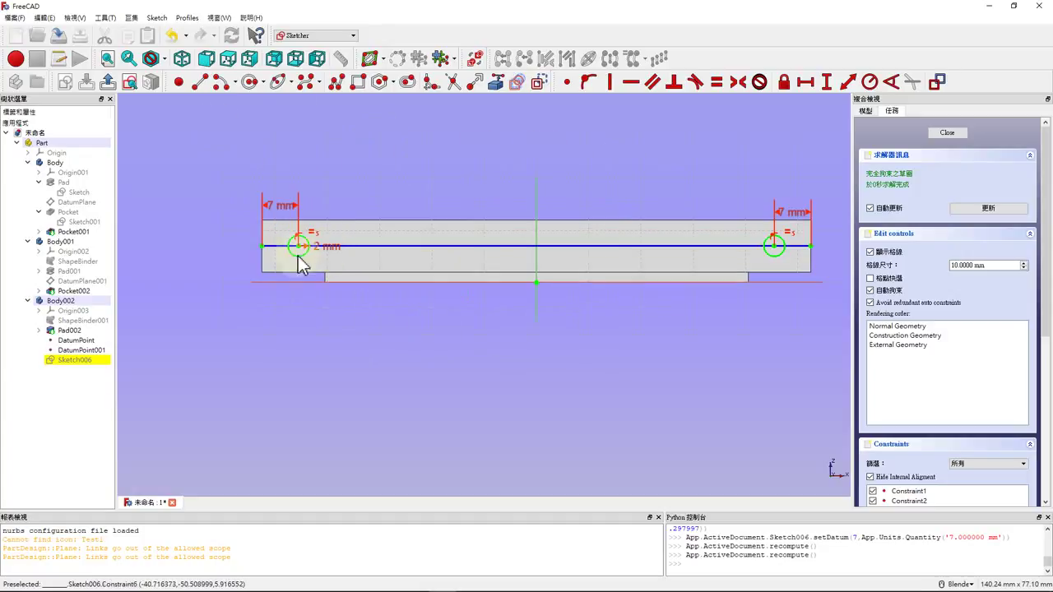
Close the sketch and pocket both circles Through all as end holes in the strip.
left_click(949, 131)
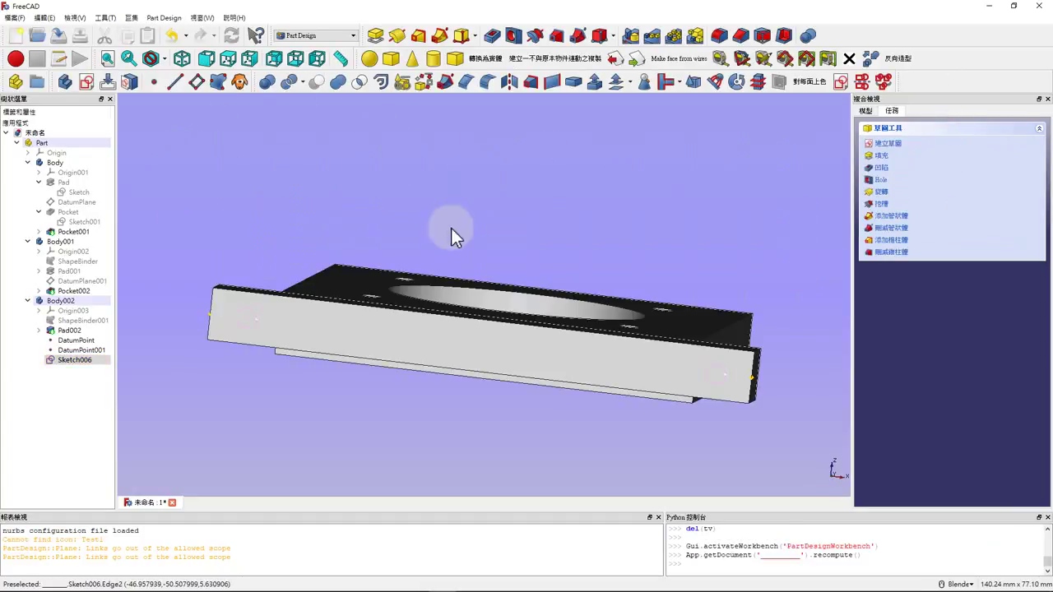
left_click(880, 169)
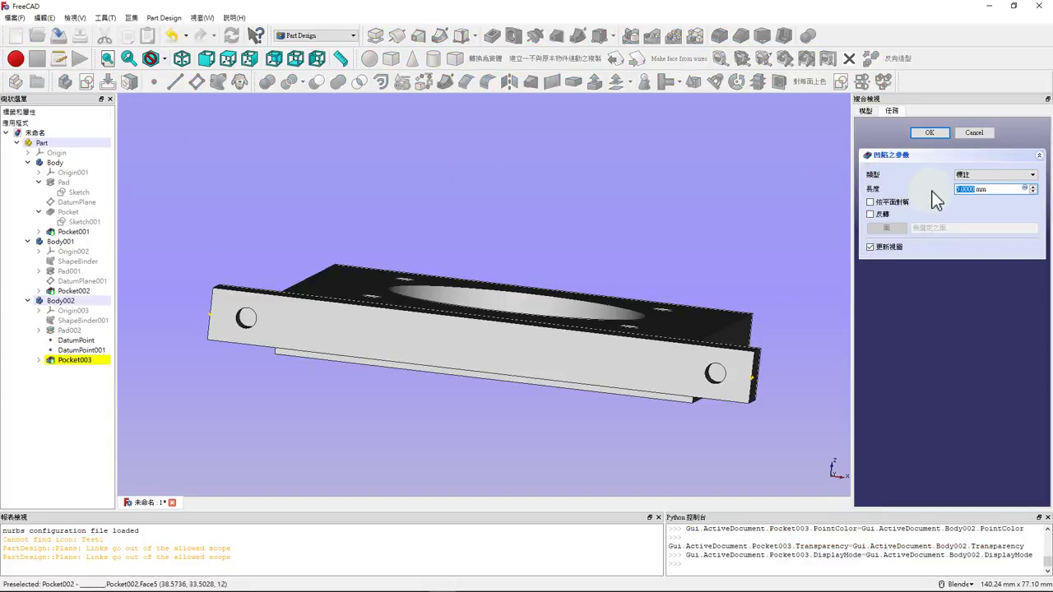
left_click(983, 174)
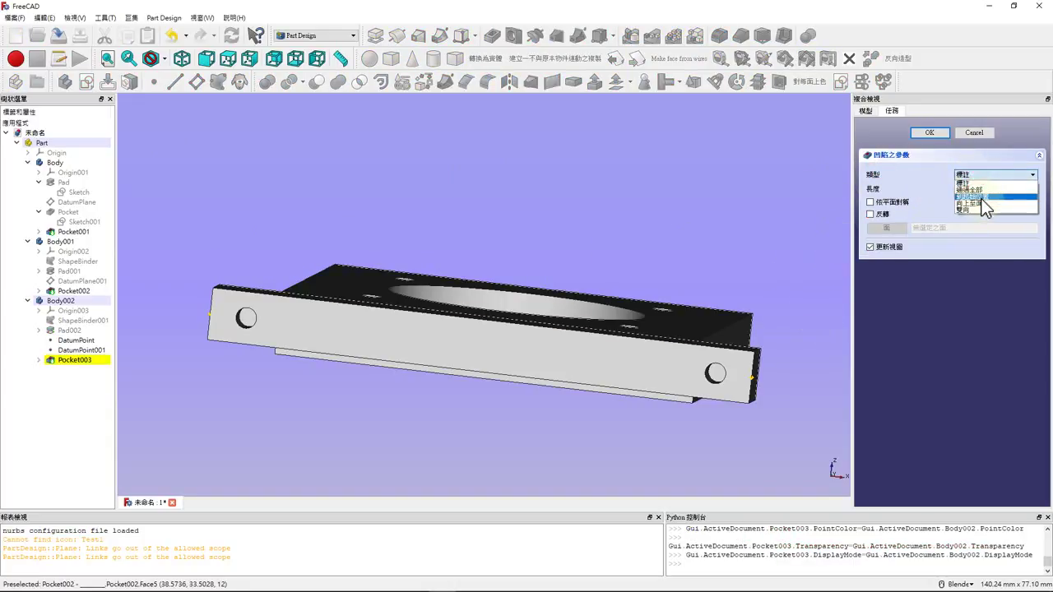
left_click(975, 190)
mouse_move(780, 244)
middle_mouse_down()
mouse_move(547, 263)
mouse_move(491, 193)
mouse_move(760, 236)
middle_mouse_up()
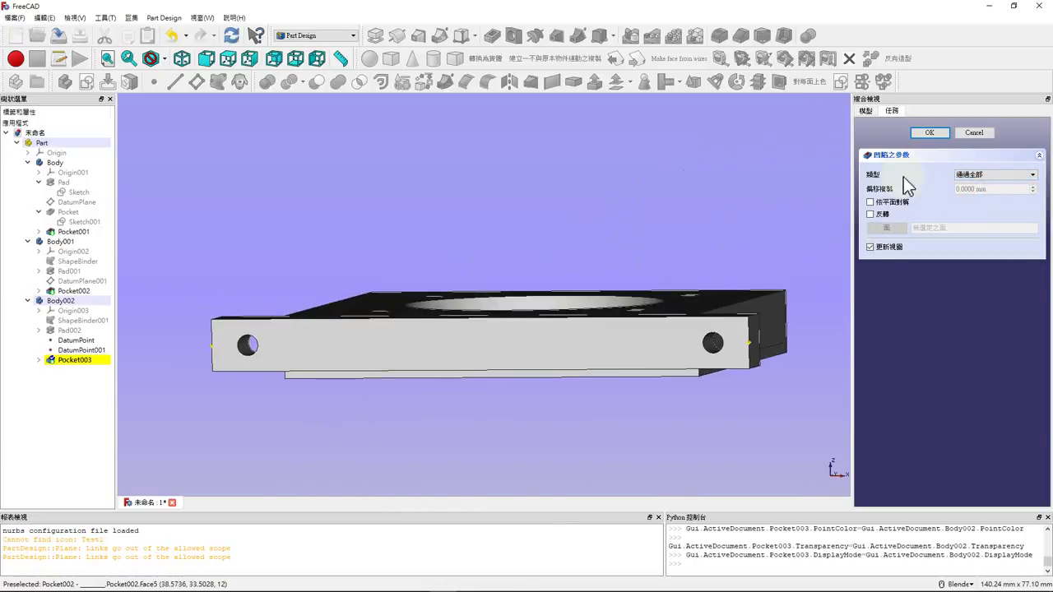
left_click(929, 134)
mouse_move(565, 254)
middle_mouse_down()
mouse_move(406, 307)
mouse_move(164, 320)
middle_mouse_up()
Make Body001 the active body.
left_click(51, 301)
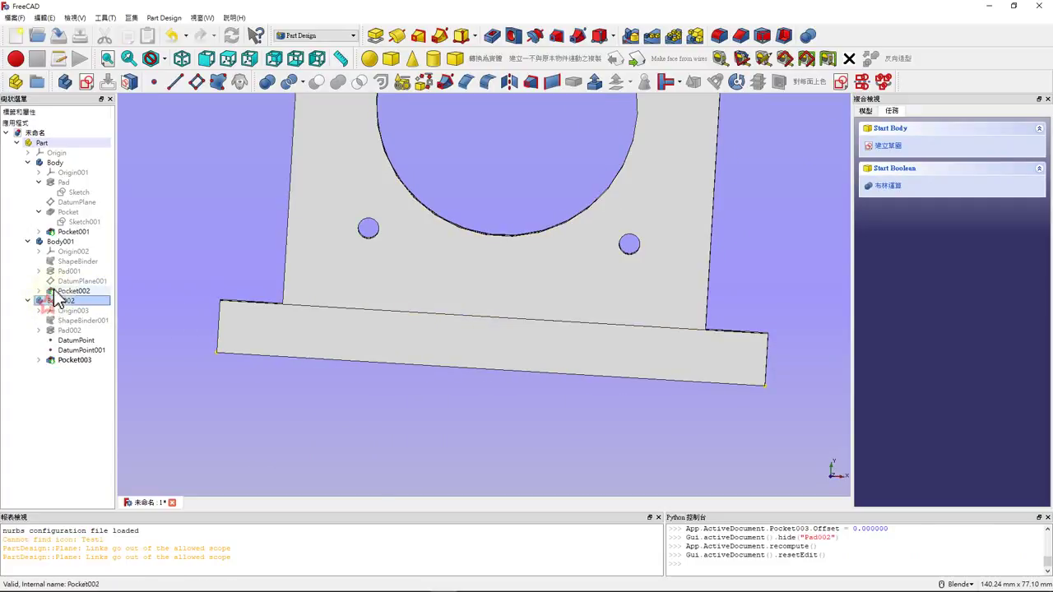
scroll(343, 356, "down", 5)
mouse_move(343, 357)
middle_mouse_down()
mouse_move(384, 384)
mouse_move(384, 310)
mouse_move(291, 316)
middle_mouse_up()
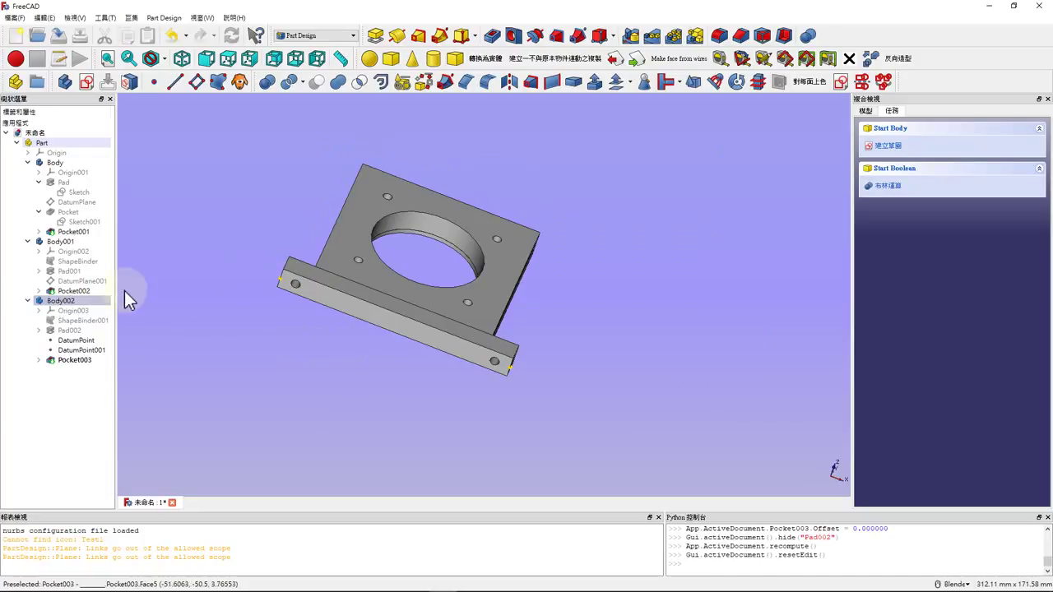
scroll(298, 274, "up", 2)
scroll(298, 274, "up", 2)
scroll(287, 299, "down", 2)
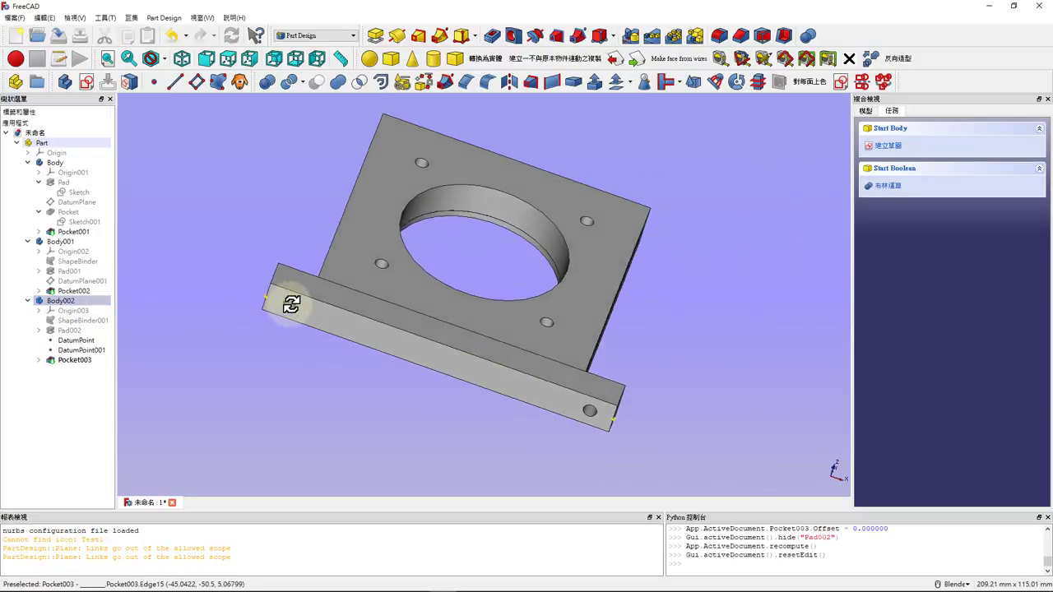
middle_click_drag(287, 299, 164, 258)
left_click(58, 243)
right_click(59, 245)
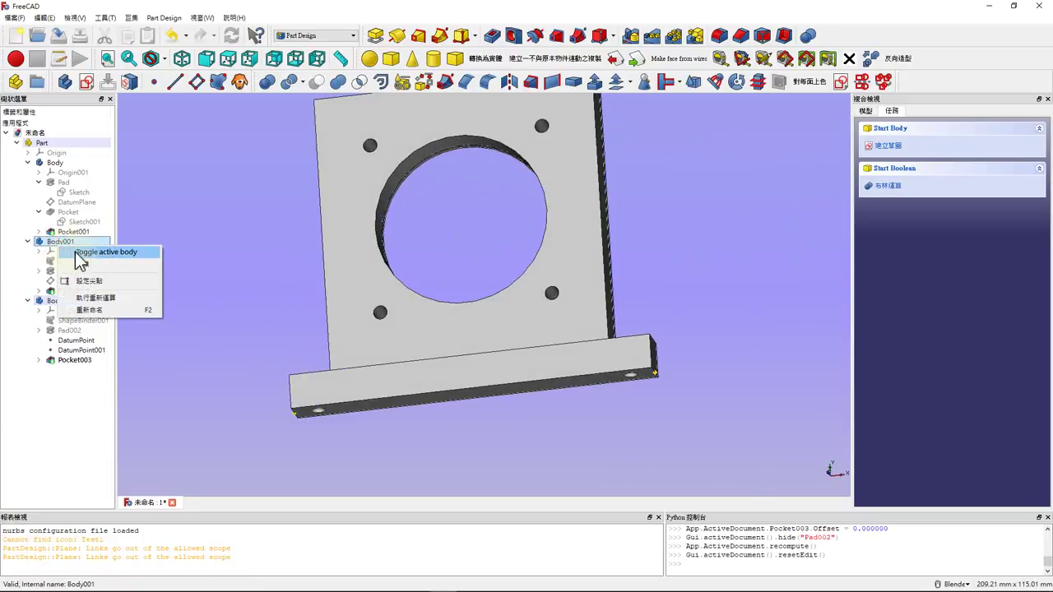
left_click(82, 253)
Select the top corner edges of the upright plate.
mouse_move(385, 234)
middle_mouse_down()
mouse_move(441, 305)
mouse_move(301, 165)
mouse_move(316, 202)
middle_mouse_up()
scroll(329, 228, "up", 3)
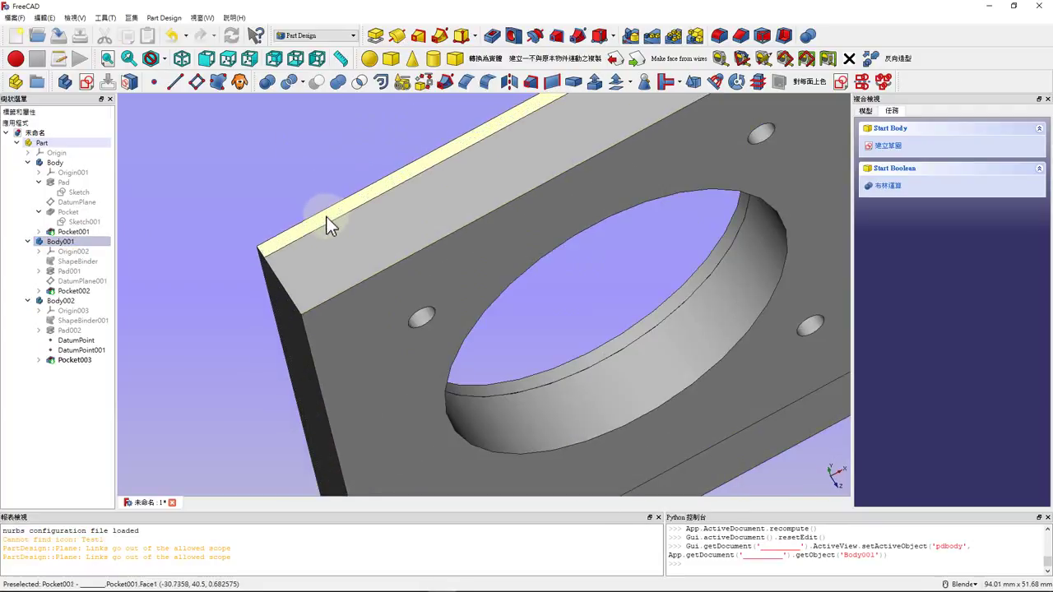
left_click(281, 285)
scroll(282, 287, "down", 3)
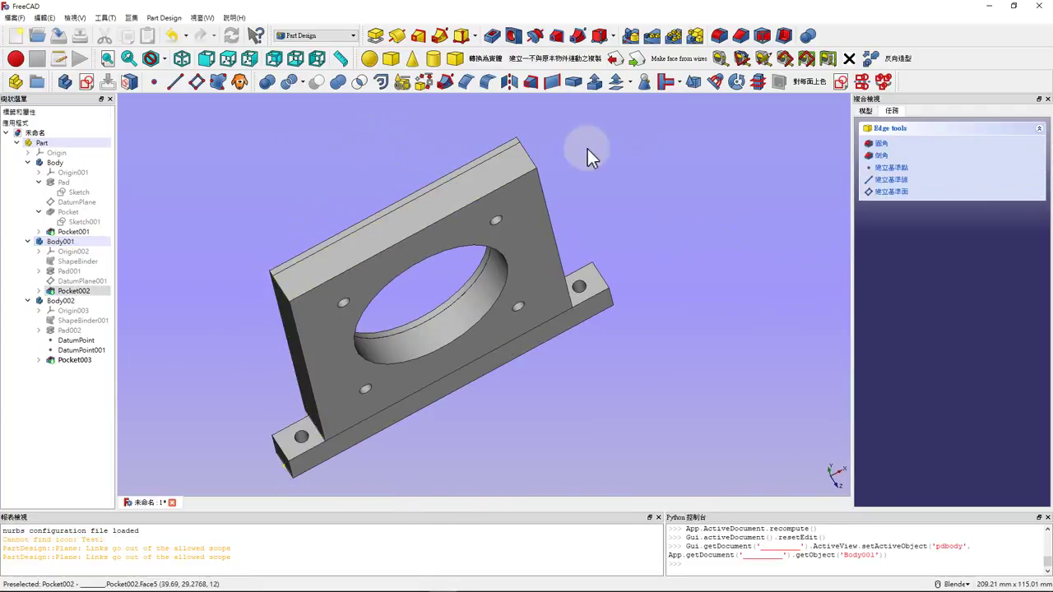
scroll(506, 166, "up", 3)
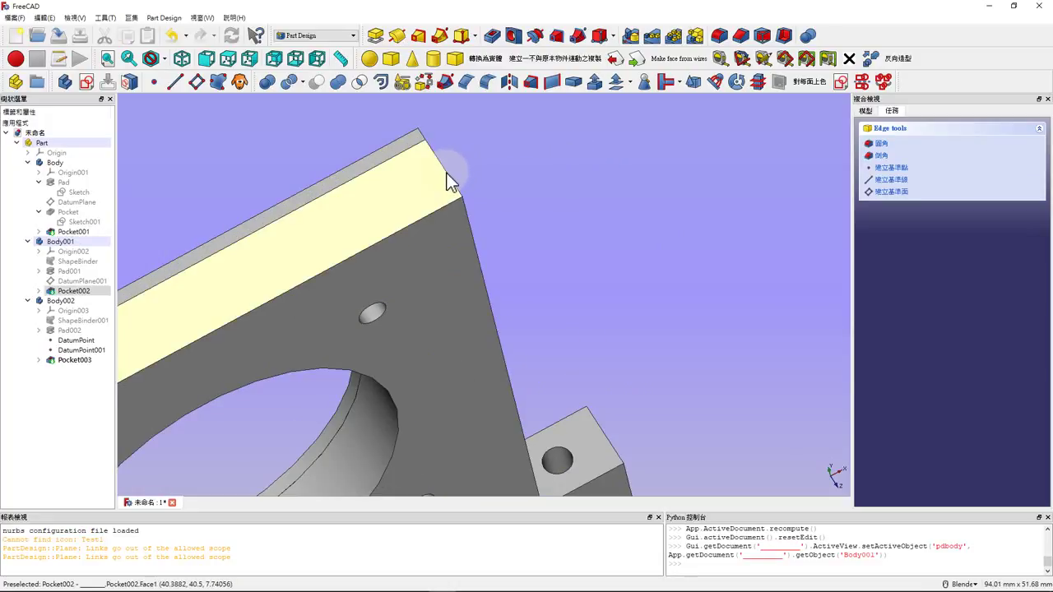
scroll(448, 182, "up", 3)
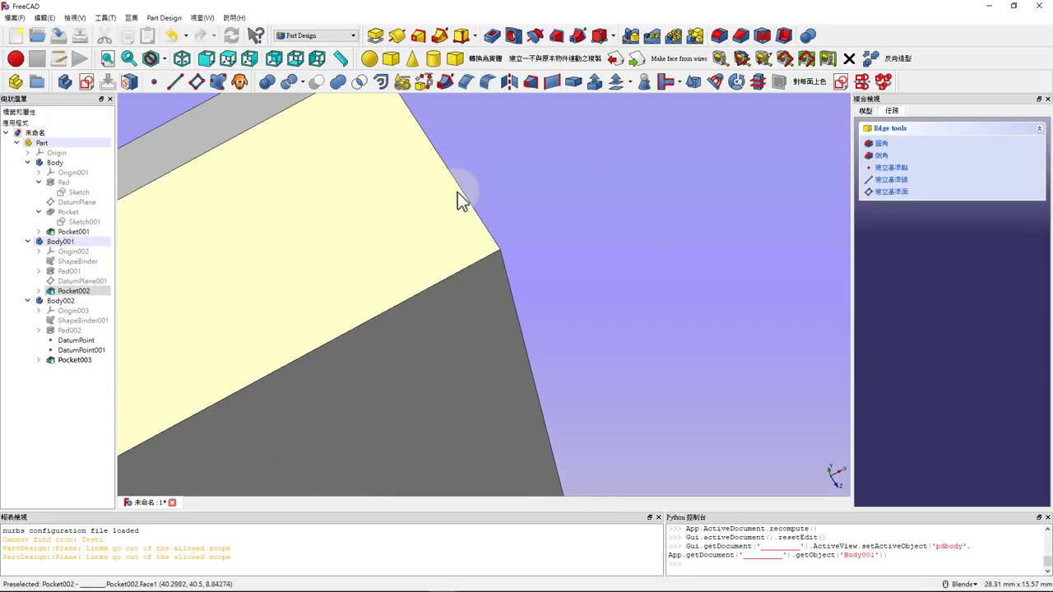
scroll(461, 197, "up", 1)
key("v")
key("f")
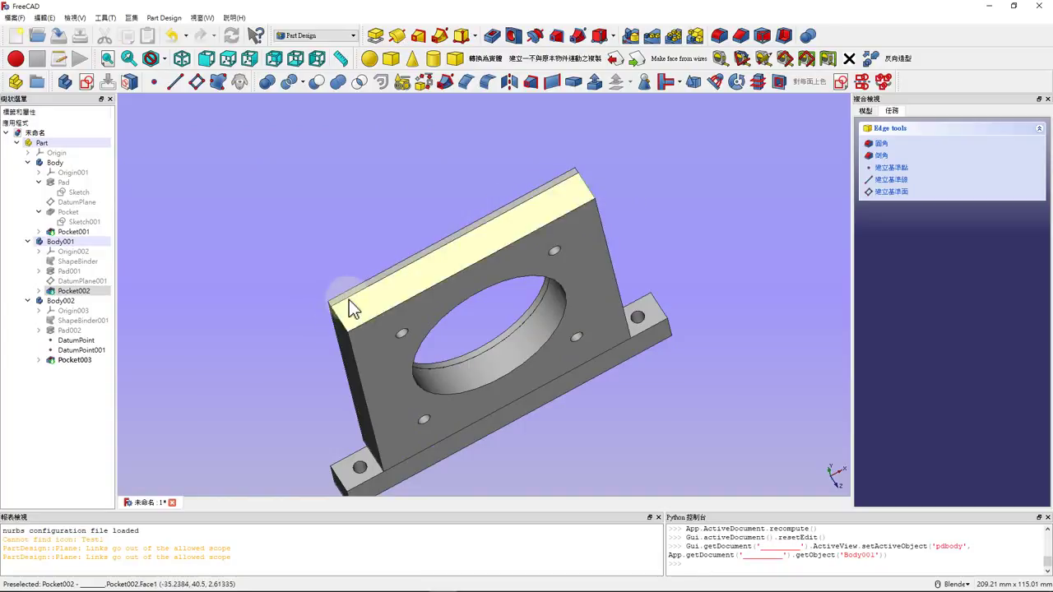
scroll(405, 294, "up", 2)
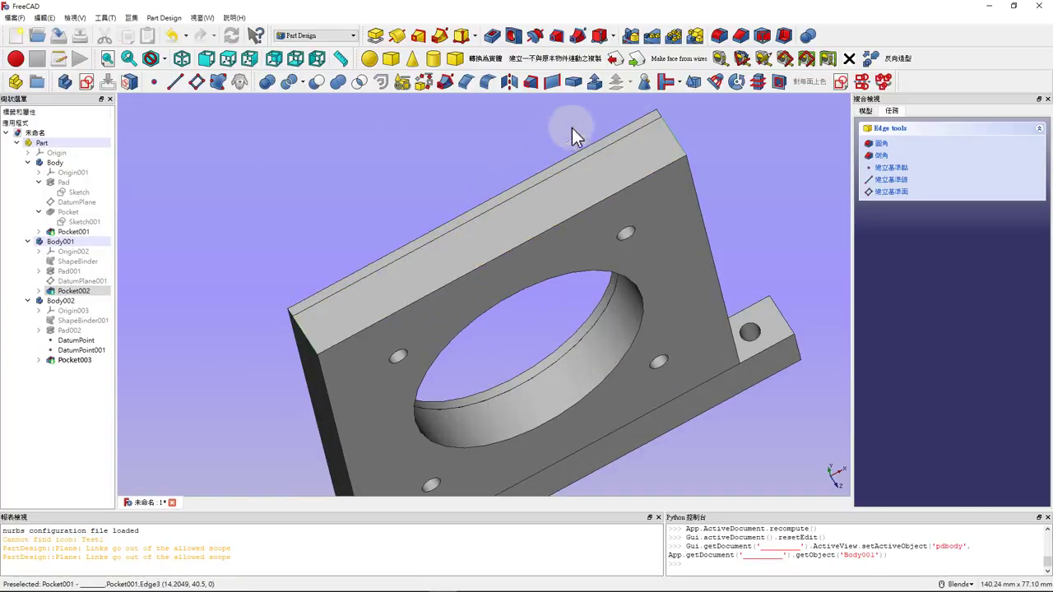
Fillet the selected upright plate edges with a 5 mm radius.
left_click(720, 37)
type("5")
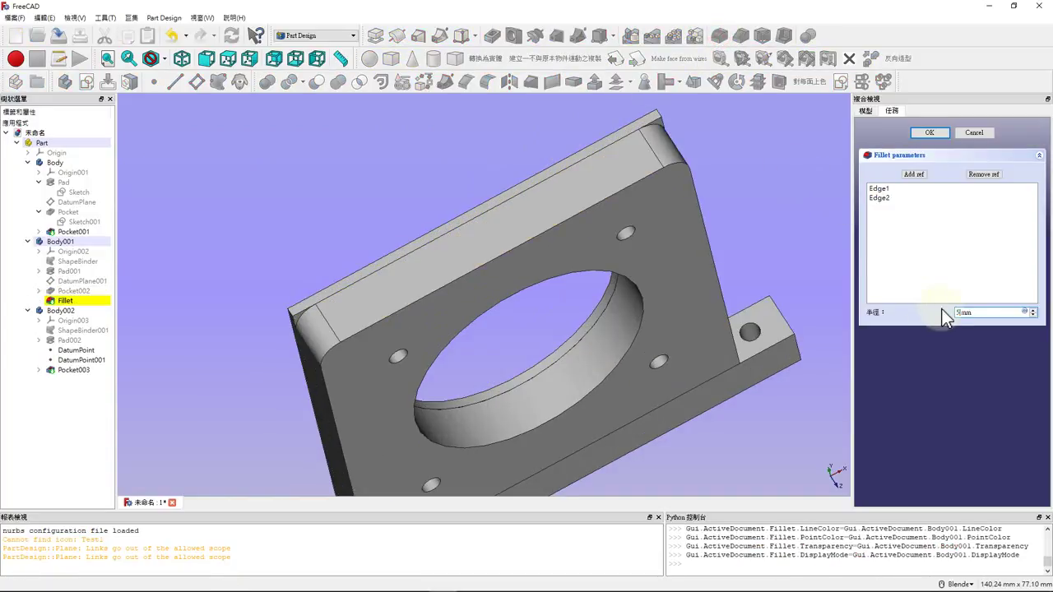
left_click(923, 136)
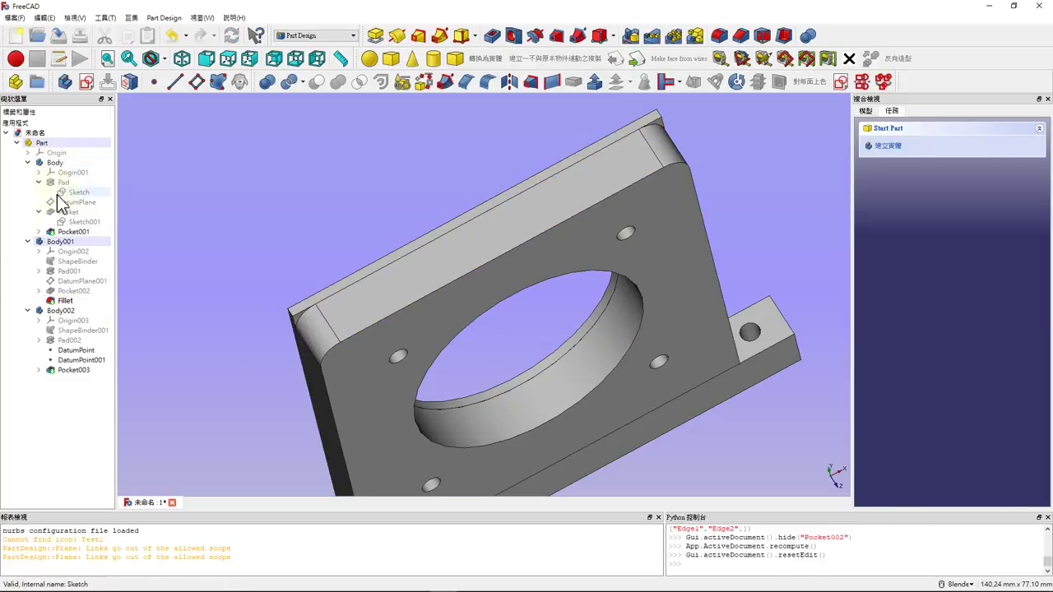
scroll(308, 329, "down", 1)
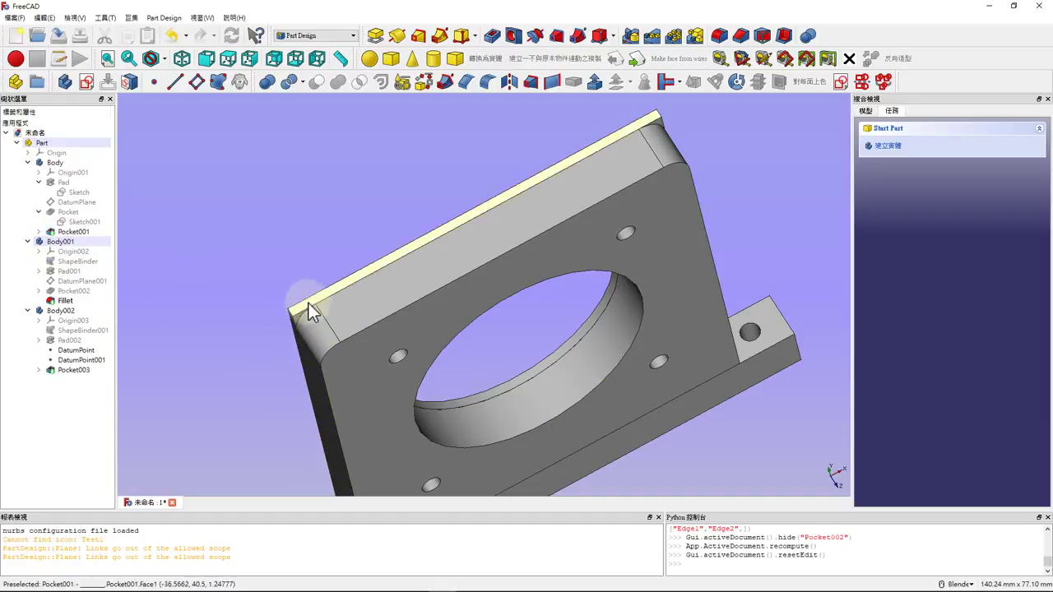
scroll(321, 296, "down", 4)
scroll(337, 395, "up", 5)
scroll(367, 334, "down", 3)
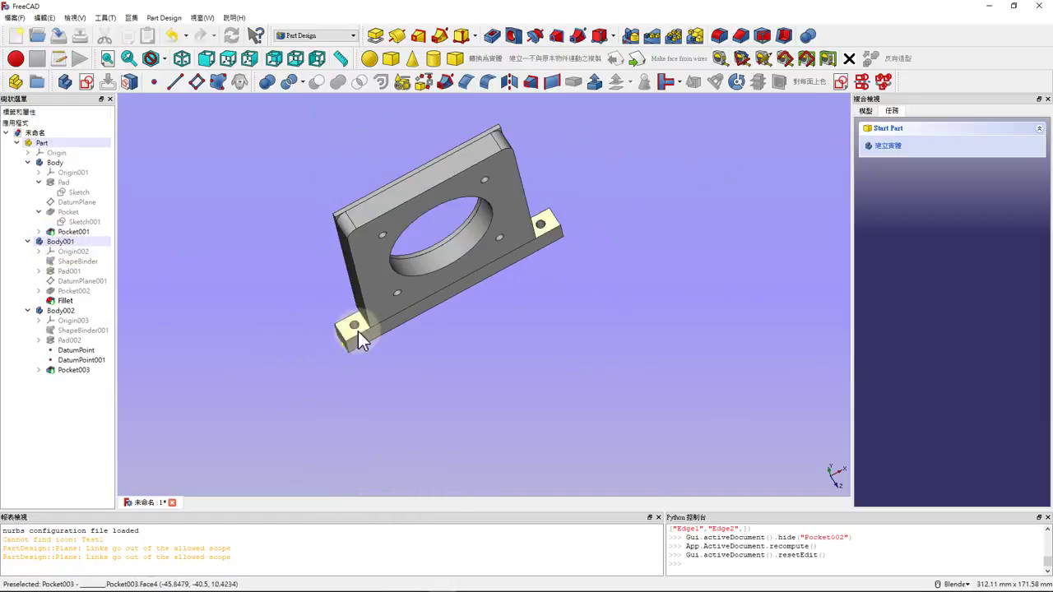
scroll(360, 333, "up", 4)
Select an edge on the base strip.
left_click(316, 357)
scroll(316, 358, "down", 2)
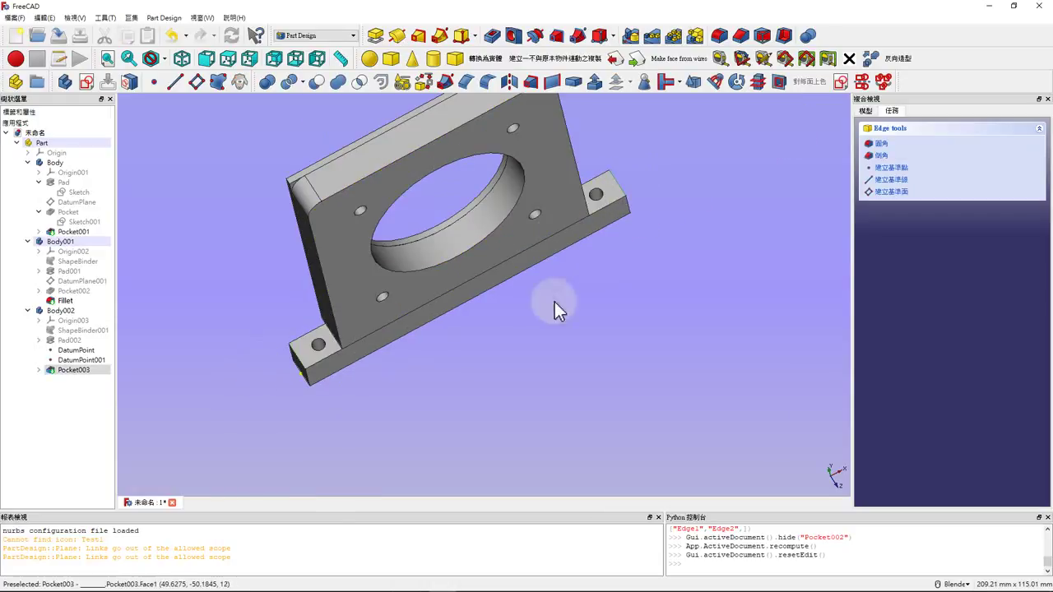
scroll(292, 352, "up", 2)
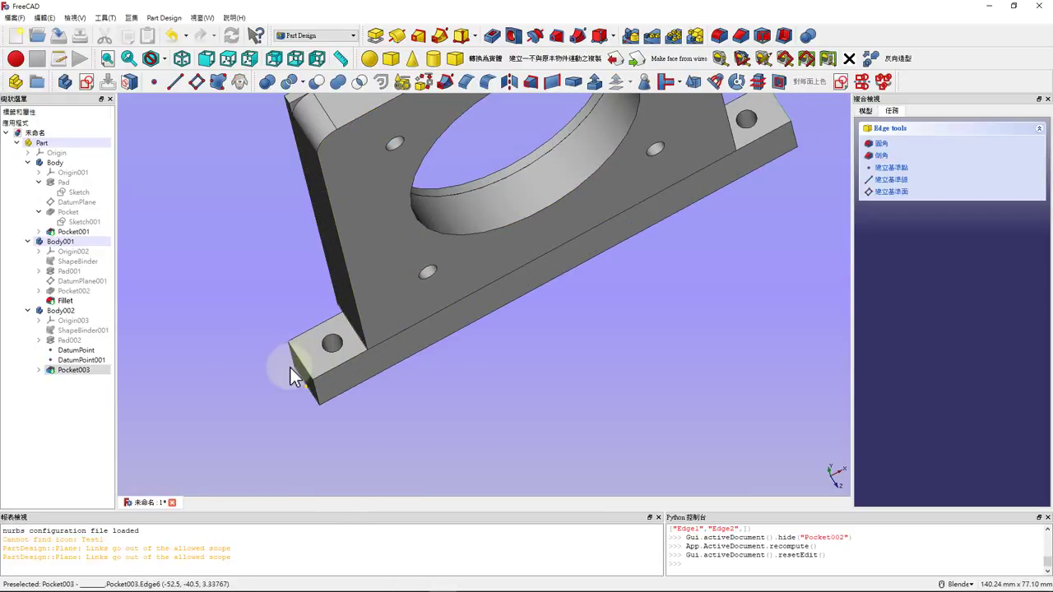
scroll(290, 366, "down", 2)
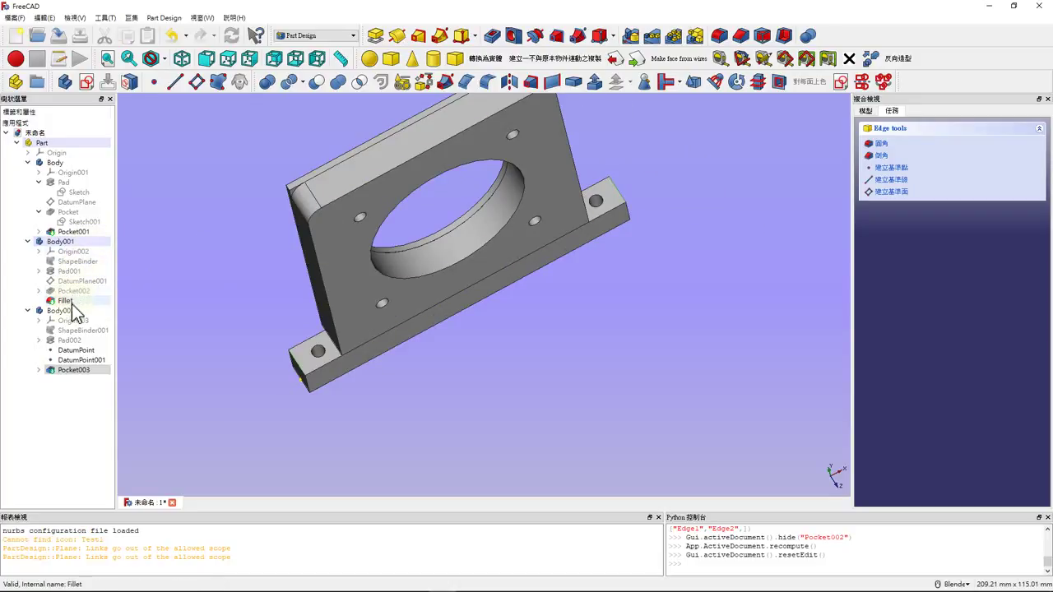
Dismiss the not-in-active-body warning and make Body002 the active body.
left_click(719, 37)
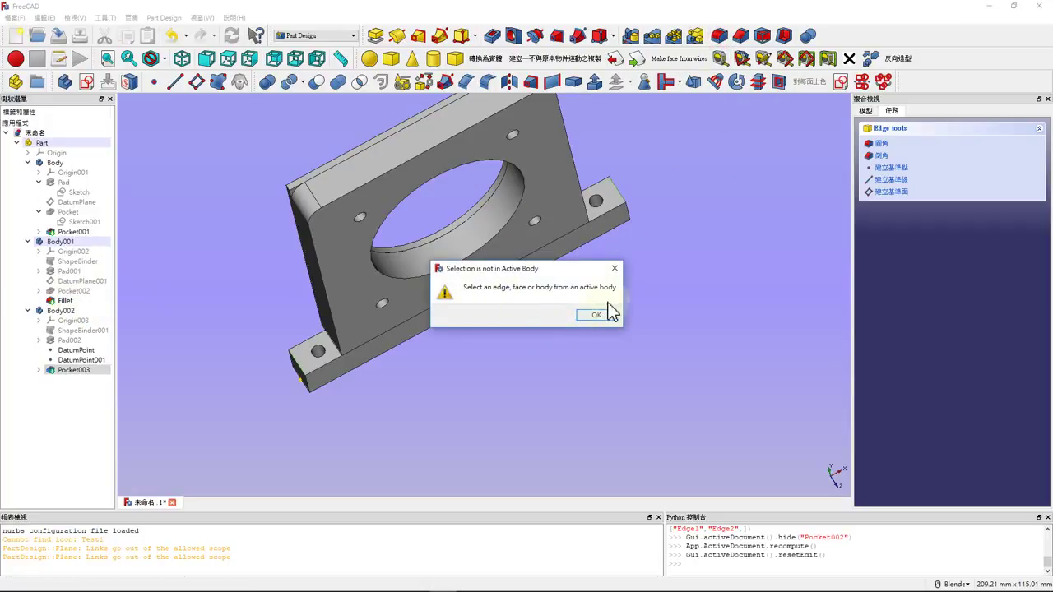
left_click(614, 269)
right_click(54, 316)
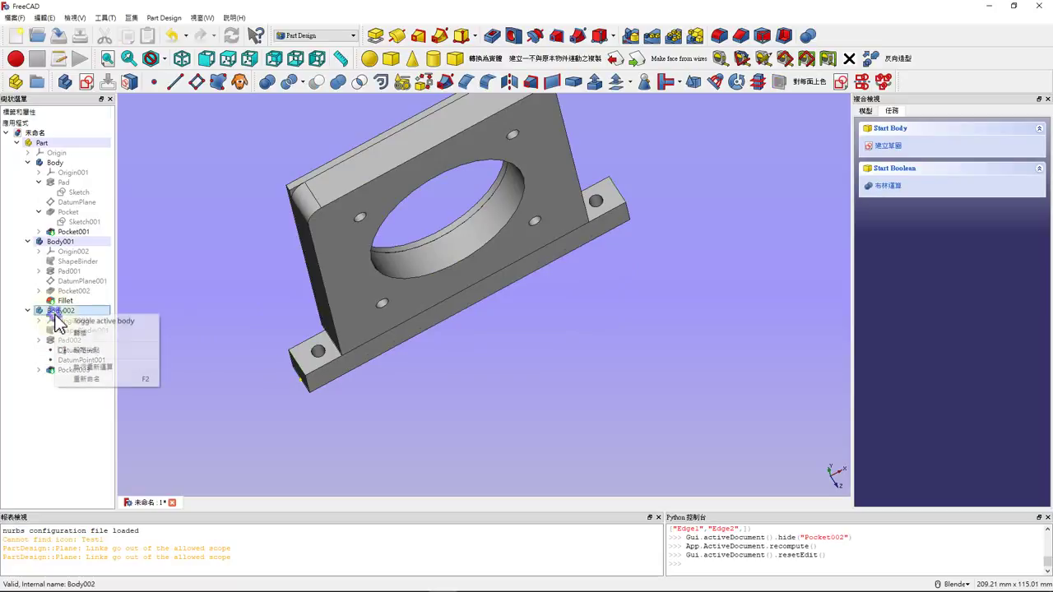
left_click(99, 321)
Select the edges at the base strip's left and right ends.
left_click(73, 371)
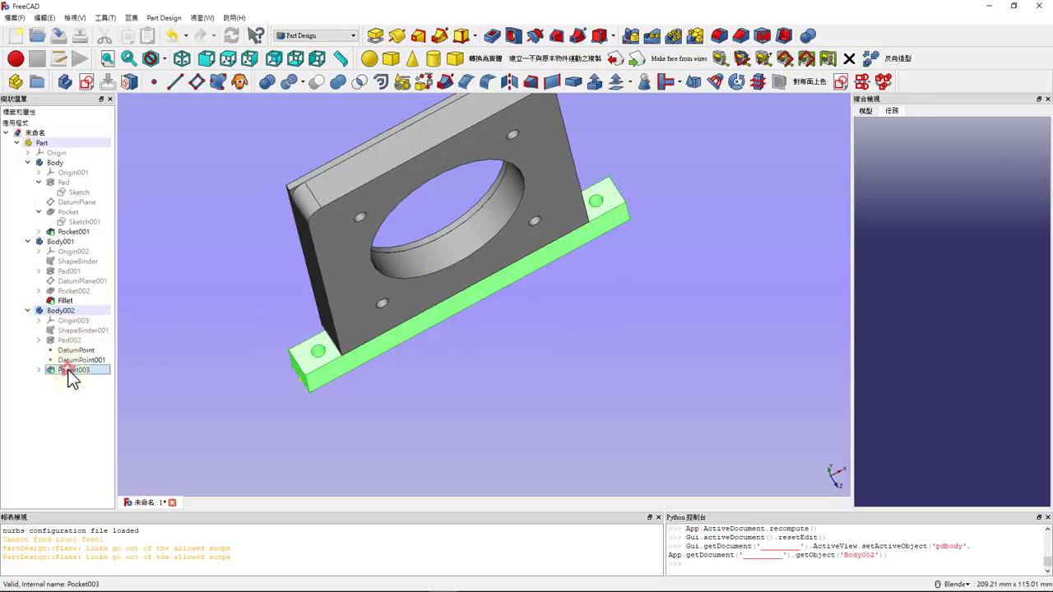
left_click(210, 376)
left_click(301, 362)
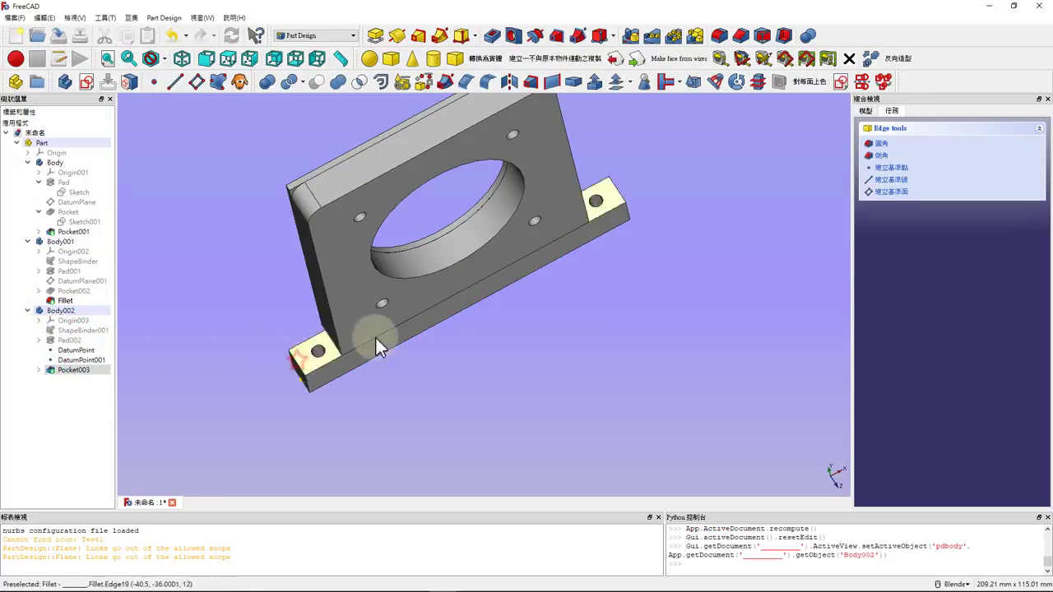
left_click(623, 200)
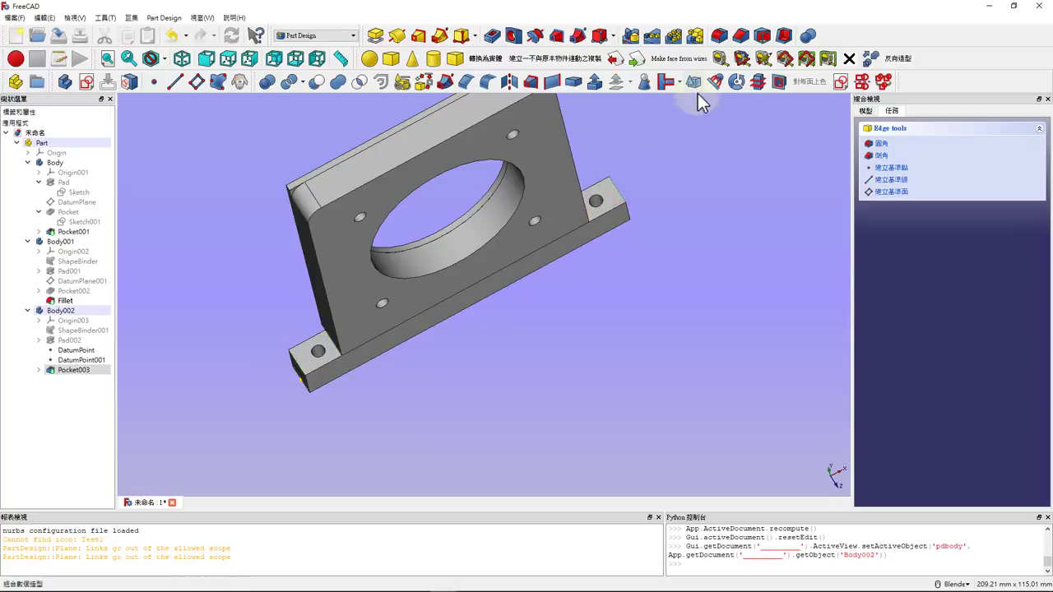
Apply a 2 mm fillet to Edge6 and Edge9 of the base strip.
left_click(720, 35)
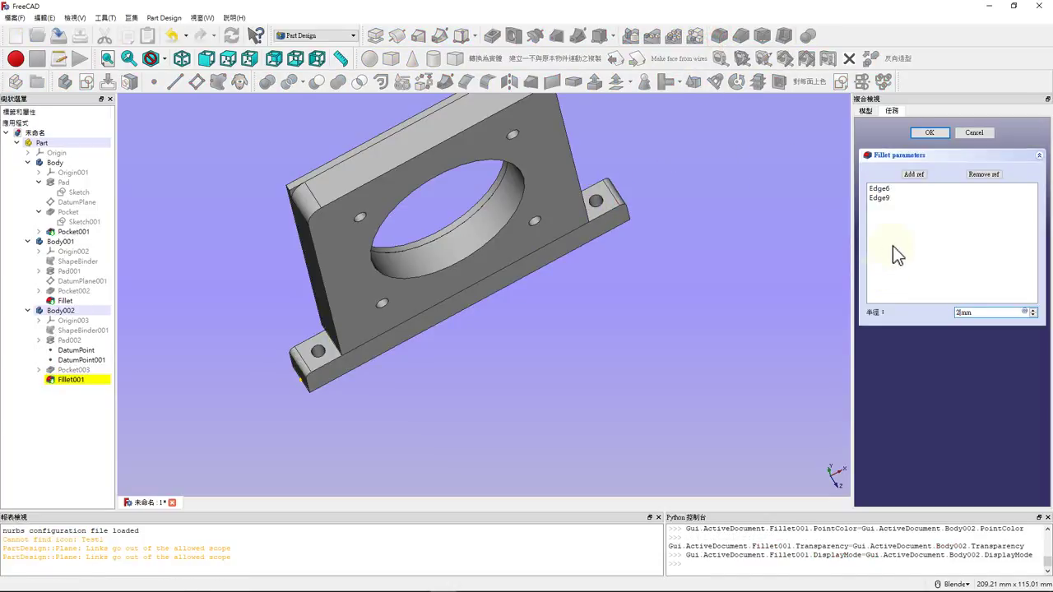
left_click(928, 134)
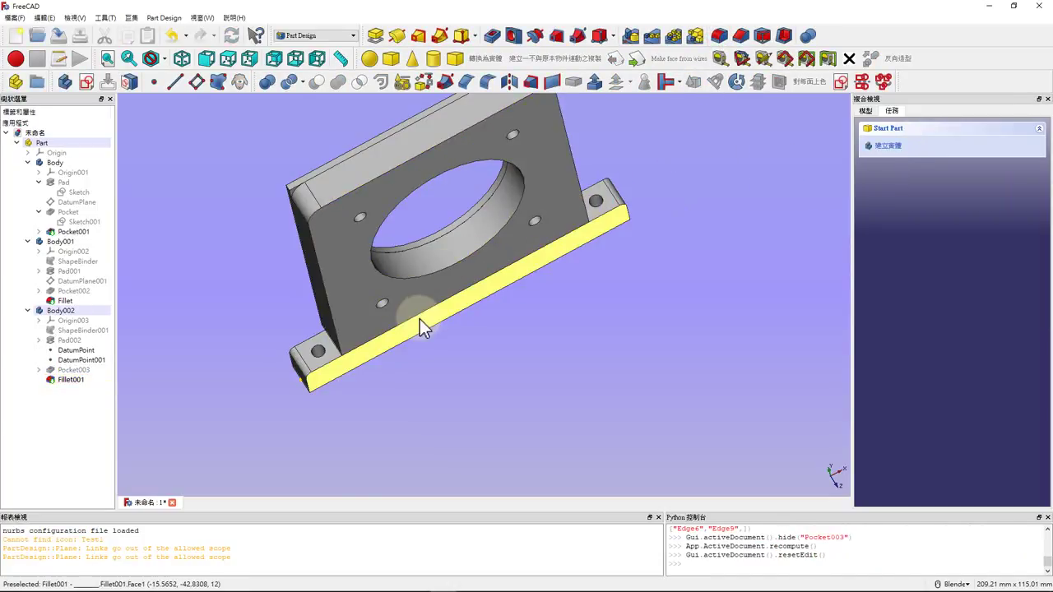
scroll(420, 319, "down", 2)
scroll(235, 328, "up", 2)
Select Body002 and Body001 in the model tree, then clear the selection.
left_click(54, 312)
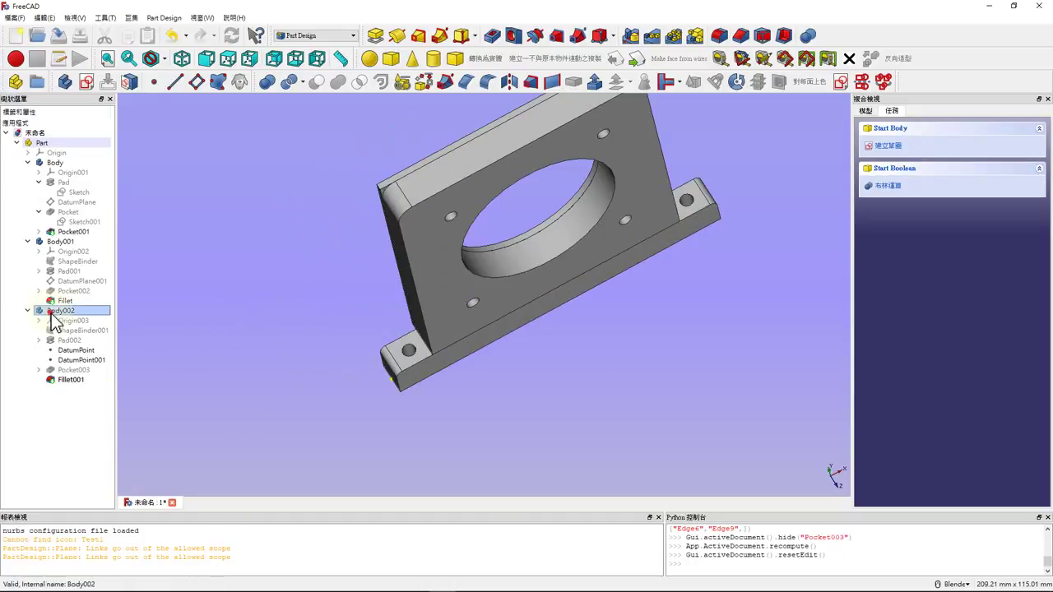
left_click(57, 241)
left_click(252, 335)
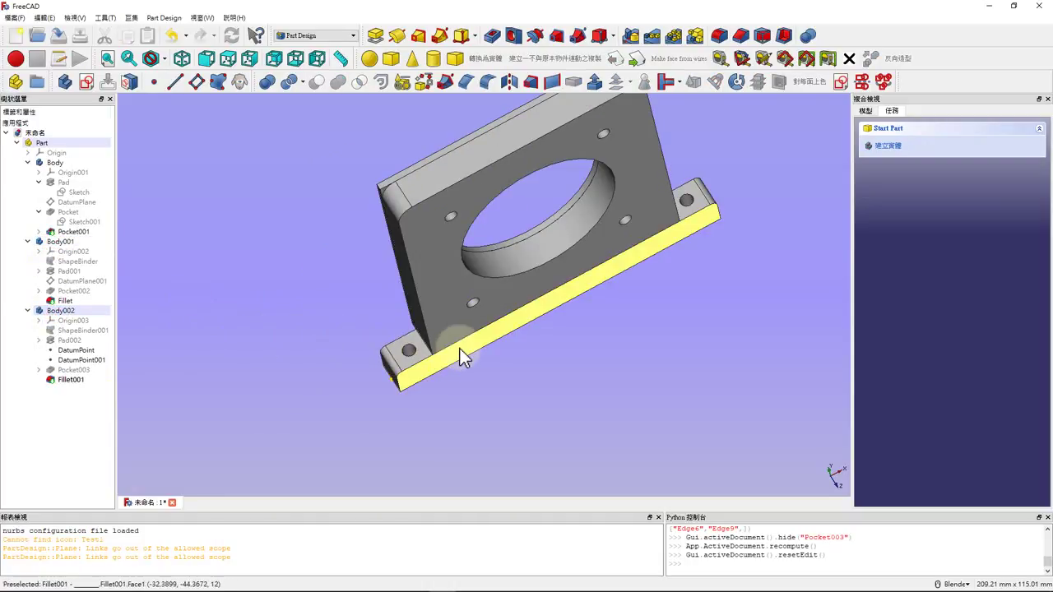
scroll(461, 354, "up", 2)
scroll(428, 329, "up", 2)
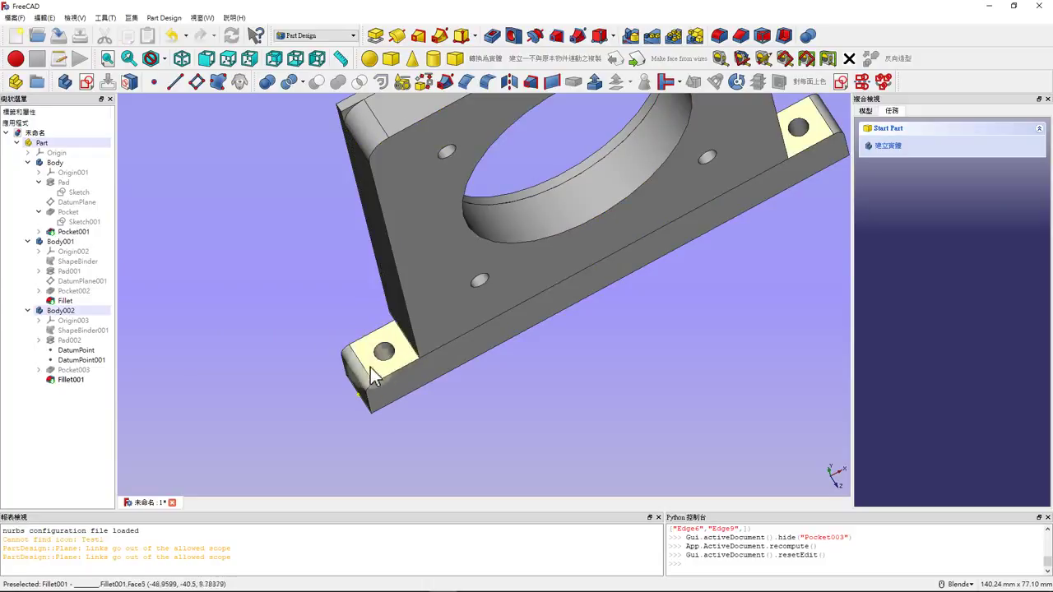
scroll(374, 354, "down", 4)
scroll(395, 329, "up", 3)
scroll(362, 358, "down", 2)
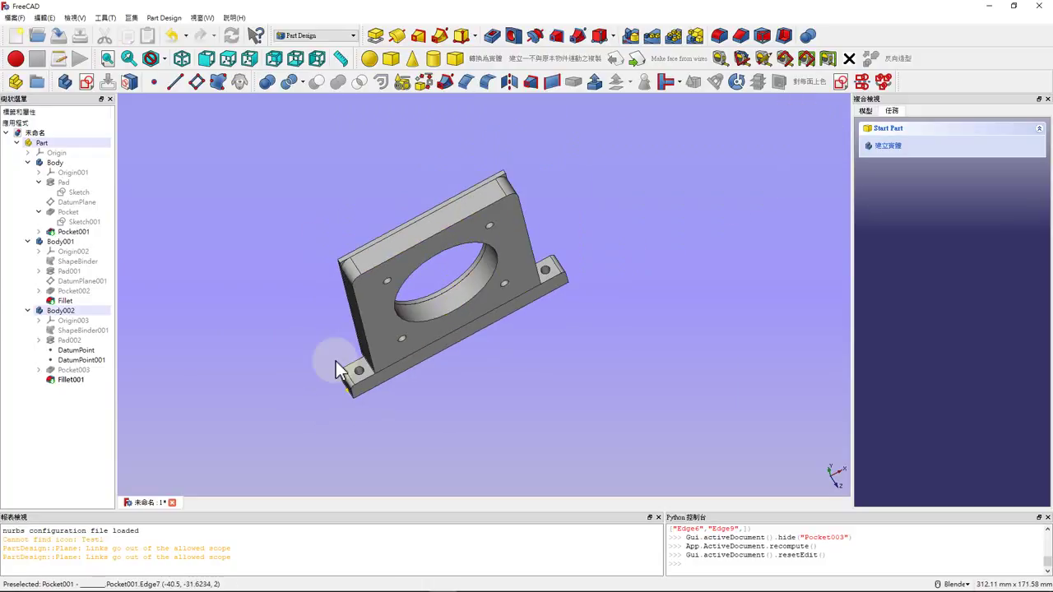
scroll(348, 399, "up", 2)
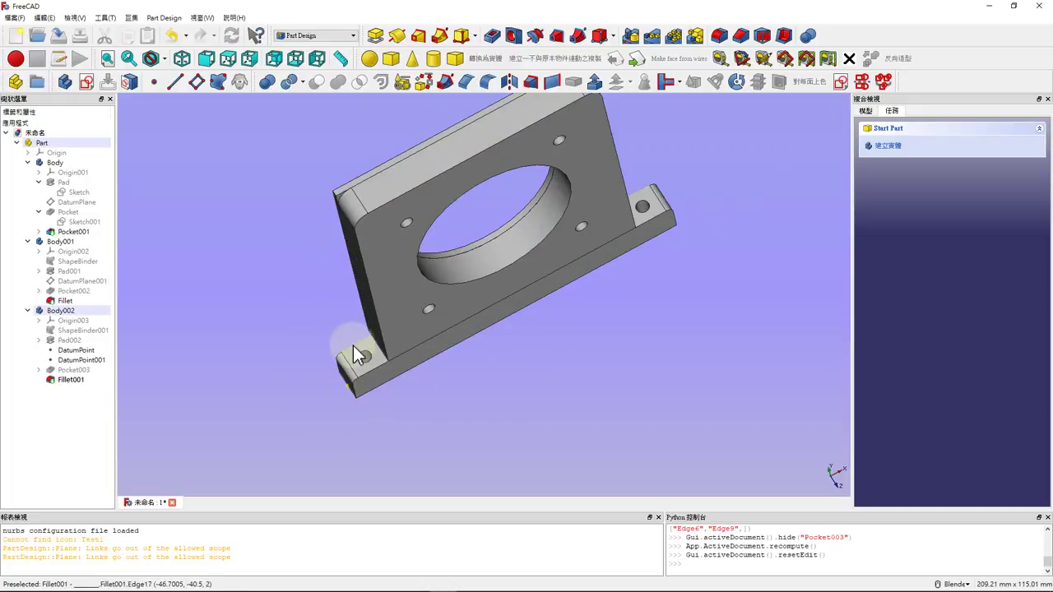
Select Body002 and Body001 and start a Boolean fuse of Body001 into Body002.
left_click(64, 311)
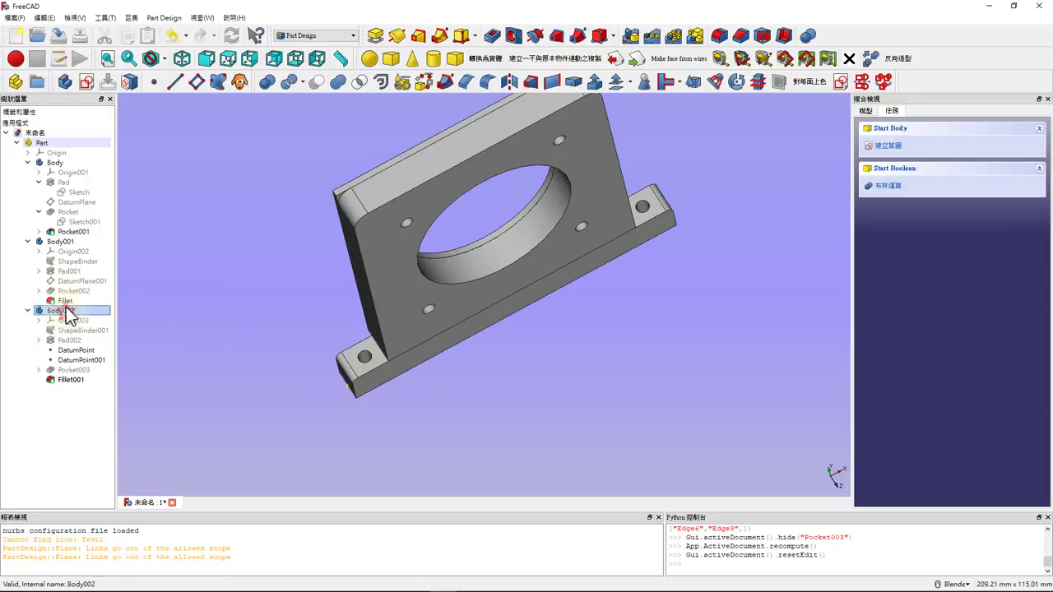
left_click(60, 242, "ctrl")
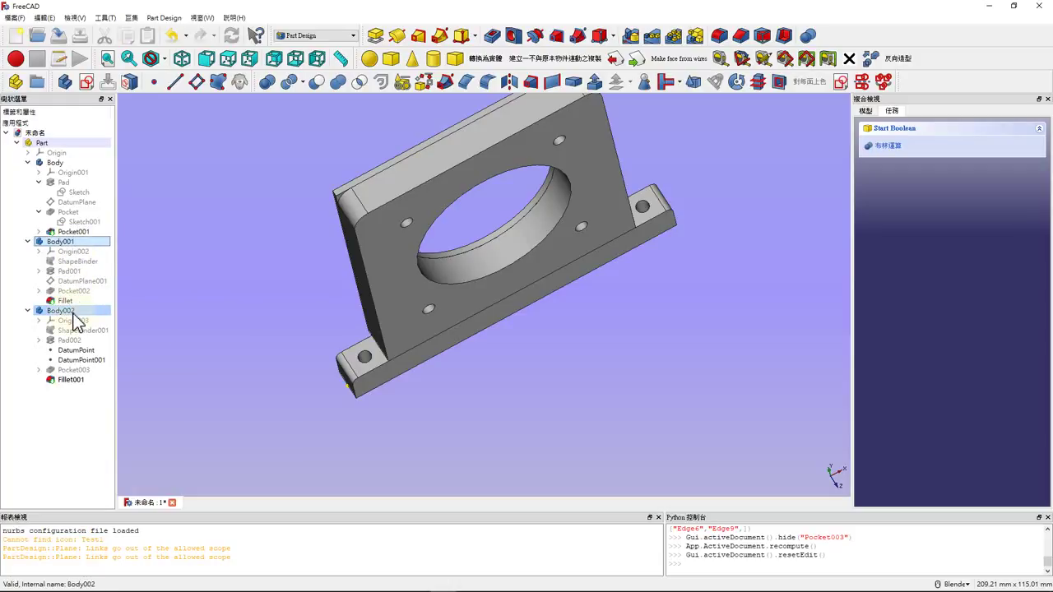
left_click(813, 41)
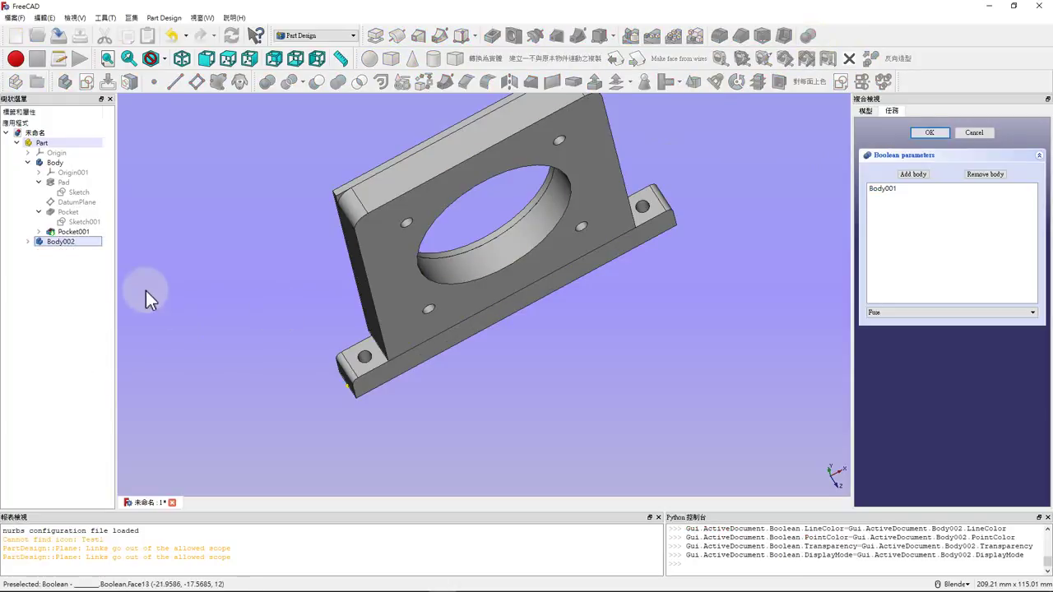
left_click(248, 330)
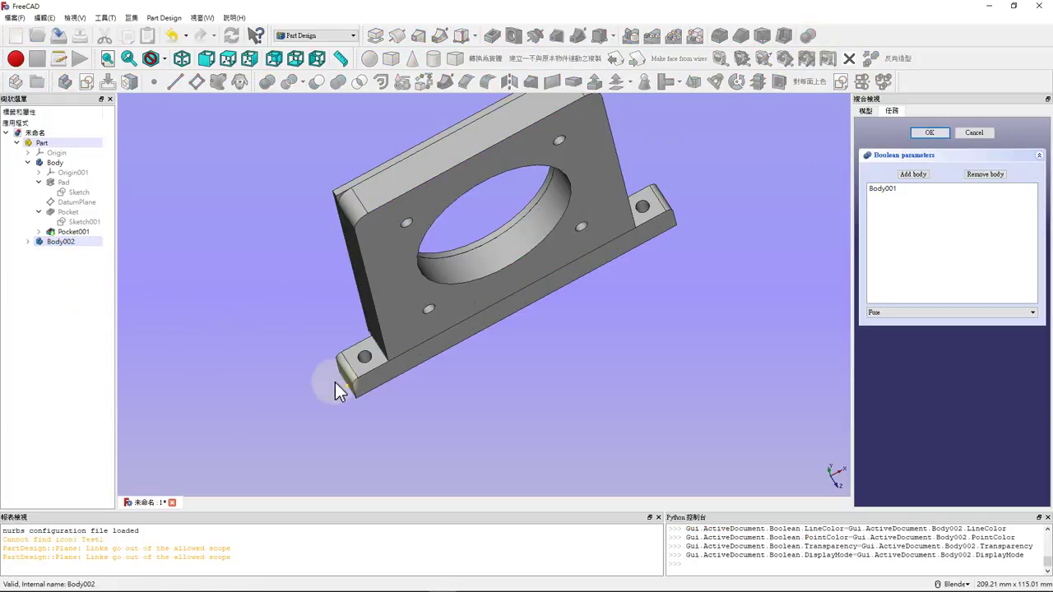
scroll(337, 386, "up", 2)
Expand Body002, hide Fillet001 and show the Boolean result instead.
left_click(28, 241)
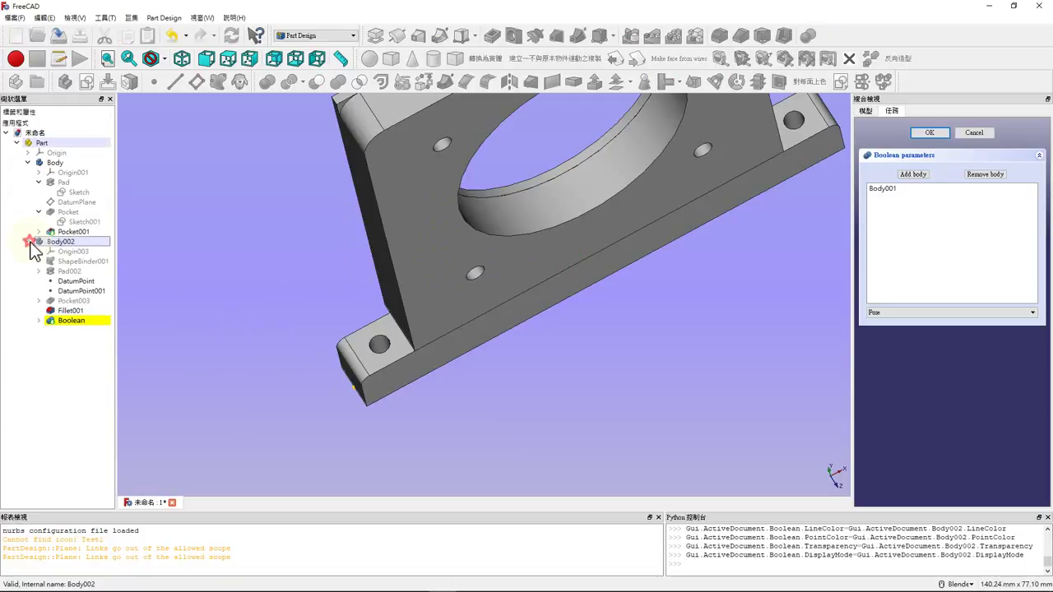
left_click(77, 314)
key("space")
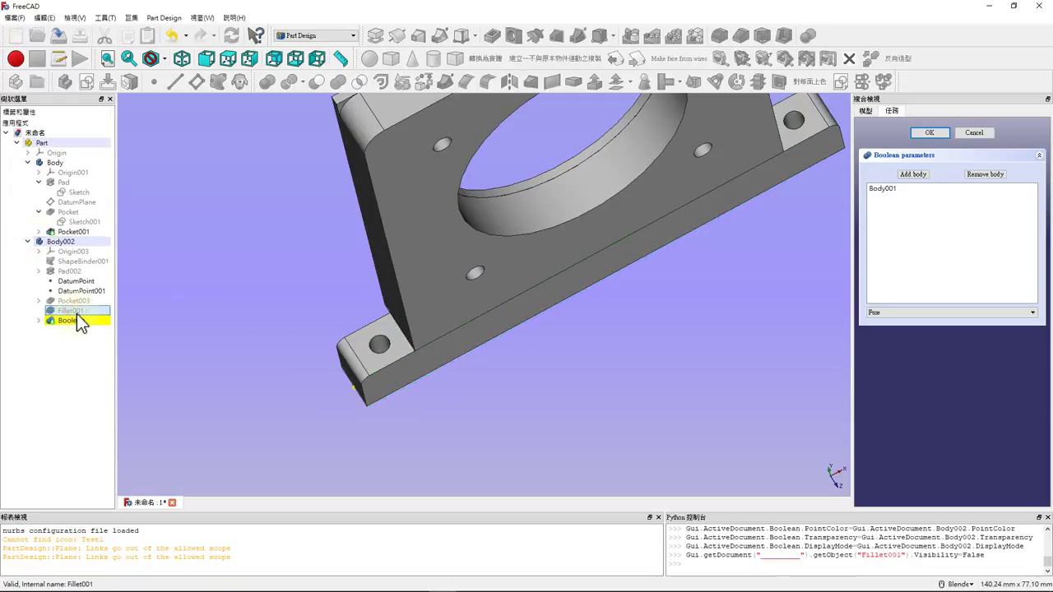
key("space")
key("space")
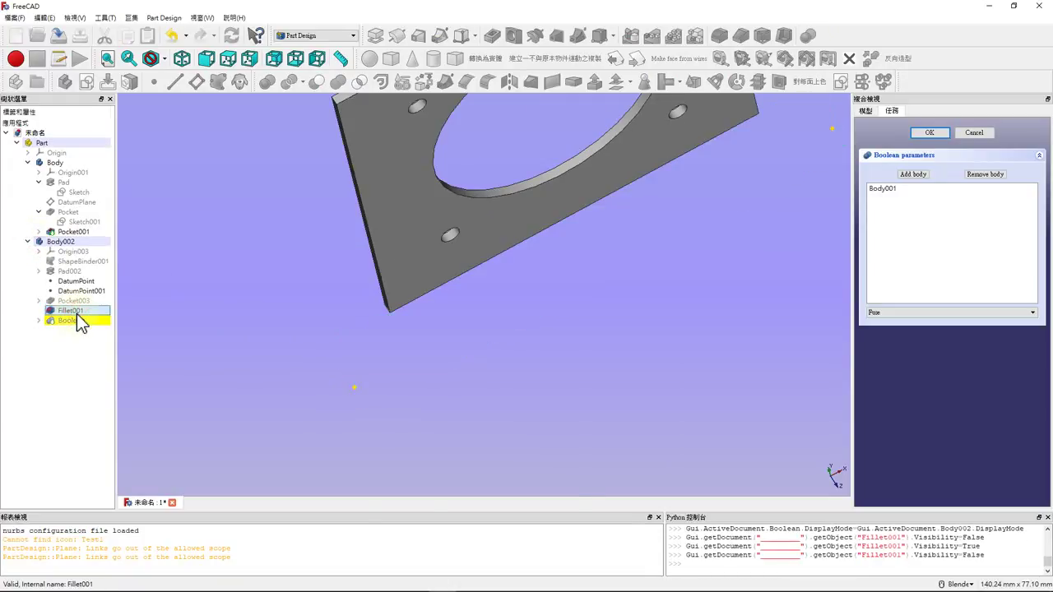
left_click(76, 318)
key("space")
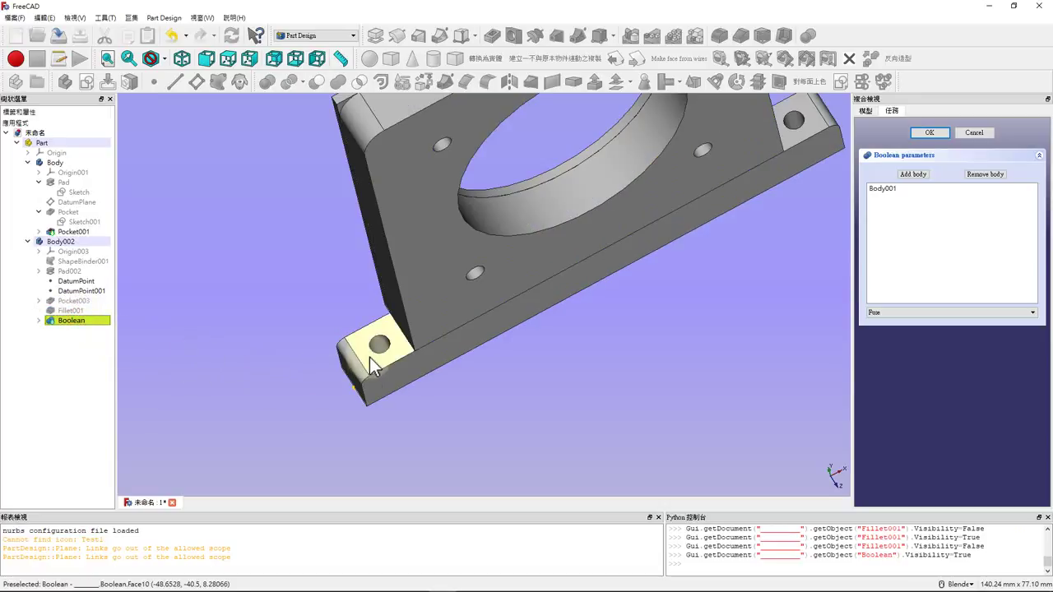
scroll(401, 332, "up", 2)
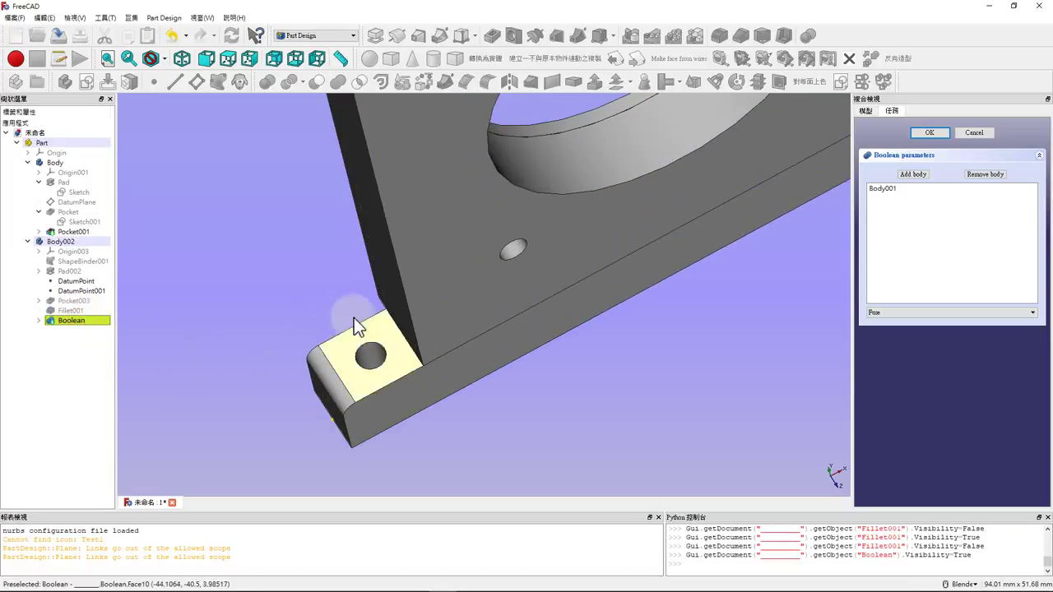
left_click(325, 293)
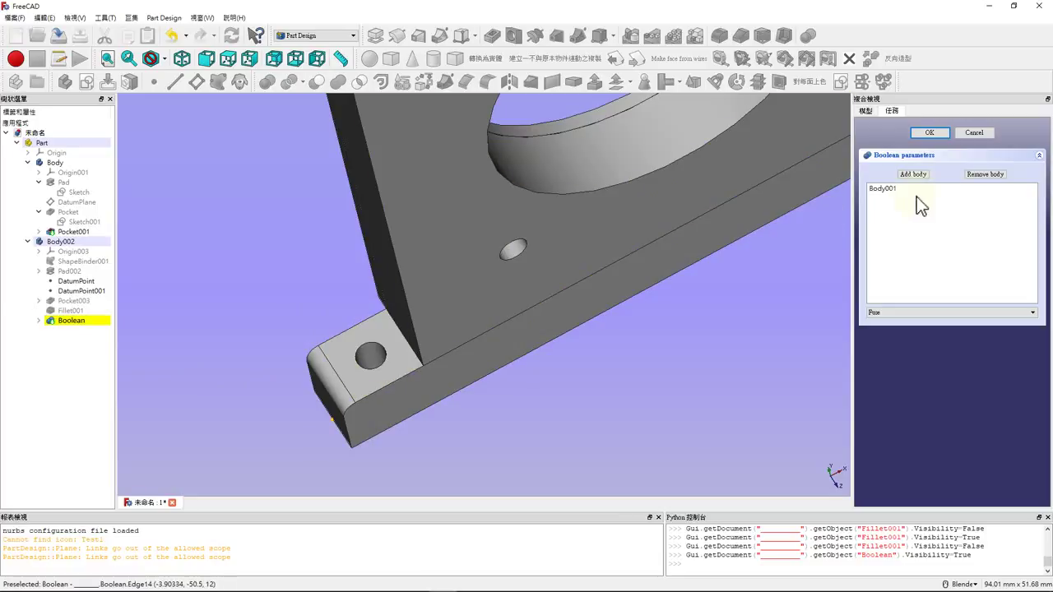
Confirm the Fuse with Body001 in the Boolean list, then pick a bracket edge.
left_click(930, 132)
scroll(412, 346, "up", 2)
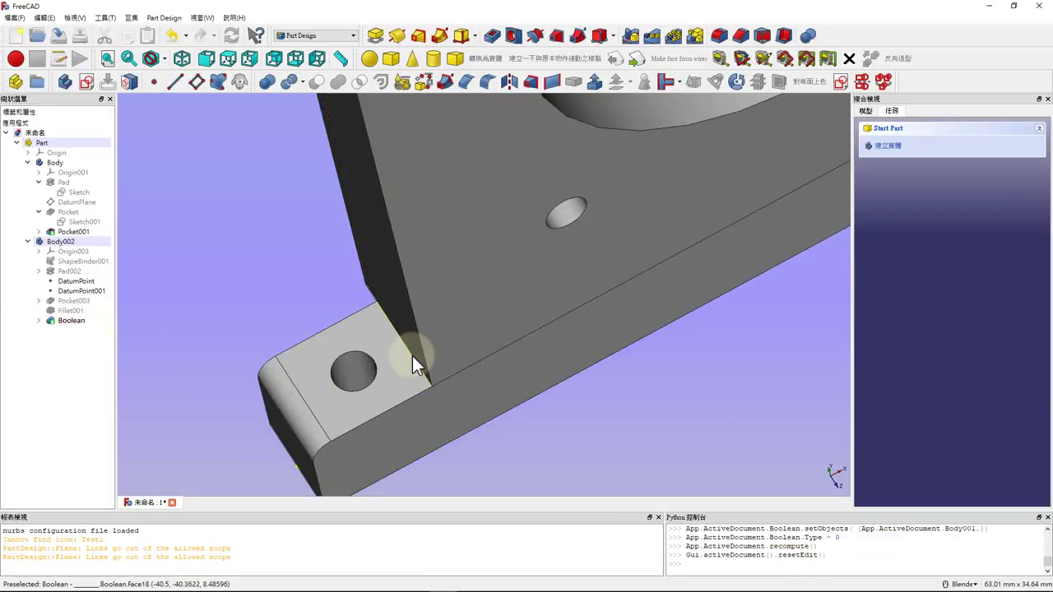
left_click(412, 357)
scroll(334, 357, "down", 5)
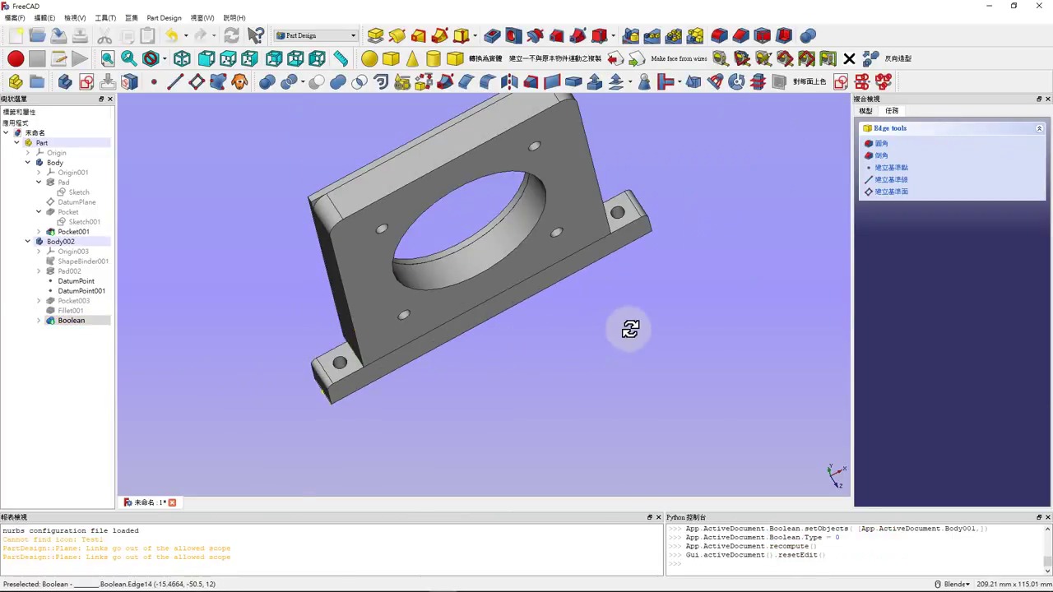
Fillet Edge37 and Edge25 of the fused bracket; 5 mm fails, so apply a smaller radius.
middle_click_drag(631, 329, 511, 364)
scroll(621, 309, "up", 4)
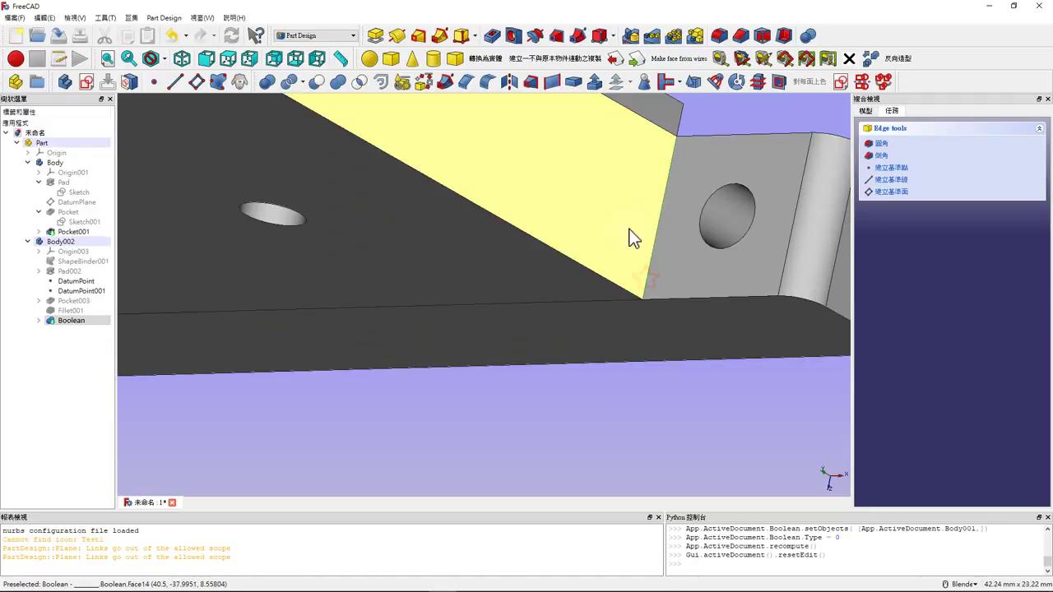
scroll(724, 247, "down", 5)
left_click(721, 58)
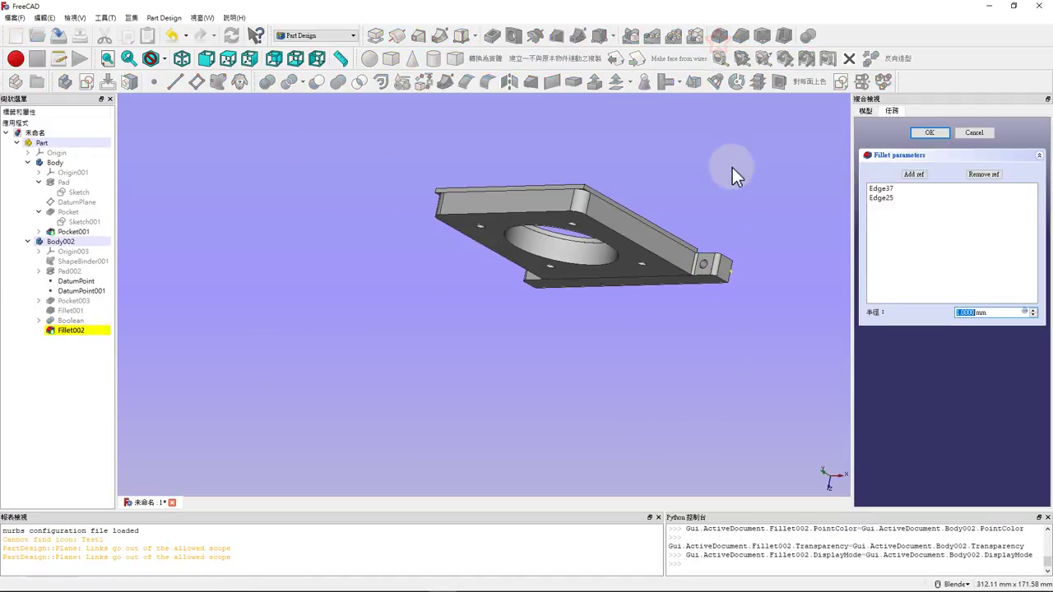
type("5")
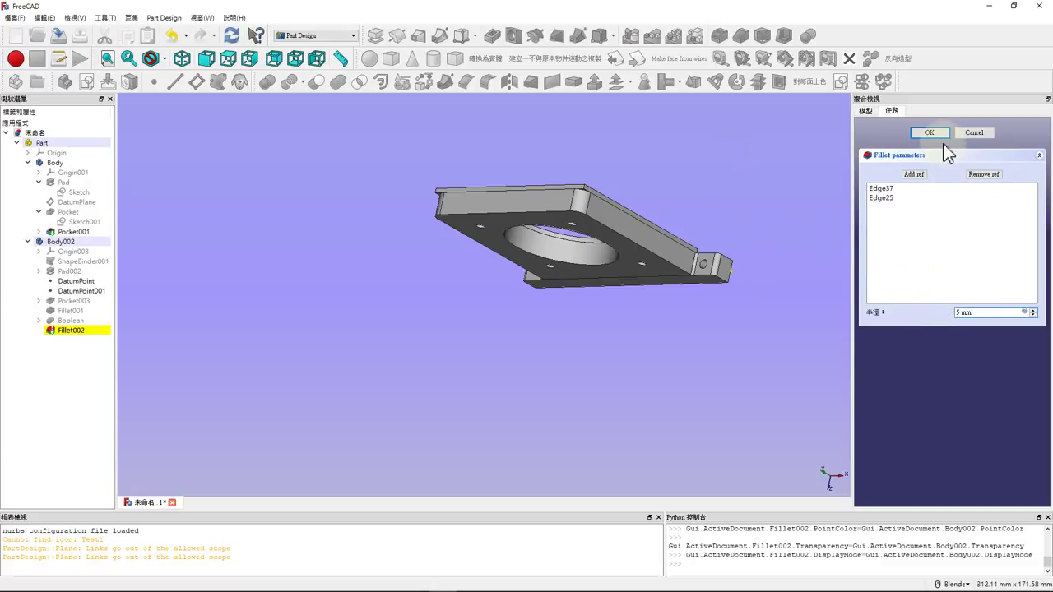
left_click(931, 133)
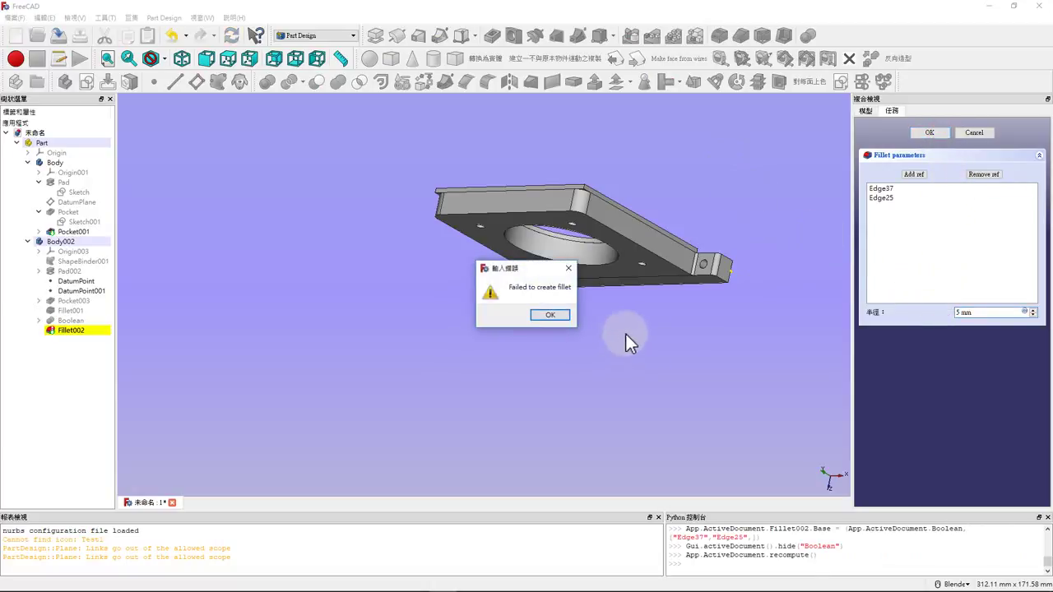
left_click(551, 318)
left_click(965, 314)
type("2")
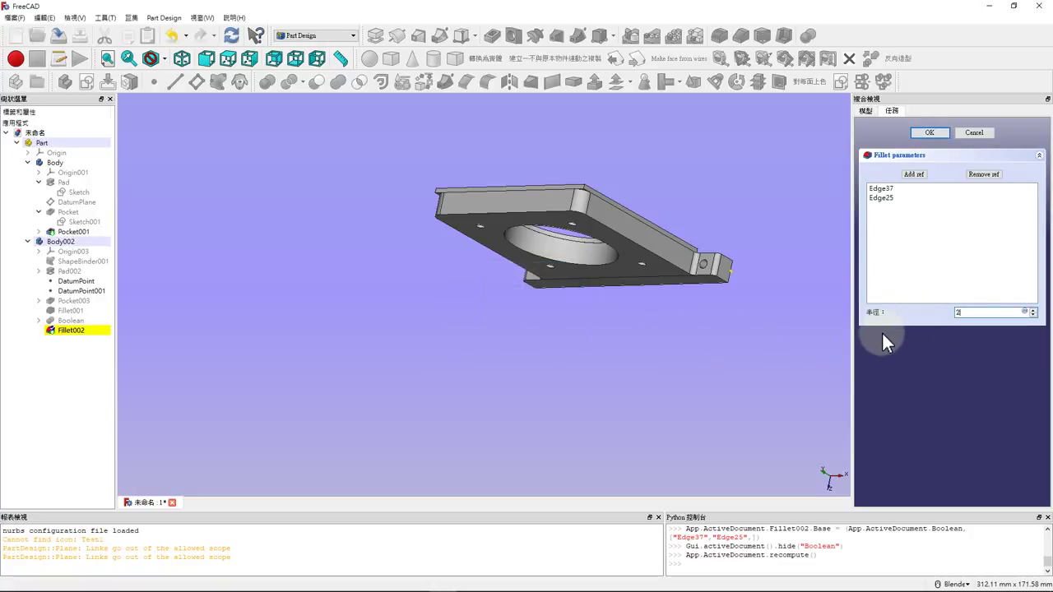
key("Return")
middle_click_drag(602, 348, 686, 208)
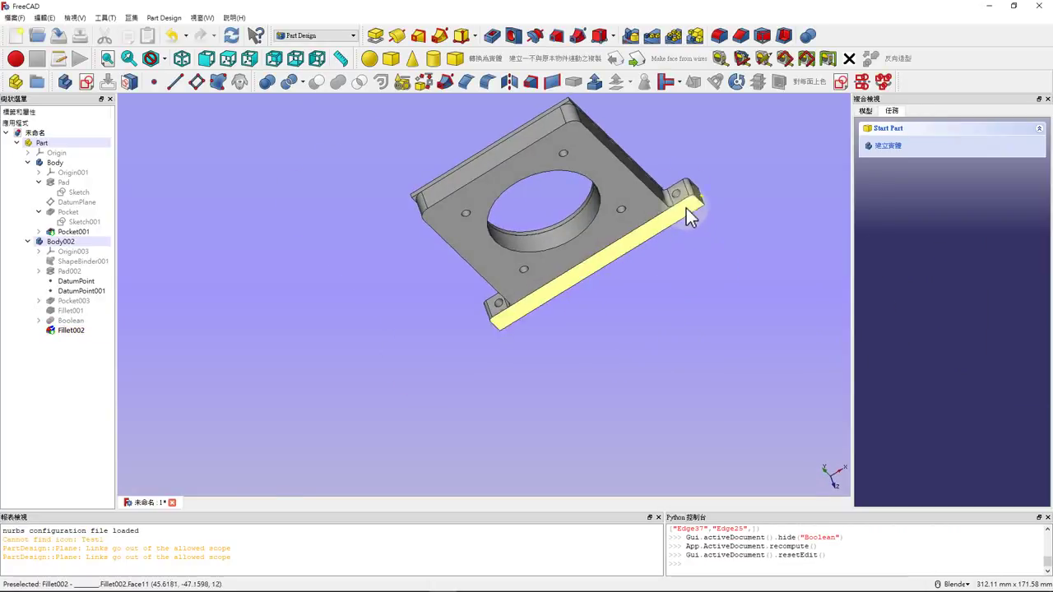
scroll(645, 182, "up", 6)
scroll(643, 174, "up", 2)
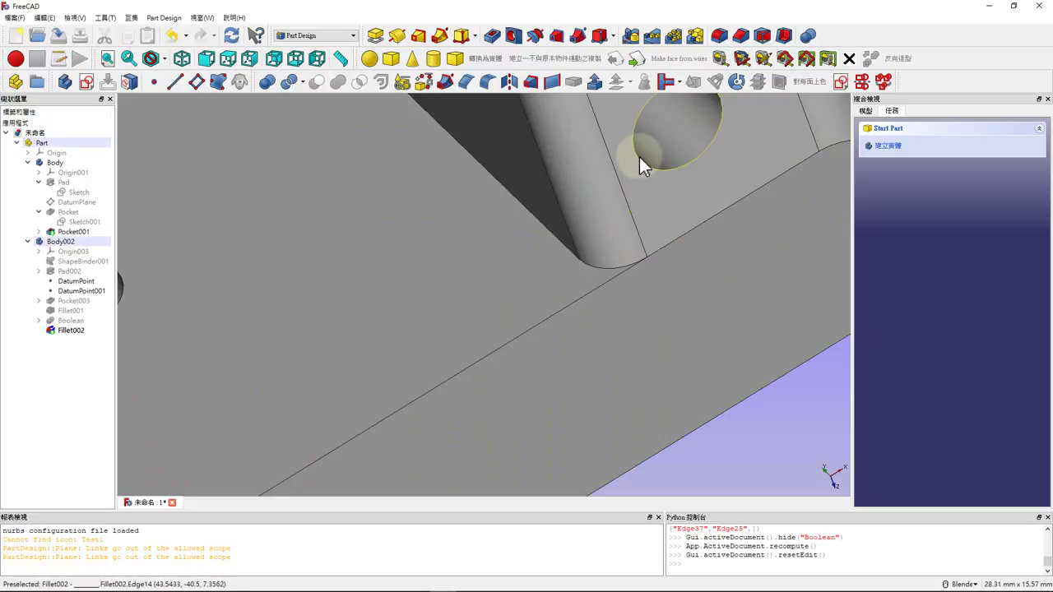
scroll(640, 157, "down", 2)
scroll(557, 343, "down", 4)
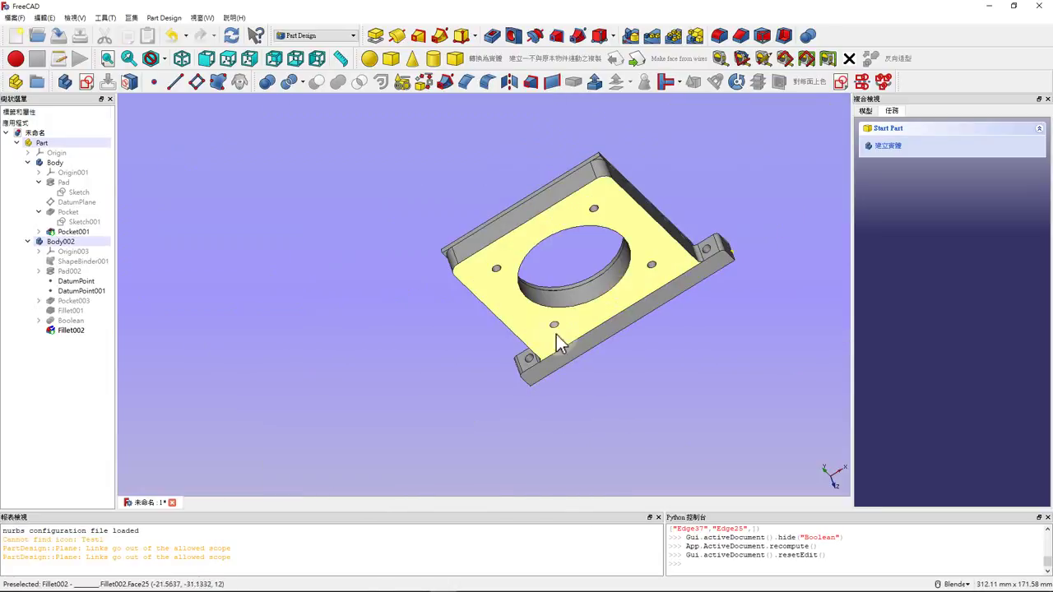
middle_click_drag(557, 343, 534, 365)
scroll(573, 393, "down", 3)
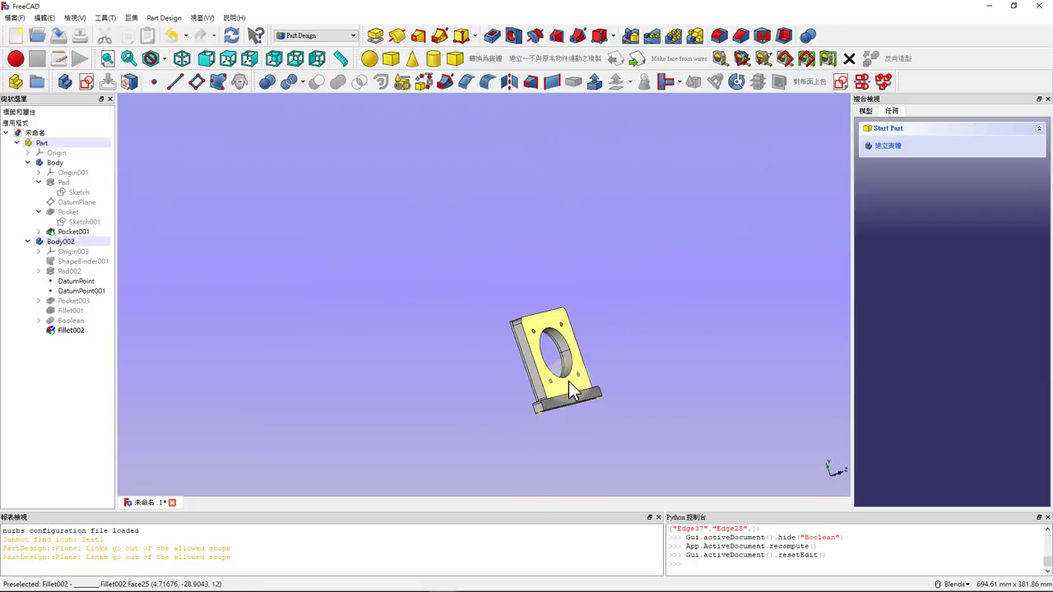
scroll(573, 392, "up", 5)
mouse_move(562, 401)
middle_mouse_down()
mouse_move(630, 400)
mouse_move(440, 391)
mouse_move(478, 305)
middle_mouse_up()
left_click(182, 58)
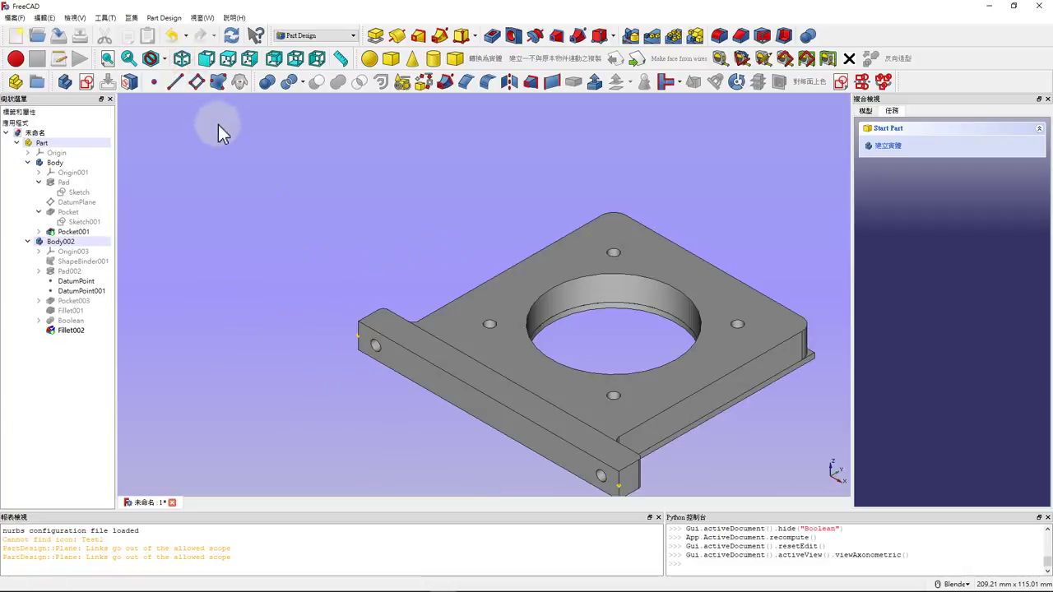
scroll(218, 124, "down", 3)
scroll(279, 172, "up", 1)
scroll(362, 214, "up", 1)
scroll(405, 188, "up", 1)
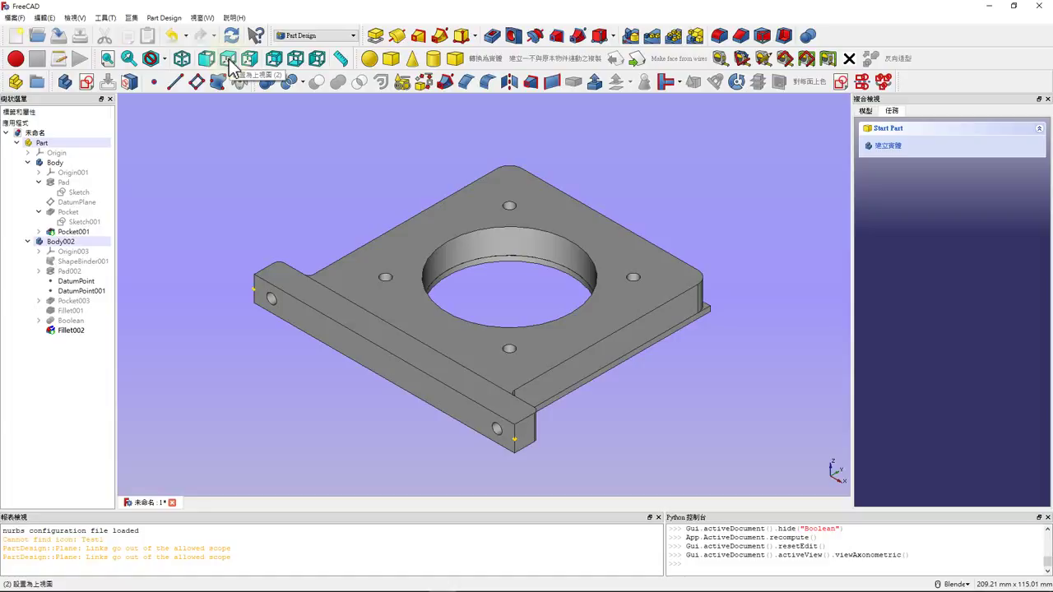
key("0")
key("1")
key("2")
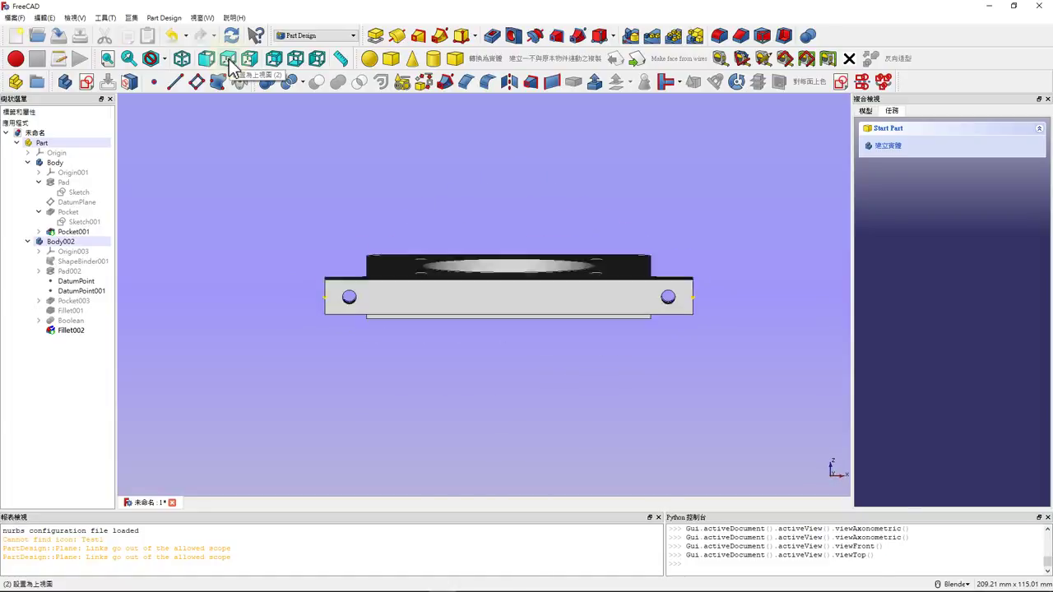
key("3")
key("4")
key("0")
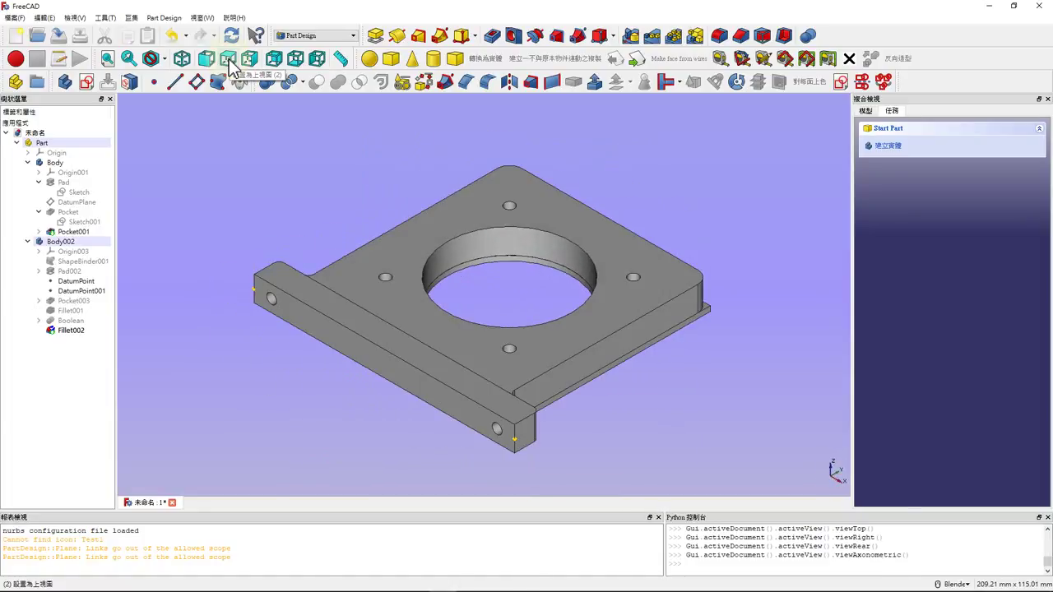
key("v")
key("f")
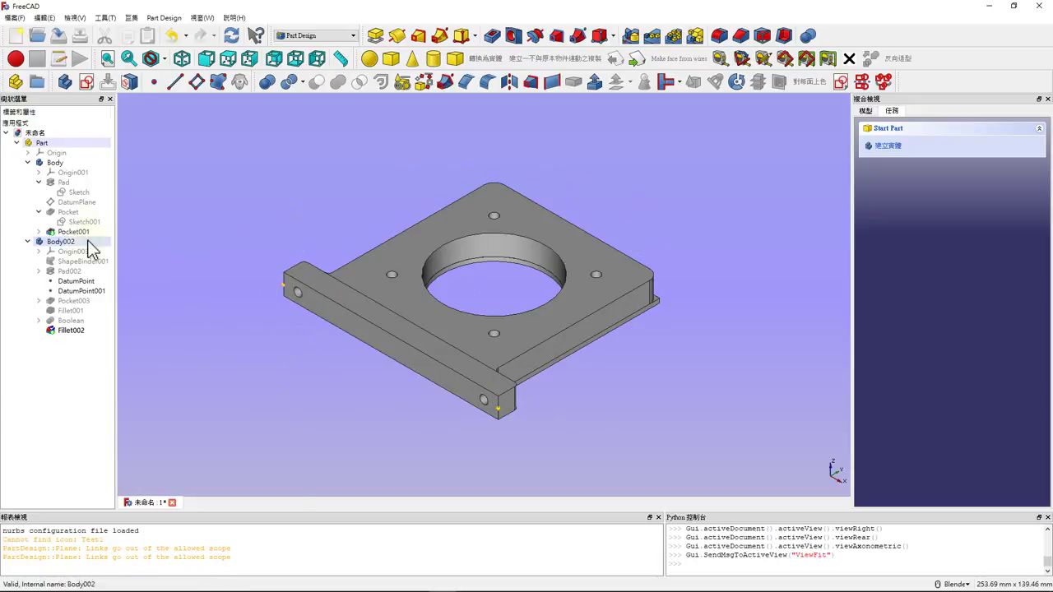
Make Body the active body and toggle the active state from Body002's context menu.
left_click(52, 164)
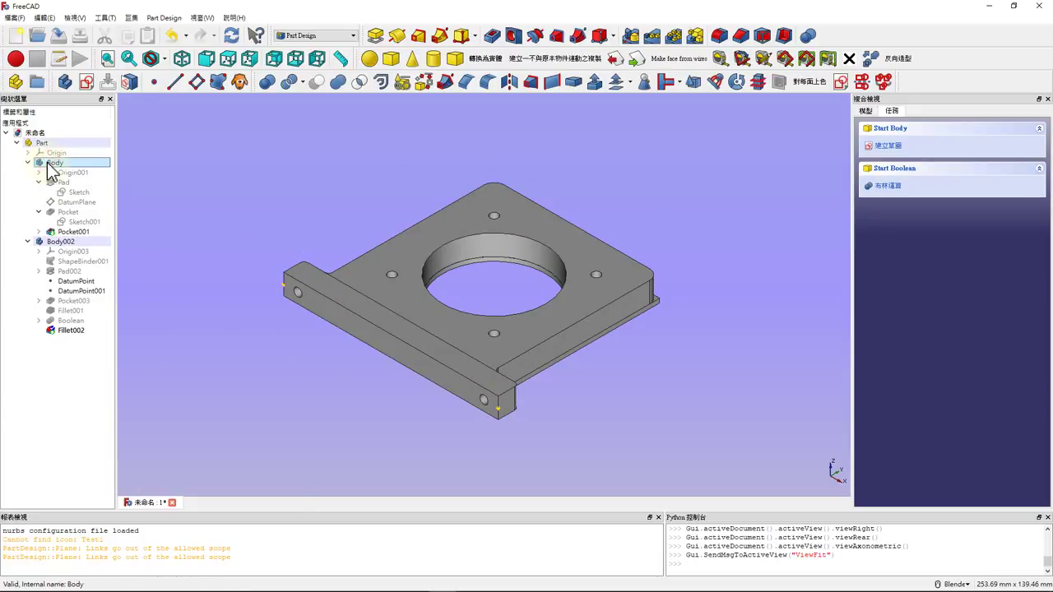
right_click(57, 164)
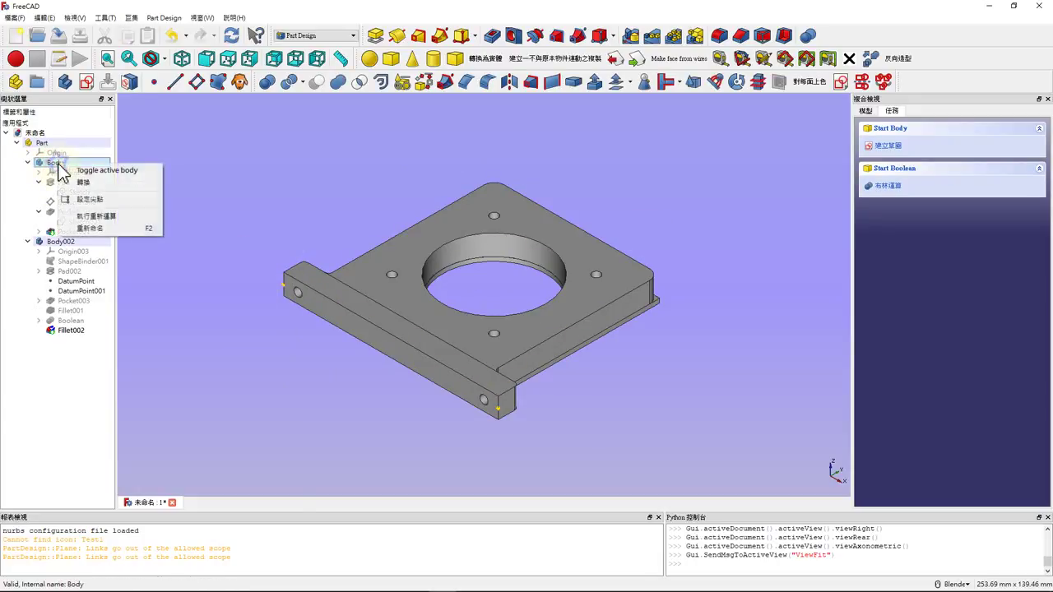
left_click(74, 172)
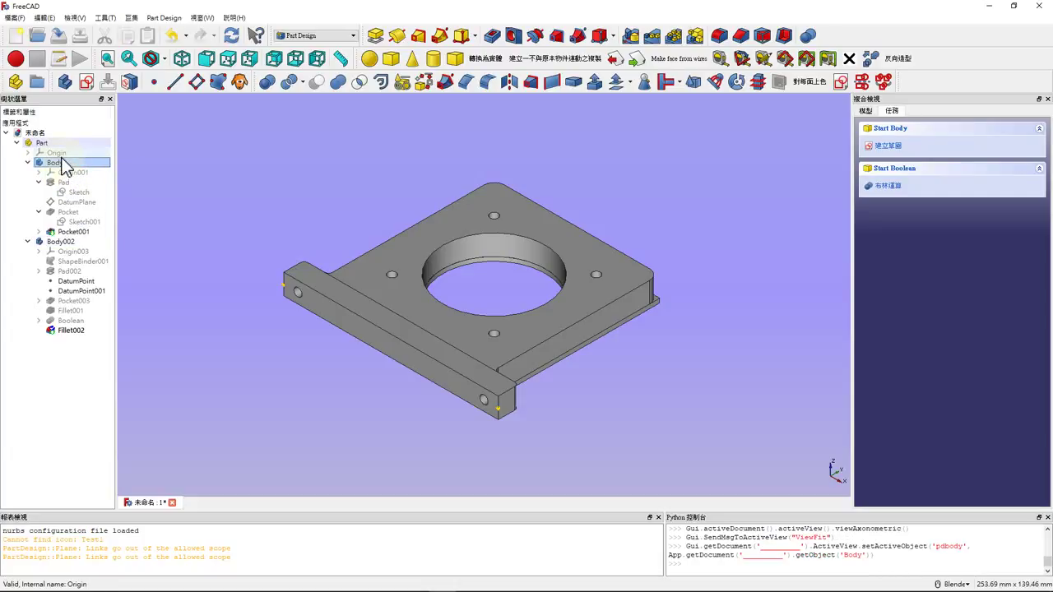
right_click(61, 244)
left_click(160, 178)
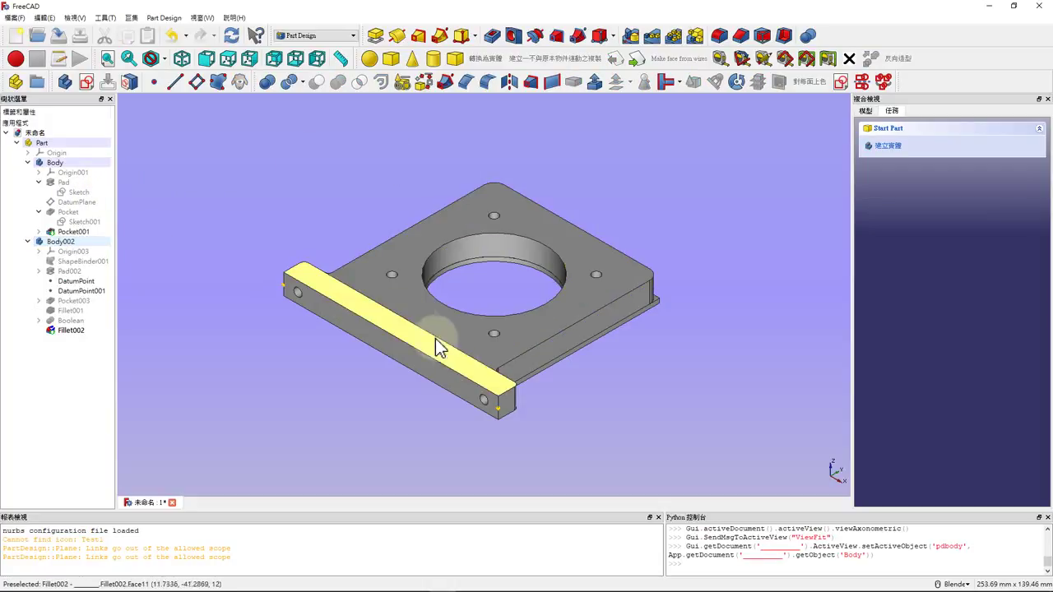
Review the fused bracket by selecting the Boolean feature and Body002 in the tree.
middle_click_drag(562, 400, 427, 381)
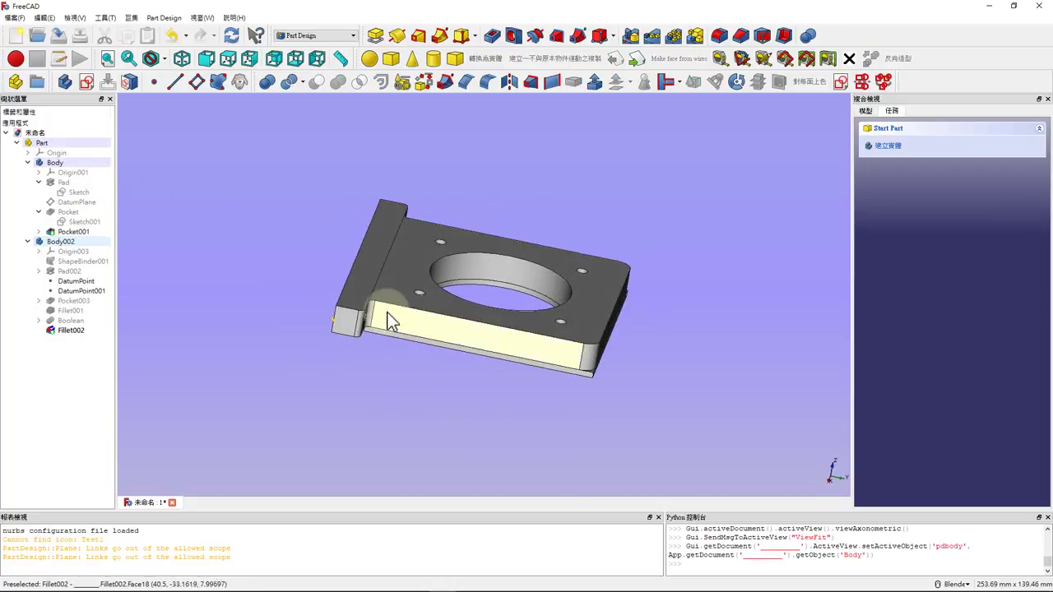
scroll(365, 286, "up", 3)
scroll(426, 266, "up", 2)
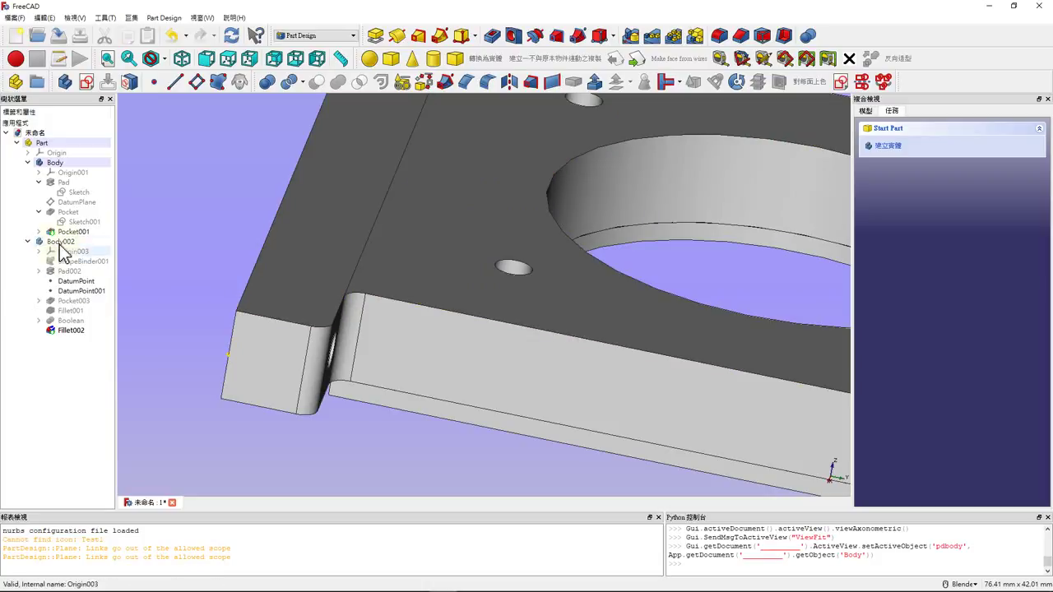
left_click(69, 320)
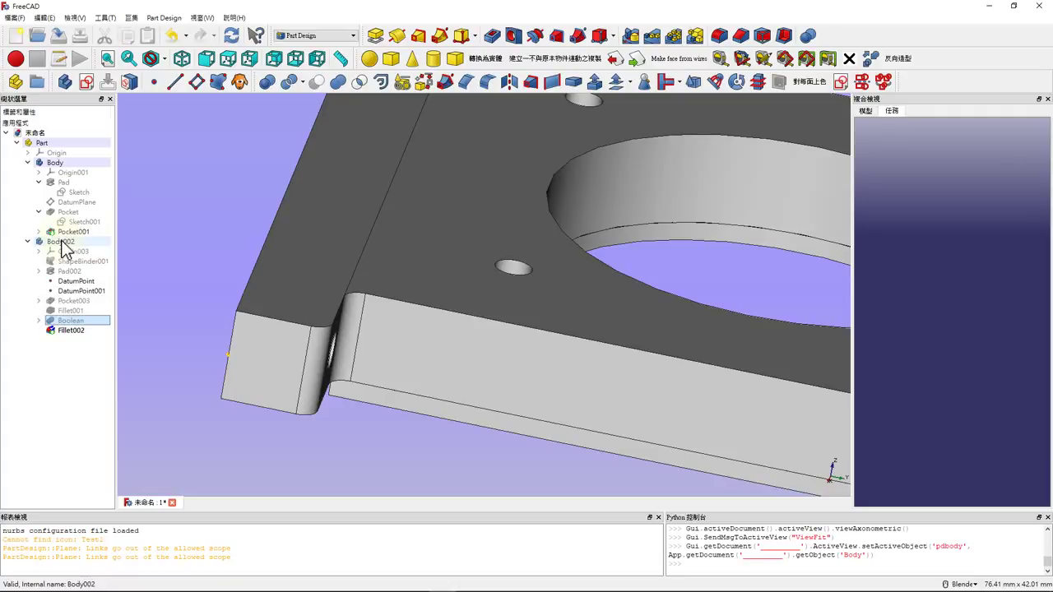
left_click(62, 243)
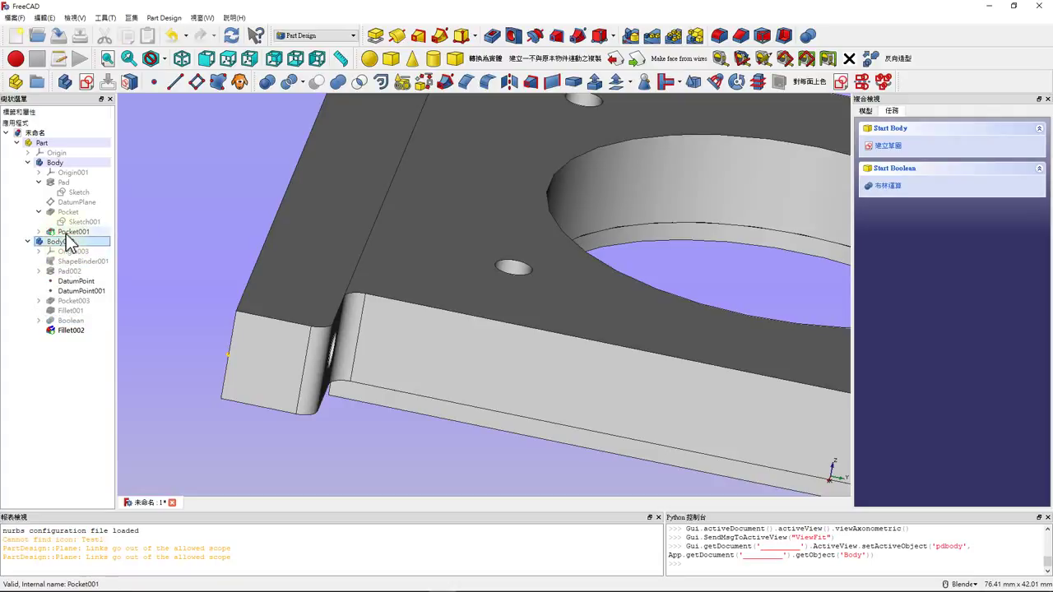
left_click(70, 331)
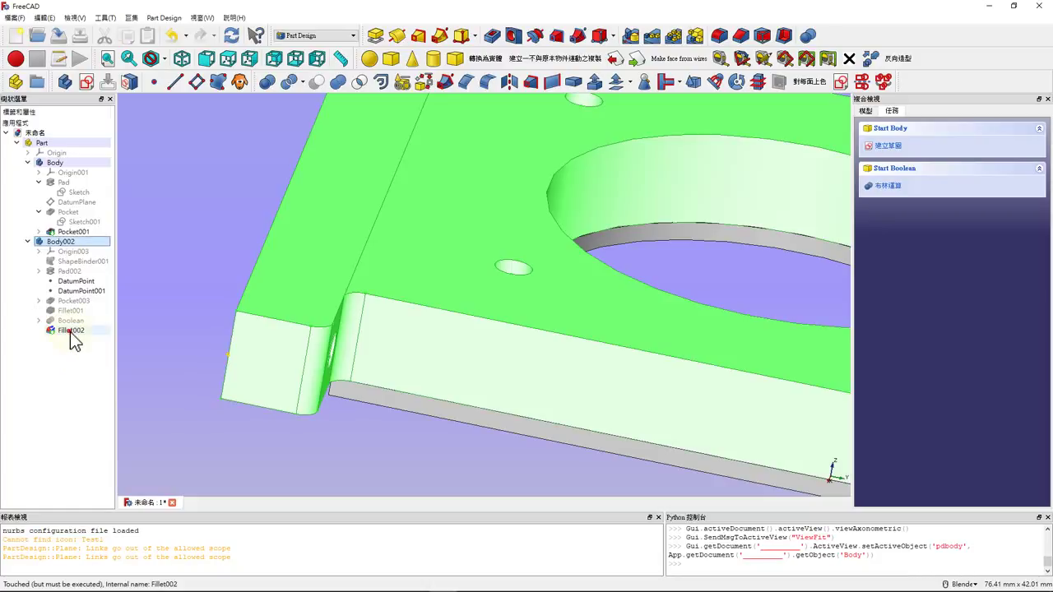
mouse_move(334, 432)
middle_mouse_down()
mouse_move(470, 463)
mouse_move(397, 393)
middle_mouse_up()
scroll(397, 392, "down", 5)
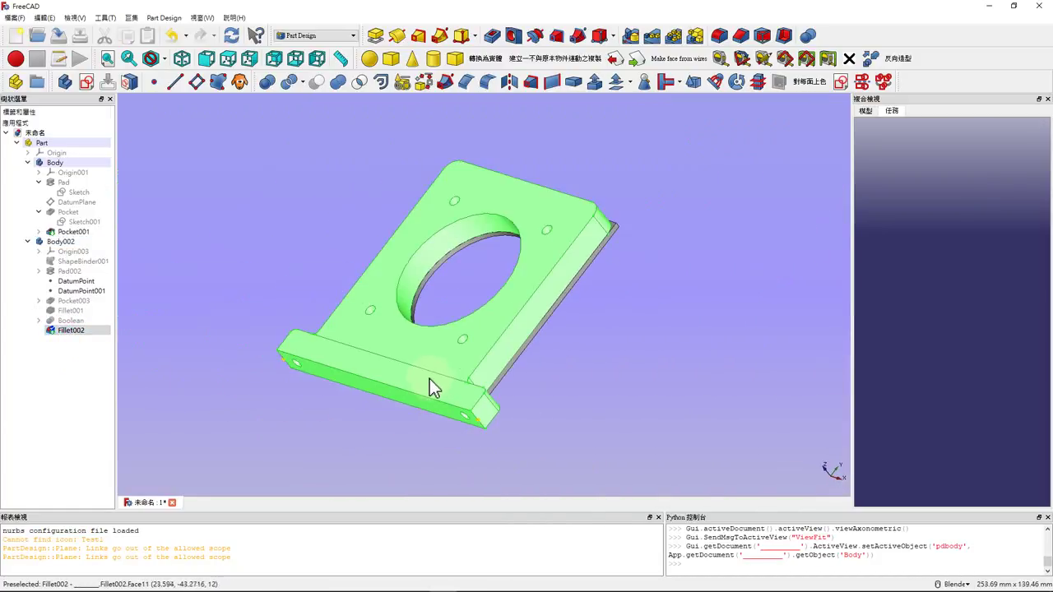
scroll(430, 388, "up", 3)
scroll(414, 381, "down", 3)
left_click(240, 272)
mouse_move(239, 273)
middle_mouse_down()
mouse_move(235, 263)
mouse_move(256, 267)
middle_mouse_up()
scroll(257, 267, "down", 3)
scroll(239, 267, "up", 5)
scroll(298, 260, "down", 2)
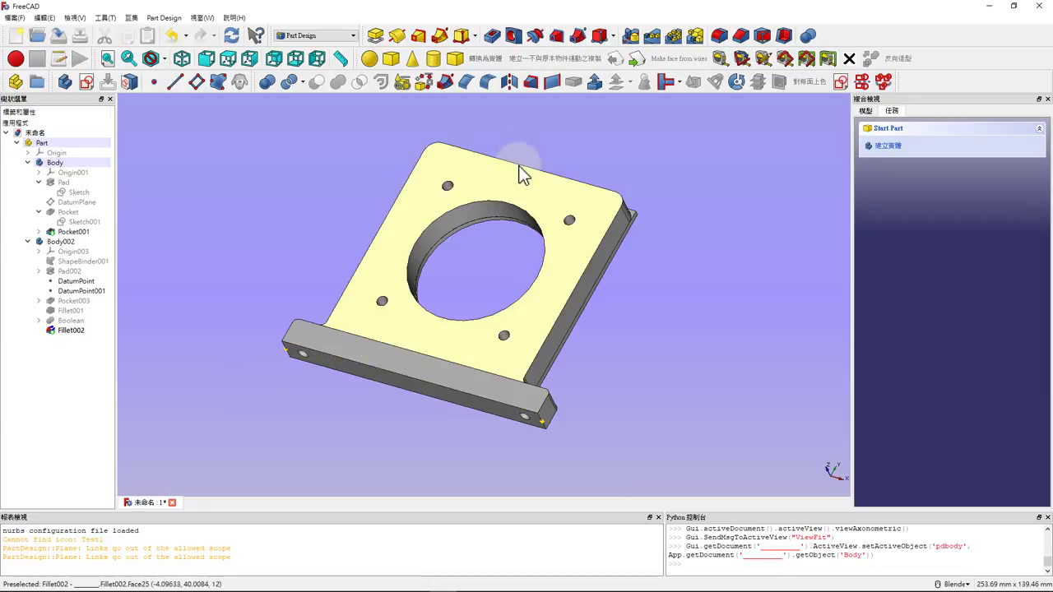
left_click(626, 204)
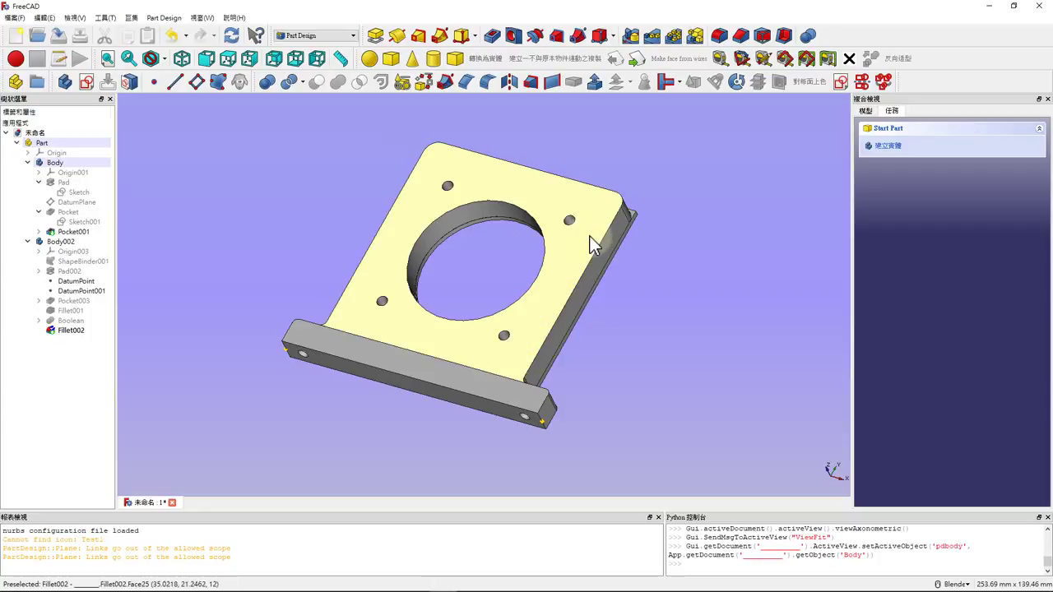
left_click(602, 282)
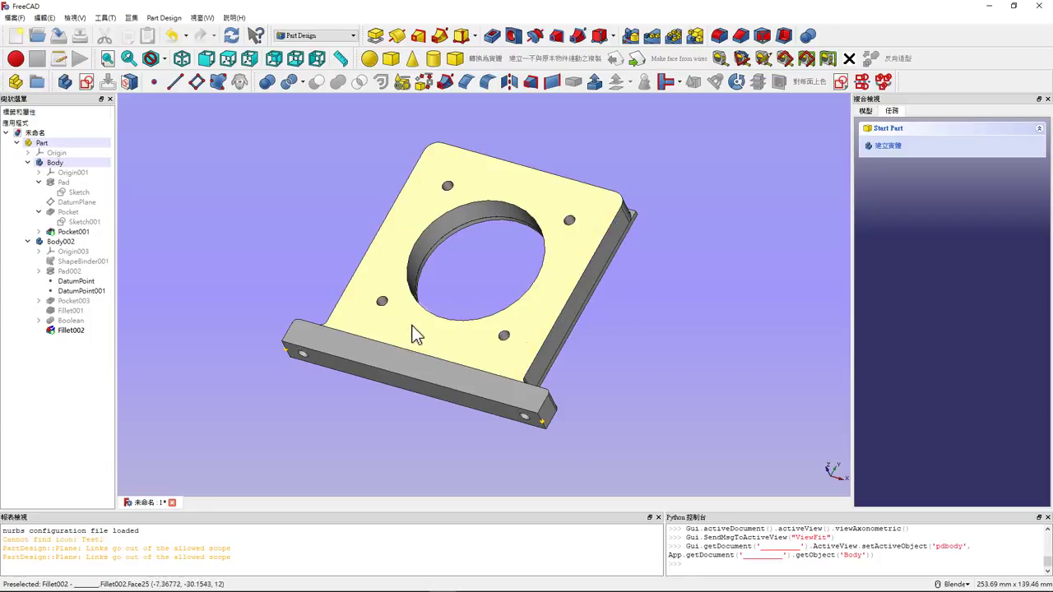
left_click(535, 253)
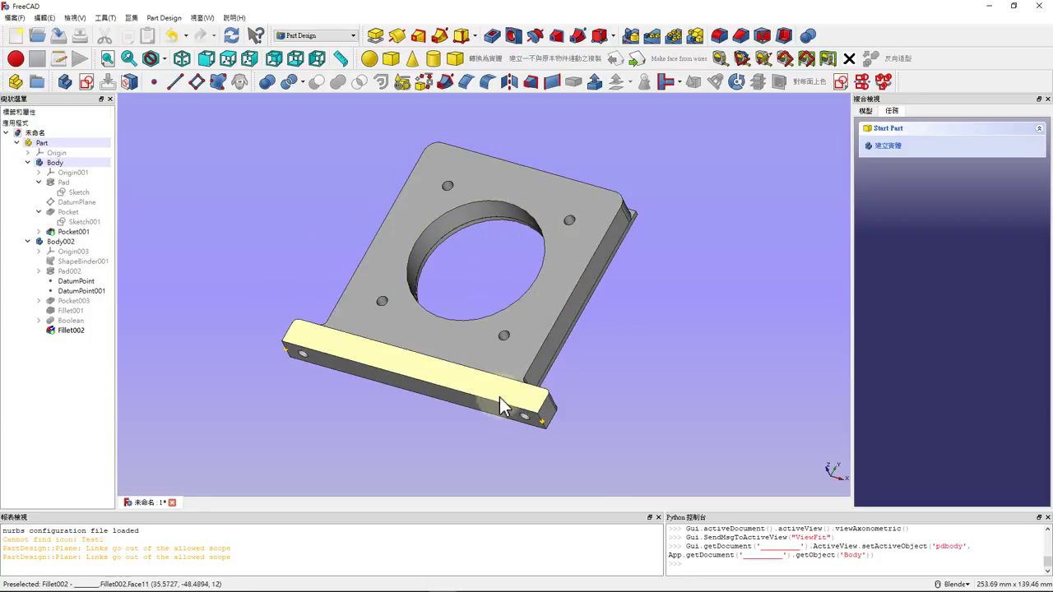
left_click(163, 212)
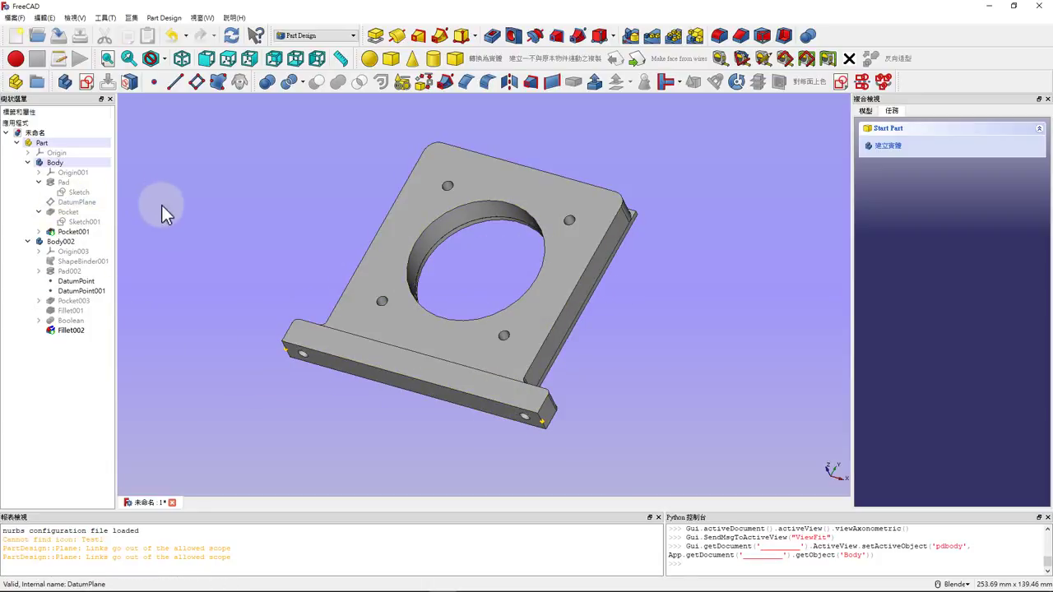
Change the plate sketch's 81 mm width dimension to 61 mm and close the sketch.
double_click(69, 194)
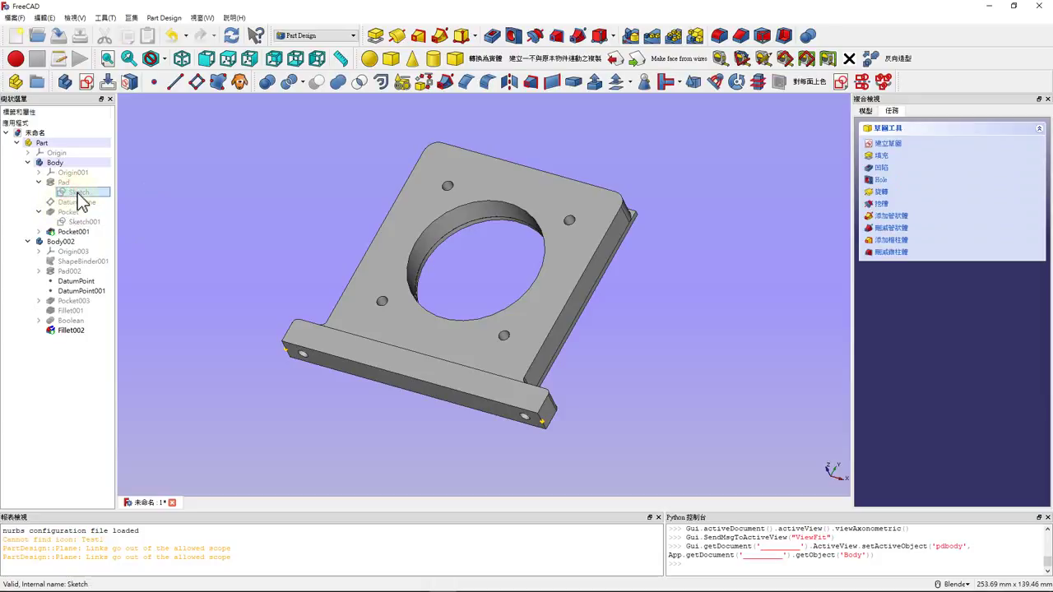
double_click(489, 139)
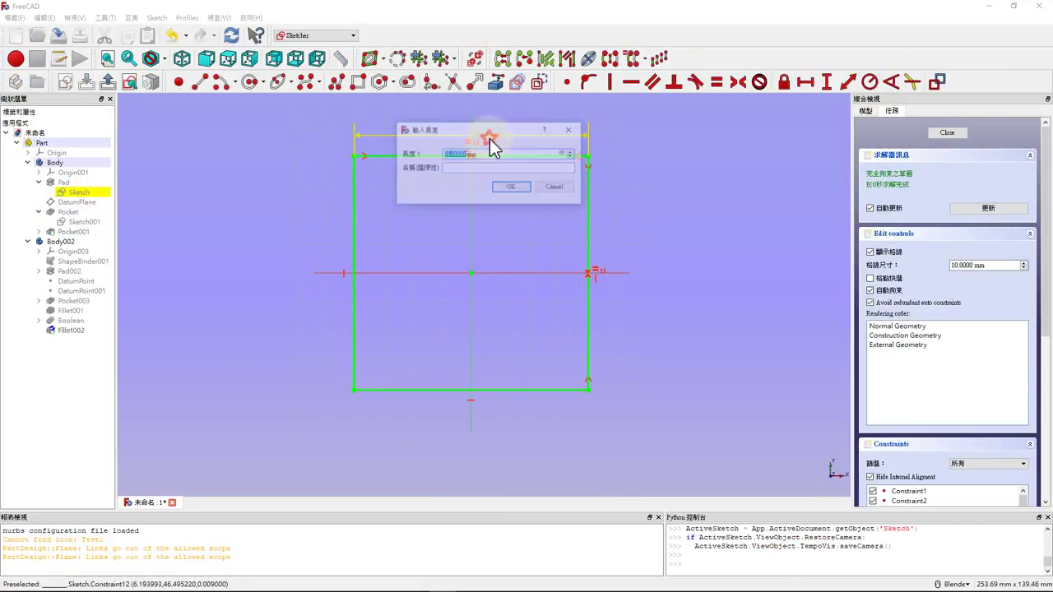
type("61")
key("Return")
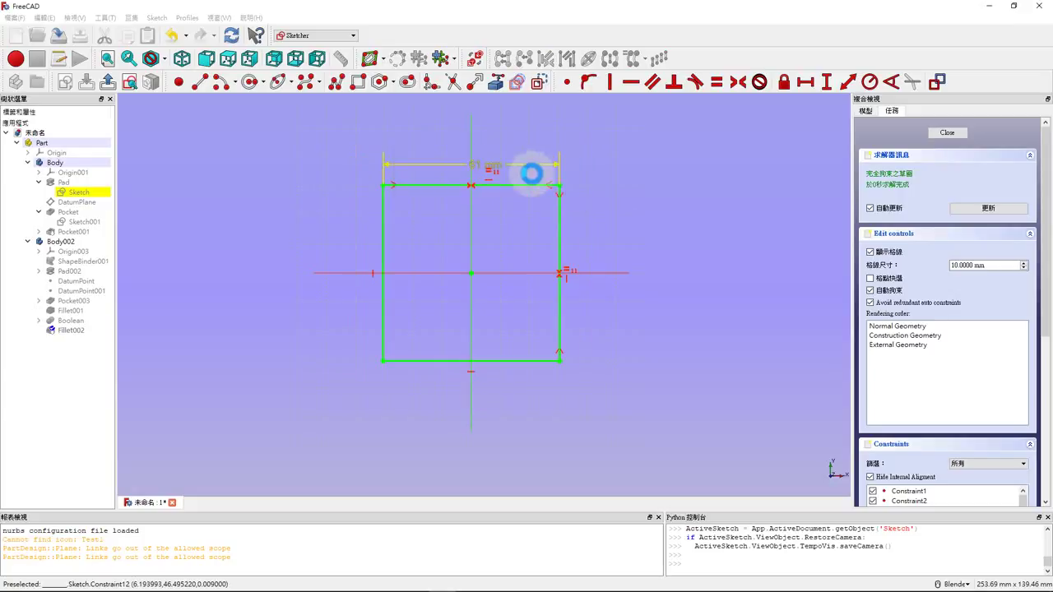
left_click(946, 134)
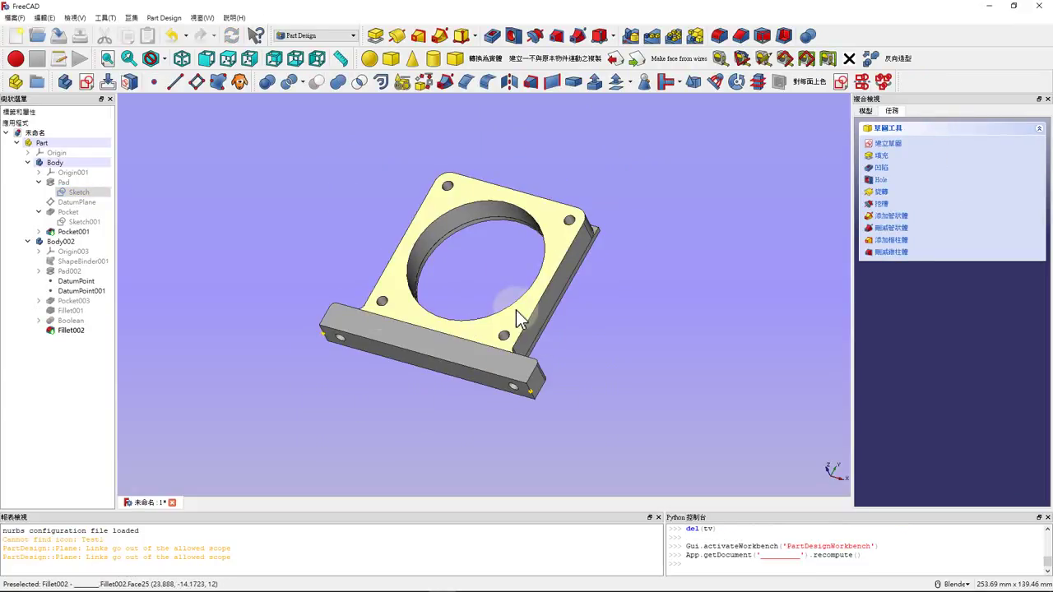
Reopen the plate sketch, set its top width dimension to 121 mm, and close it.
scroll(520, 387, "up", 2)
scroll(520, 387, "down", 2)
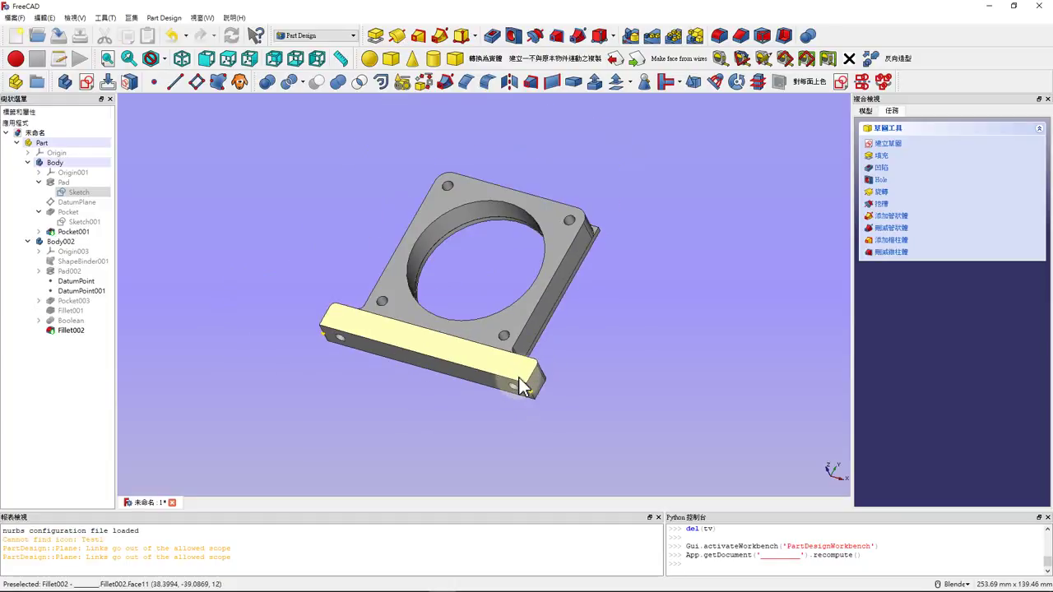
scroll(520, 386, "up", 2)
scroll(520, 386, "down", 2)
mouse_move(448, 345)
middle_mouse_down()
mouse_move(471, 369)
mouse_move(403, 357)
middle_mouse_up()
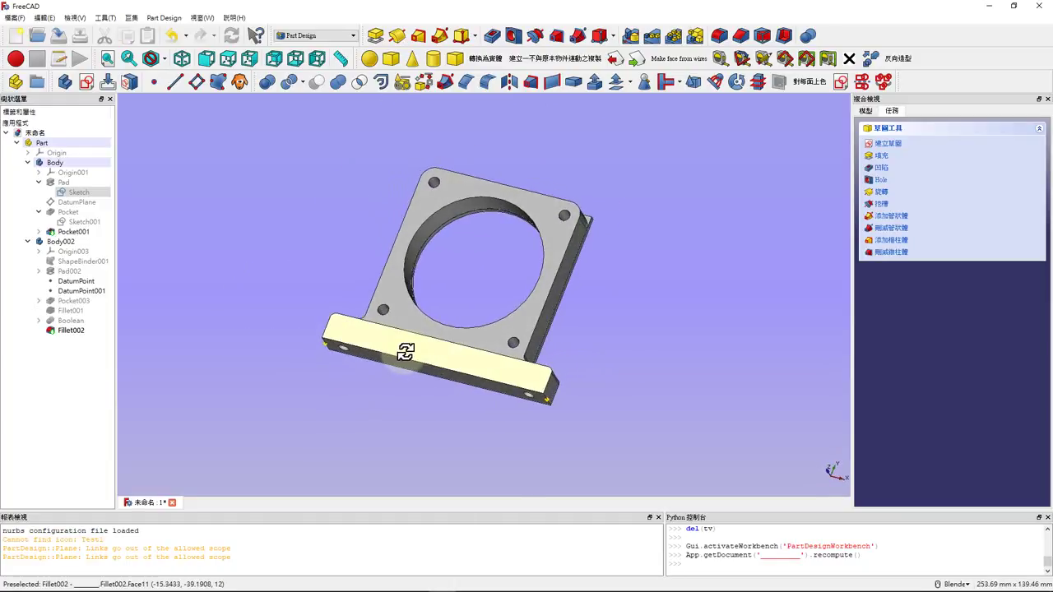
double_click(78, 195)
double_click(480, 168)
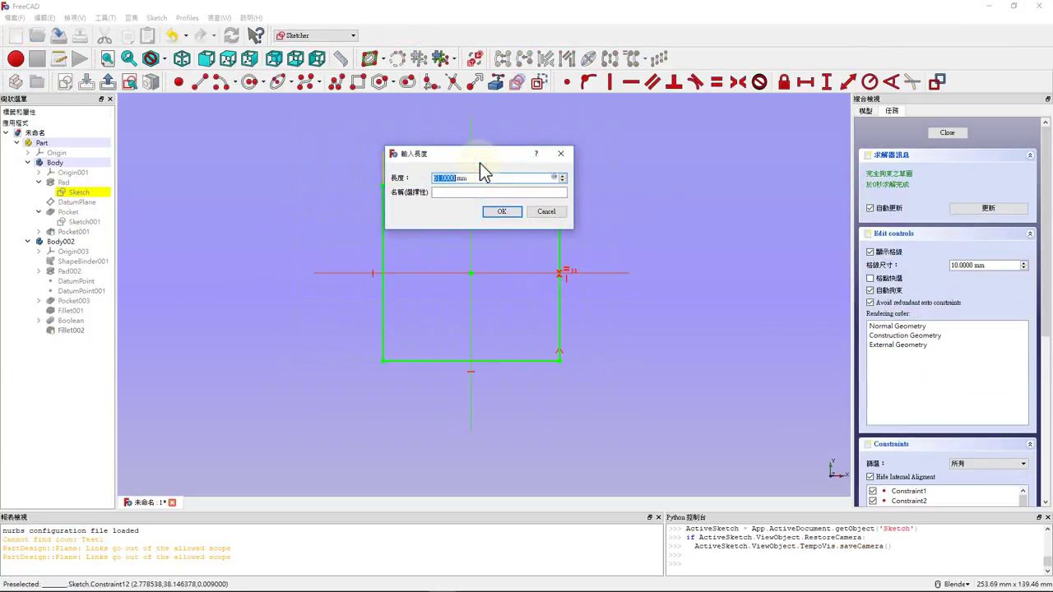
type("121")
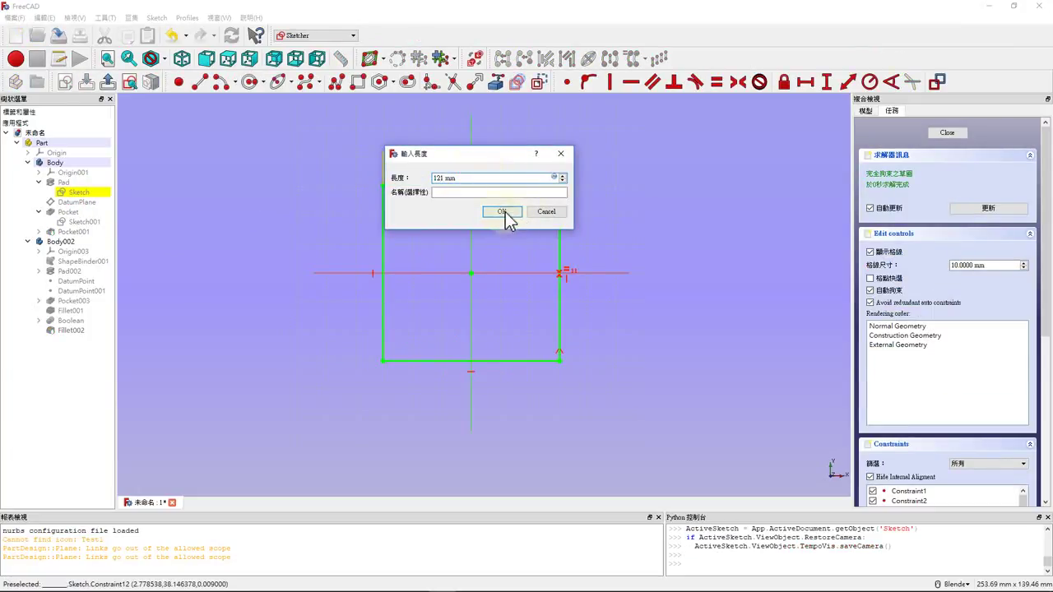
left_click(504, 214)
left_click(945, 137)
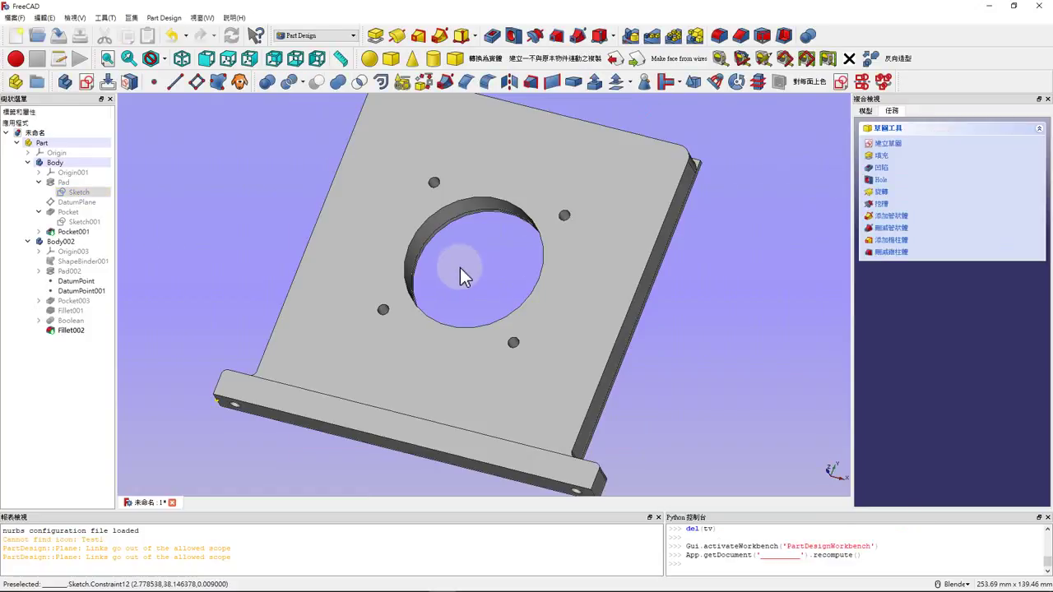
scroll(459, 268, "down", 2)
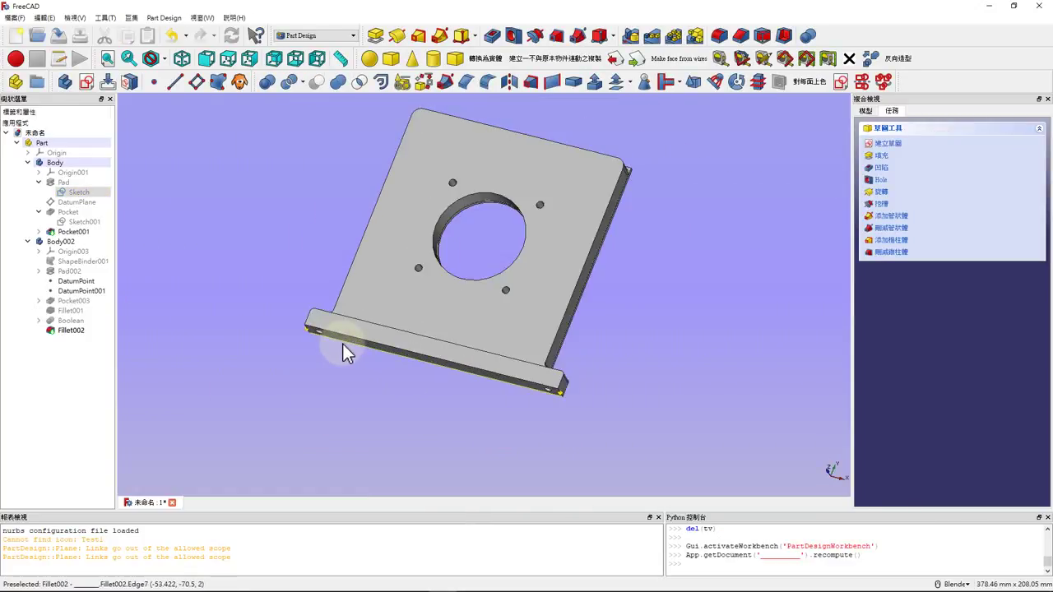
scroll(343, 344, "down", 1)
scroll(343, 344, "up", 3)
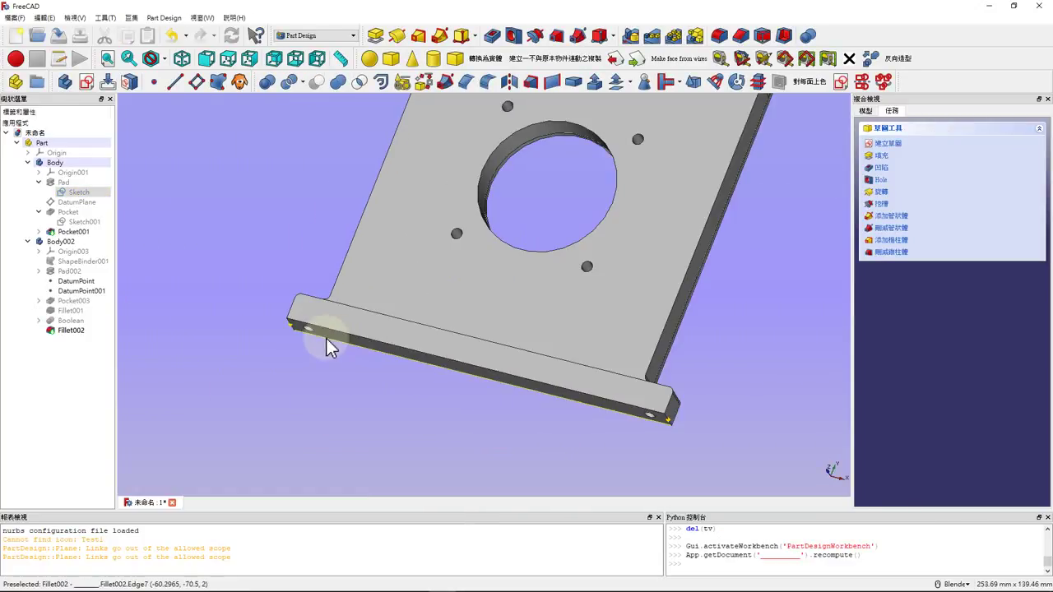
scroll(329, 338, "down", 3)
scroll(354, 341, "up", 3)
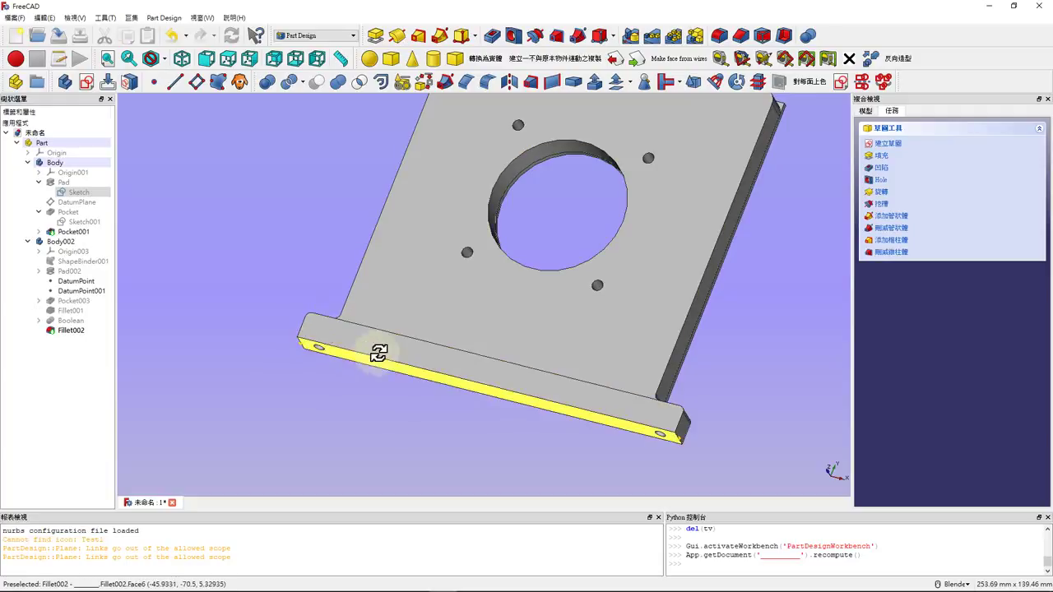
middle_click_drag(376, 352, 392, 318)
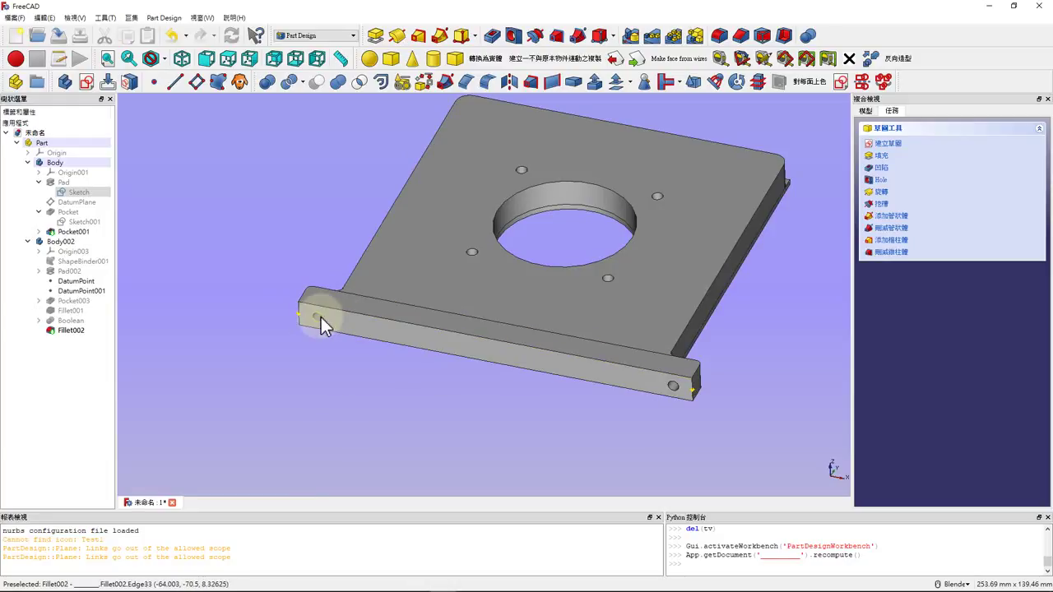
scroll(483, 396, "down", 5)
scroll(501, 338, "up", 5)
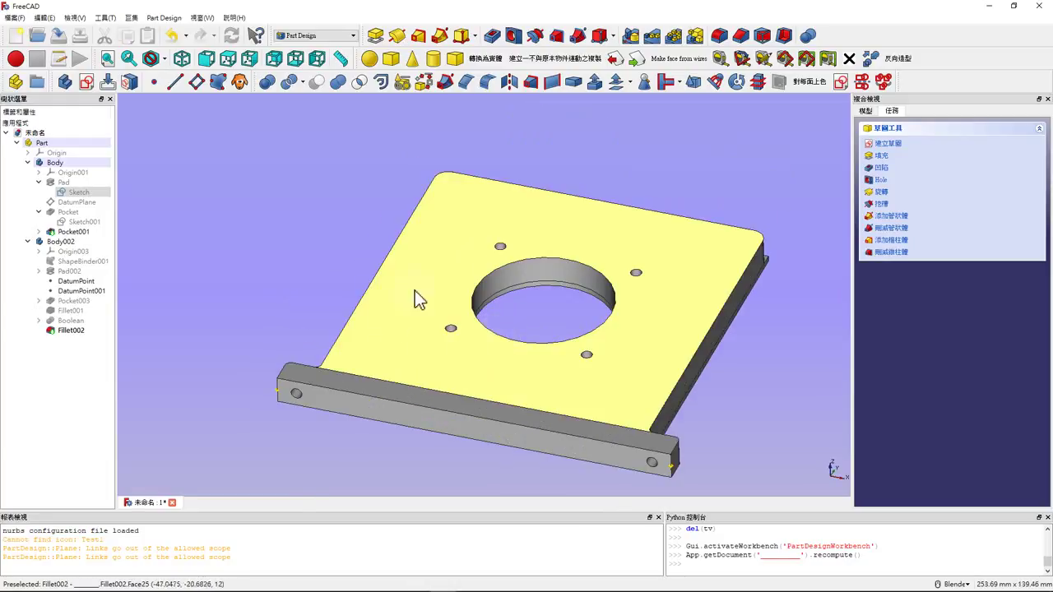
scroll(690, 342, "down", 1)
scroll(565, 337, "down", 2)
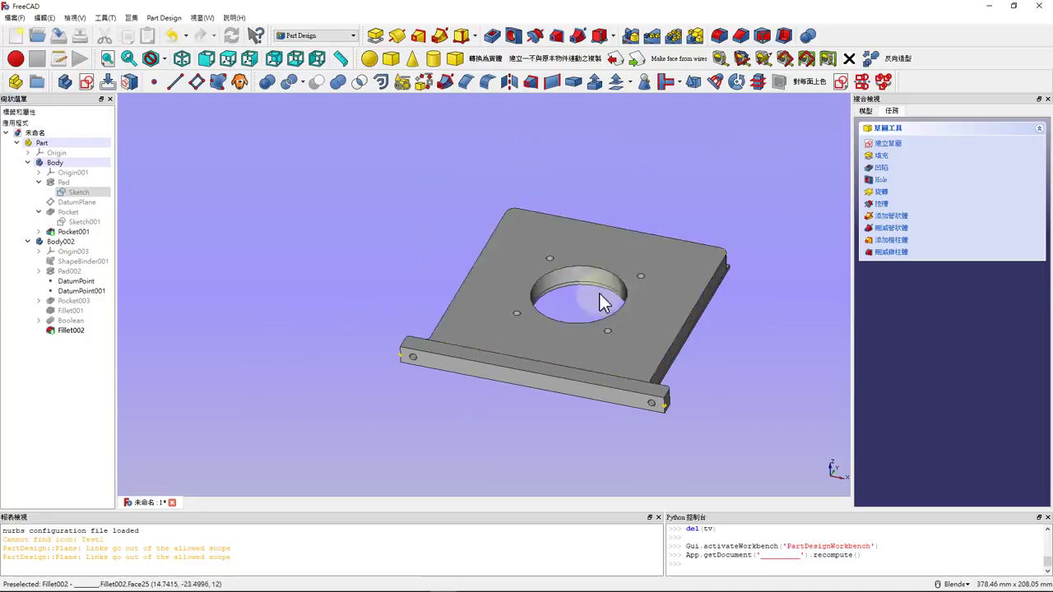
mouse_move(722, 381)
middle_mouse_down()
mouse_move(699, 389)
mouse_move(616, 369)
middle_mouse_up()
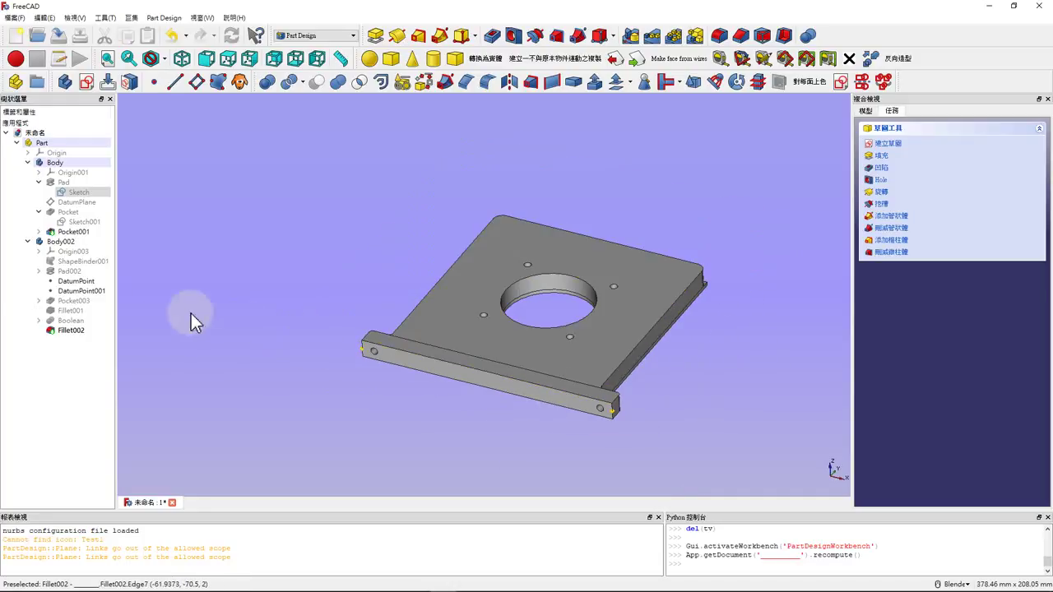
left_click(56, 162)
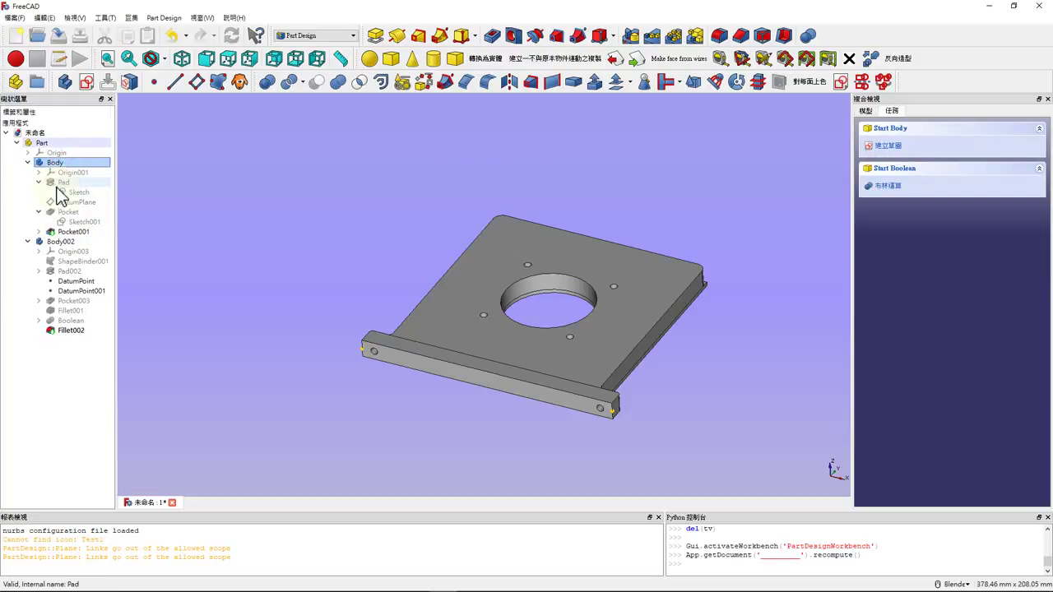
Fuse Body002 into Body as Boolean001, then toggle Body's visibility to check the result.
left_click(57, 244)
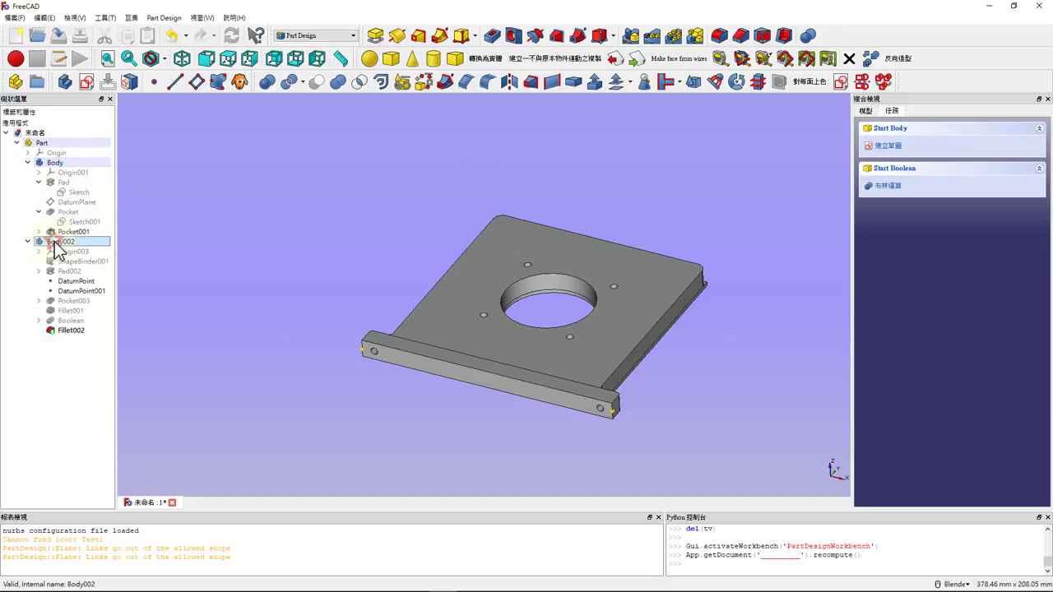
left_click(51, 163, "ctrl")
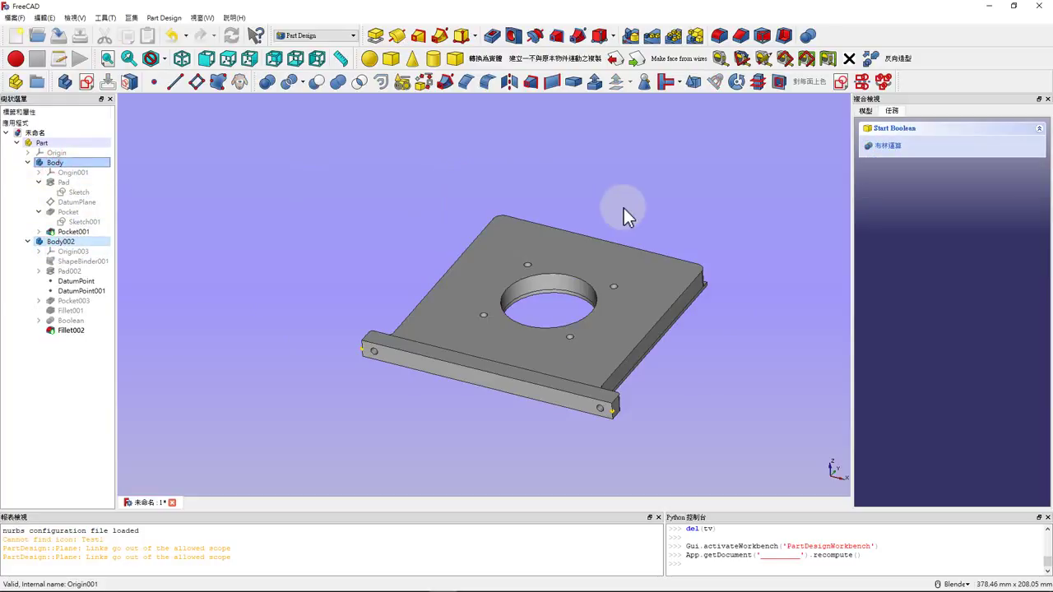
left_click(868, 56)
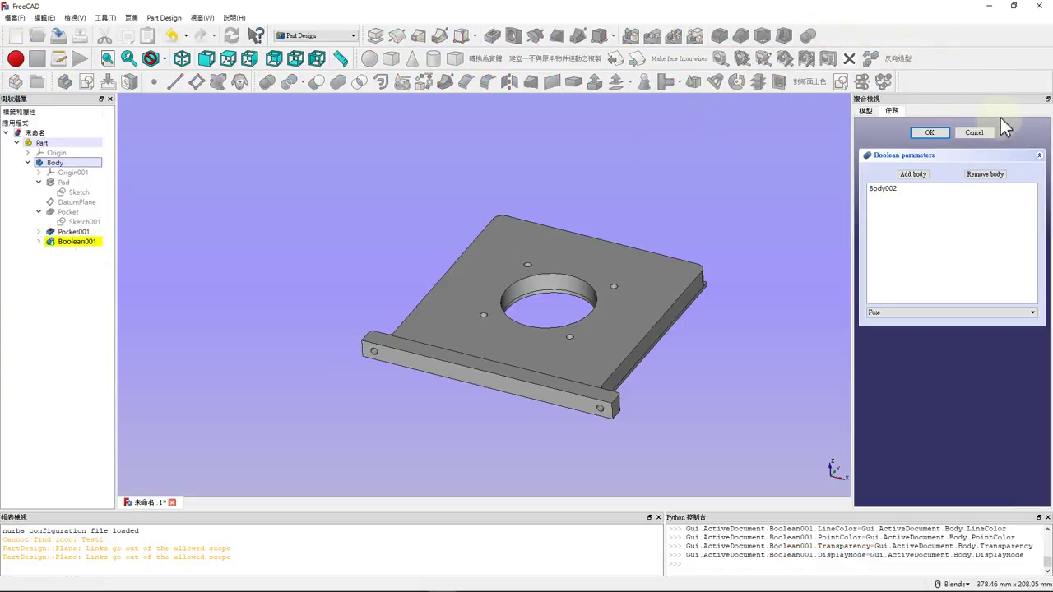
left_click(930, 132)
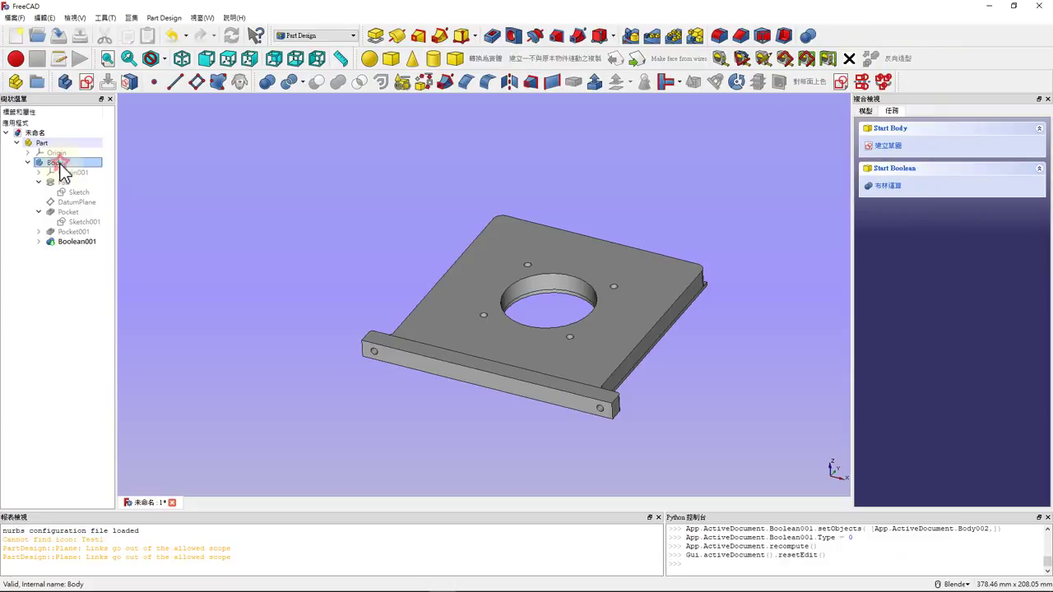
key("space")
key("space")
key("space")
key("space")
key("space")
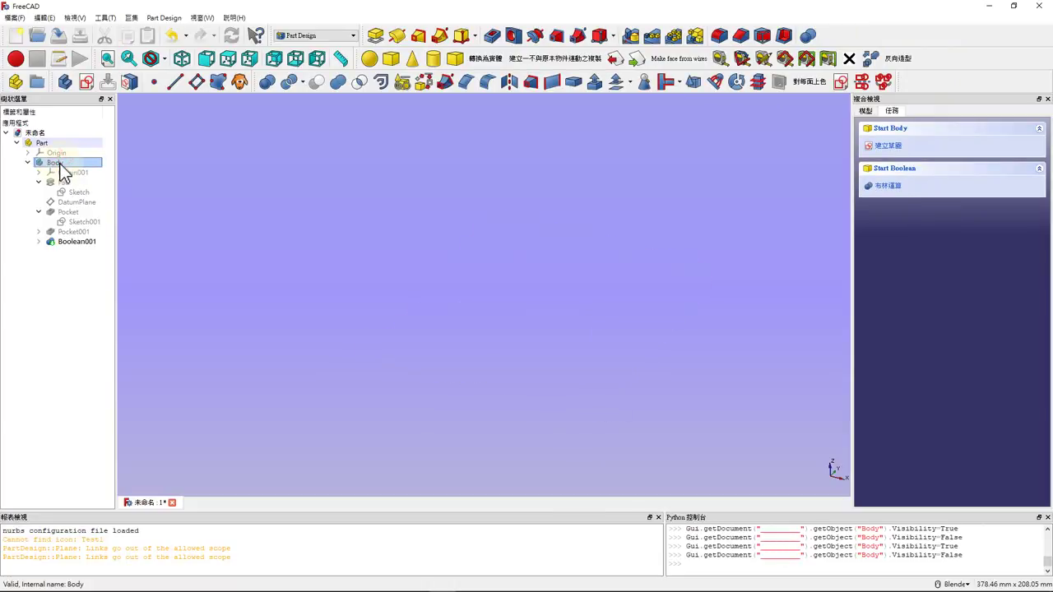
key("space")
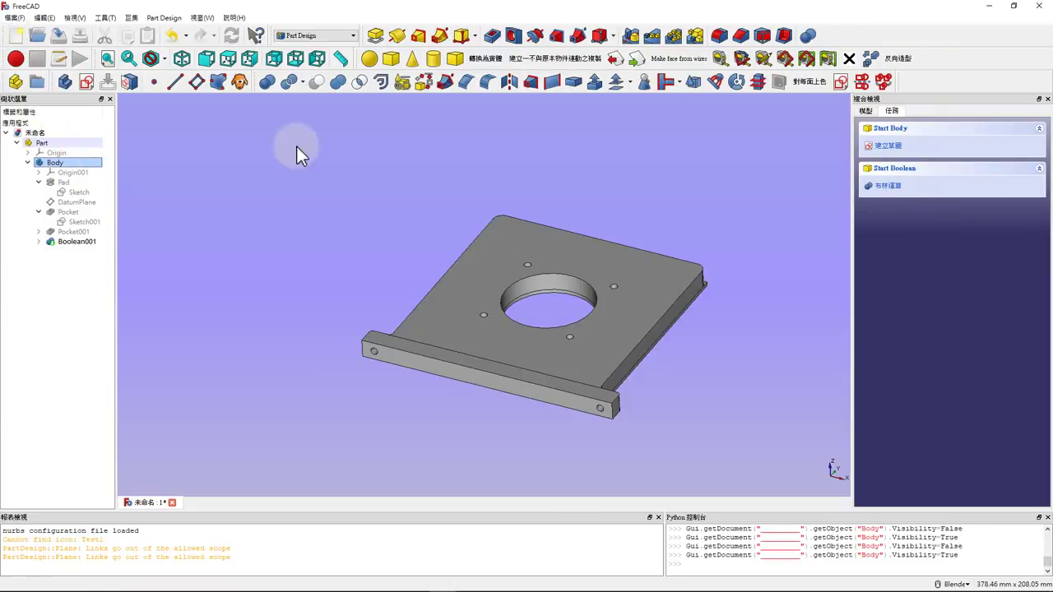